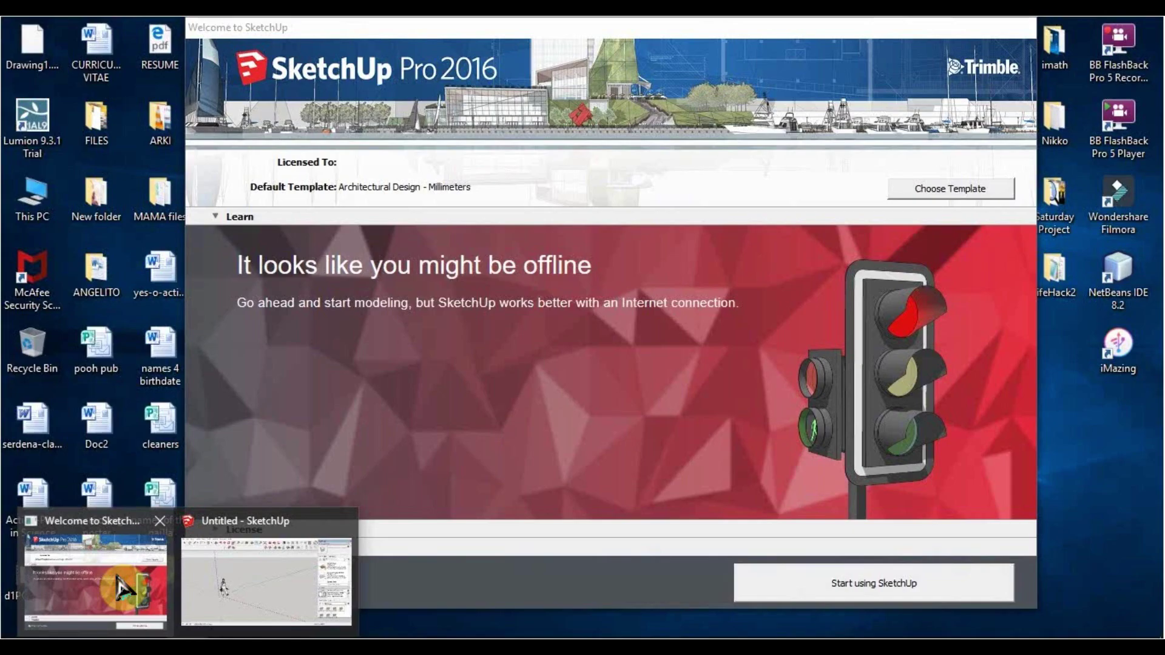
# Bring the untitled model window to the front and pan so the origin sits further left
pyautogui.click(316, 563)
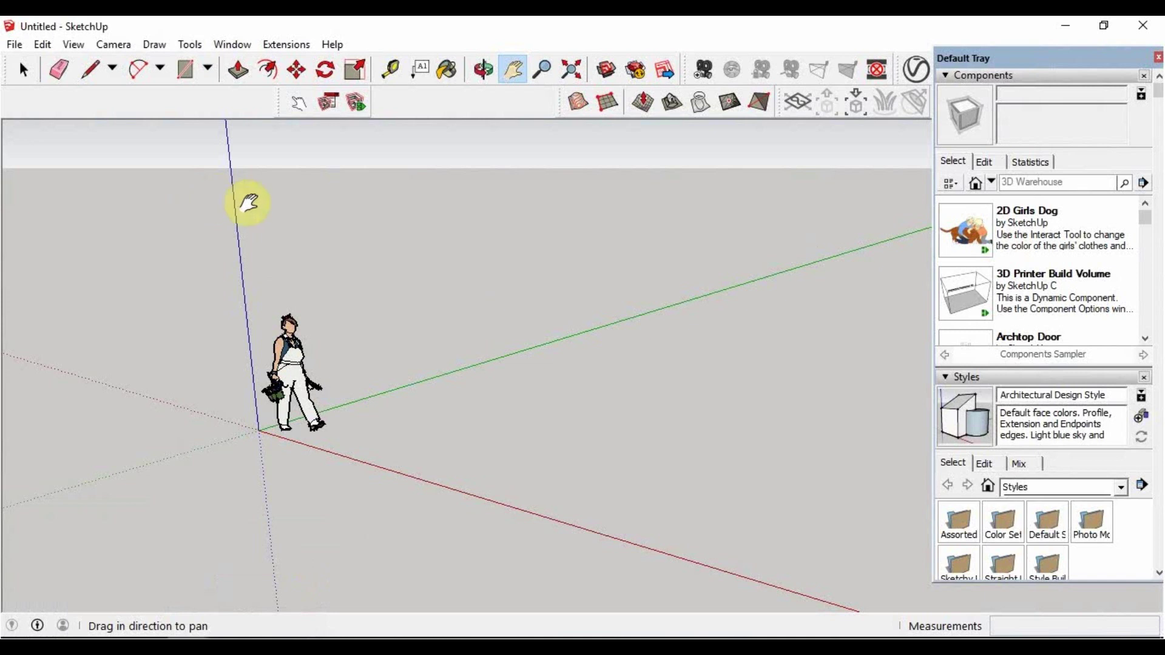
pyautogui.click(24, 70)
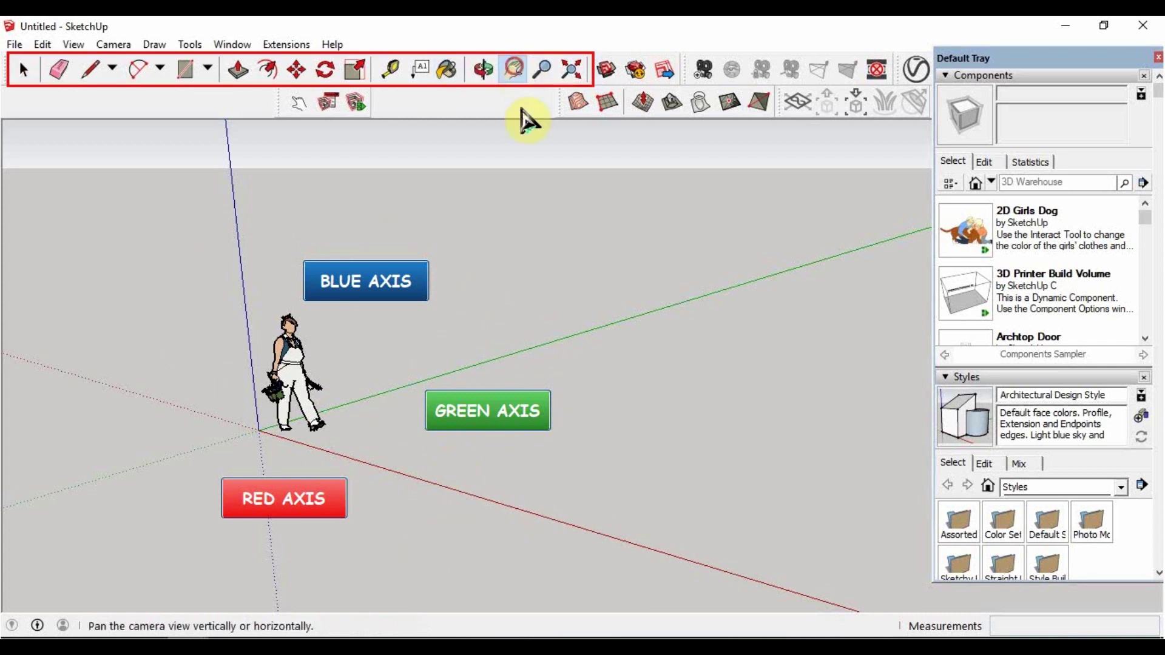
pyautogui.click(512, 70)
pyautogui.moveTo(541, 228); pyautogui.dragTo(400, 233)
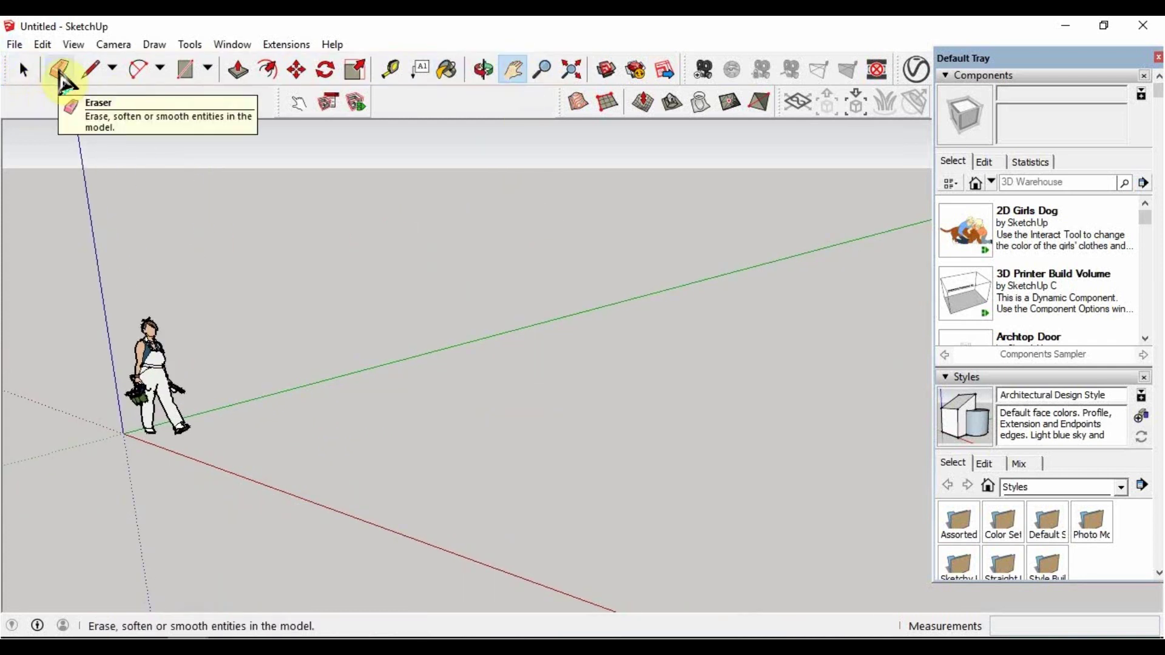
# Browse the line, arc and shape drawing mode lists, then close them
pyautogui.click(113, 69)
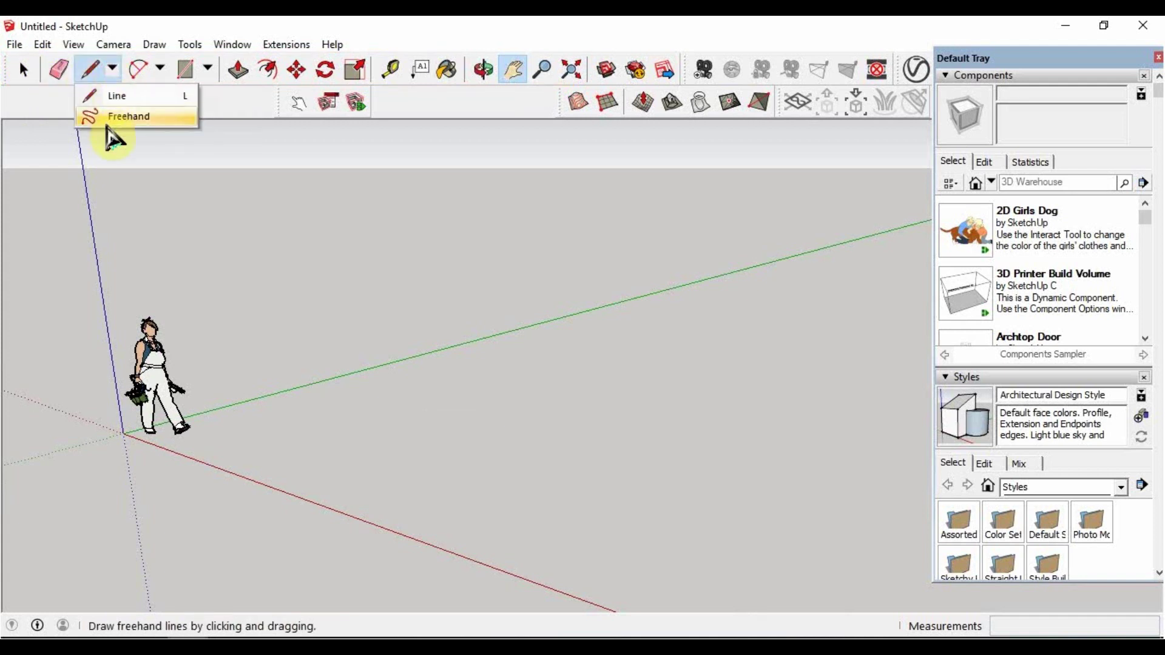
pyautogui.click(160, 69)
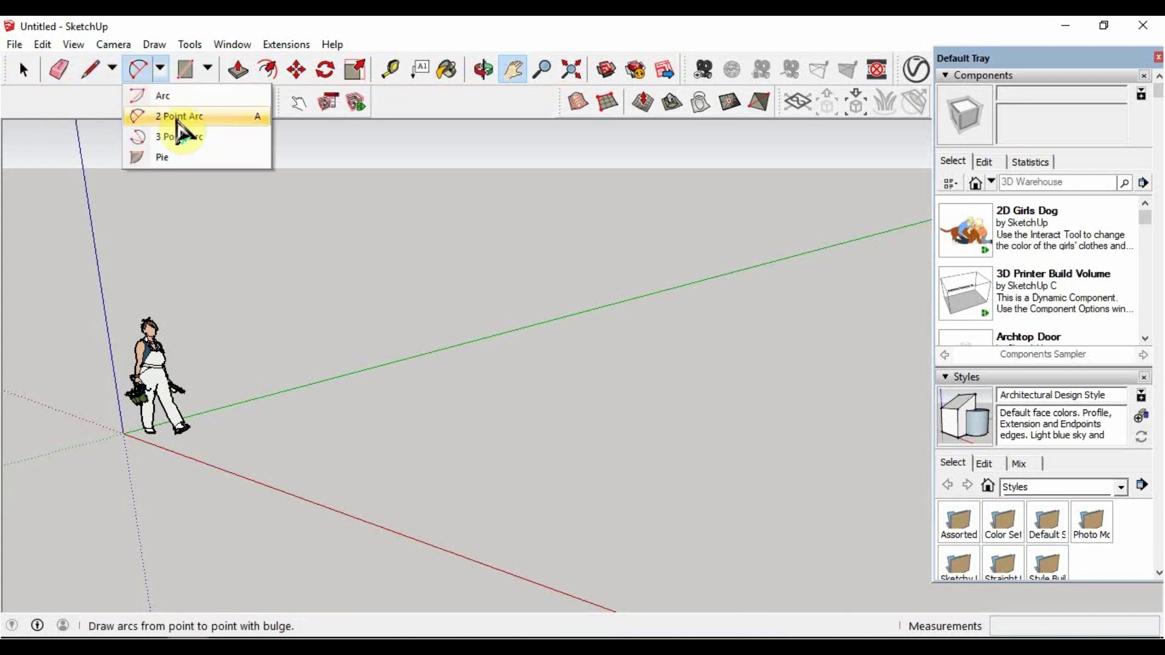
pyautogui.click(207, 70)
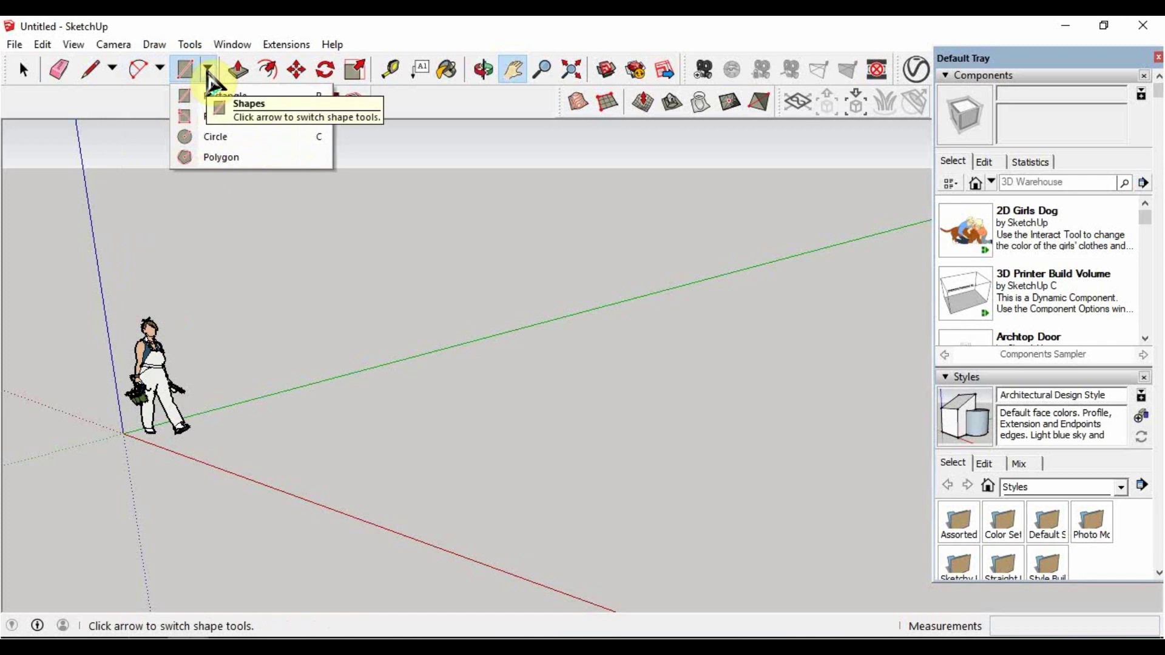
pyautogui.click(112, 69)
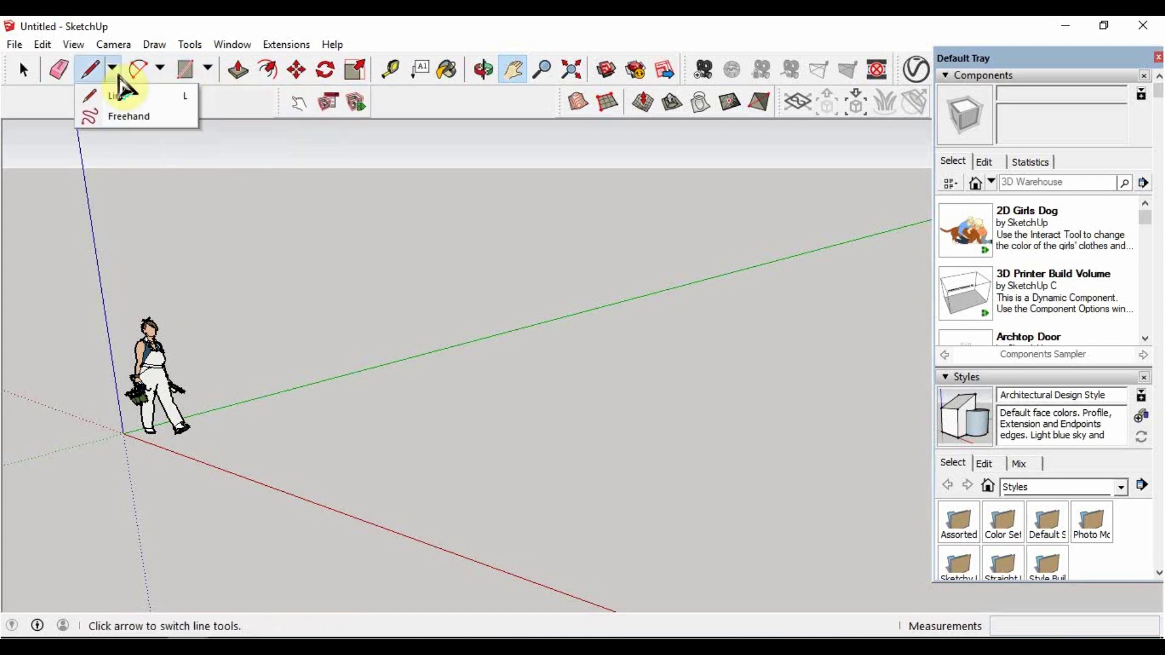
pyautogui.click(160, 69)
pyautogui.click(242, 72)
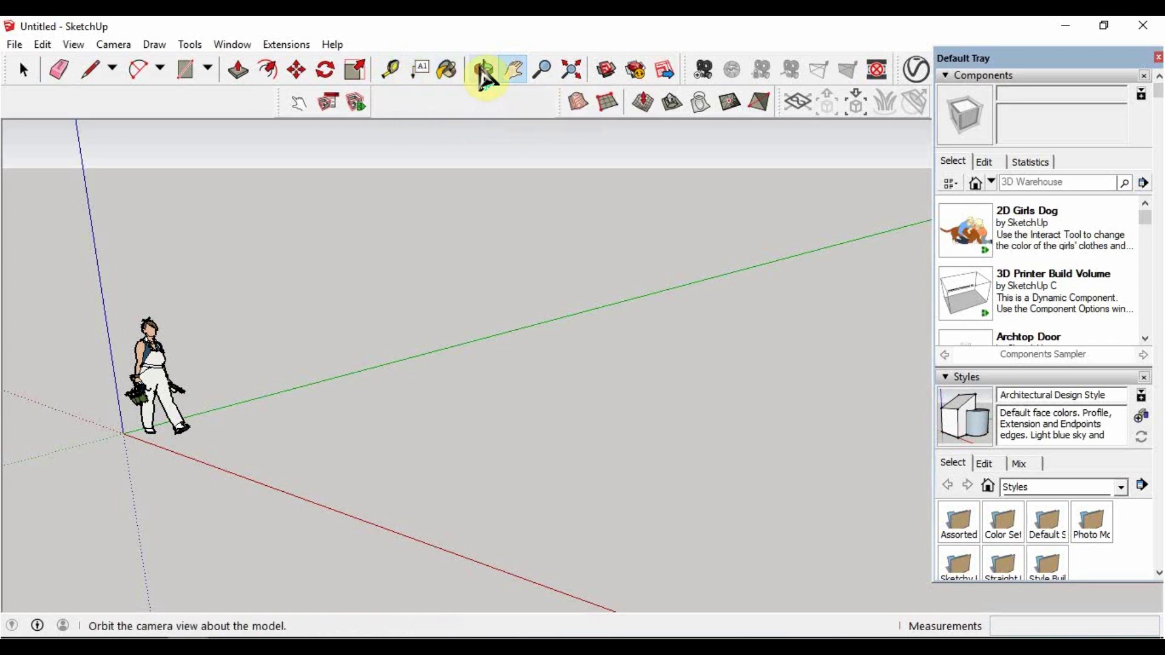
# Float the Default Tray mid-screen, search components for 'door', and scroll down to the Colors-Named materials
pyautogui.click(515, 76)
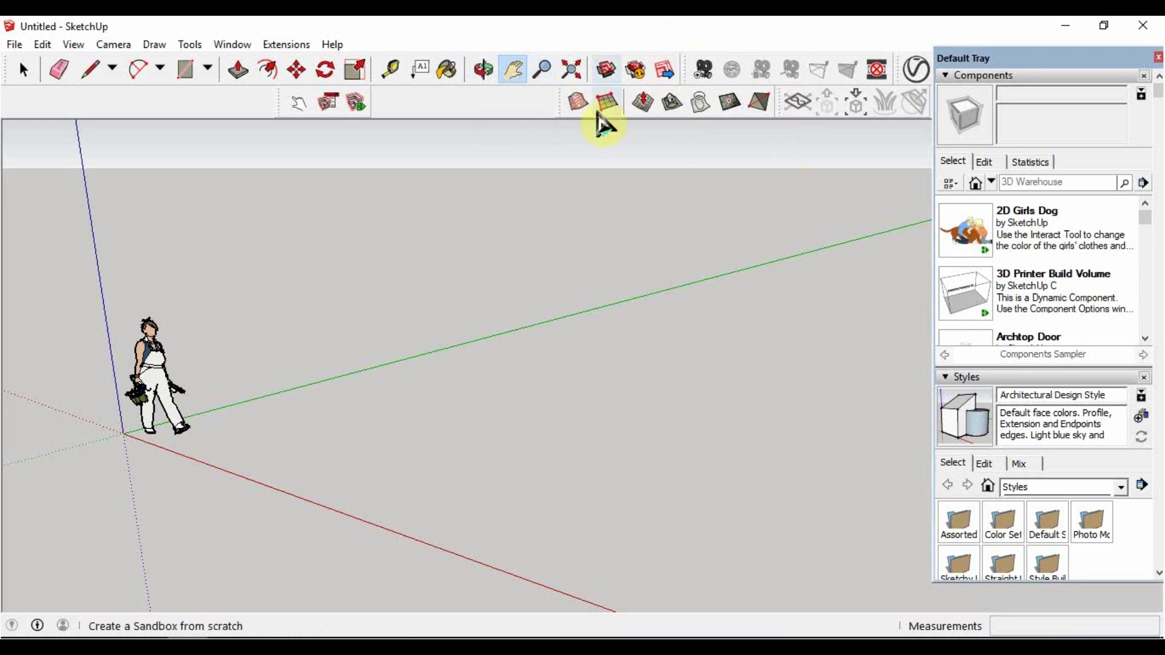
pyautogui.moveTo(1010, 63); pyautogui.dragTo(688, 56)
pyautogui.write('doo')
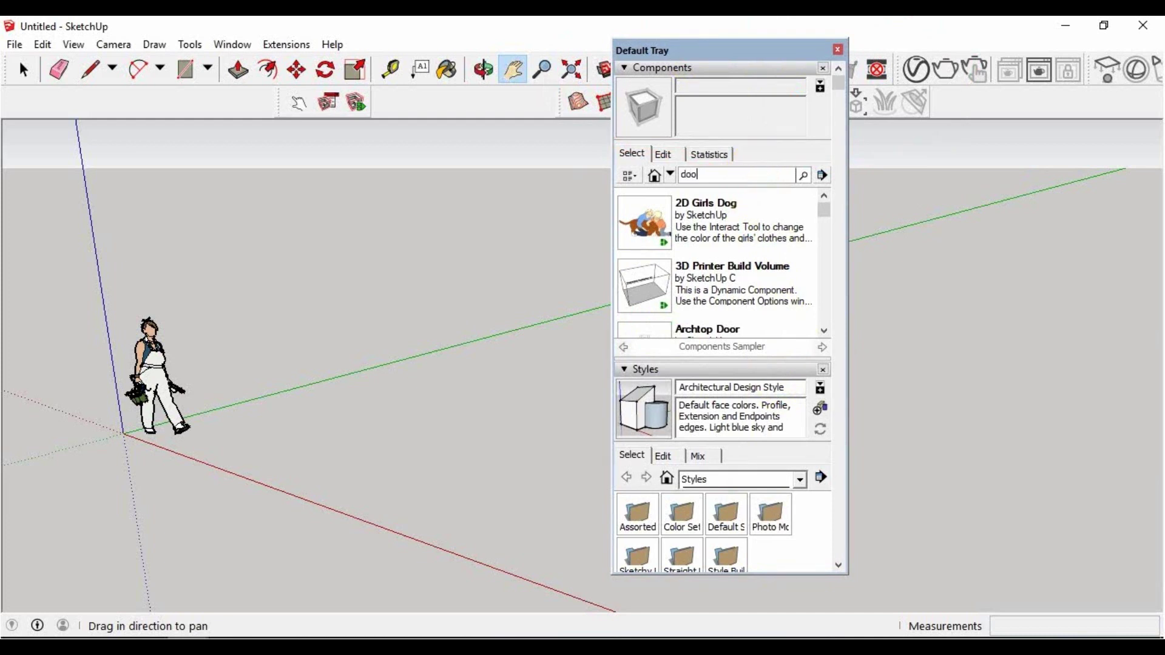
pyautogui.write('r')
pyautogui.press('Return')
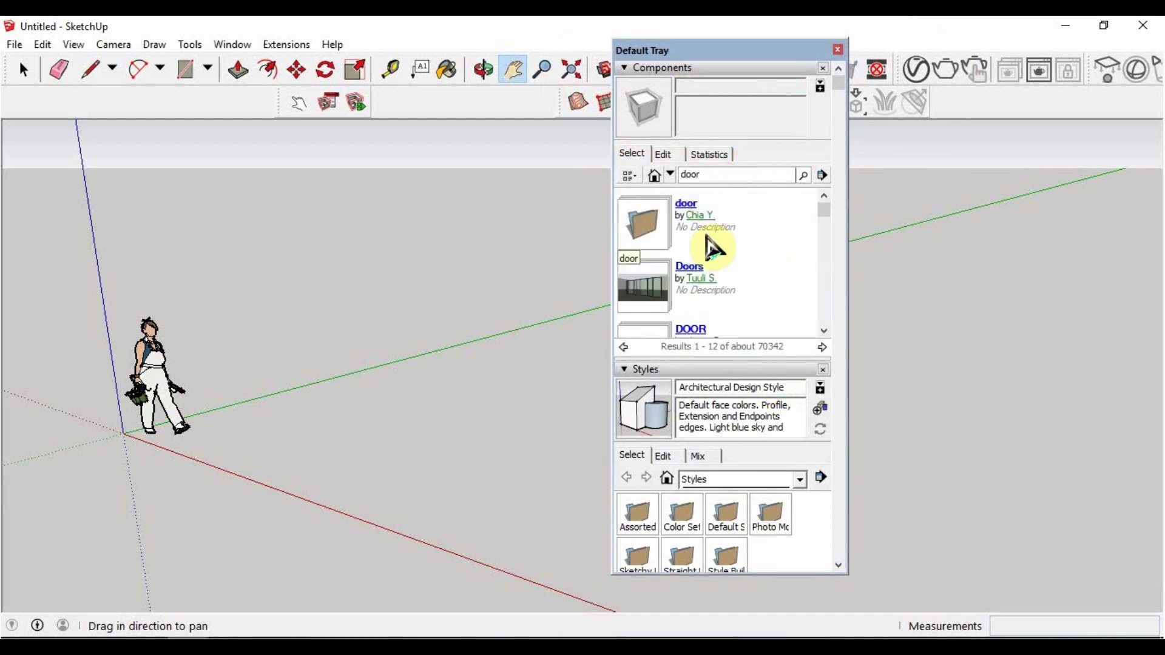
pyautogui.moveTo(823, 212); pyautogui.dragTo(836, 331)
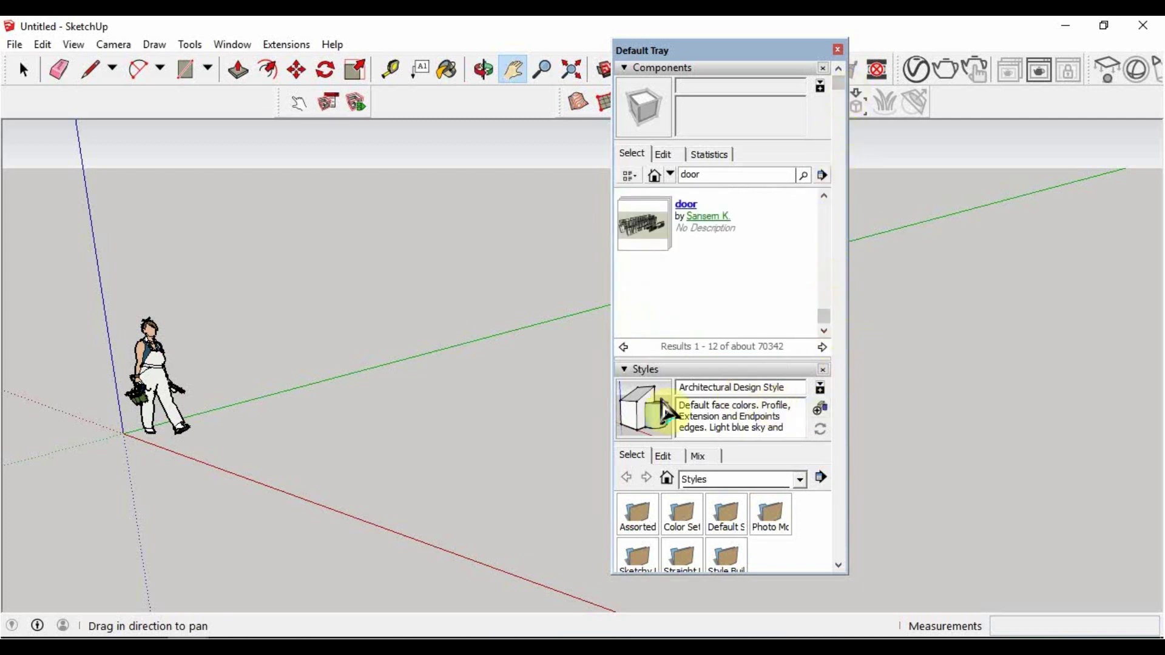
pyautogui.moveTo(839, 115)
pyautogui.mouseDown()
pyautogui.moveTo(844, 100)
pyautogui.moveTo(858, 376)
pyautogui.moveTo(840, 373)
pyautogui.mouseUp()
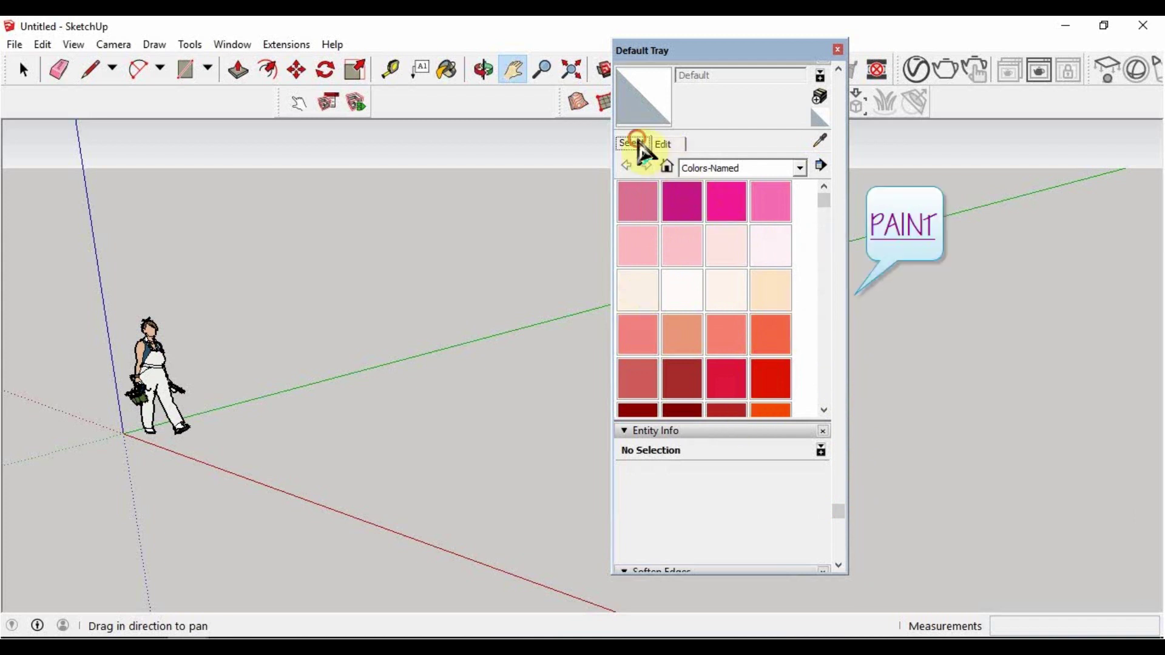
# Keep the Colors-Named materials collection, dock the tray back on the right, and select the Line tool
pyautogui.click(801, 169)
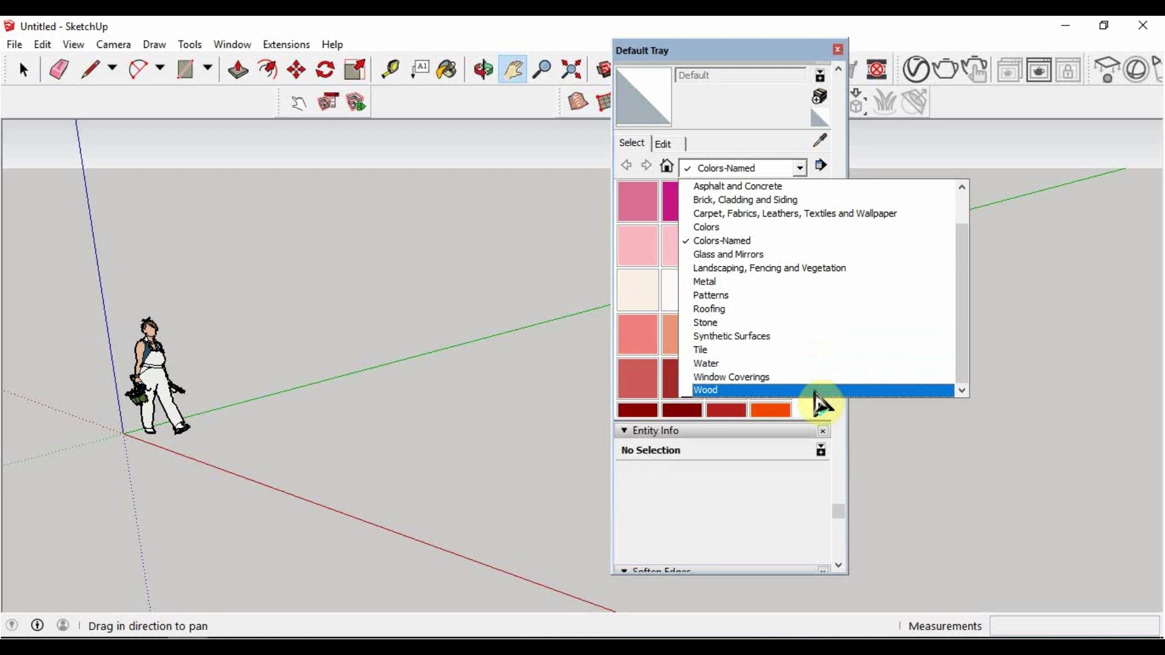
pyautogui.click(497, 237)
pyautogui.moveTo(686, 53)
pyautogui.mouseDown()
pyautogui.moveTo(948, 102)
pyautogui.moveTo(1001, 77)
pyautogui.mouseUp()
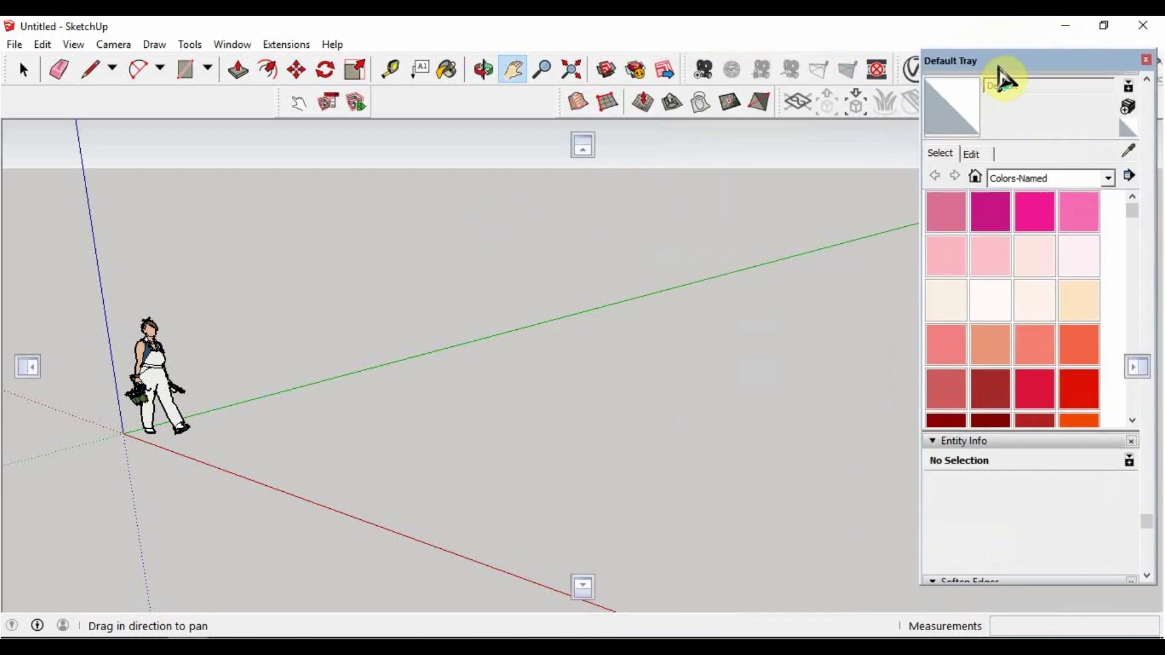
pyautogui.click(86, 77)
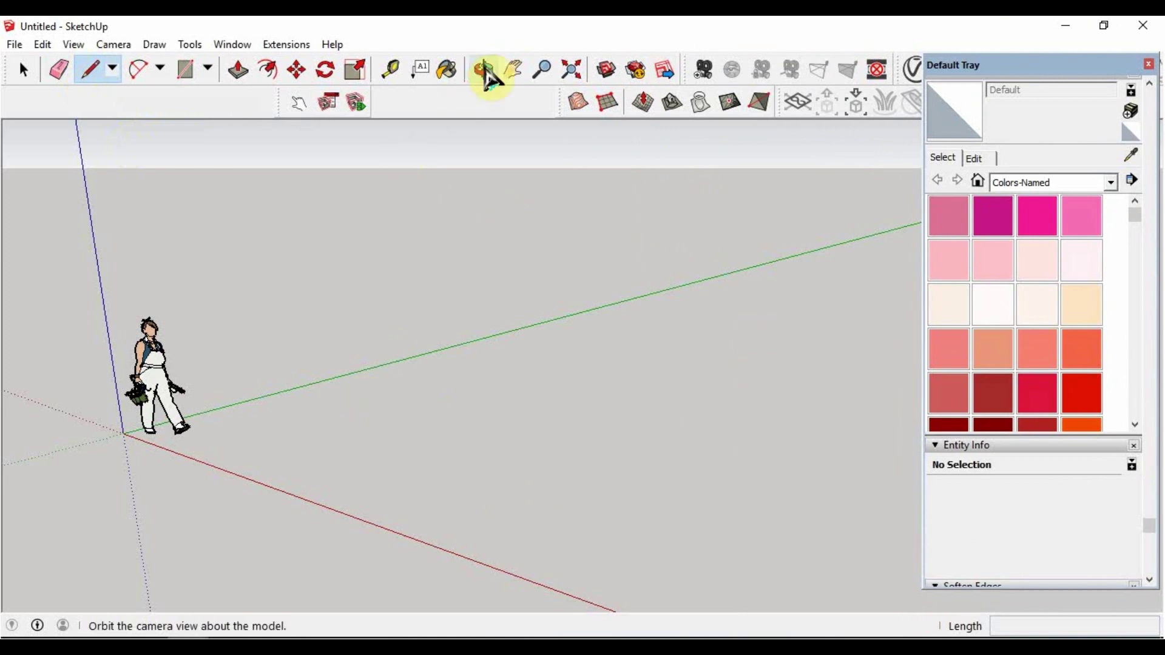
# Draw a closed rectangular face standing on the green axis with the Line tool
pyautogui.click(513, 70)
pyautogui.moveTo(452, 262); pyautogui.dragTo(319, 213)
pyautogui.click(90, 70)
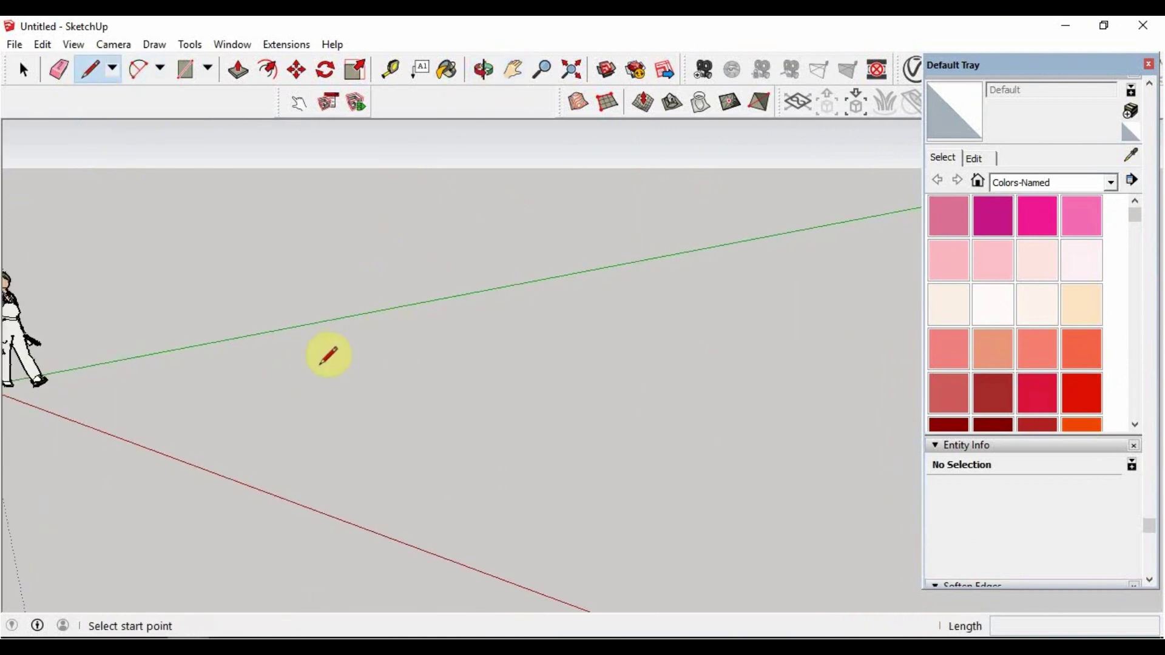
pyautogui.click(615, 288)
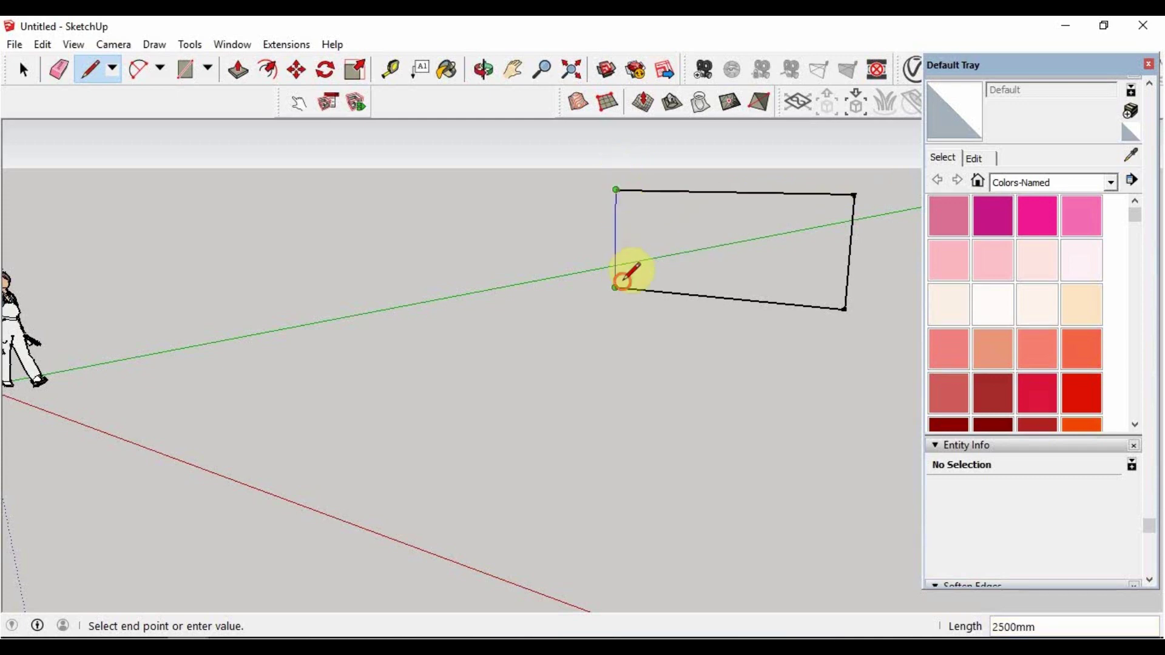
pyautogui.click(622, 282)
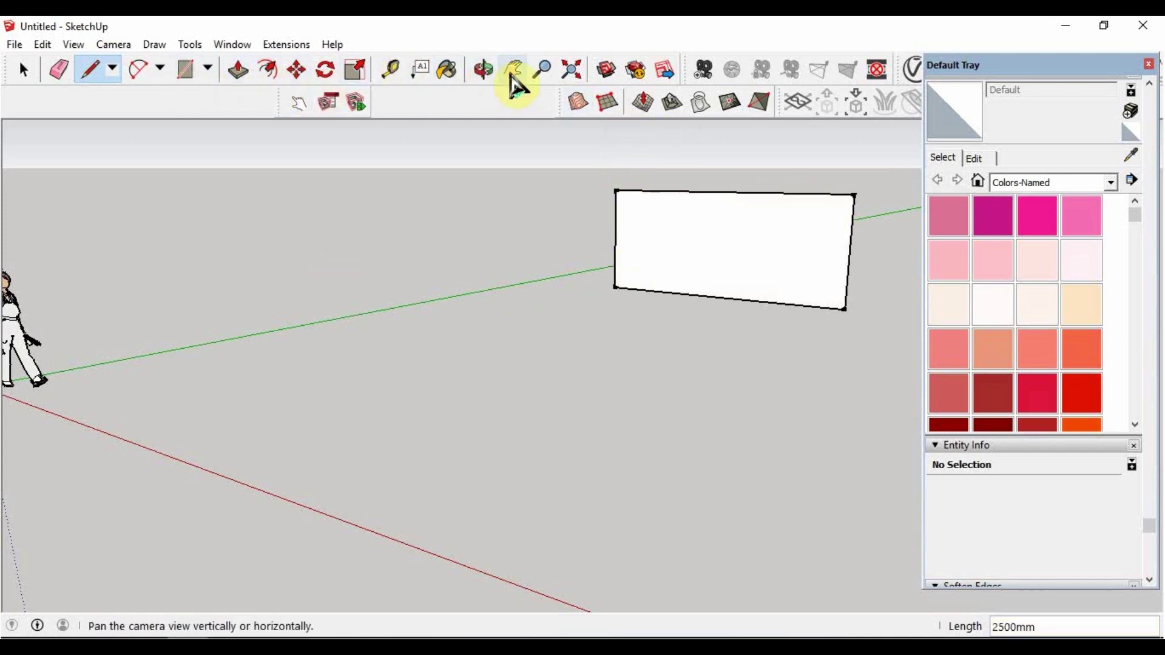
# Push/Pull the rectangle face out to a 200mm wall thickness
pyautogui.click(237, 70)
pyautogui.moveTo(780, 223)
pyautogui.mouseDown()
pyautogui.moveTo(745, 276)
pyautogui.moveTo(606, 356)
pyautogui.moveTo(762, 239)
pyautogui.moveTo(667, 343)
pyautogui.mouseUp()
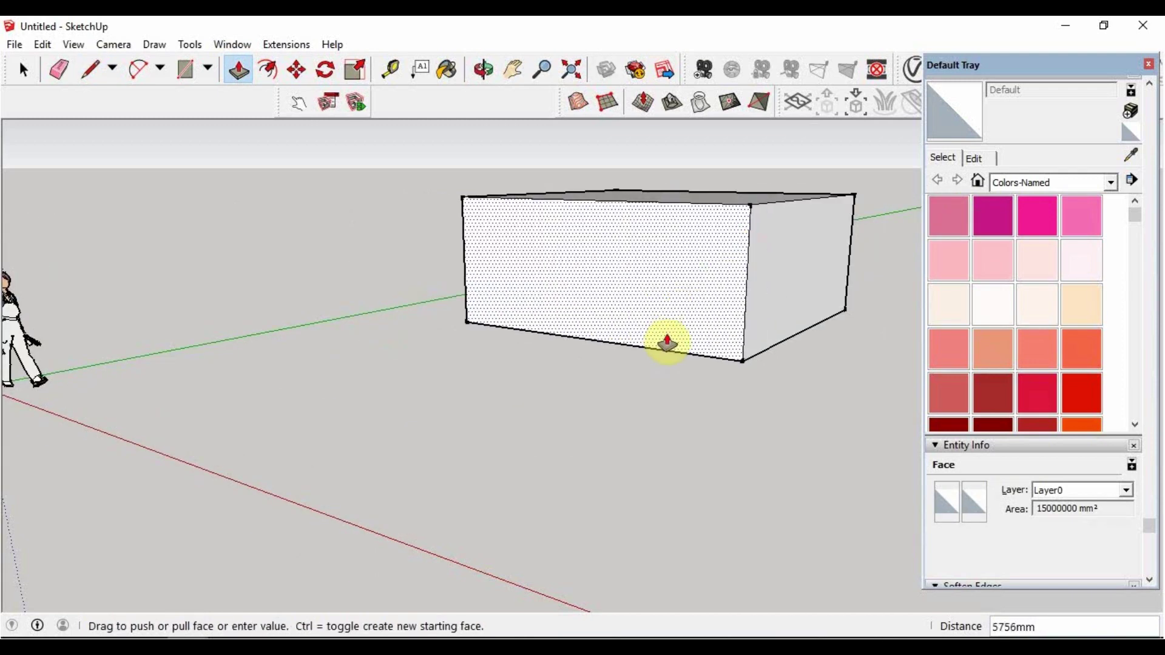
pyautogui.press('Return')
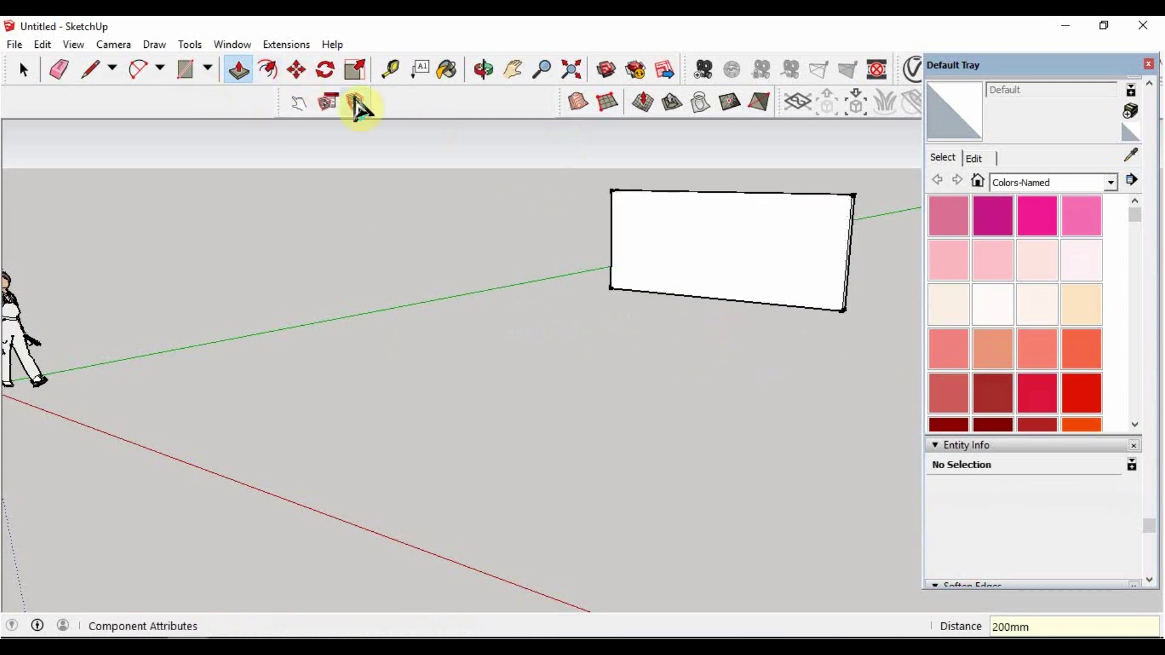
# Place a Tape Measure guide offset just below the wall's bottom edge
pyautogui.click(392, 69)
pyautogui.click(687, 296)
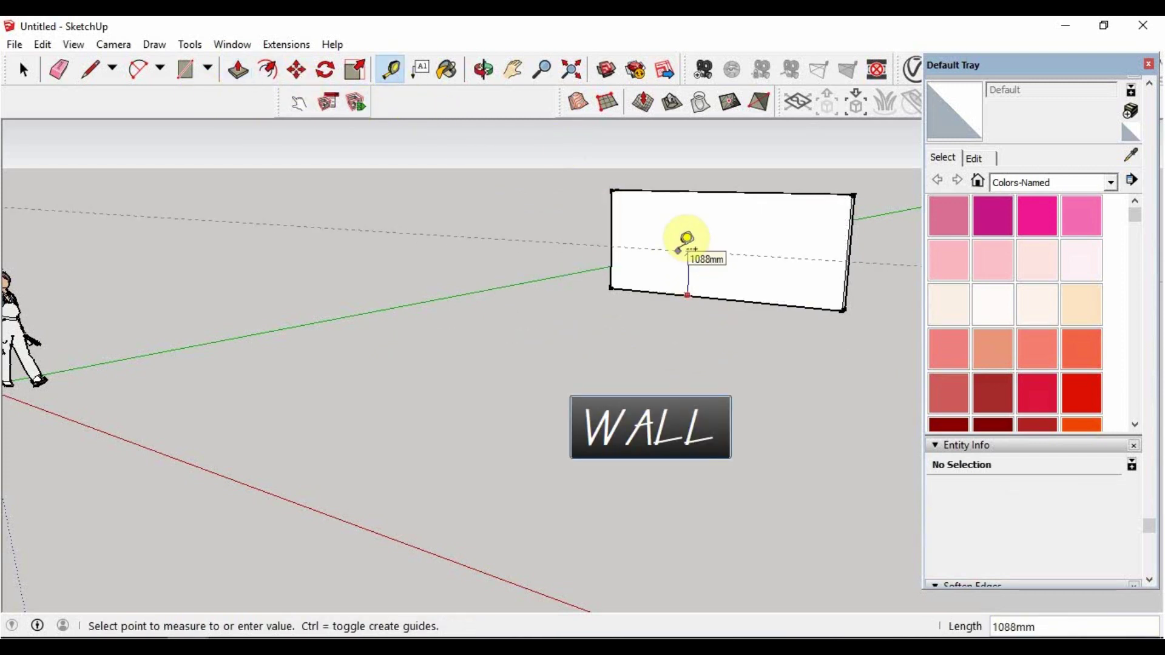
pyautogui.write('30')
pyautogui.press('Return')
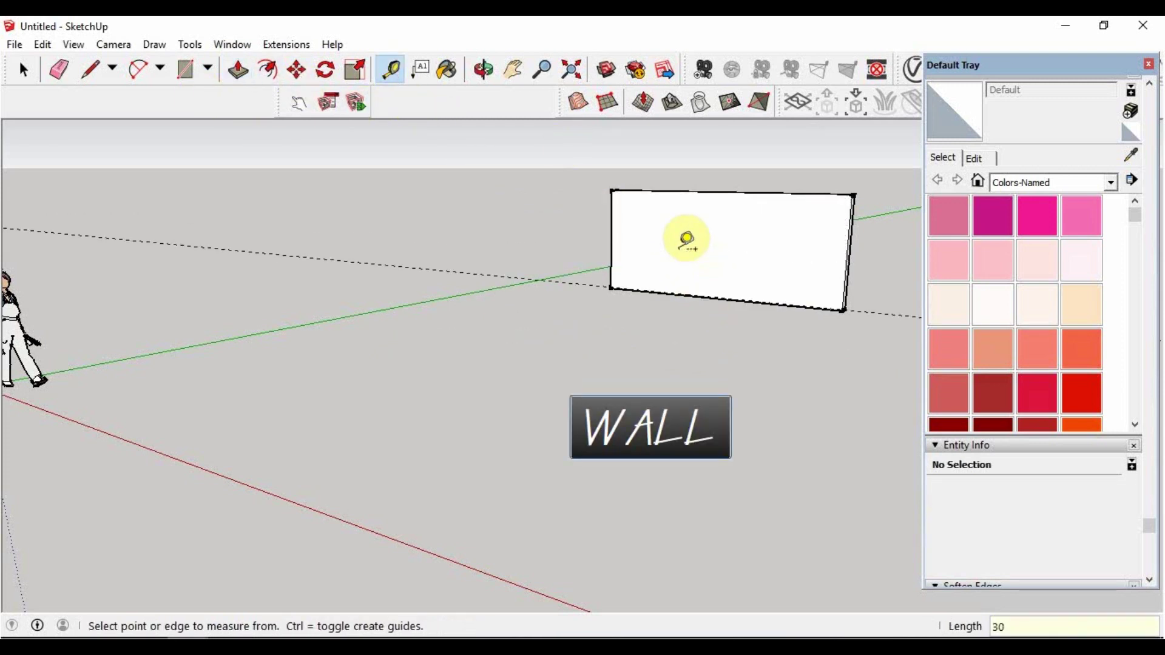
pyautogui.scroll(2, 723, 252)
pyautogui.scroll(2, 723, 252)
pyautogui.click(513, 72)
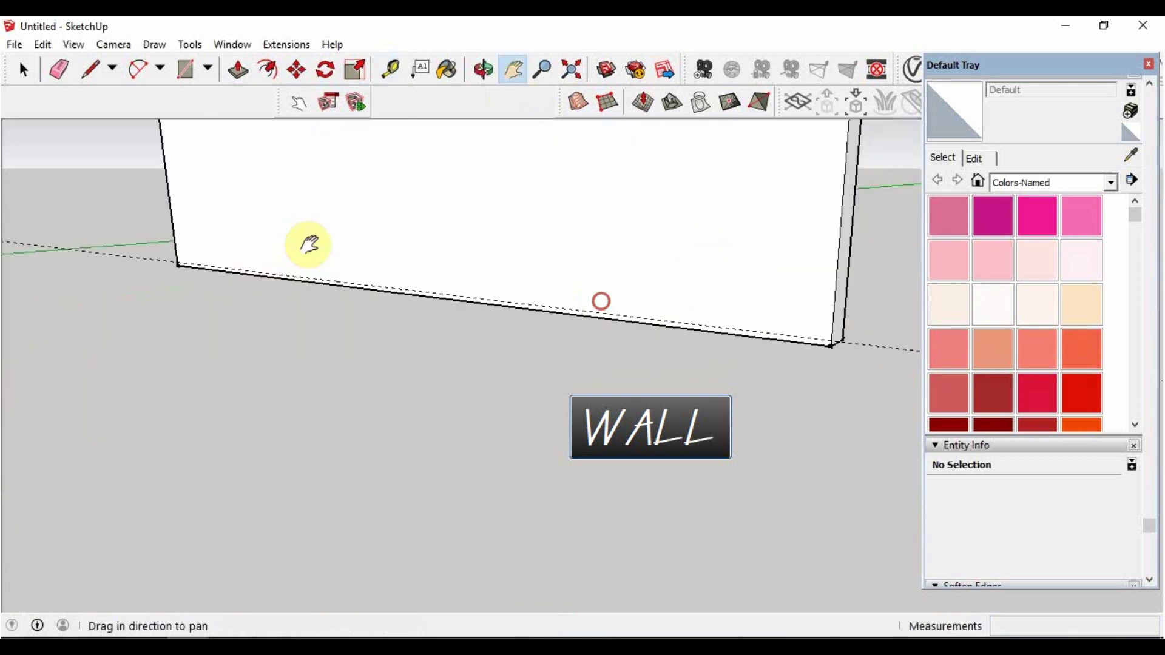
pyautogui.moveTo(307, 242); pyautogui.dragTo(333, 236)
# Draw a 6000mm line along the guide from the wall's left corner
pyautogui.click(94, 72)
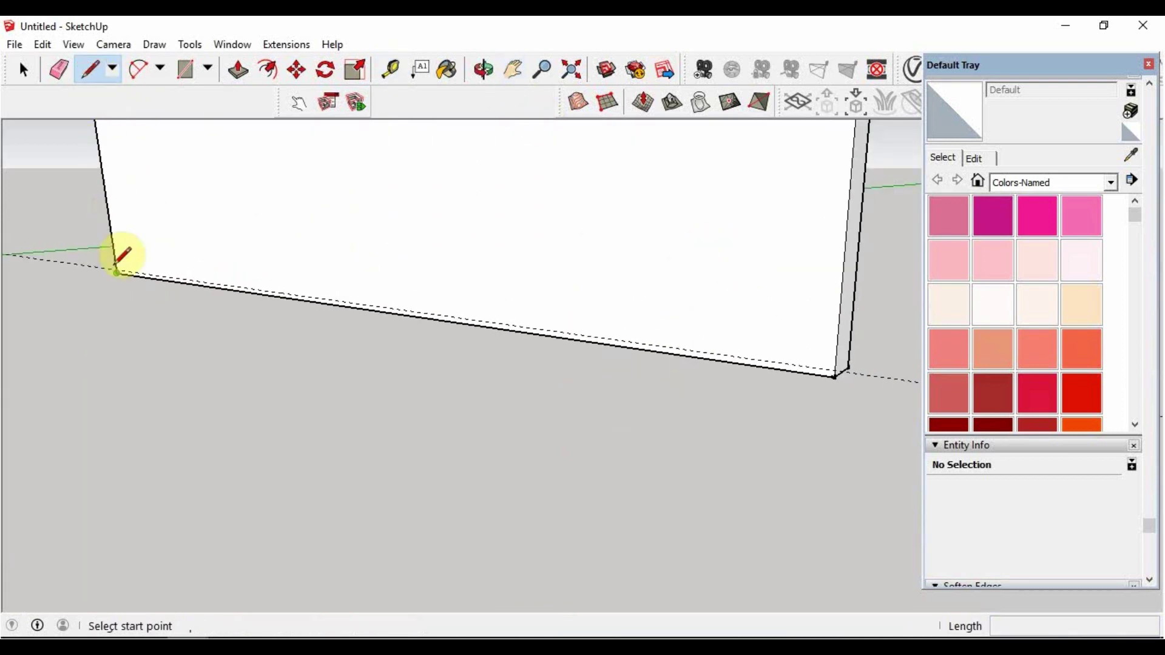
pyautogui.scroll(2, 120, 254)
pyautogui.scroll(1, 128, 260)
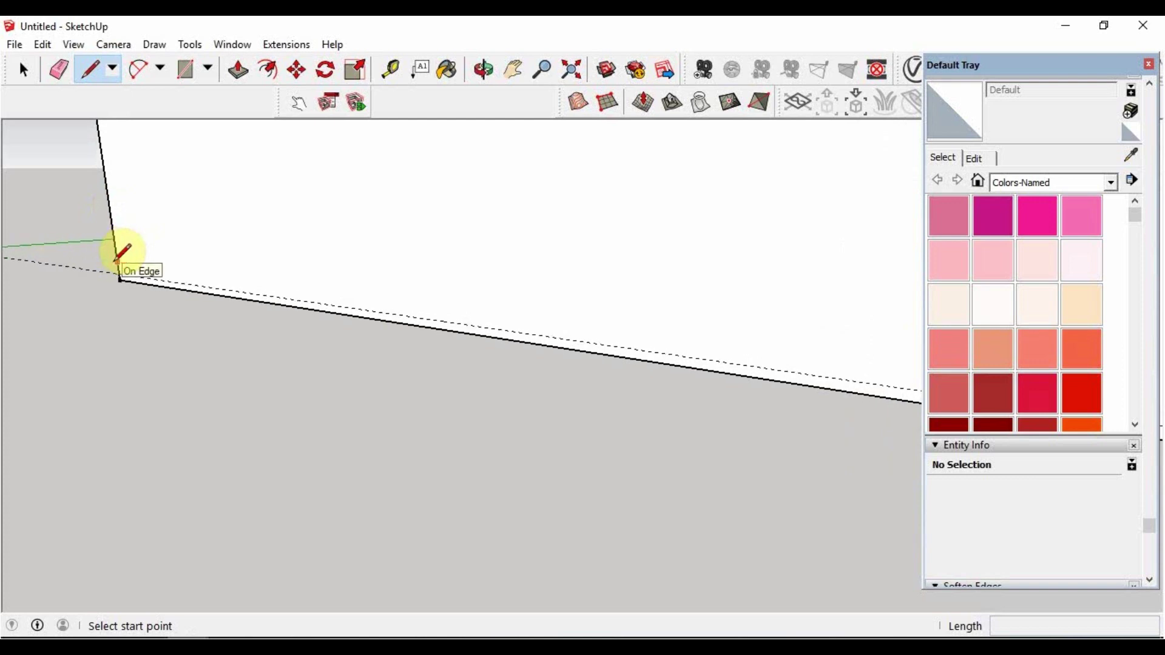
pyautogui.scroll(1, 119, 261)
pyautogui.click(122, 281)
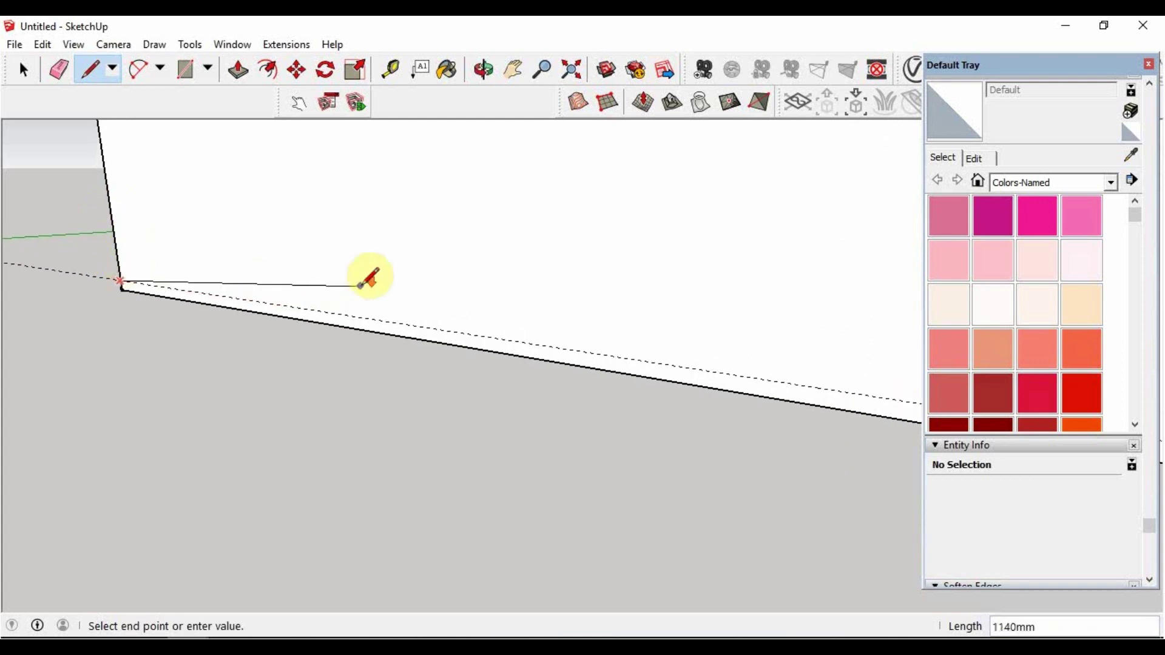
pyautogui.scroll(-2, 425, 200)
pyautogui.click(513, 70)
pyautogui.moveTo(357, 190); pyautogui.dragTo(516, 368)
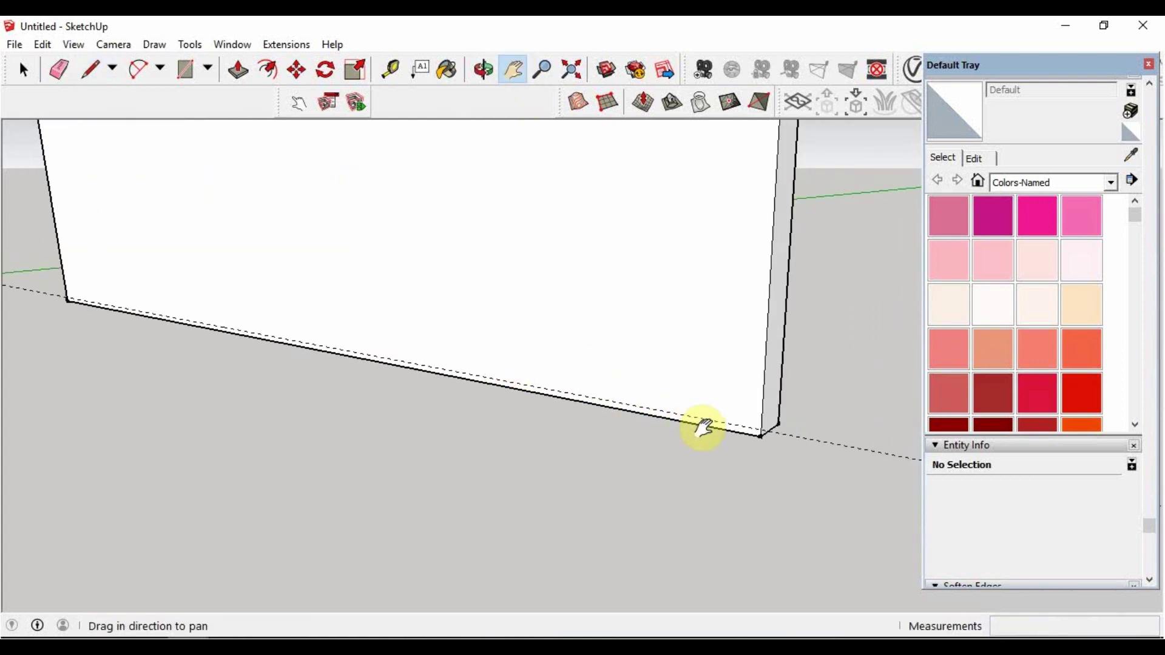
pyautogui.press('Escape')
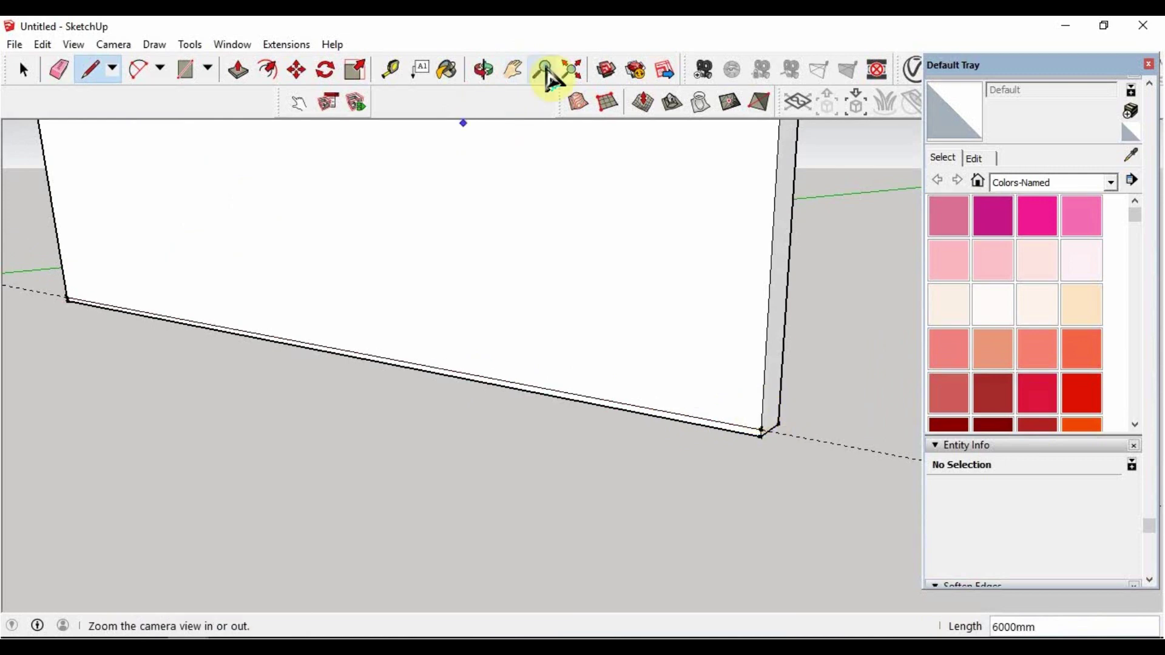
pyautogui.click(513, 70)
pyautogui.moveTo(442, 231); pyautogui.dragTo(610, 191)
# Extend the thin floor face 8000 mm out from the wall
pyautogui.click(241, 75)
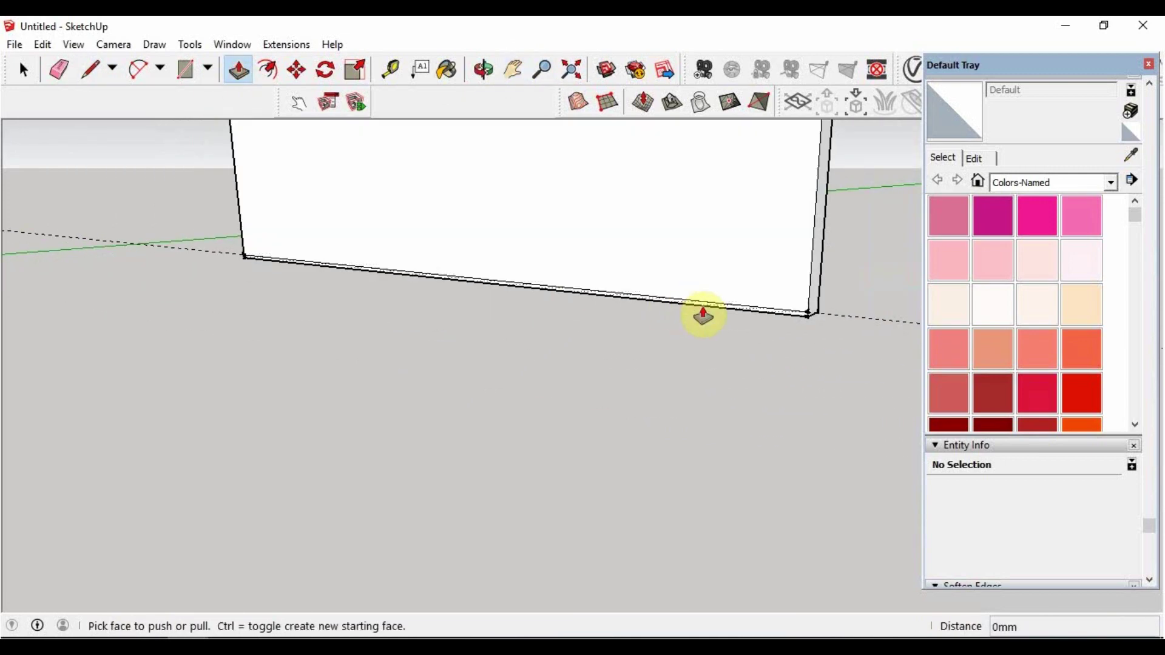
pyautogui.click(702, 313)
pyautogui.scroll(-2, 456, 389)
pyautogui.scroll(-1, 425, 394)
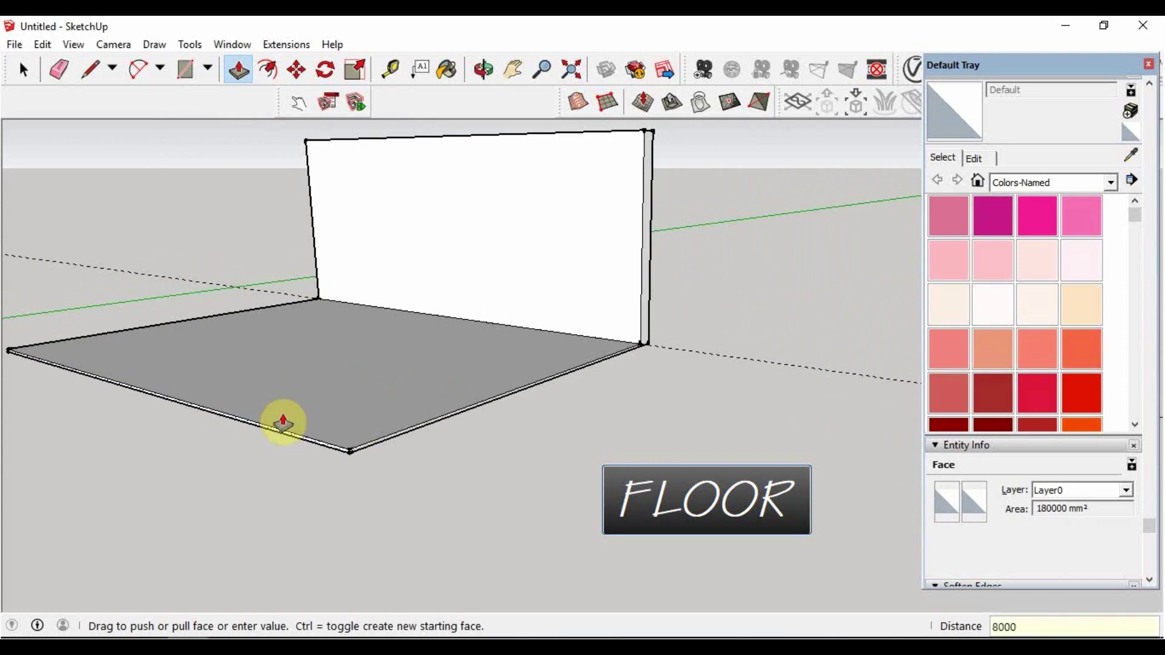
pyautogui.click(513, 69)
pyautogui.moveTo(375, 200); pyautogui.dragTo(645, 198)
pyautogui.moveTo(602, 235)
pyautogui.mouseDown()
pyautogui.moveTo(502, 278)
pyautogui.moveTo(645, 301)
pyautogui.moveTo(424, 208)
pyautogui.mouseUp()
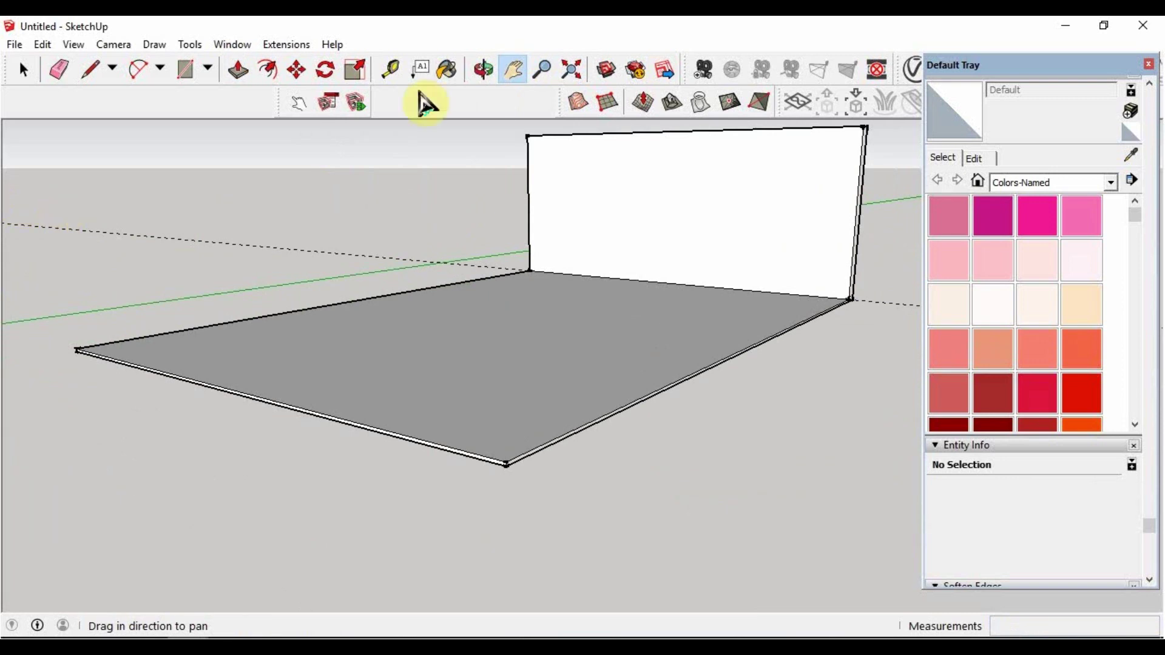
pyautogui.click(484, 70)
pyautogui.moveTo(442, 247); pyautogui.dragTo(494, 259)
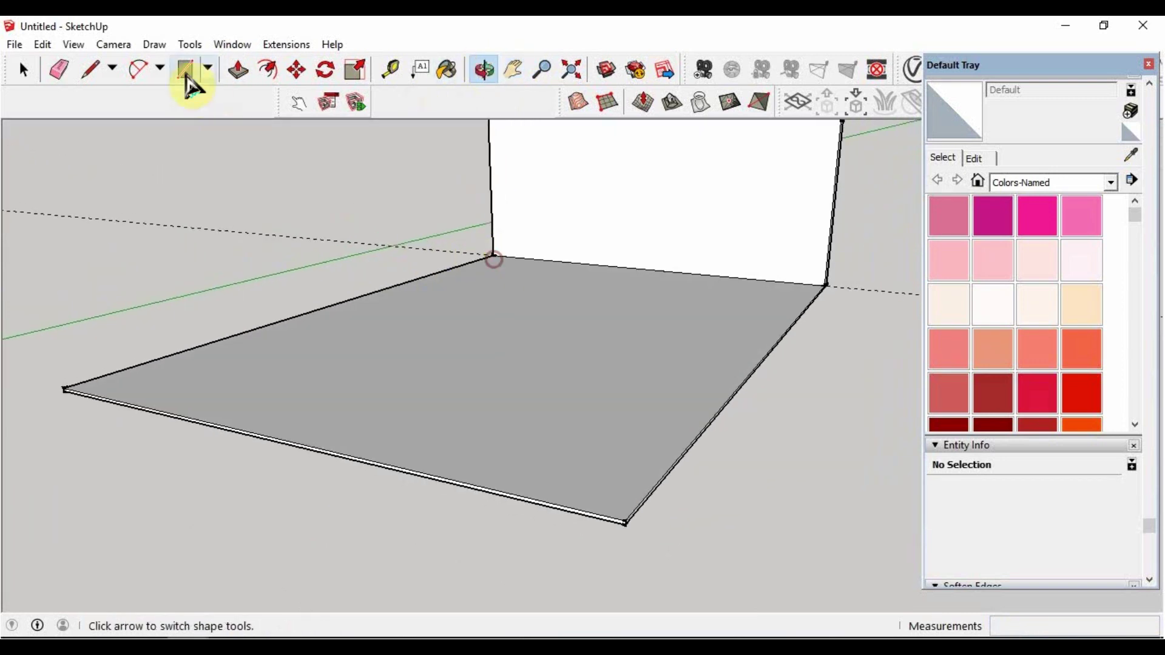
# Draw a 6000 by 200 mm rectangle strip along the floor's front edge
pyautogui.click(187, 70)
pyautogui.click(64, 388)
pyautogui.write('6000,200')
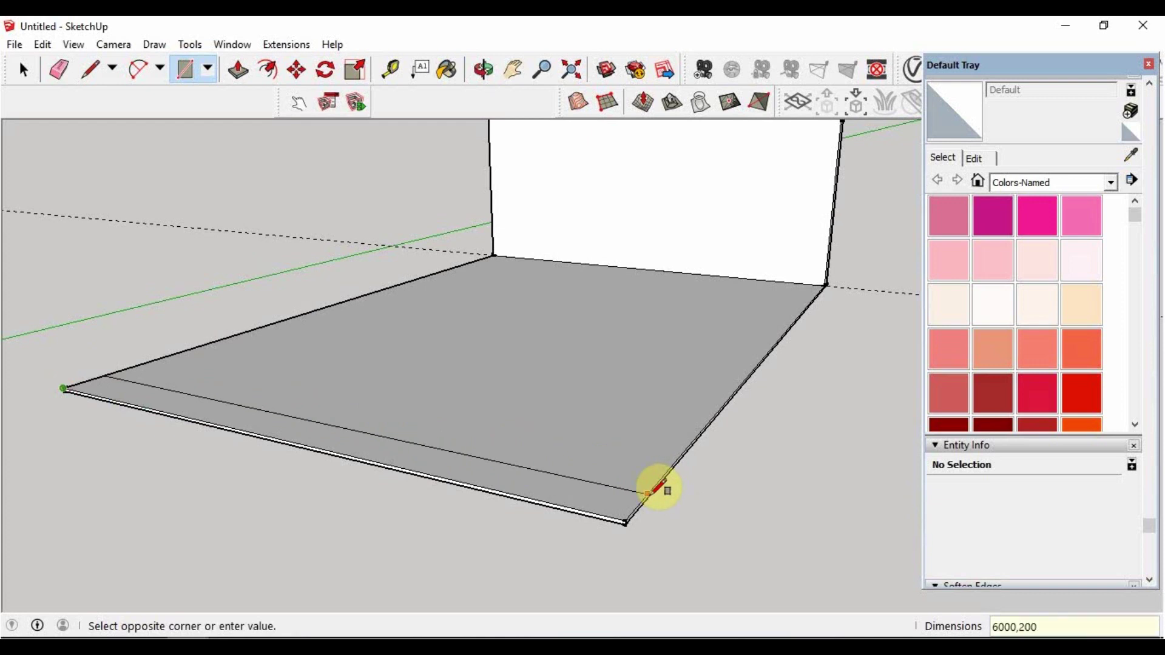
pyautogui.click(648, 493)
pyautogui.click(238, 70)
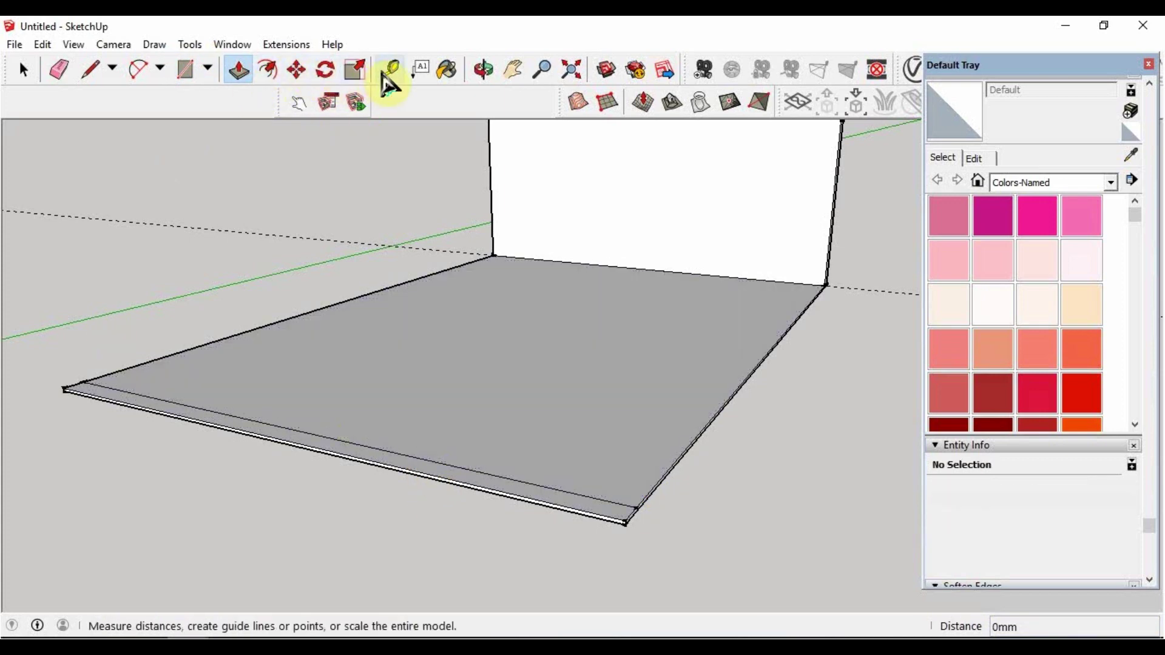
# Draw 7800 by 200 mm strips along the floor's left and right edges
pyautogui.click(188, 72)
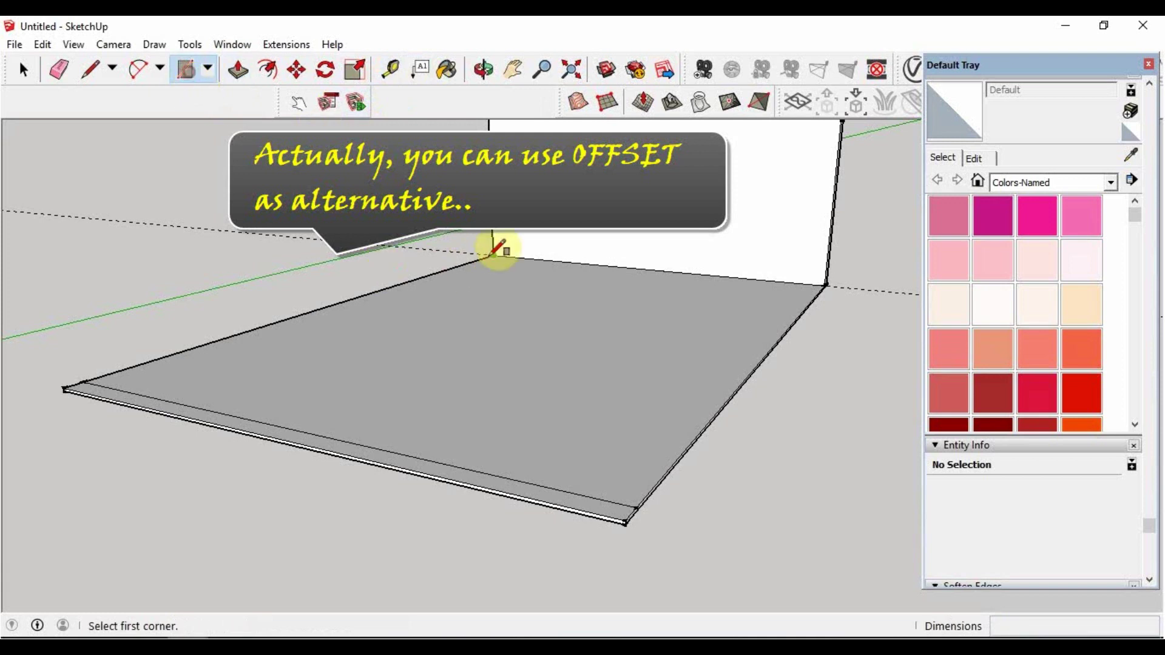
pyautogui.click(493, 256)
pyautogui.write('7800,200')
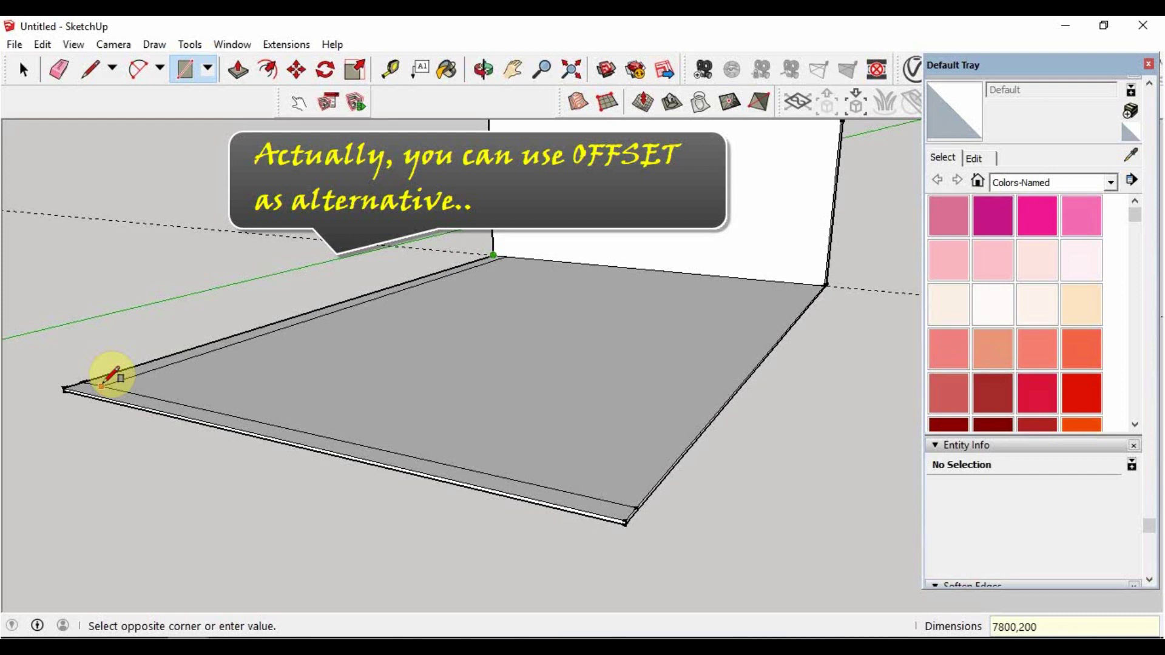
pyautogui.click(102, 385)
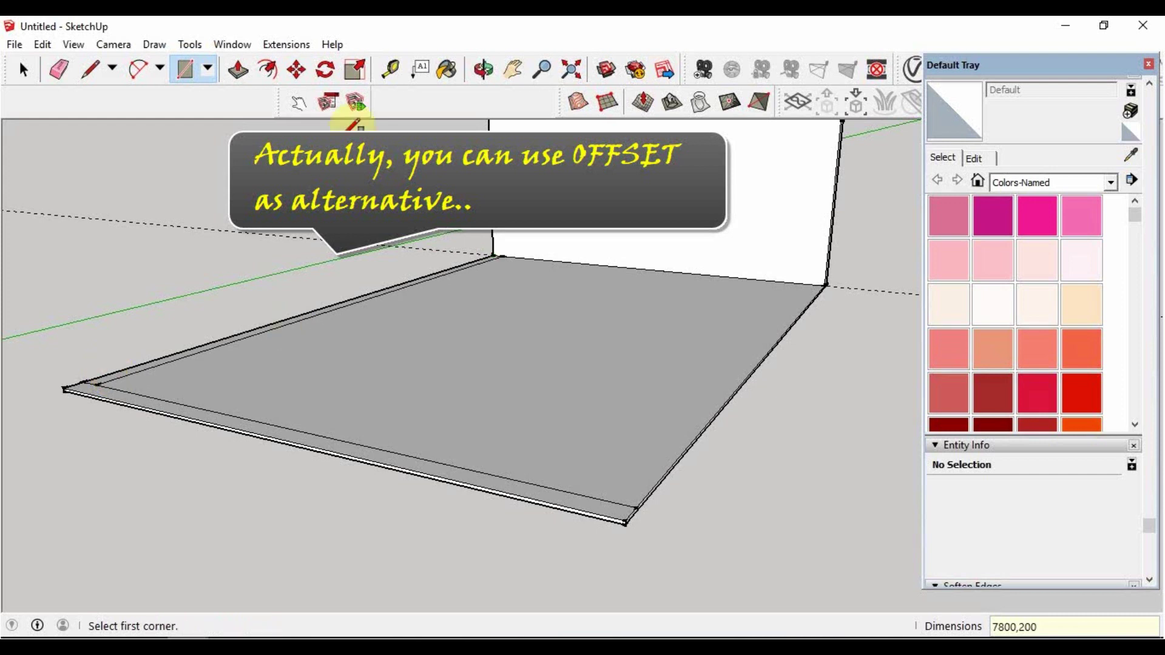
pyautogui.click(825, 285)
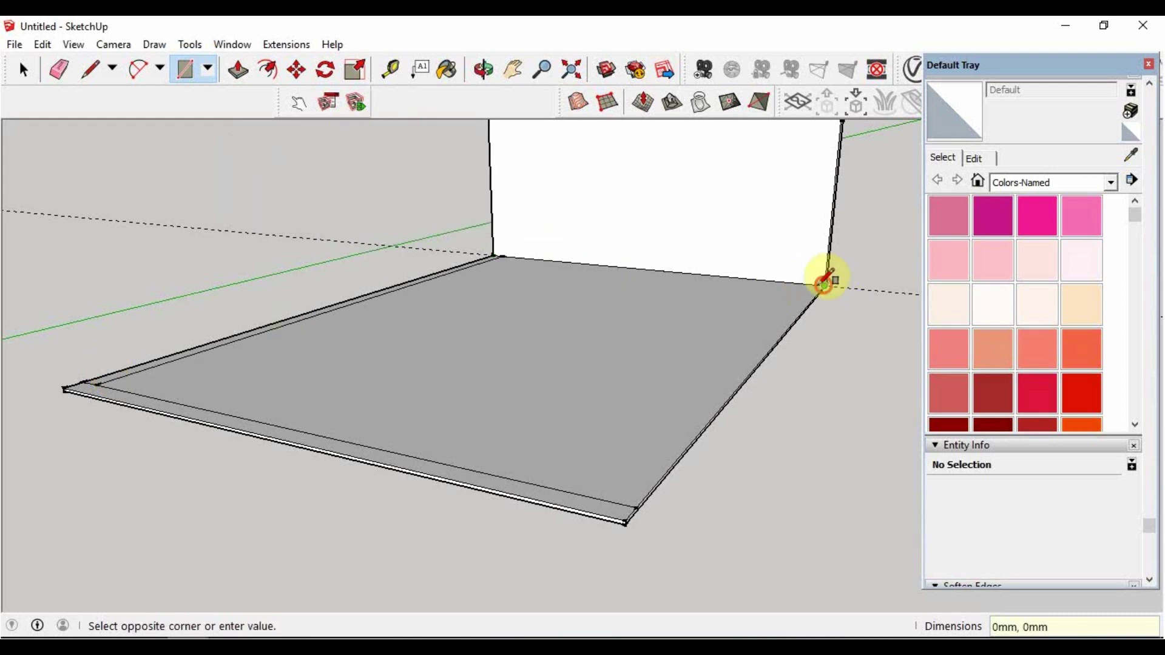
pyautogui.click(602, 499)
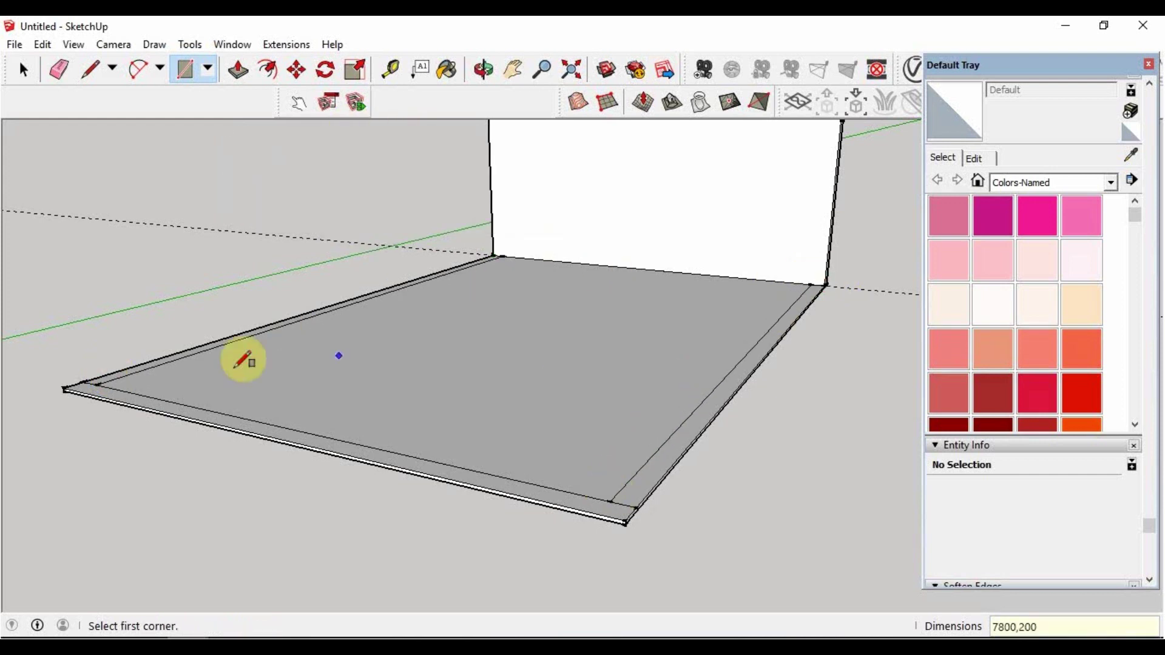
# Erase the dividing lines where the strips meet at the corners
pyautogui.click(59, 70)
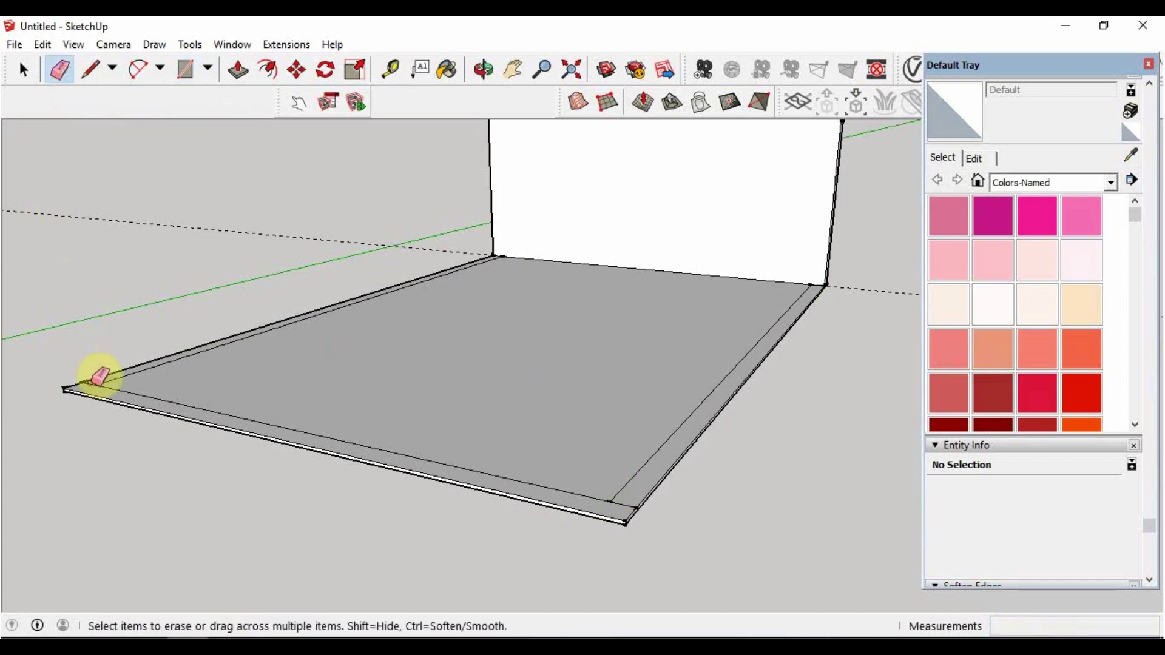
pyautogui.click(92, 382)
pyautogui.scroll(2, 91, 377)
pyautogui.scroll(2, 115, 383)
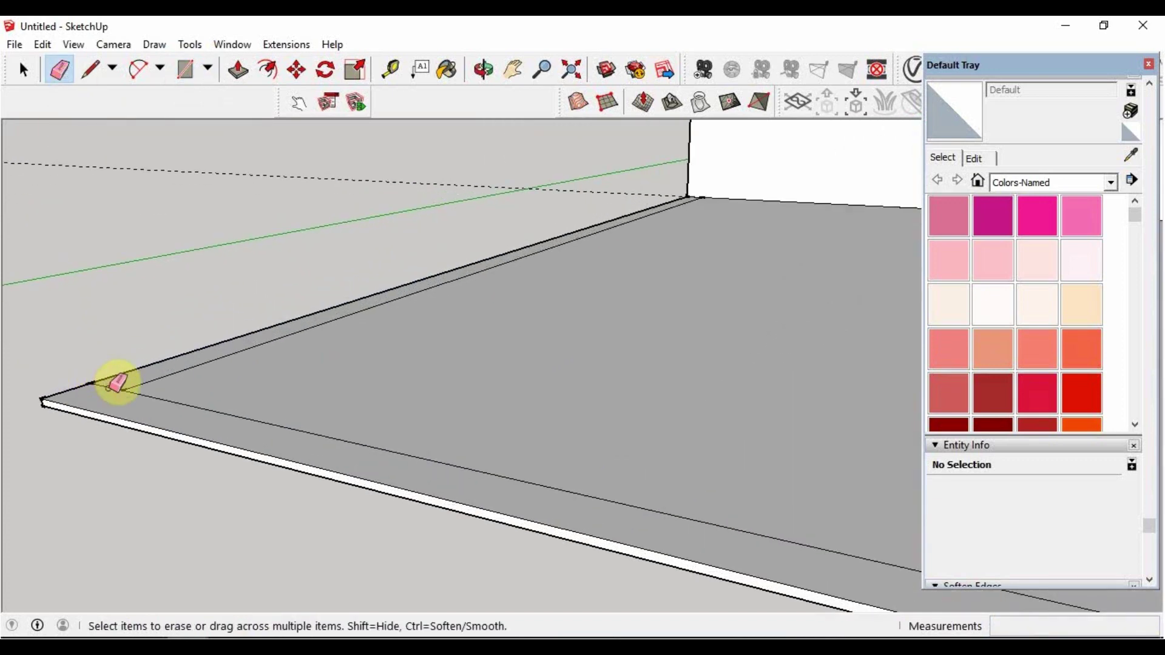
pyautogui.scroll(-3, 85, 331)
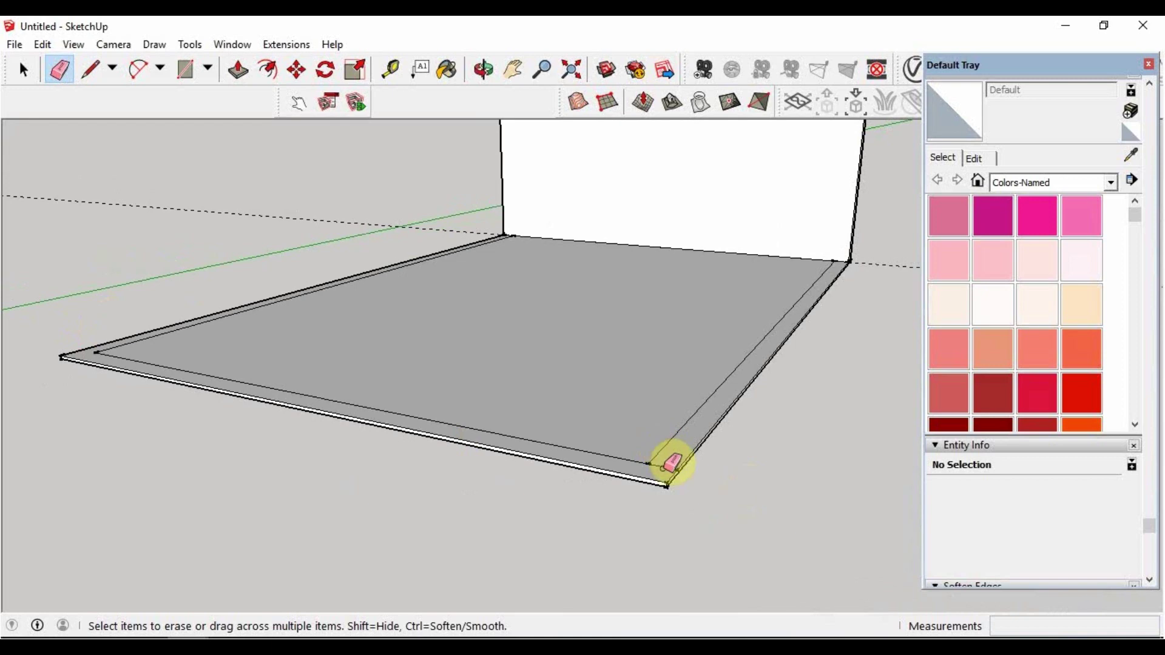
# Pull the 200 mm border strip upward into walls around the floor
pyautogui.click(238, 70)
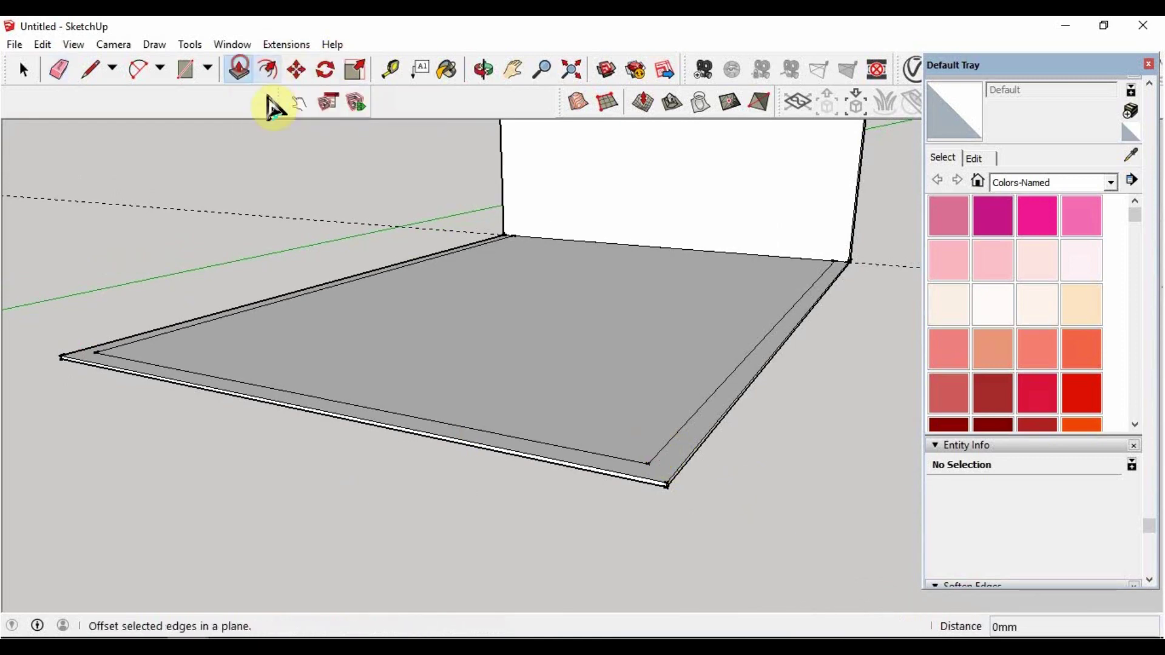
pyautogui.click(666, 469)
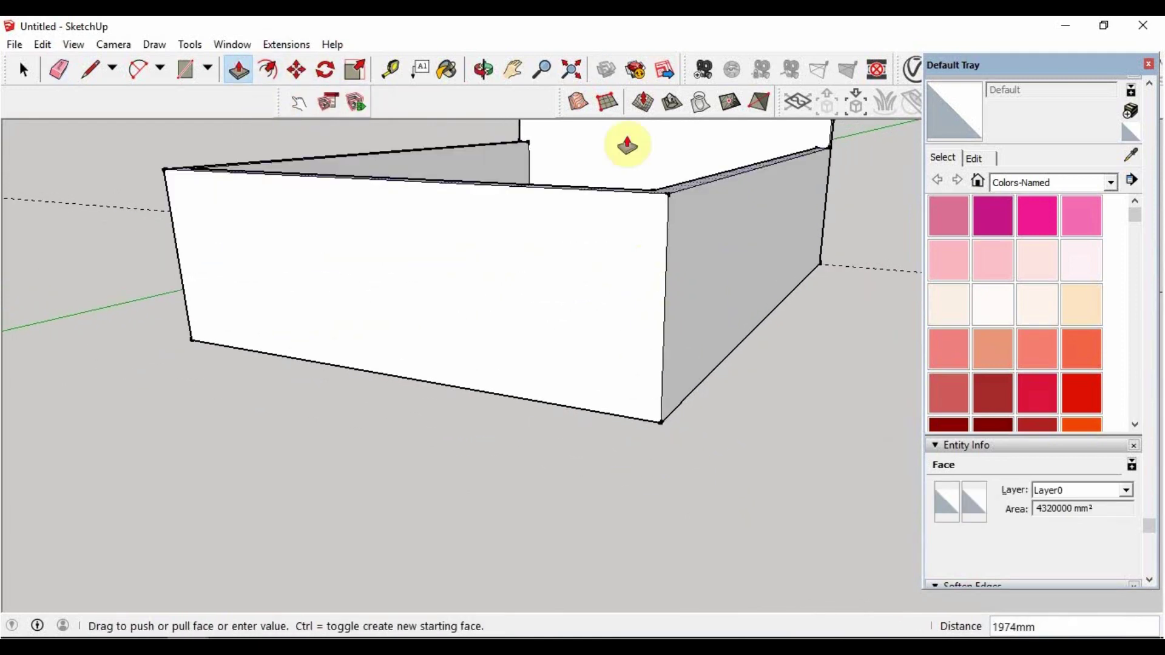
pyautogui.click(517, 74)
pyautogui.moveTo(501, 421); pyautogui.dragTo(824, 250)
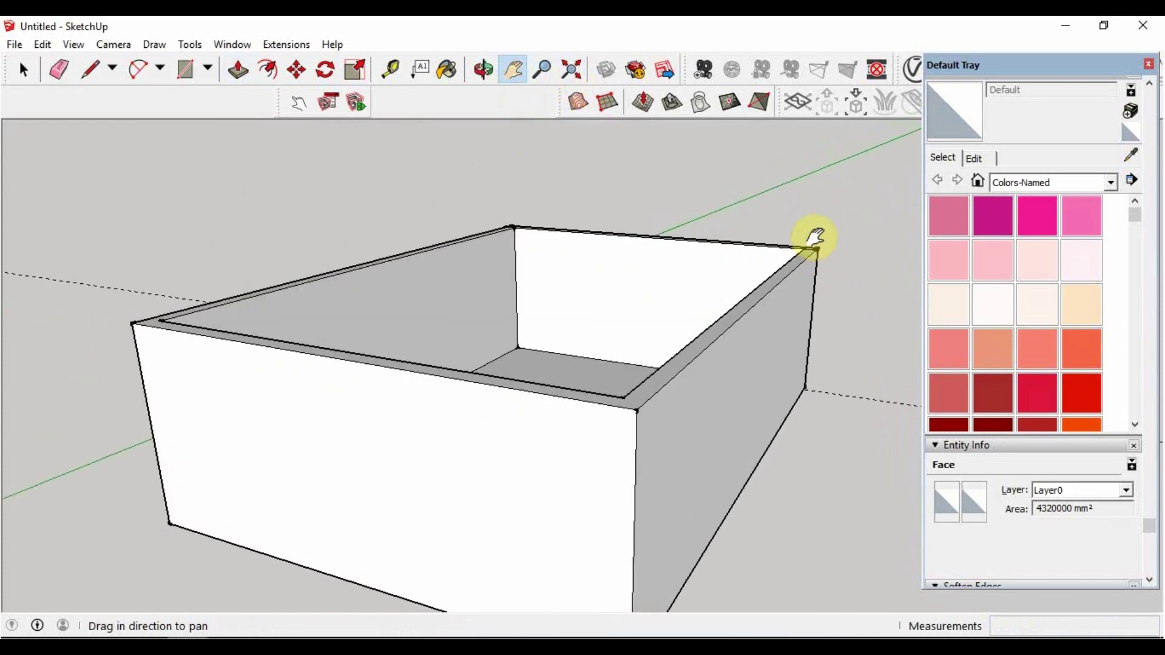
pyautogui.press('p')
# Orbit and pan around the open-topped box to inspect its front corner
pyautogui.click(484, 70)
pyautogui.moveTo(502, 307)
pyautogui.mouseDown()
pyautogui.moveTo(388, 447)
pyautogui.moveTo(384, 333)
pyautogui.moveTo(439, 437)
pyautogui.moveTo(453, 408)
pyautogui.moveTo(328, 472)
pyautogui.moveTo(291, 408)
pyautogui.mouseUp()
pyautogui.click(513, 70)
pyautogui.moveTo(445, 318)
pyautogui.mouseDown()
pyautogui.moveTo(462, 239)
pyautogui.moveTo(484, 293)
pyautogui.moveTo(336, 309)
pyautogui.mouseUp()
pyautogui.click(484, 70)
pyautogui.moveTo(462, 314)
pyautogui.mouseDown()
pyautogui.moveTo(490, 236)
pyautogui.moveTo(461, 255)
pyautogui.moveTo(310, 252)
pyautogui.mouseUp()
pyautogui.moveTo(284, 341)
pyautogui.mouseDown()
pyautogui.moveTo(348, 351)
pyautogui.moveTo(346, 418)
pyautogui.moveTo(320, 384)
pyautogui.mouseUp()
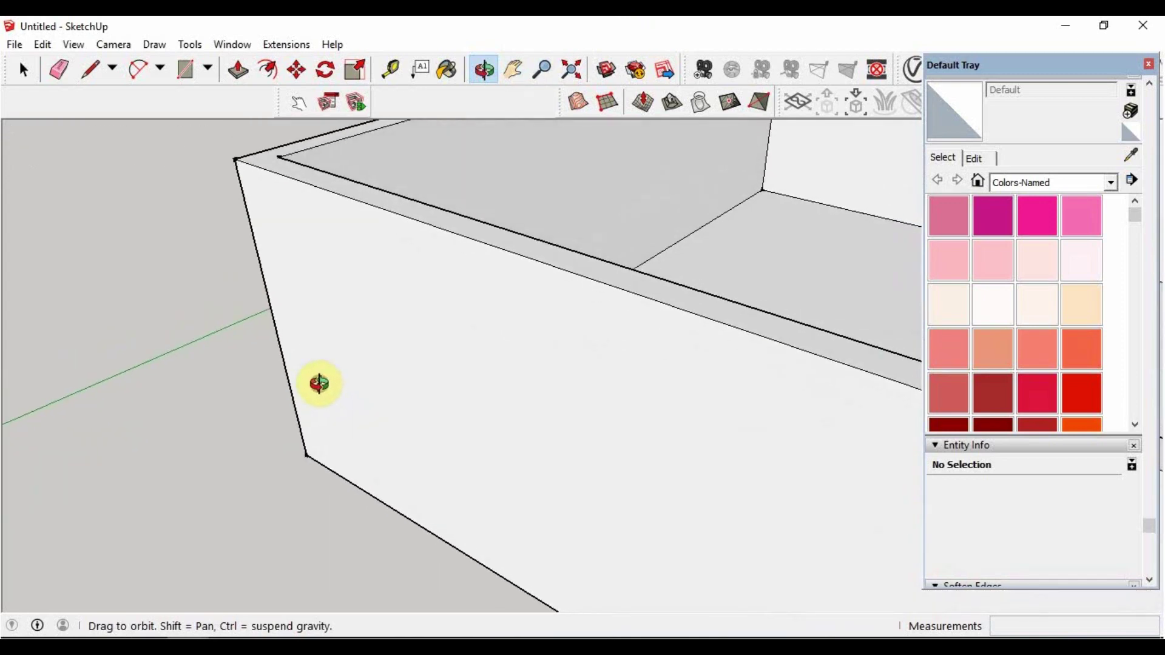
pyautogui.scroll(-2, 320, 383)
pyautogui.scroll(-2, 320, 383)
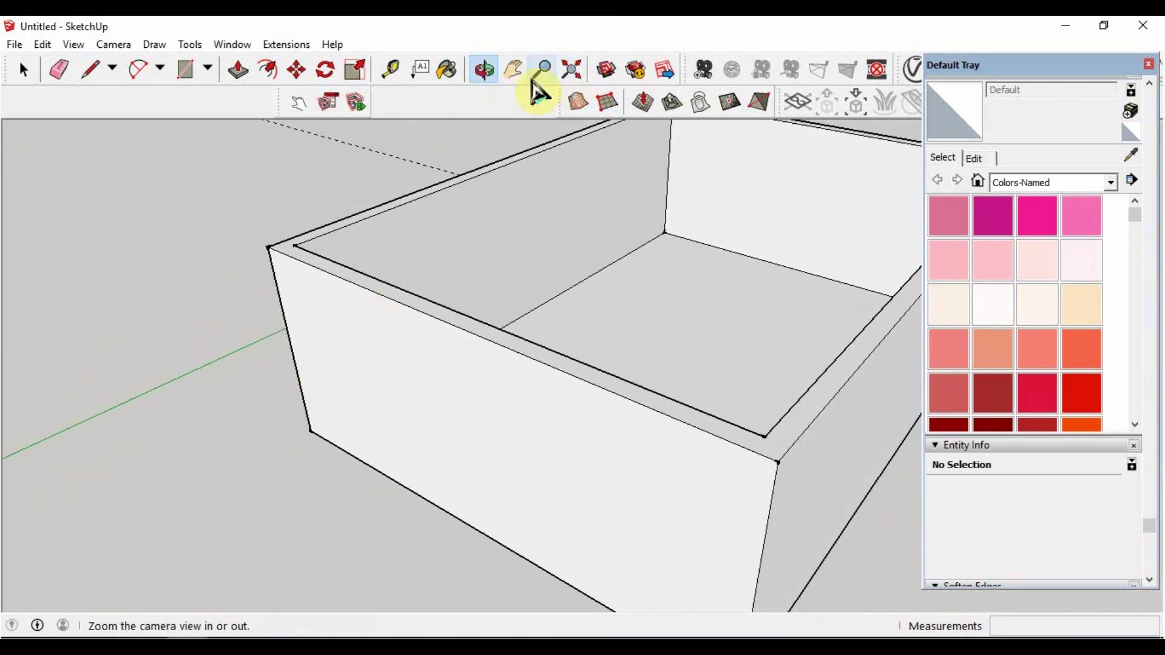
# Place guides 30 mm from the front wall's left edge and above its bottom edge
pyautogui.moveTo(366, 346); pyautogui.dragTo(269, 65)
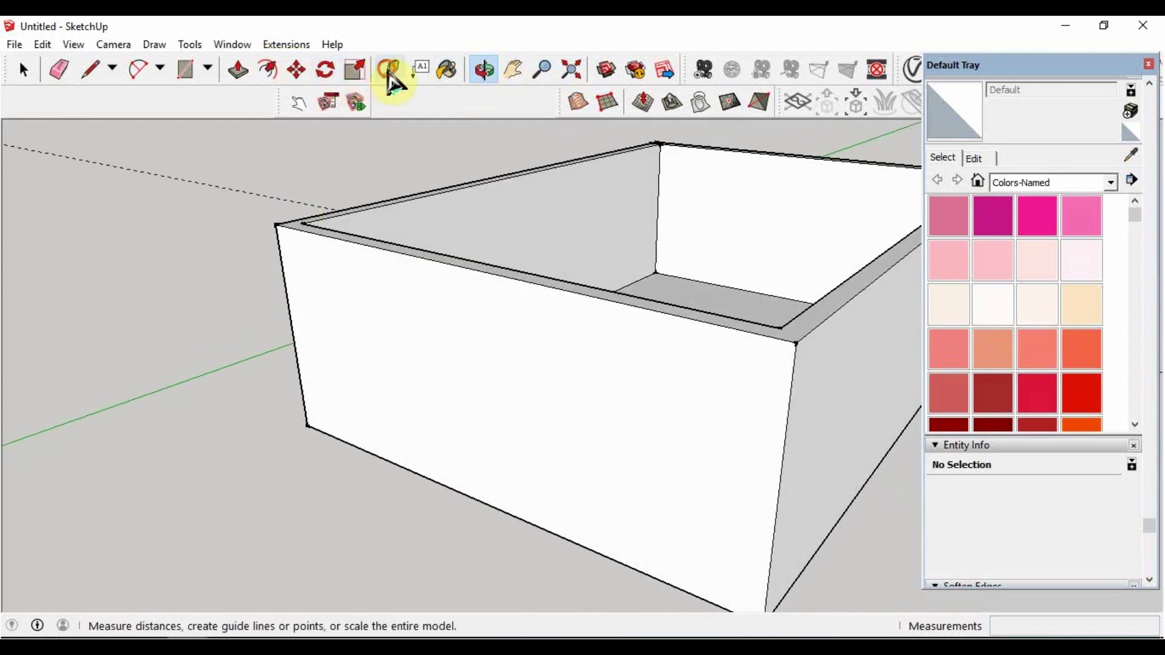
pyautogui.click(390, 70)
pyautogui.click(292, 330)
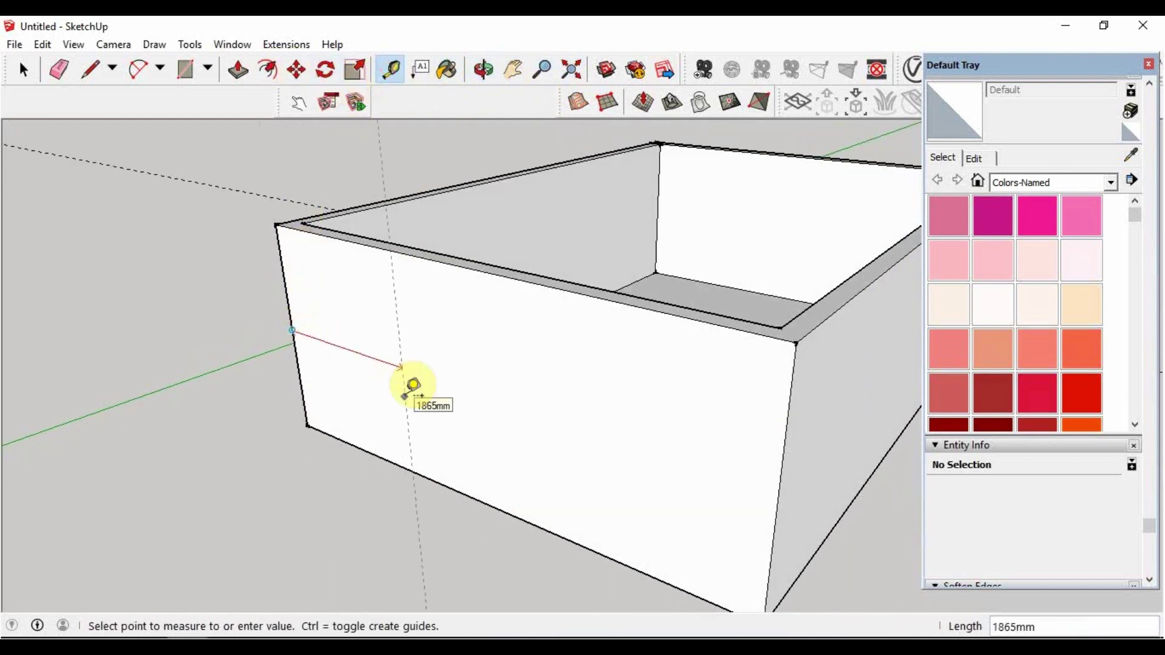
pyautogui.press('Return')
pyautogui.click(307, 326)
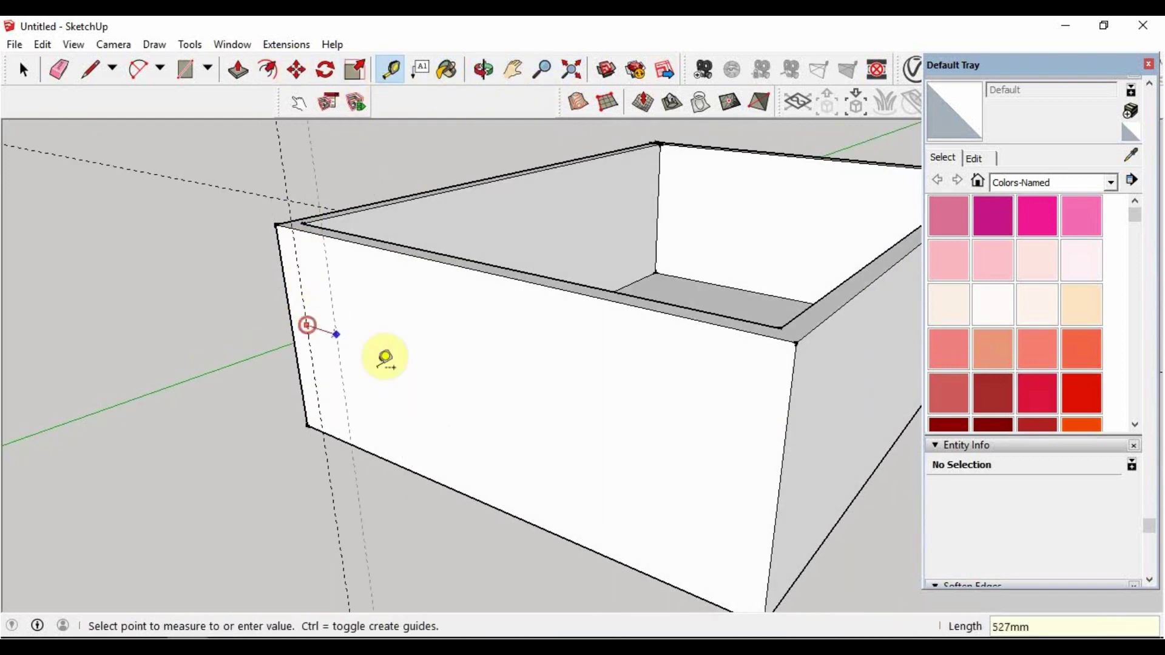
pyautogui.click(368, 408)
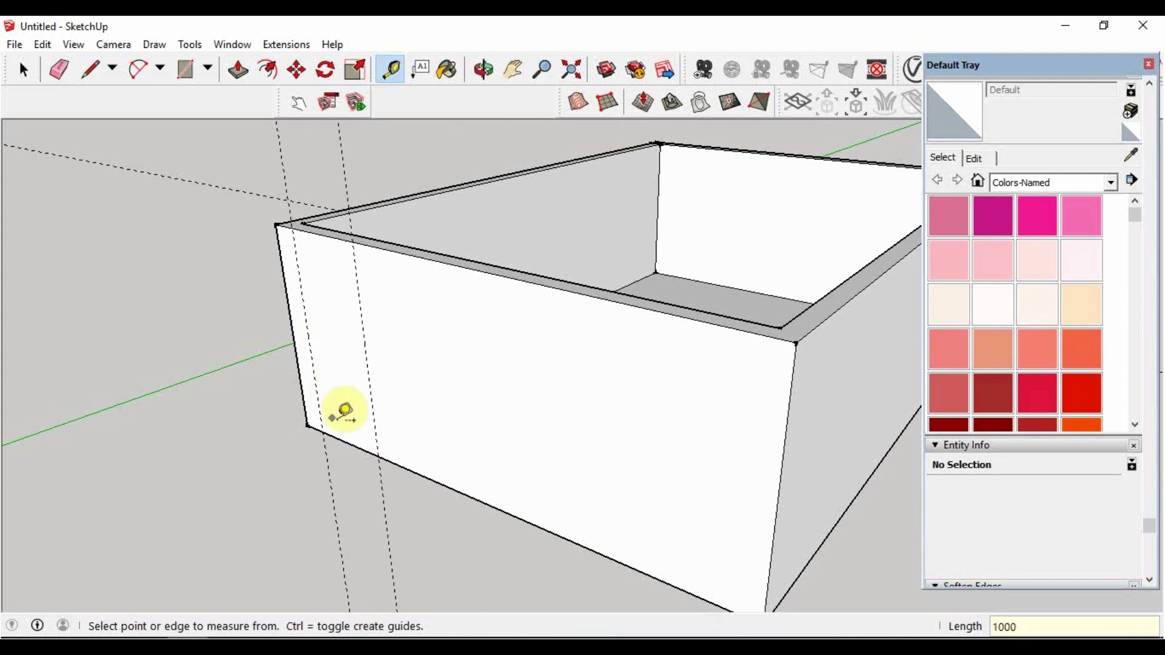
pyautogui.click(345, 441)
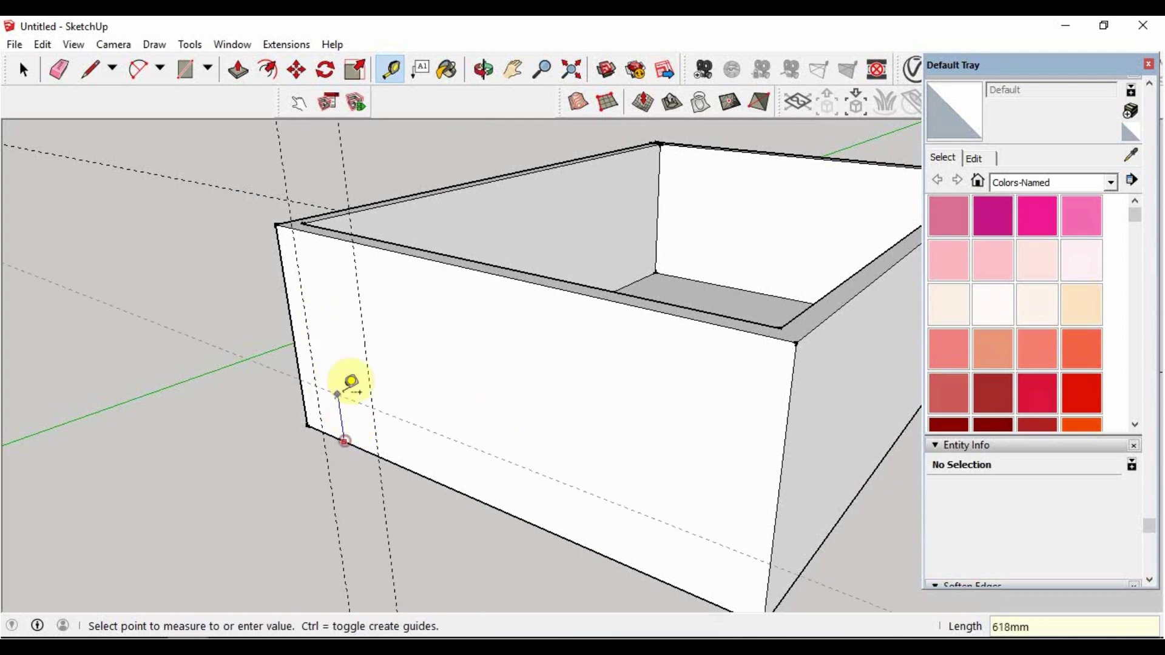
pyautogui.click(349, 438)
pyautogui.click(362, 312)
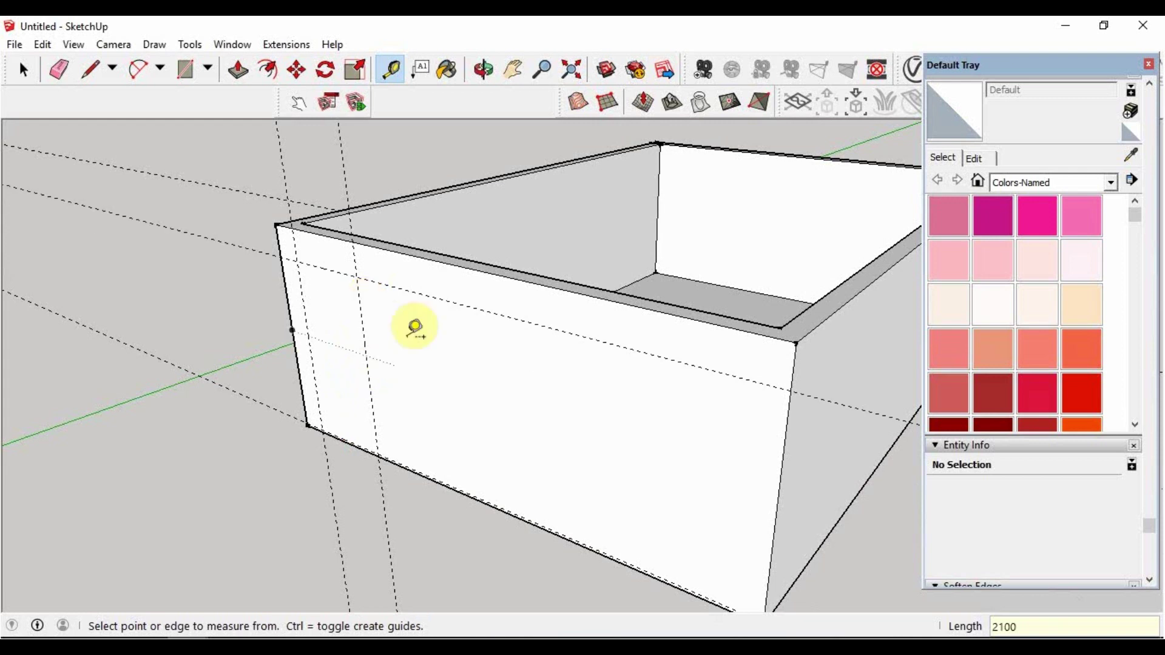
# Add guides at a 500 mm offset, near the wall's right end, and 1200 mm up
pyautogui.click(367, 356)
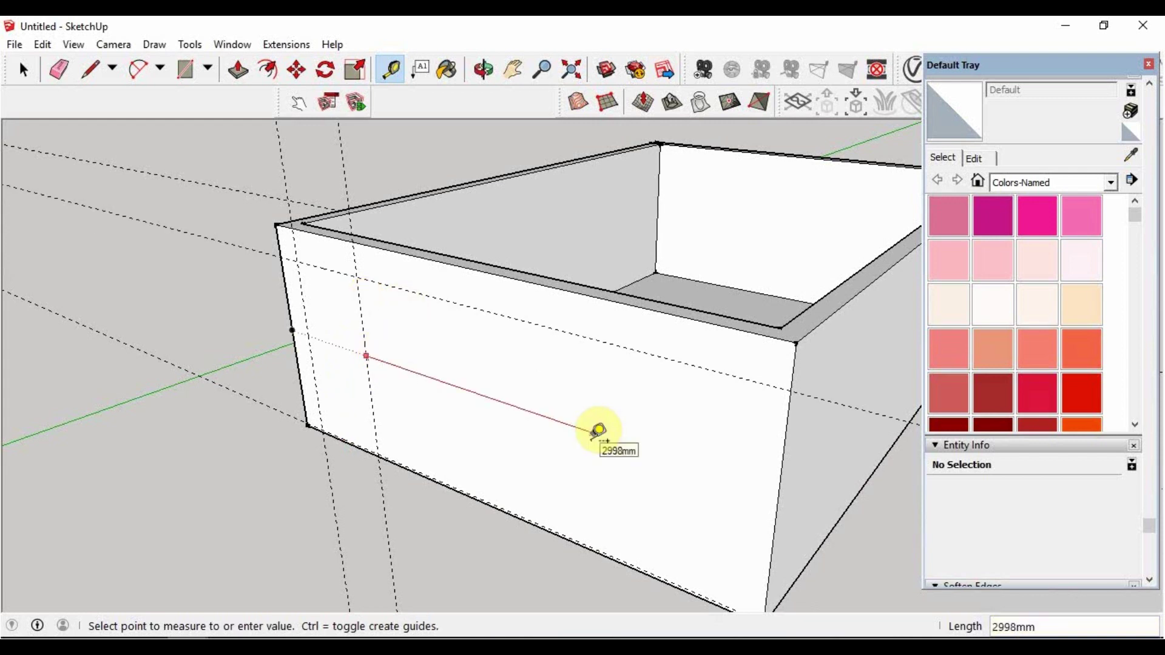
pyautogui.write('0')
pyautogui.press('Return')
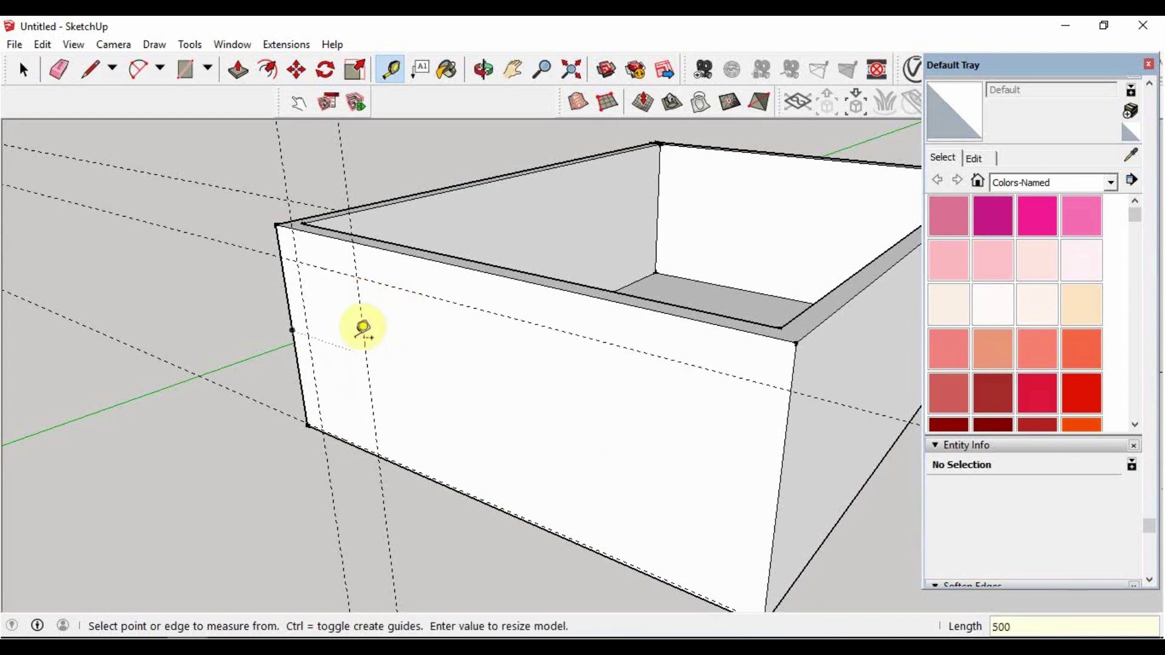
pyautogui.click(365, 340)
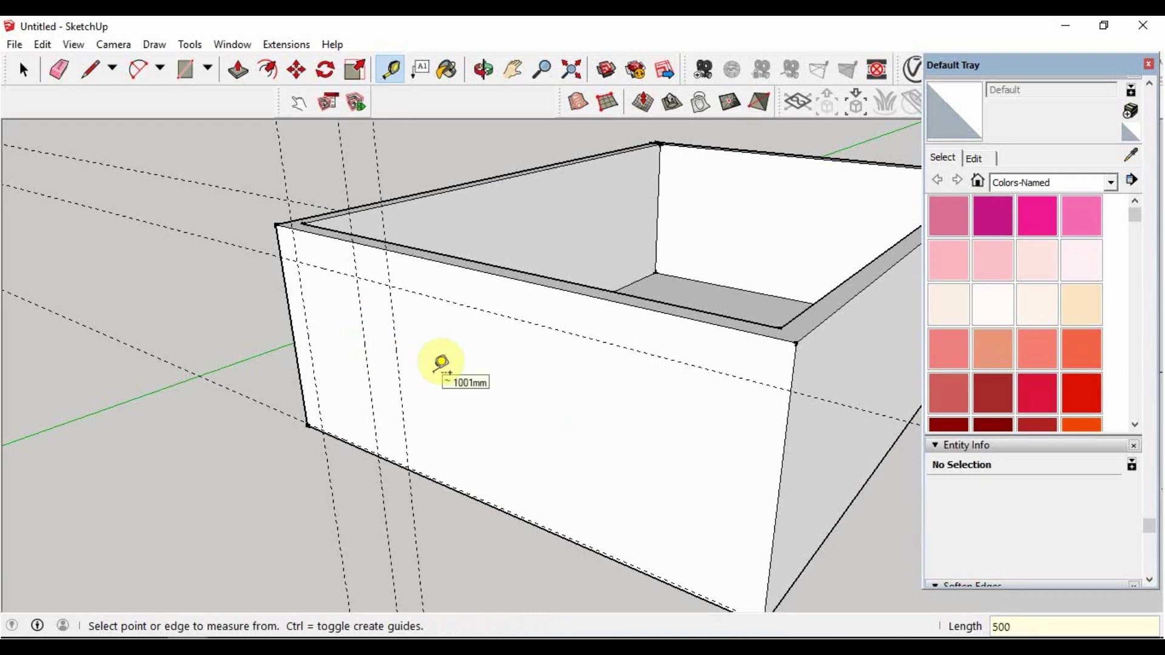
pyautogui.click(397, 362)
pyautogui.click(677, 437)
pyautogui.click(393, 310)
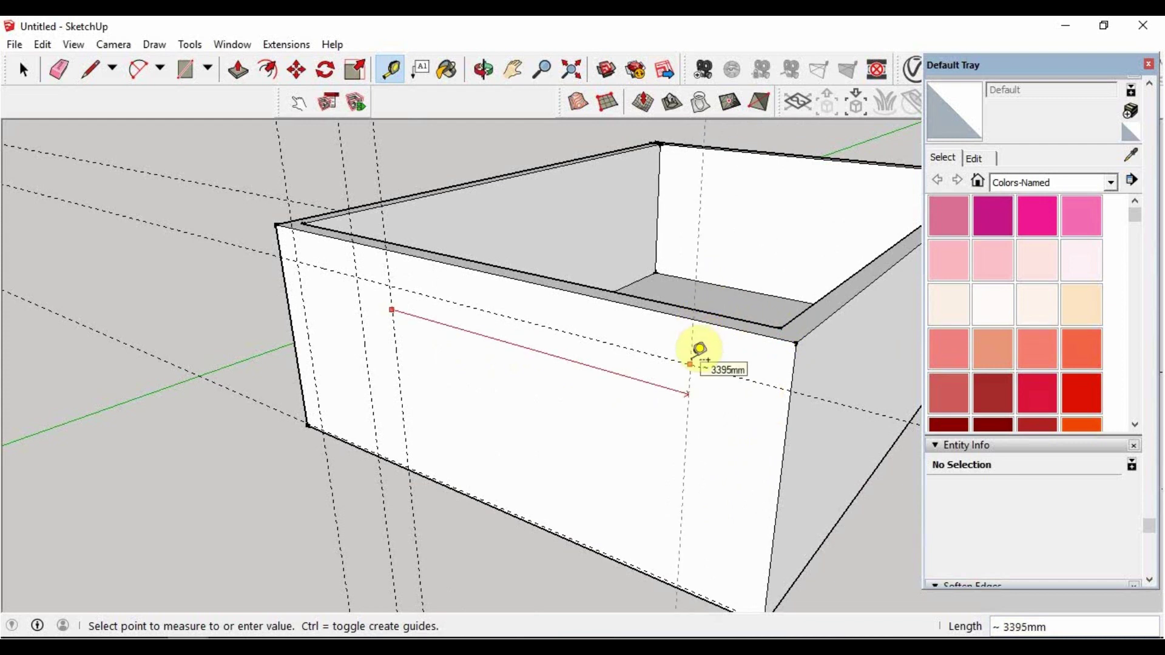
pyautogui.click(691, 364)
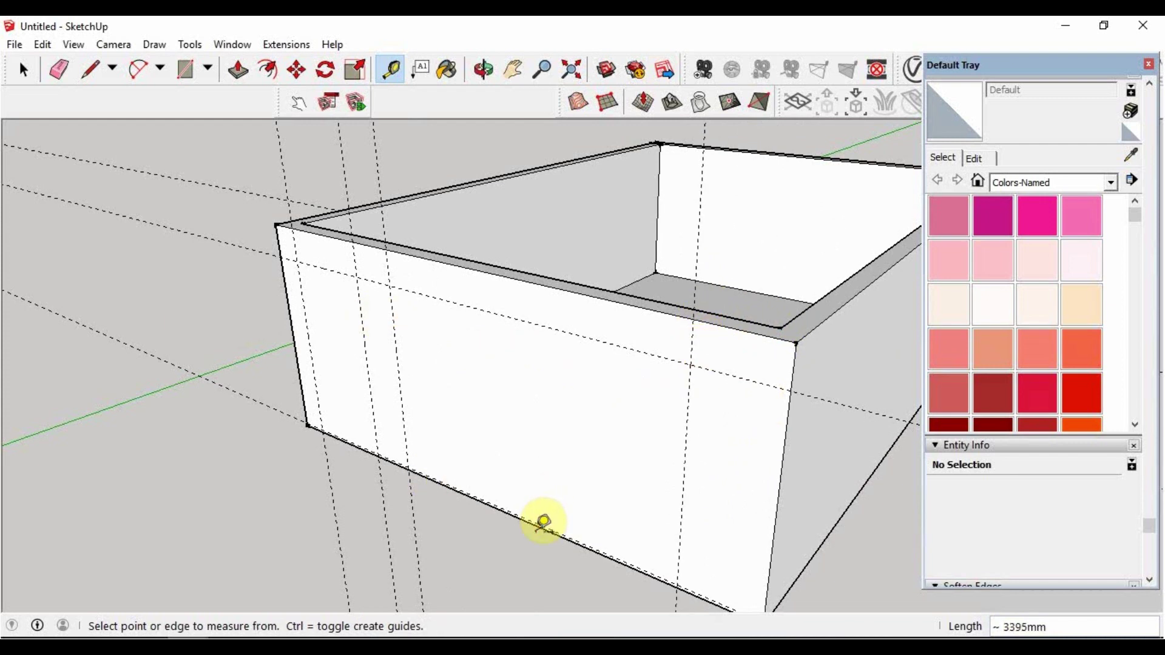
pyautogui.click(564, 333)
pyautogui.write('1200')
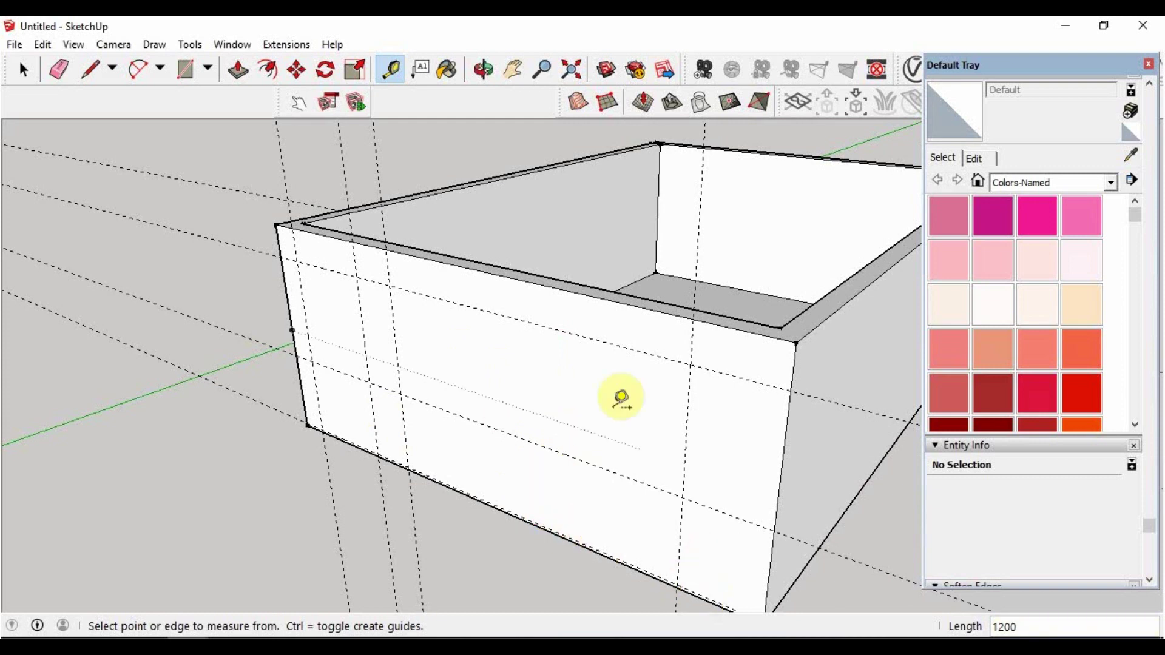
# Draw the door and window rectangles between the guide lines on the front wall
pyautogui.click(187, 74)
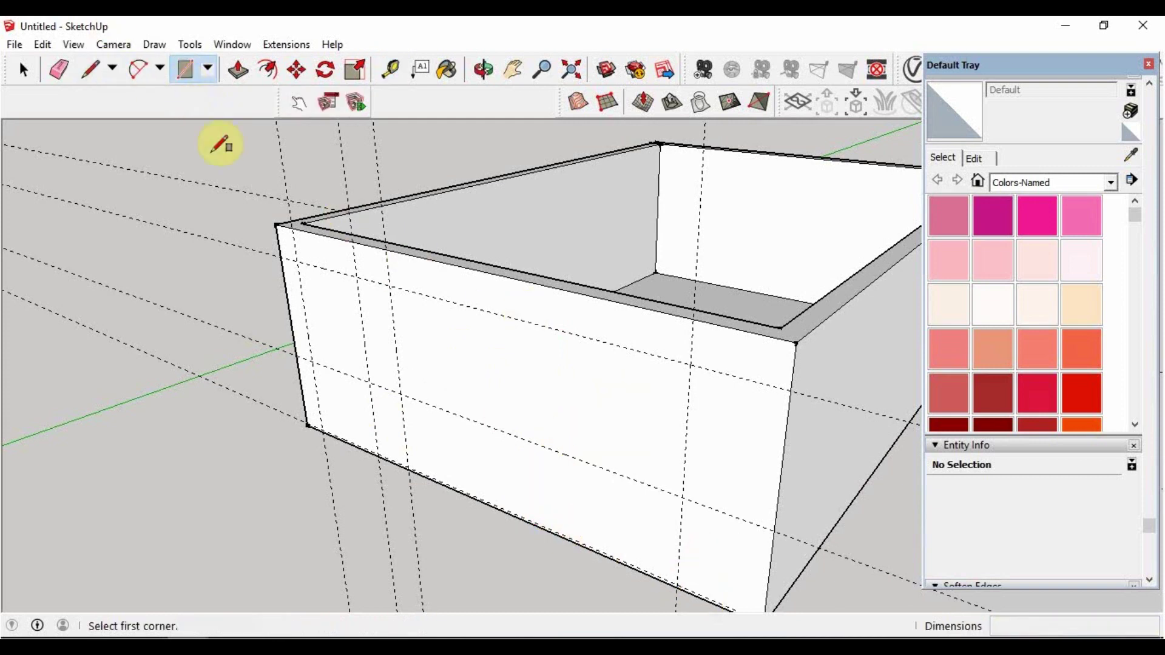
pyautogui.click(296, 261)
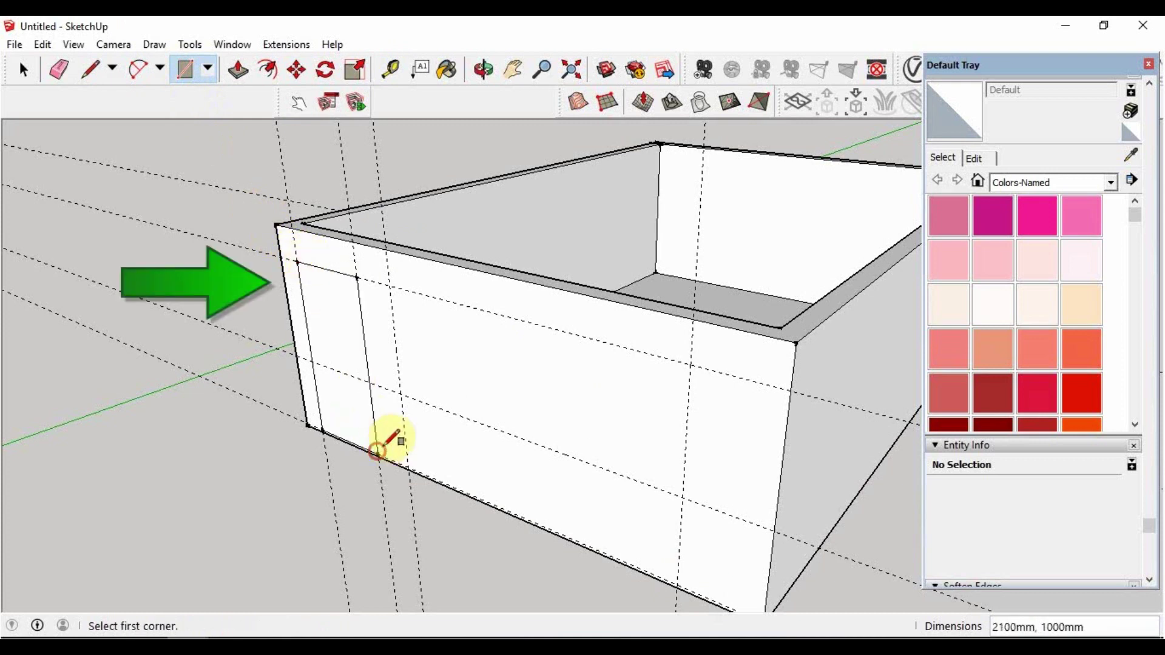
pyautogui.click(390, 285)
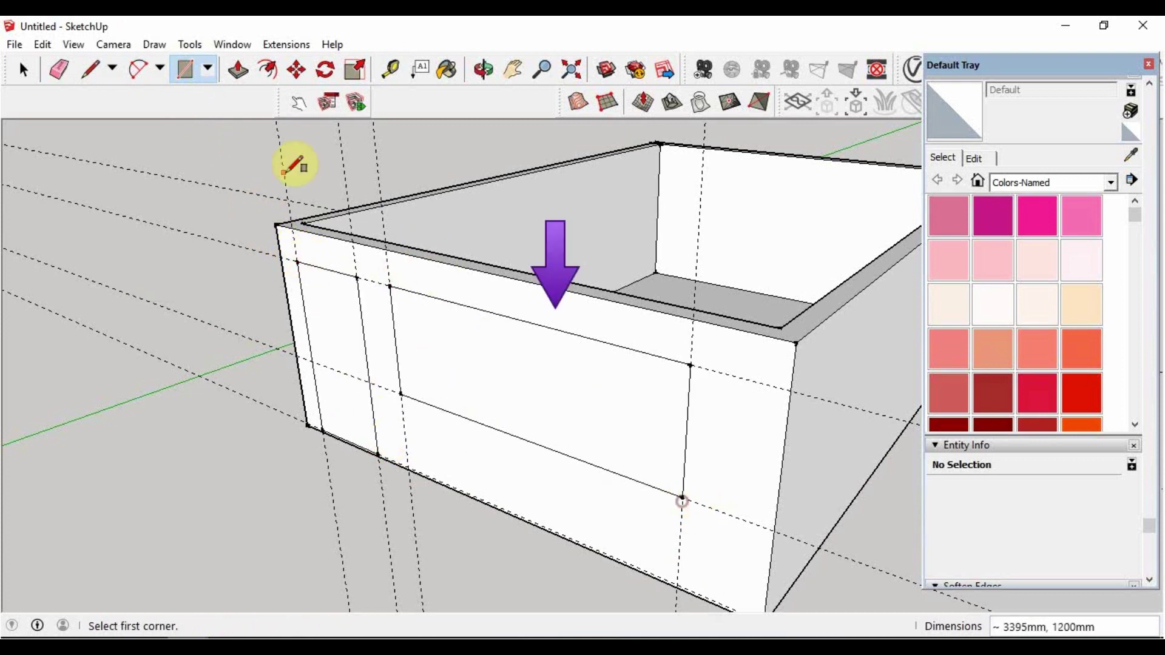
pyautogui.click(238, 70)
# Push both rectangles 200 mm through the wall and orbit to check the openings
pyautogui.moveTo(328, 300); pyautogui.dragTo(449, 278)
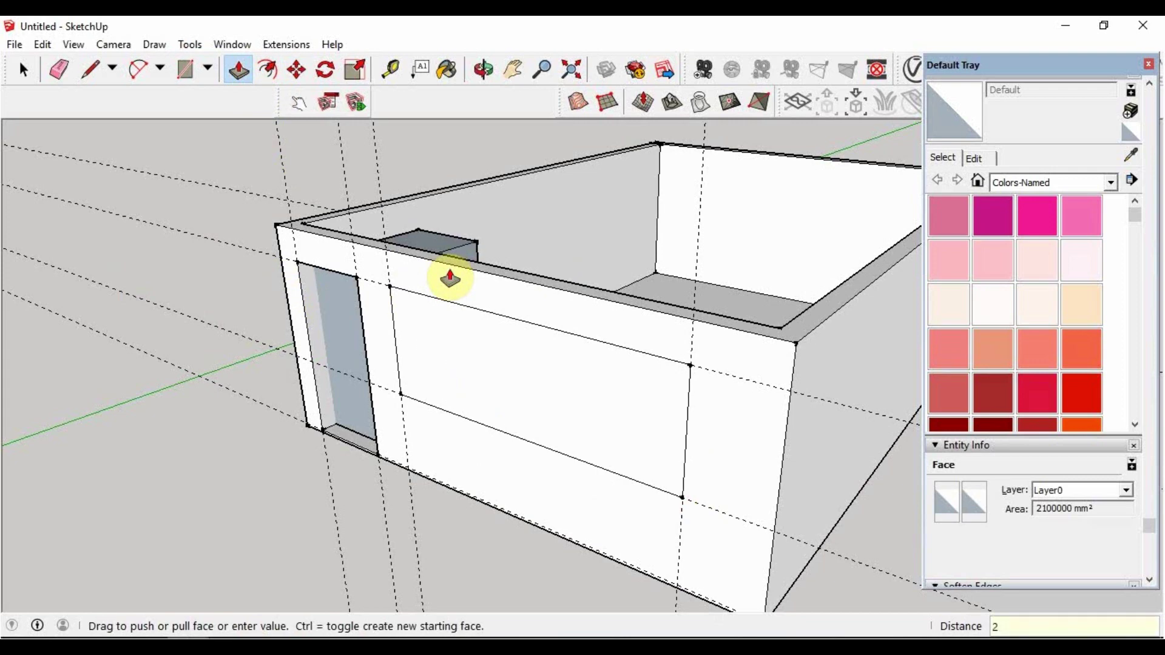
pyautogui.moveTo(468, 344); pyautogui.dragTo(657, 268)
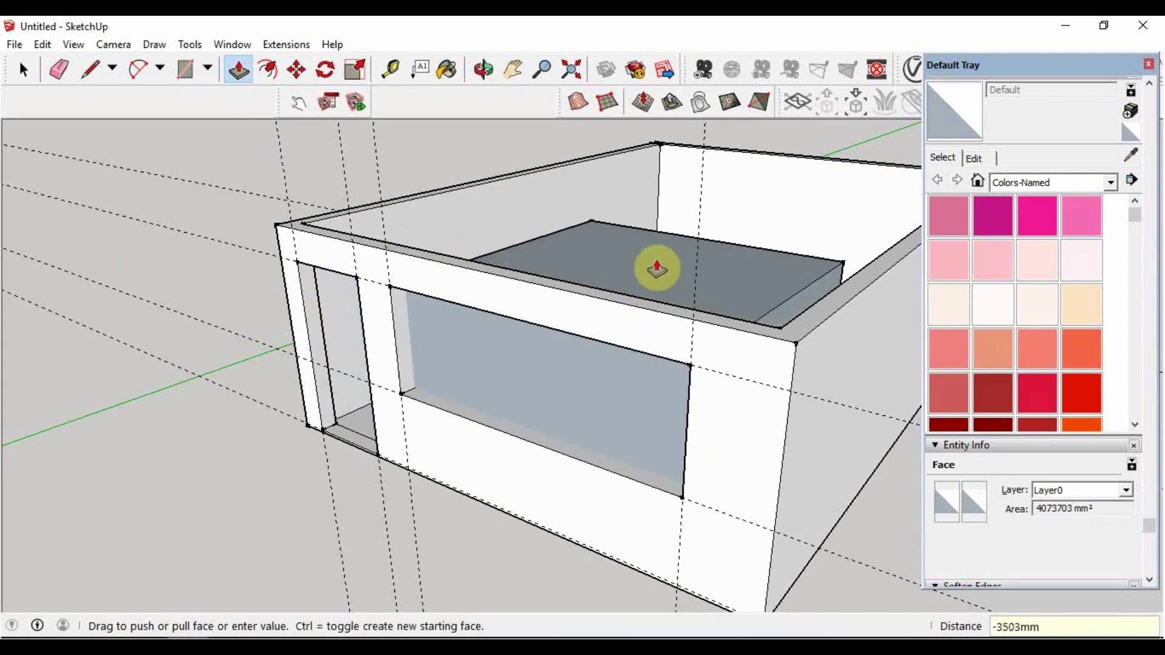
pyautogui.write('200')
pyautogui.press('Return')
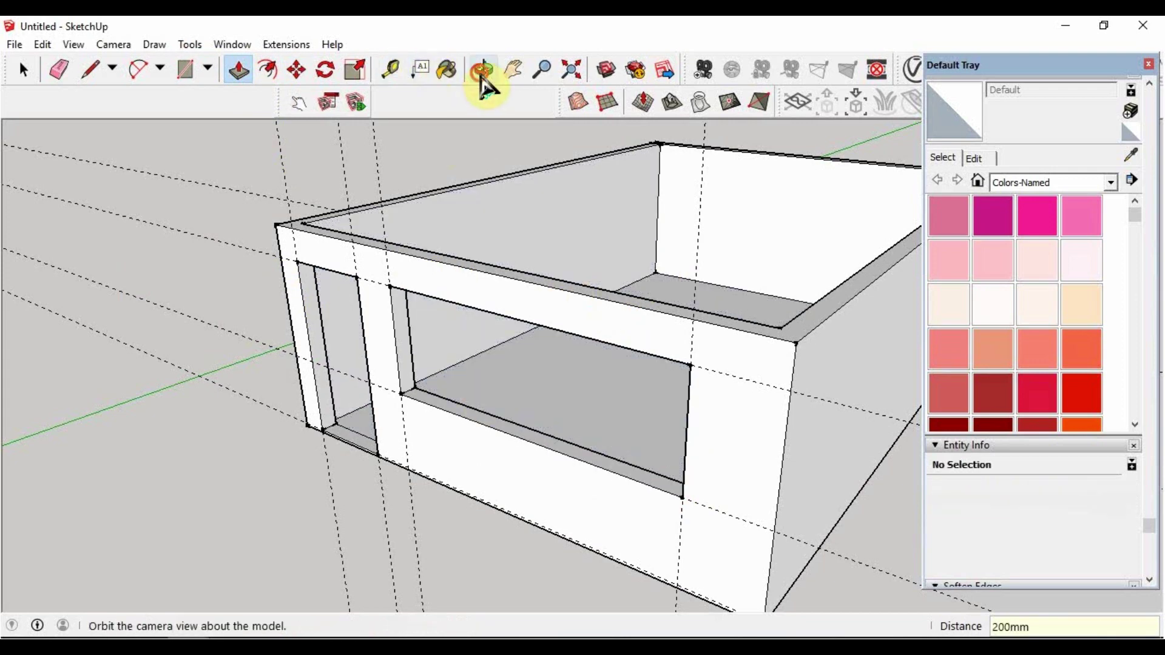
pyautogui.click(483, 70)
pyautogui.moveTo(607, 273)
pyautogui.mouseDown()
pyautogui.moveTo(643, 358)
pyautogui.moveTo(534, 528)
pyautogui.moveTo(307, 398)
pyautogui.moveTo(439, 416)
pyautogui.moveTo(441, 351)
pyautogui.moveTo(463, 286)
pyautogui.moveTo(775, 346)
pyautogui.moveTo(424, 435)
pyautogui.moveTo(462, 393)
pyautogui.mouseUp()
pyautogui.scroll(3, 319, 416)
pyautogui.scroll(-5, 613, 314)
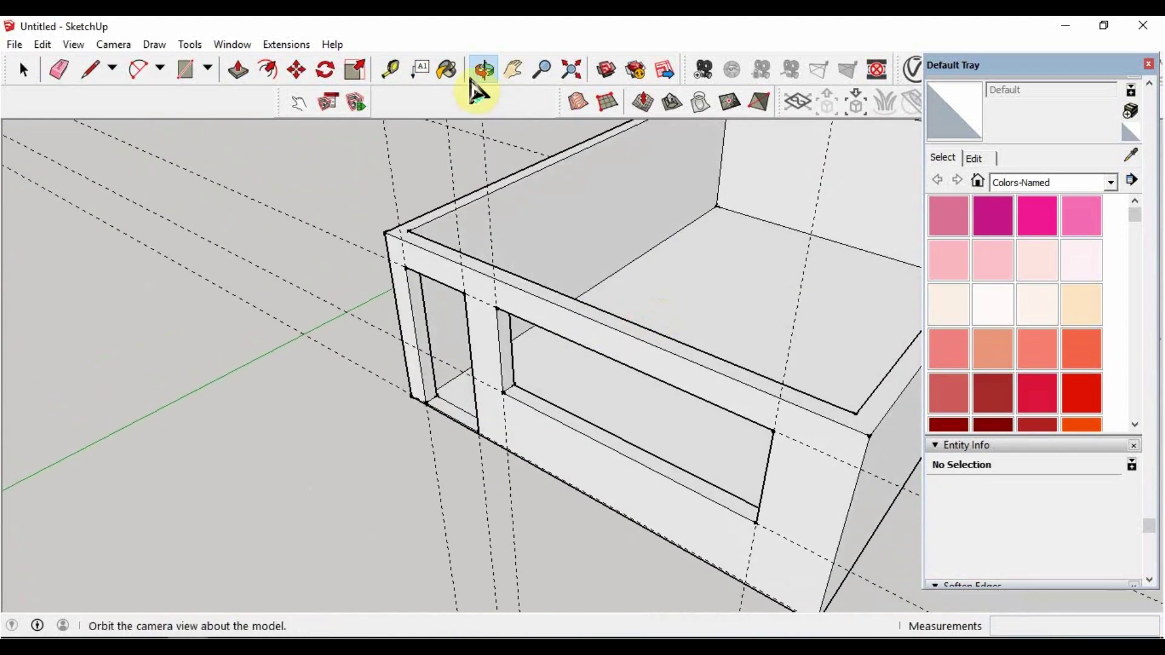
# Pick Cladding Siding Tan from Brick, Cladding and Siding and paint the front and side walls
pyautogui.click(513, 70)
pyautogui.moveTo(434, 201)
pyautogui.mouseDown()
pyautogui.moveTo(463, 358)
pyautogui.moveTo(467, 282)
pyautogui.mouseUp()
pyautogui.click(484, 70)
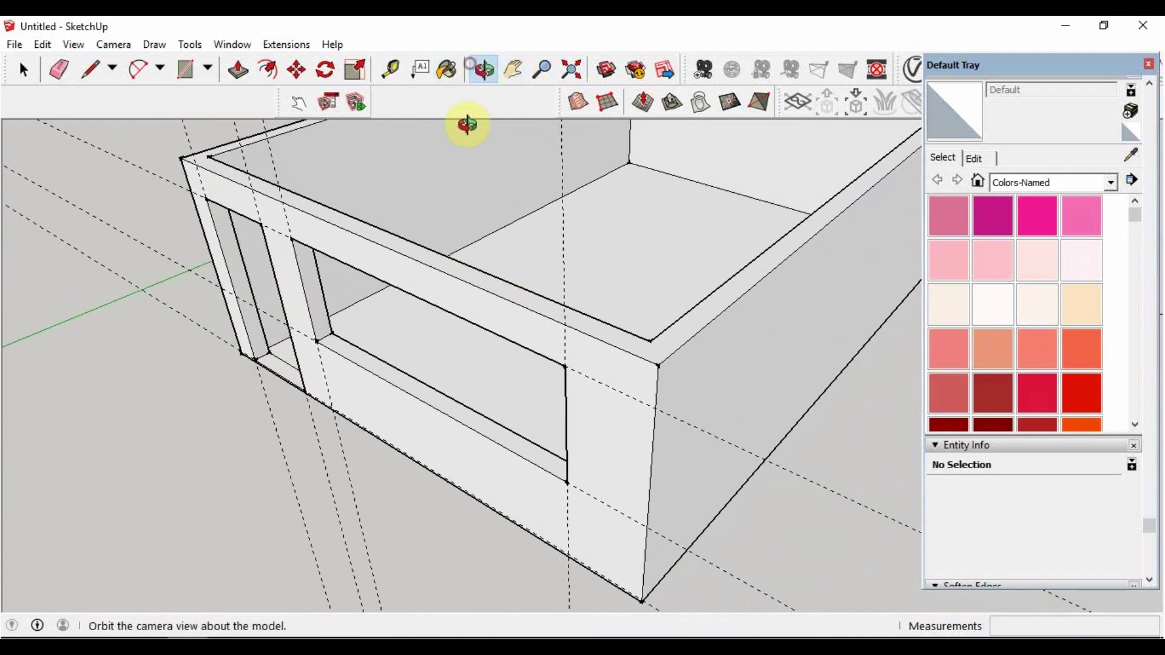
pyautogui.moveTo(468, 122); pyautogui.dragTo(524, 423)
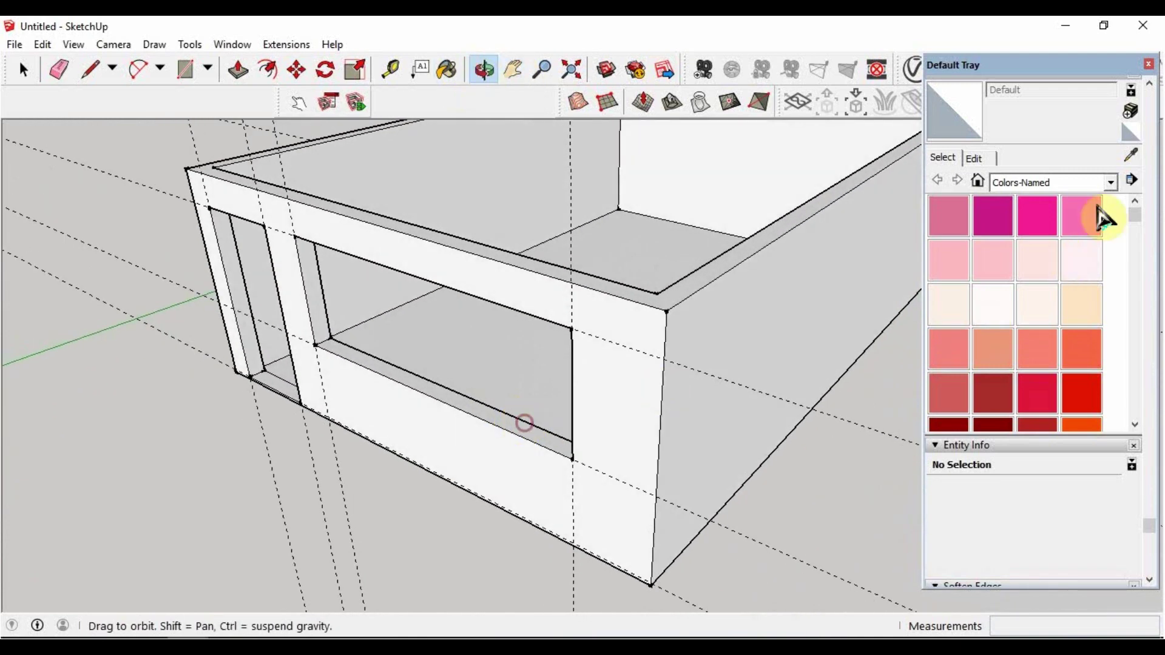
pyautogui.click(1111, 182)
pyautogui.click(1118, 213)
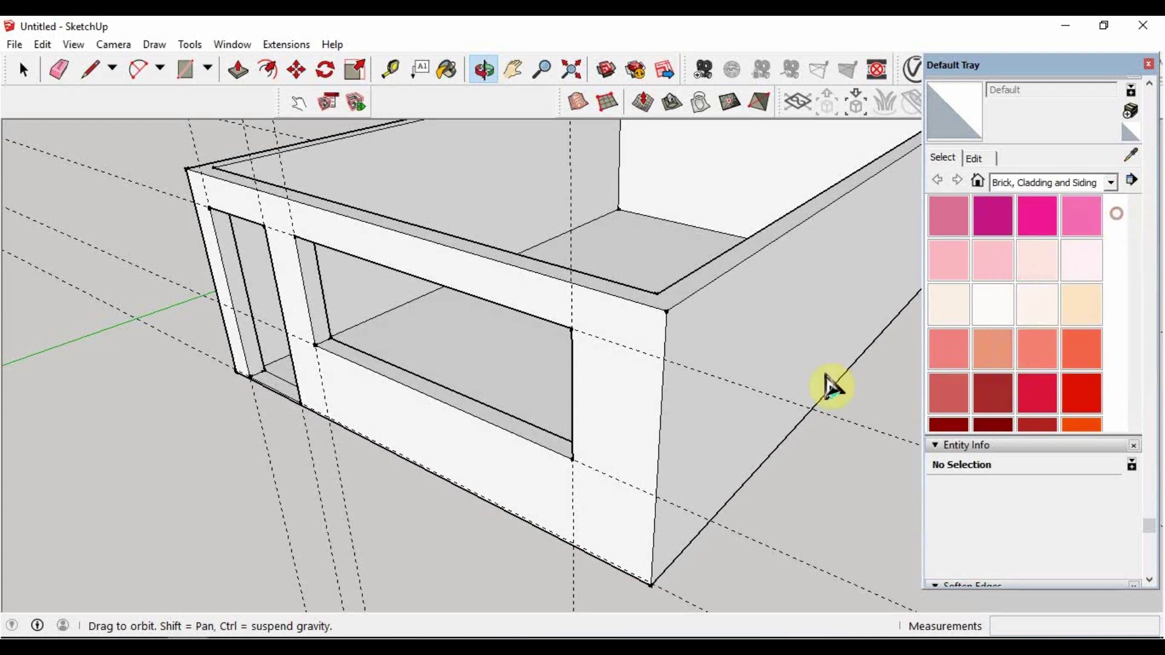
pyautogui.click(1005, 312)
pyautogui.click(624, 372)
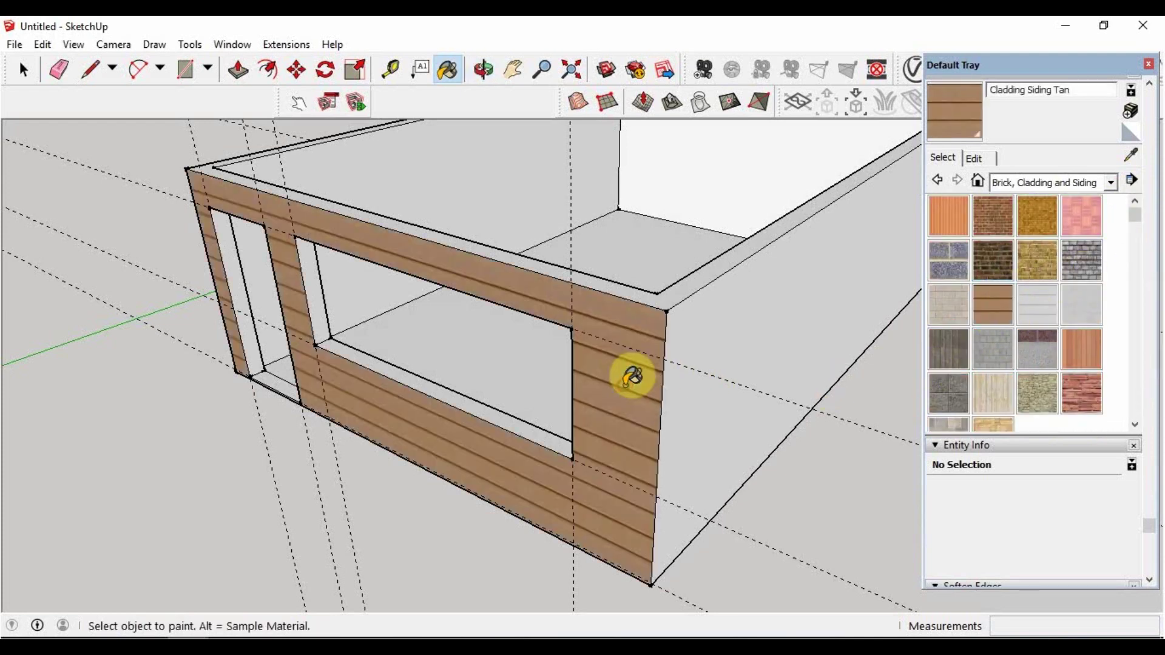
pyautogui.click(728, 316)
# Orbit round and paint both back walls with Cladding Siding Tan
pyautogui.click(483, 72)
pyautogui.moveTo(559, 273)
pyautogui.mouseDown()
pyautogui.moveTo(632, 320)
pyautogui.moveTo(553, 381)
pyautogui.moveTo(463, 320)
pyautogui.mouseUp()
pyautogui.click(447, 69)
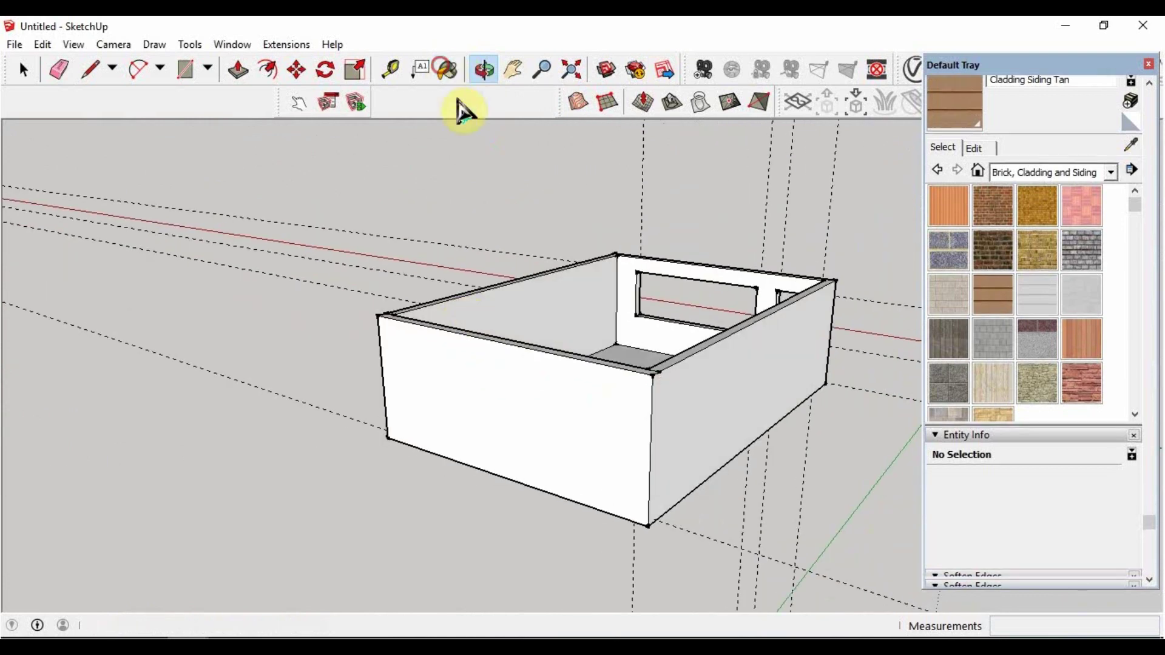
pyautogui.click(516, 419)
pyautogui.click(704, 408)
# Orbit and pan back to frame the front wall with its openings
pyautogui.click(483, 69)
pyautogui.moveTo(658, 317)
pyautogui.mouseDown()
pyautogui.moveTo(515, 384)
pyautogui.moveTo(310, 357)
pyautogui.moveTo(801, 531)
pyautogui.moveTo(773, 452)
pyautogui.mouseUp()
pyautogui.click(513, 70)
pyautogui.moveTo(509, 182); pyautogui.dragTo(508, 260)
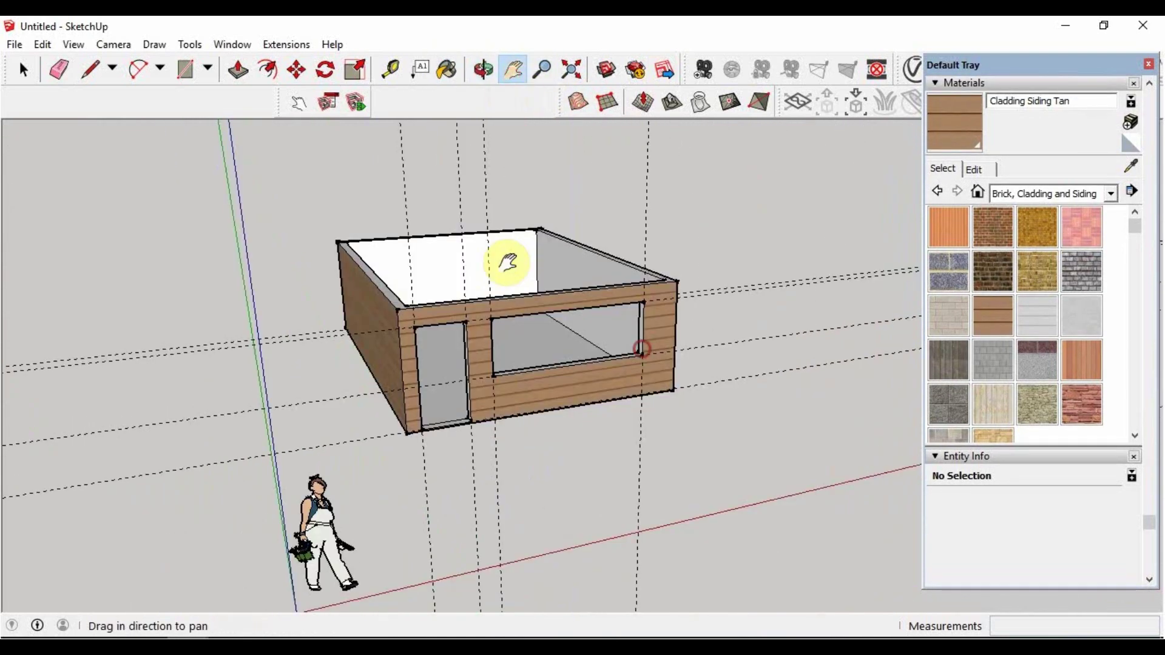
pyautogui.scroll(2, 521, 292)
pyautogui.moveTo(540, 326)
pyautogui.mouseDown()
pyautogui.moveTo(589, 394)
pyautogui.moveTo(540, 322)
pyautogui.mouseUp()
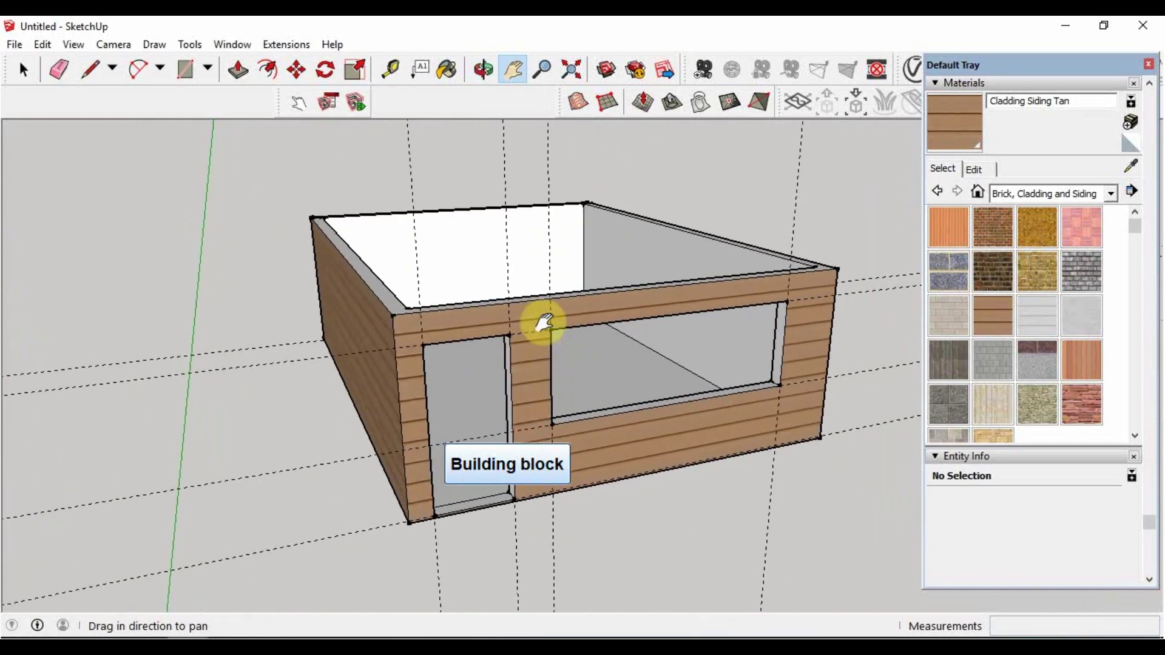
# Orbit to look down into the box, then zoom and pan it toward the upper left
pyautogui.click(483, 70)
pyautogui.moveTo(510, 194)
pyautogui.mouseDown()
pyautogui.moveTo(528, 270)
pyautogui.moveTo(570, 326)
pyautogui.moveTo(551, 325)
pyautogui.moveTo(554, 240)
pyautogui.moveTo(429, 200)
pyautogui.moveTo(455, 253)
pyautogui.moveTo(604, 209)
pyautogui.moveTo(554, 163)
pyautogui.mouseUp()
pyautogui.click(511, 73)
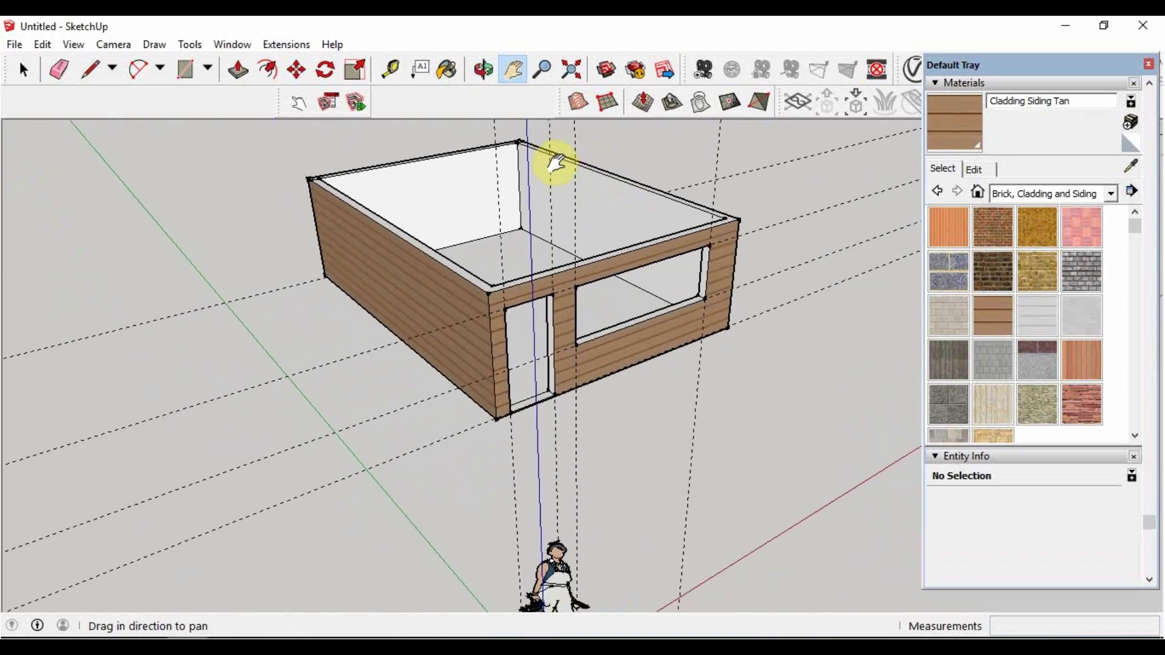
pyautogui.scroll(2, 749, 338)
pyautogui.scroll(3, 744, 337)
pyautogui.scroll(-2, 637, 302)
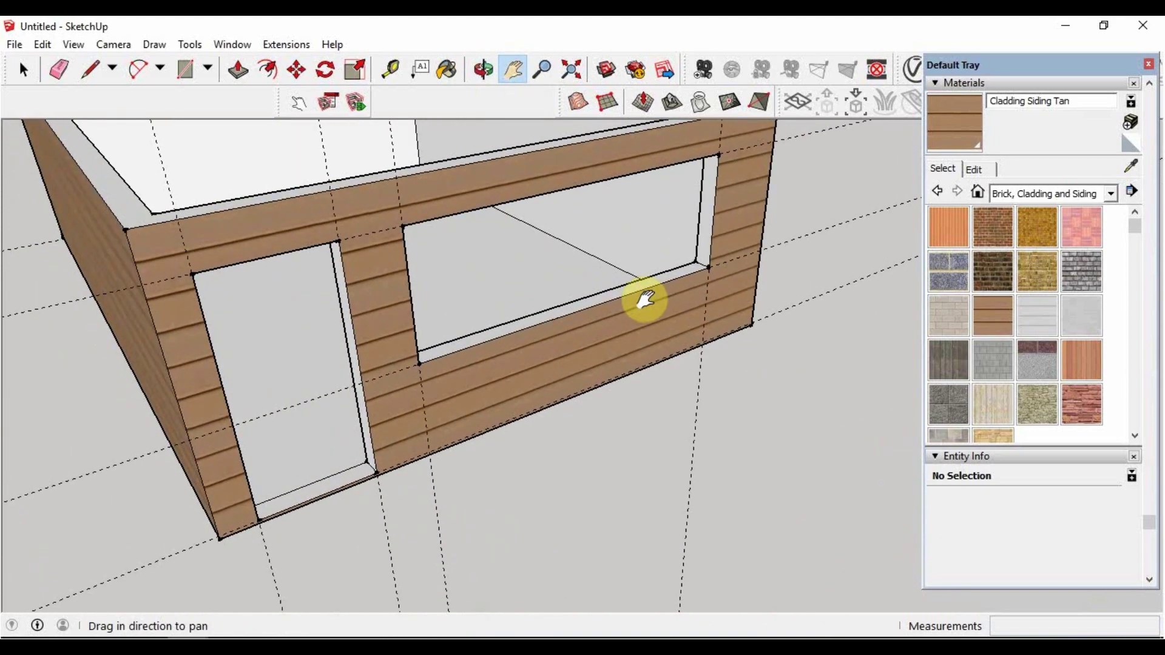
pyautogui.scroll(-2, 613, 304)
pyautogui.moveTo(610, 304)
pyautogui.mouseDown()
pyautogui.moveTo(528, 382)
pyautogui.moveTo(458, 403)
pyautogui.moveTo(382, 359)
pyautogui.moveTo(362, 318)
pyautogui.moveTo(380, 186)
pyautogui.mouseUp()
pyautogui.scroll(-3, 529, 382)
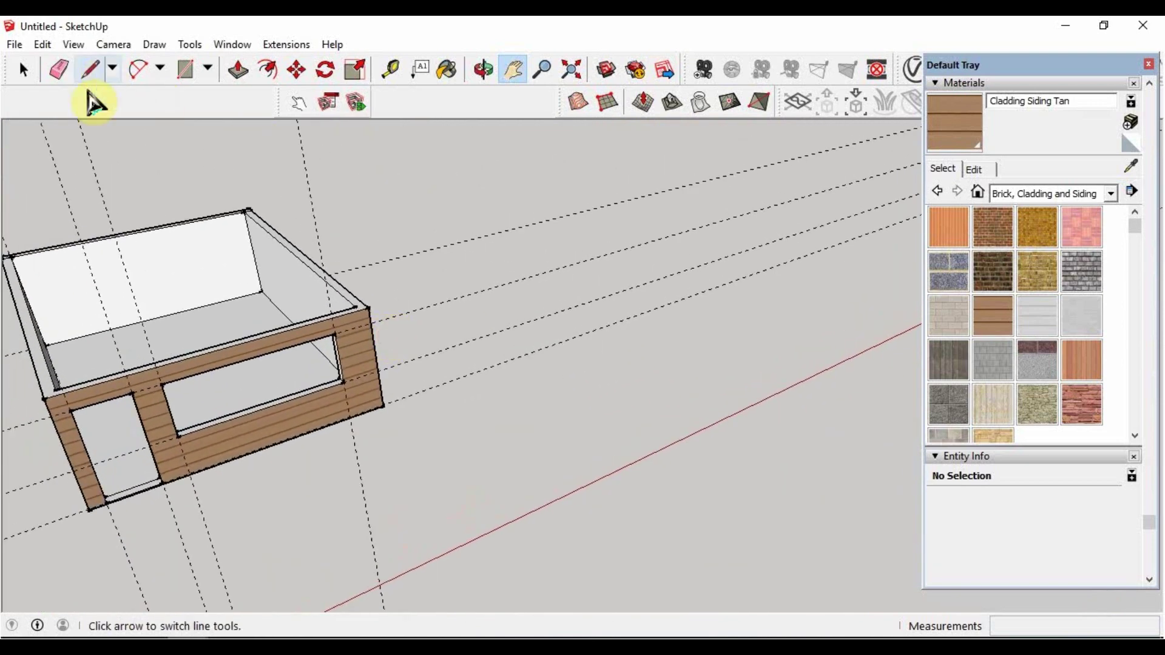
# Erase the four selected old guide lines and shift the box toward the left
pyautogui.click(24, 69)
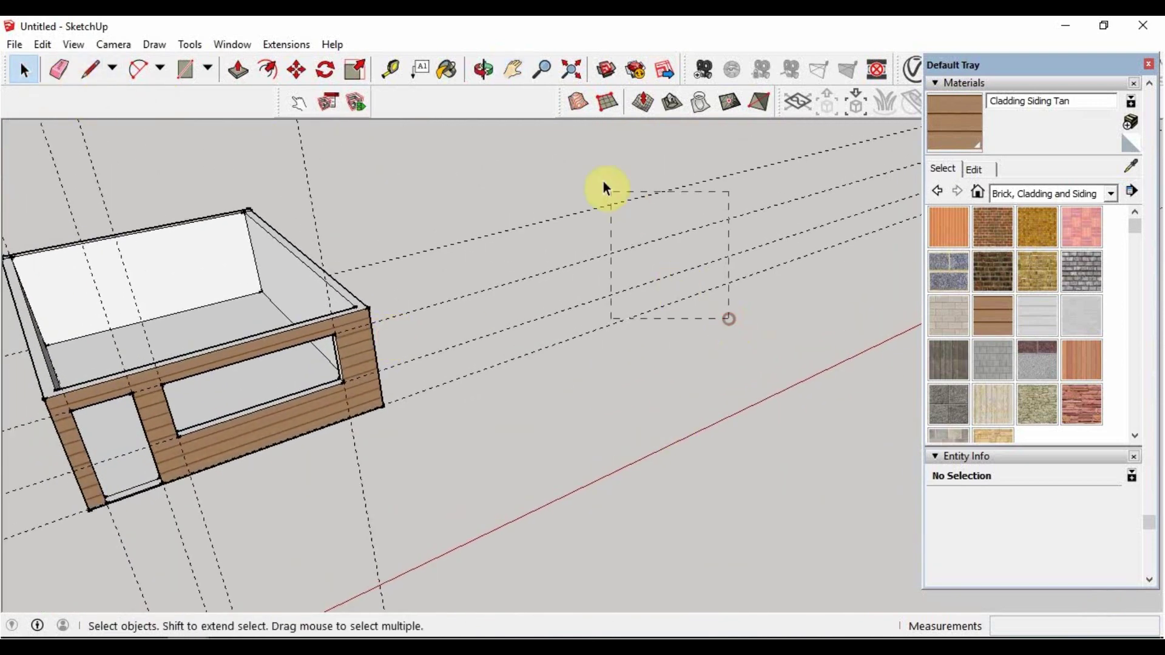
pyautogui.rightClick(532, 226)
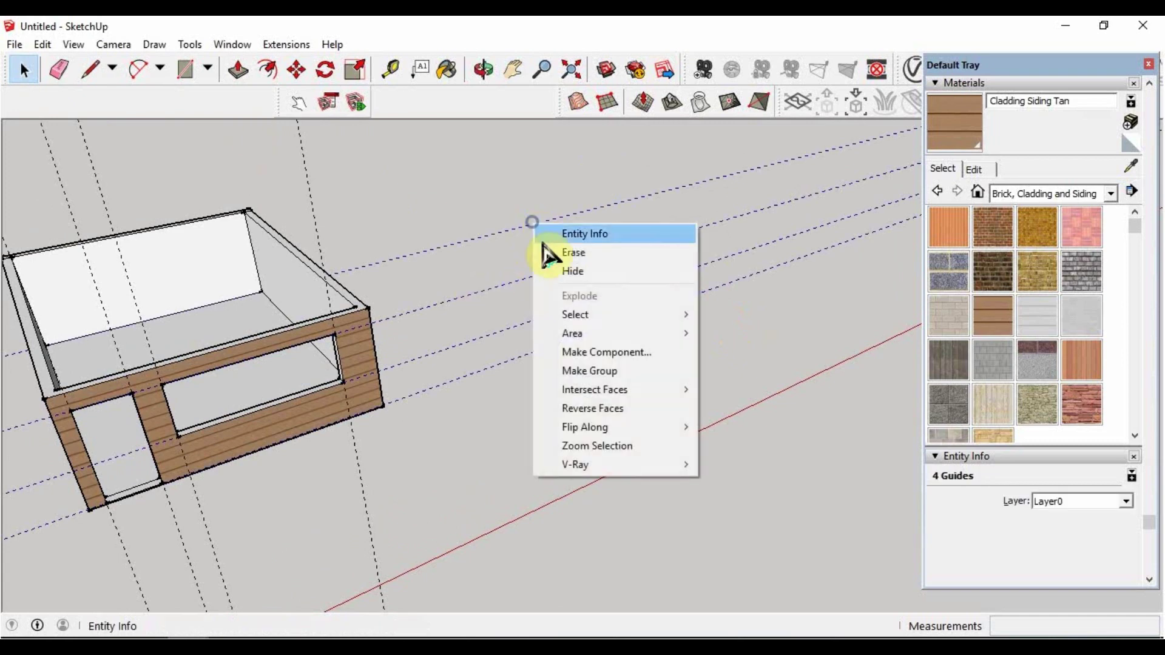
pyautogui.click(546, 252)
pyautogui.click(513, 70)
pyautogui.moveTo(486, 174)
pyautogui.mouseDown()
pyautogui.moveTo(460, 349)
pyautogui.moveTo(566, 330)
pyautogui.moveTo(450, 195)
pyautogui.mouseUp()
pyautogui.click(484, 69)
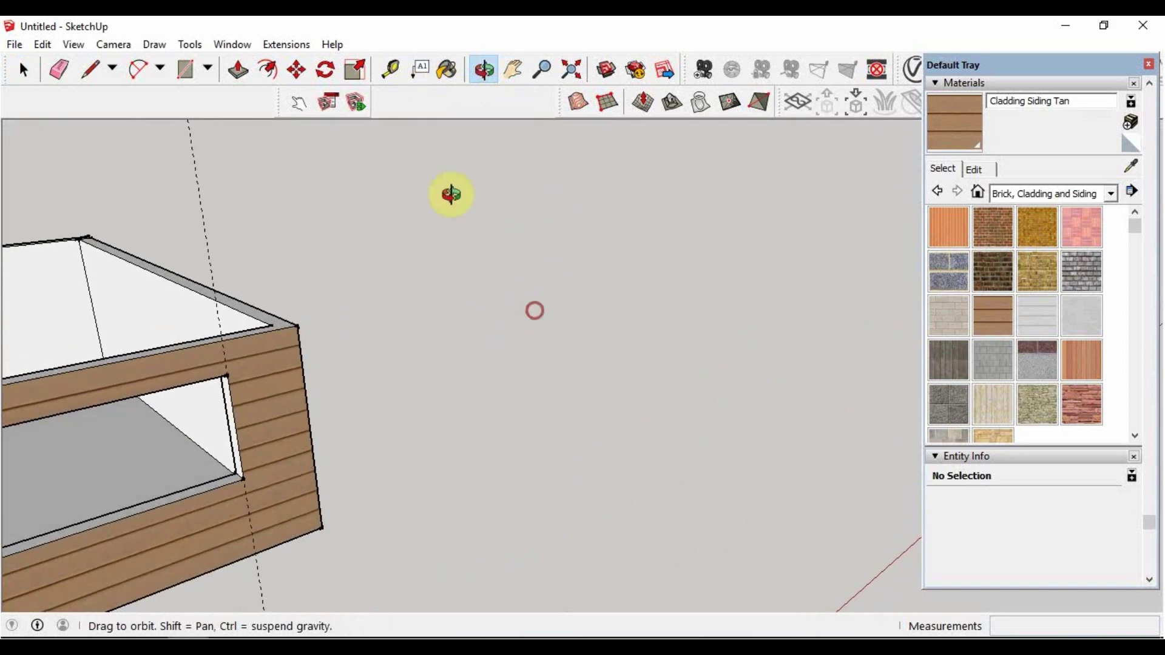
# Try a line beside the box, then bring the whole model back into view
pyautogui.click(100, 73)
pyautogui.click(617, 233)
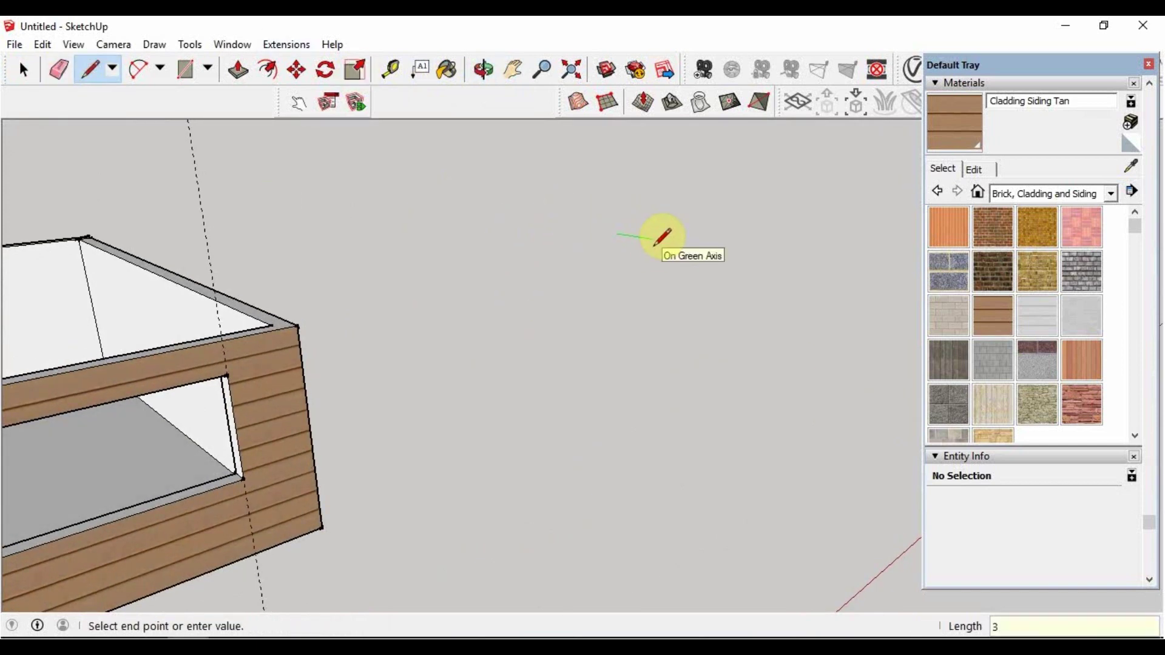
pyautogui.moveTo(637, 260); pyautogui.dragTo(637, 215, button='middle')
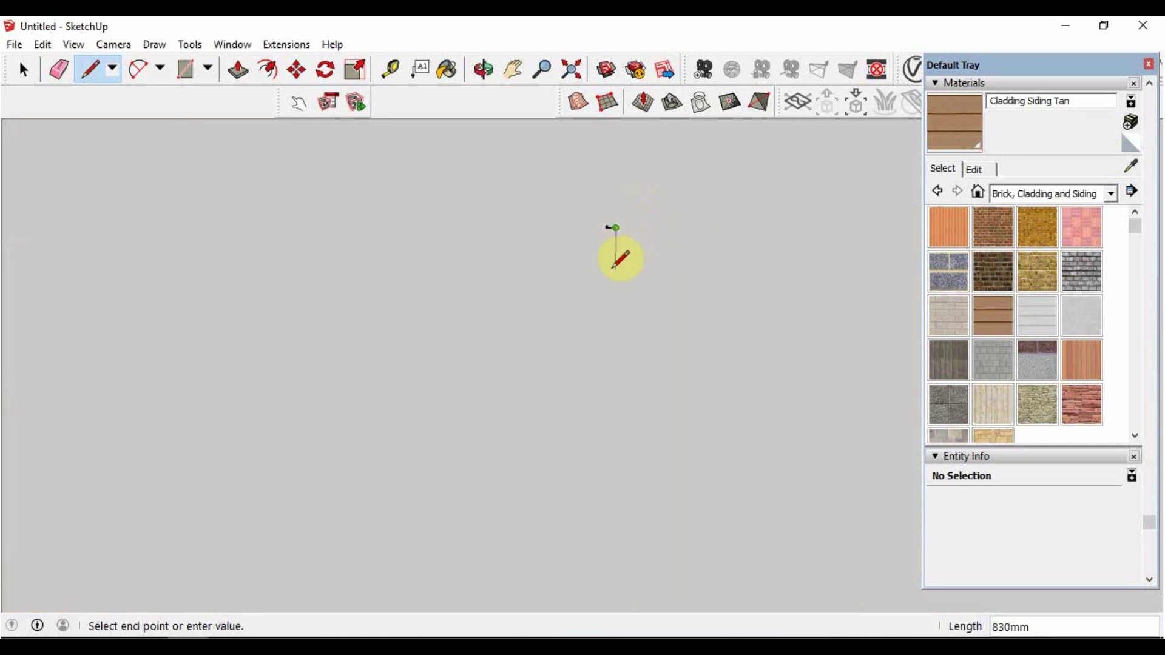
pyautogui.click(513, 69)
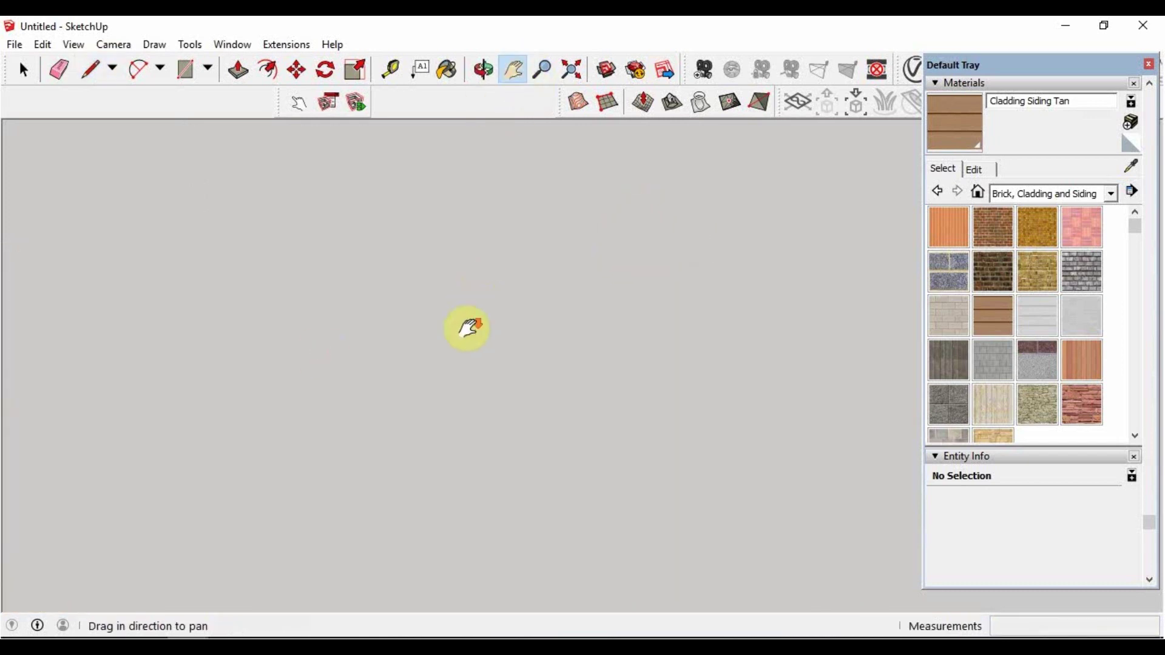
pyautogui.click(572, 70)
pyautogui.scroll(5, 458, 304)
pyautogui.scroll(2, 417, 322)
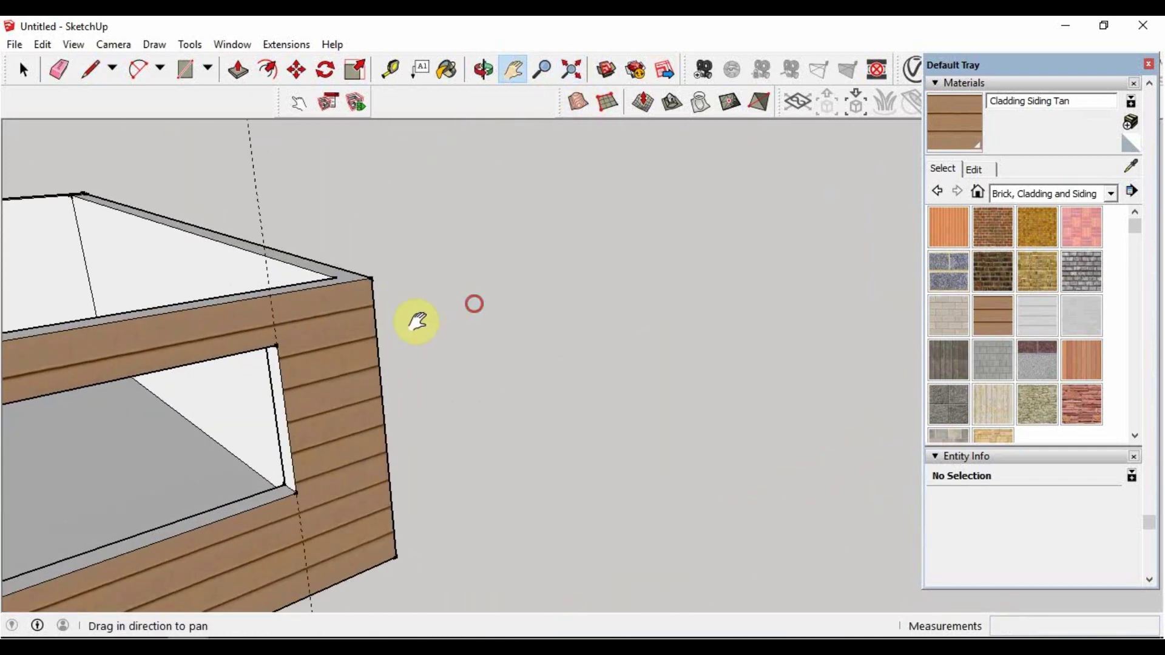
pyautogui.moveTo(418, 322); pyautogui.dragTo(375, 322)
# Place a Tape Measure guide from the box's outer corner out beyond the box
pyautogui.click(90, 69)
pyautogui.click(390, 69)
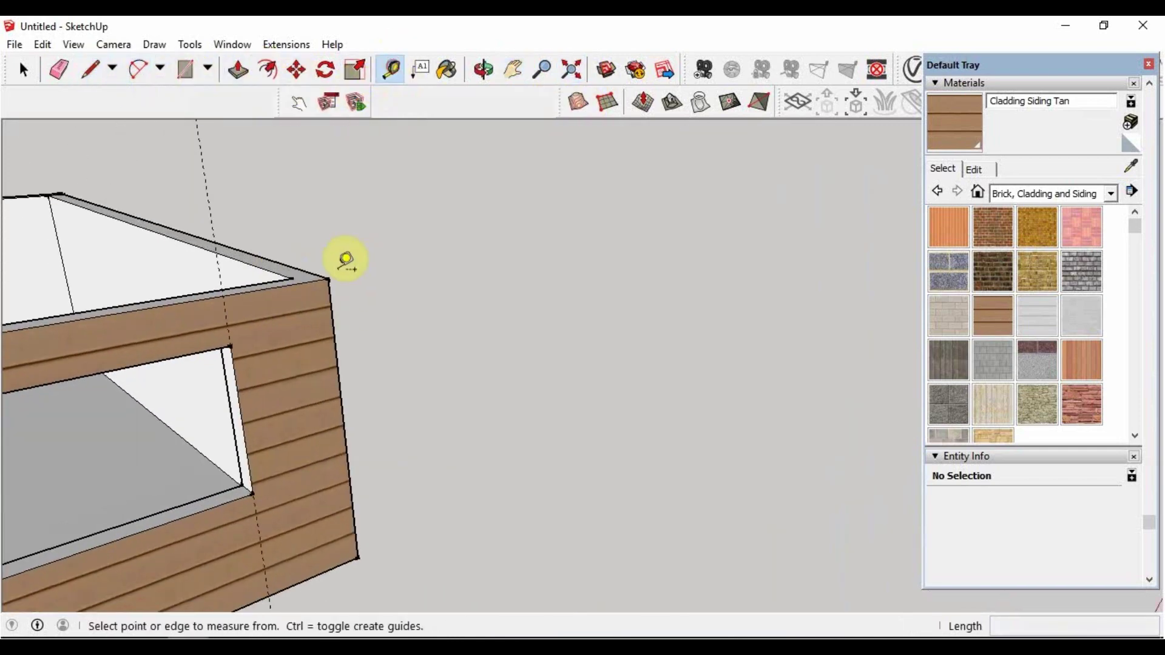
pyautogui.click(331, 278)
pyautogui.click(861, 191)
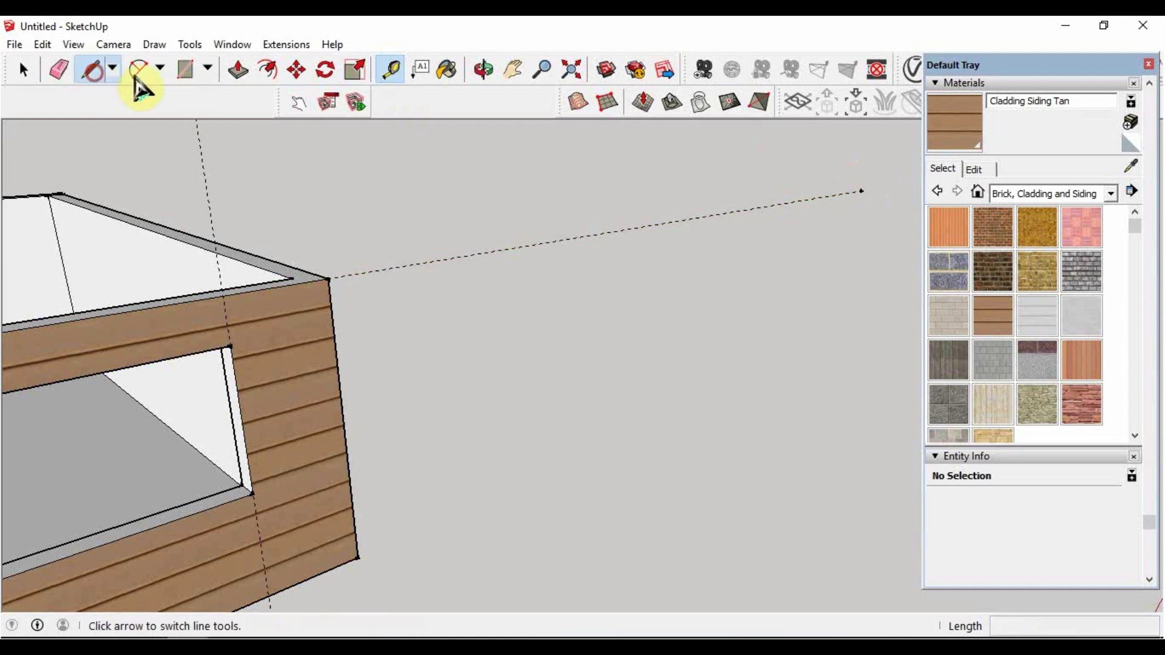
# Draw the first stair step, 200 mm rise and 300 mm run, at the guide's end
pyautogui.click(513, 70)
pyautogui.moveTo(535, 149); pyautogui.dragTo(229, 207)
pyautogui.click(90, 69)
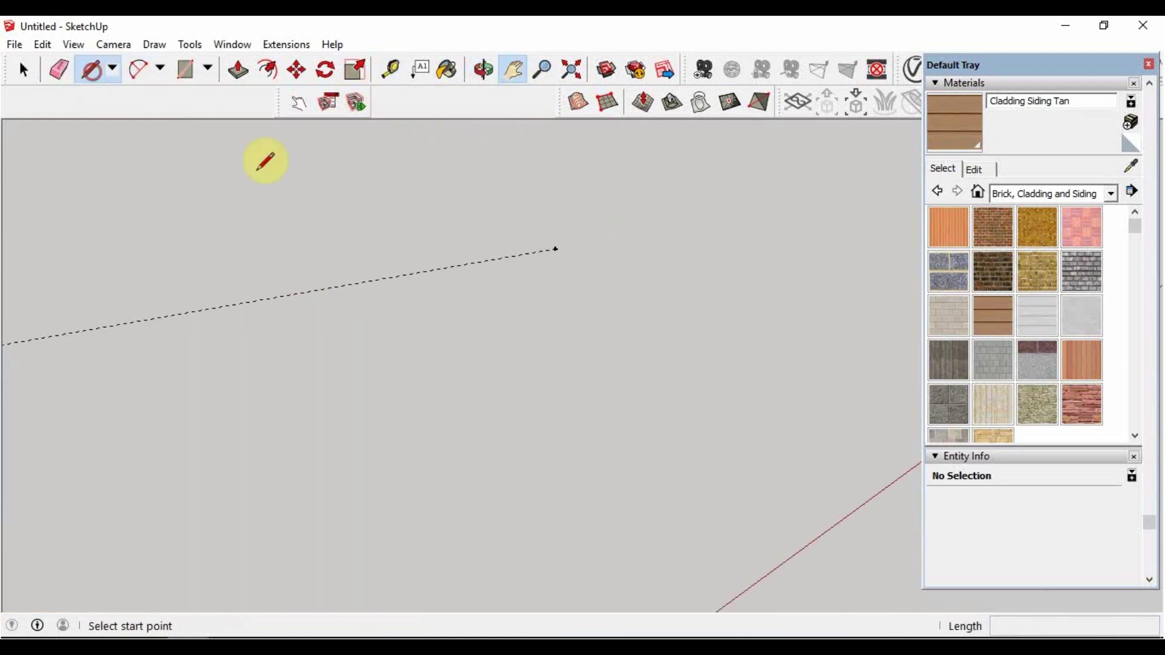
pyautogui.click(556, 249)
pyautogui.write('3')
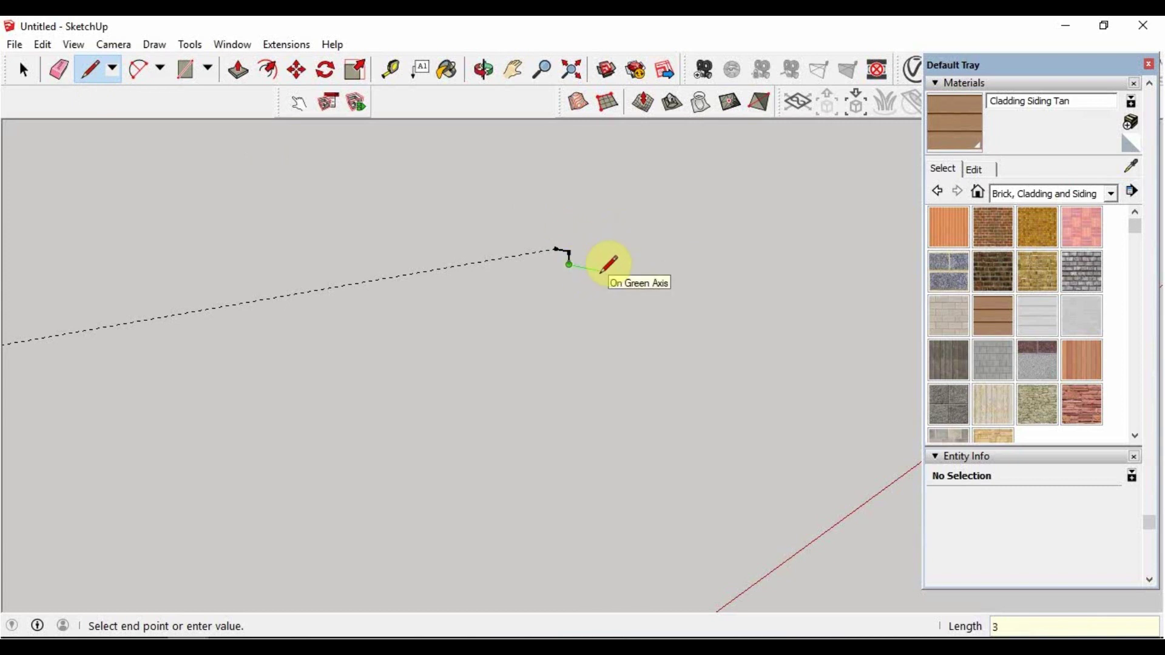
pyautogui.press('Escape')
# Select the step edges and guides, then abandon a first attempt to copy them
pyautogui.click(24, 70)
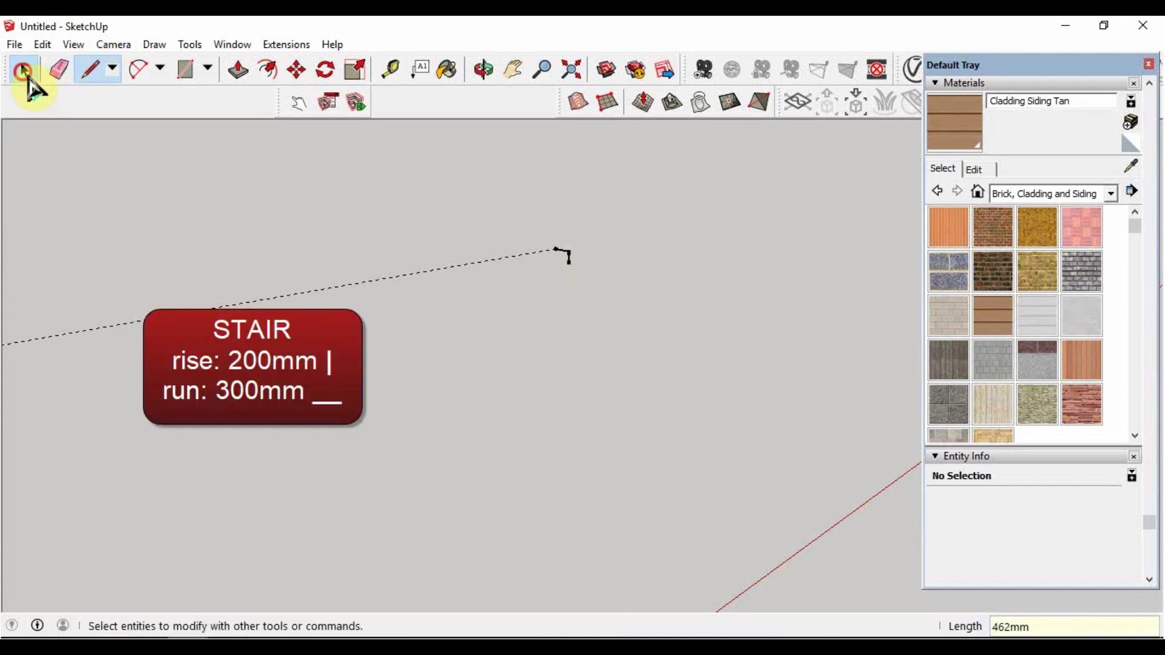
pyautogui.moveTo(594, 286); pyautogui.dragTo(529, 215)
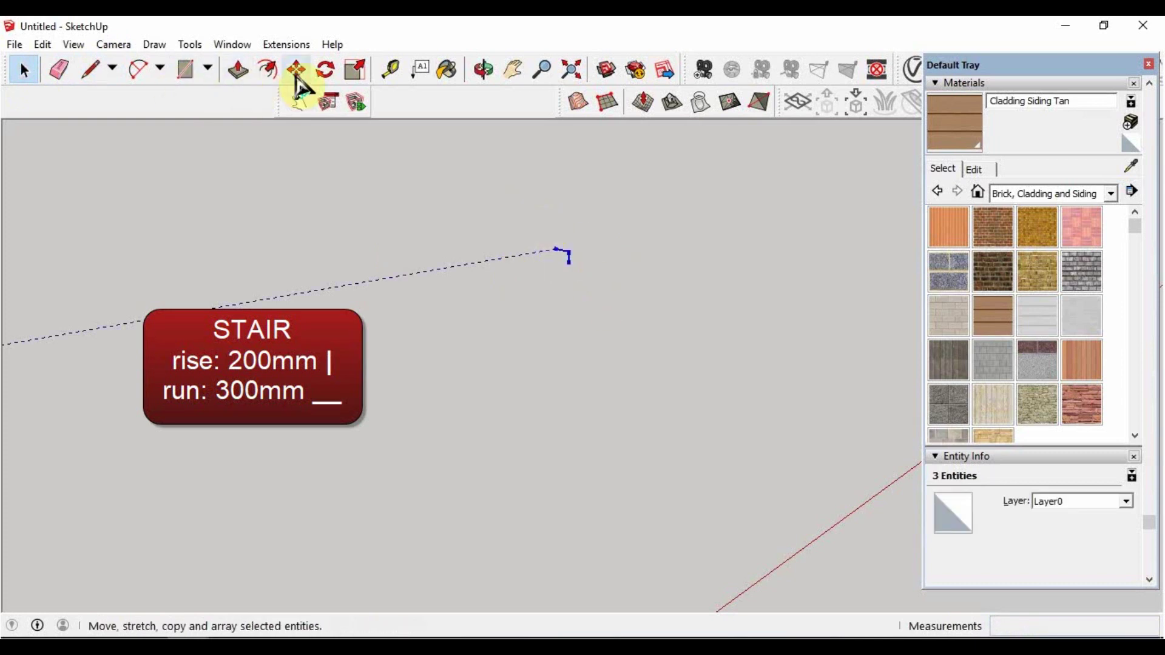
pyautogui.click(297, 70)
pyautogui.press('ctrl')
pyautogui.click(568, 261)
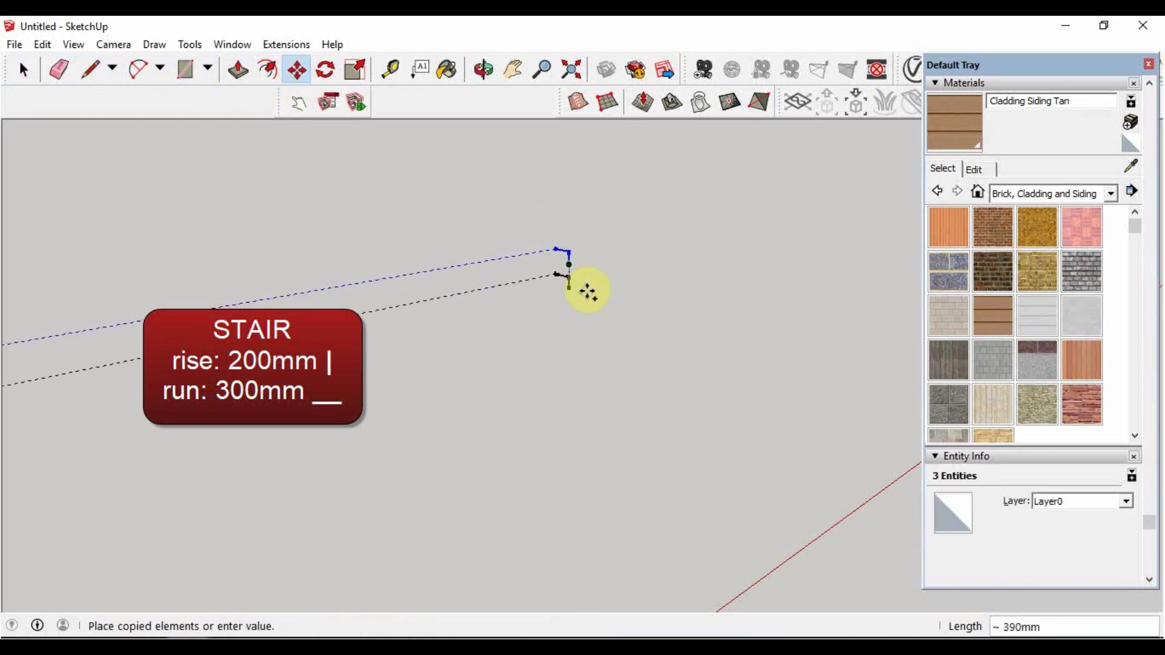
pyautogui.press('Escape')
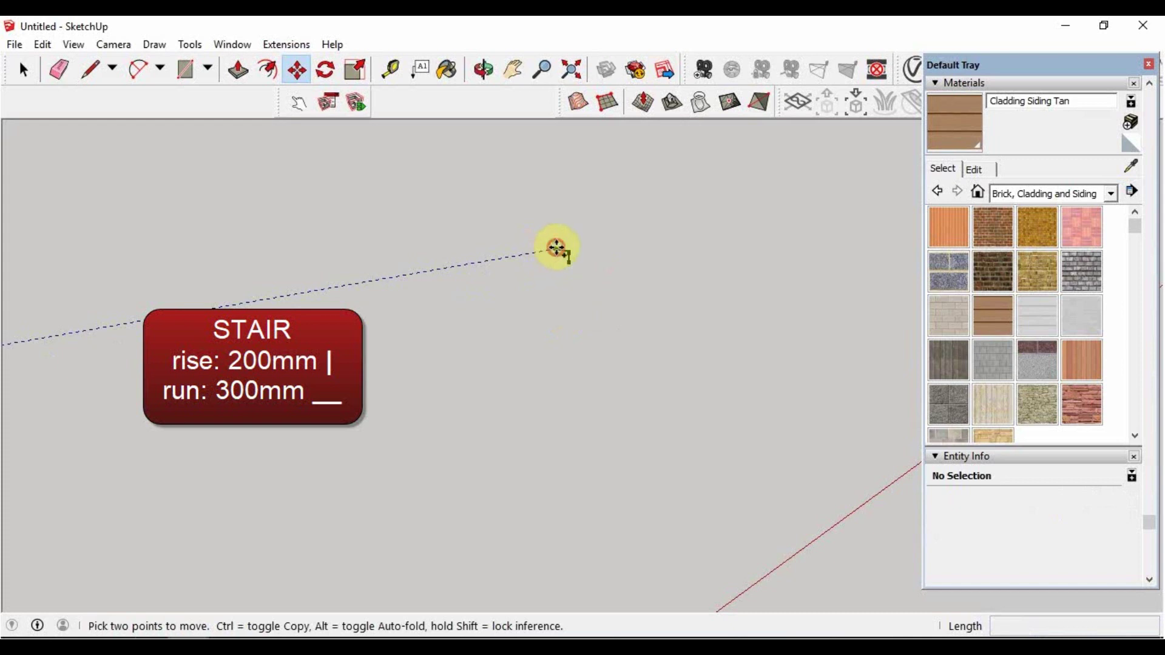
pyautogui.click(556, 247)
pyautogui.click(556, 241)
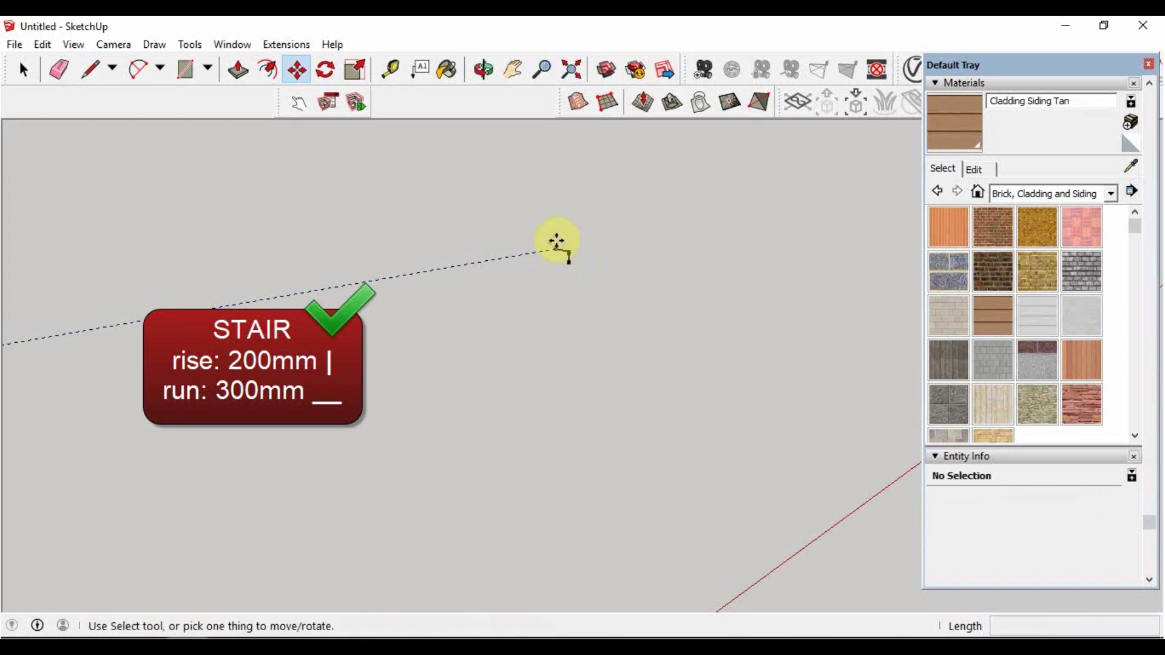
# Copy the three step edges corner to corner into a five-step zigzag profile
pyautogui.click(23, 71)
pyautogui.moveTo(625, 273); pyautogui.dragTo(537, 215)
pyautogui.click(297, 69)
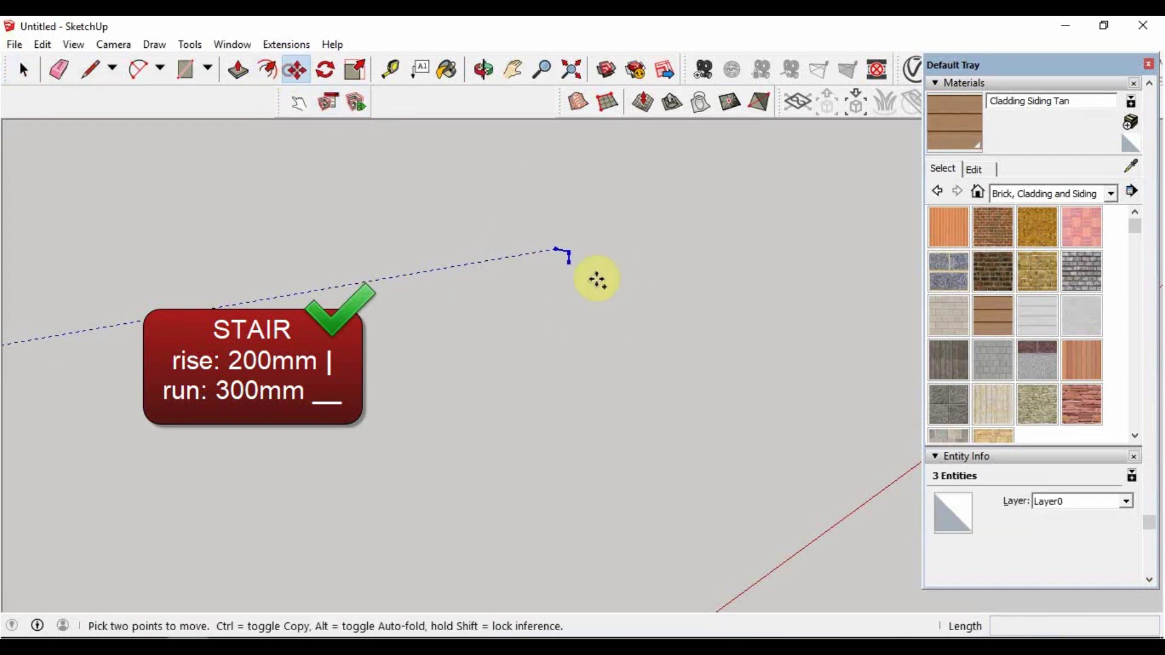
pyautogui.click(556, 248)
pyautogui.press('ctrl')
pyautogui.click(568, 265)
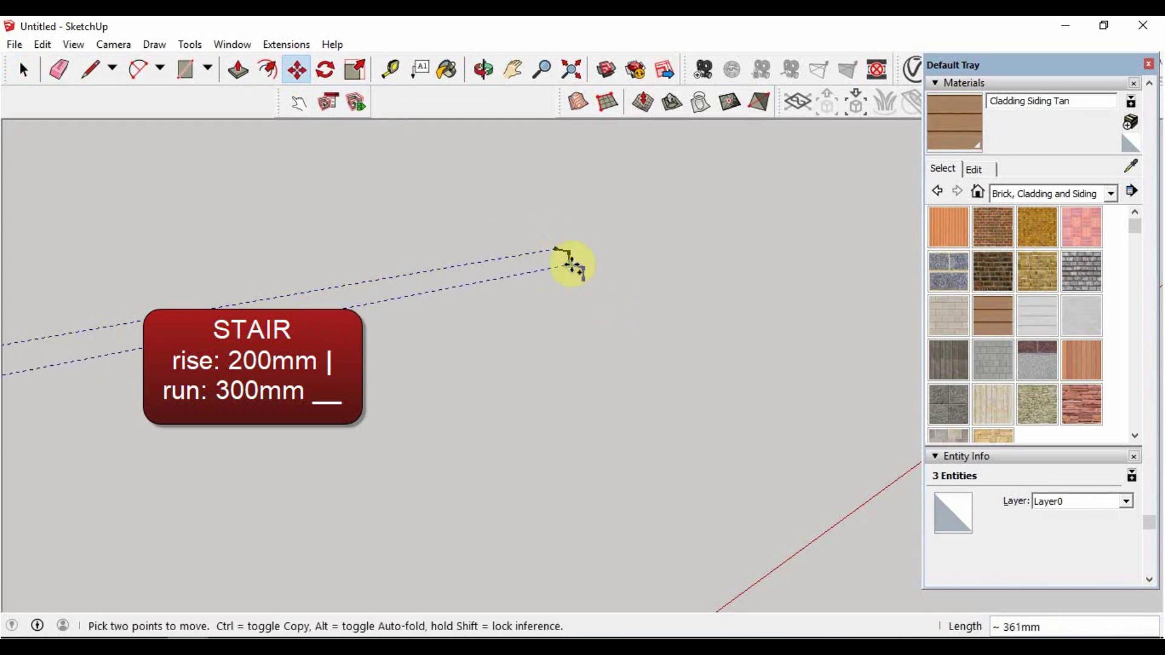
pyautogui.click(584, 281)
pyautogui.press('ctrl')
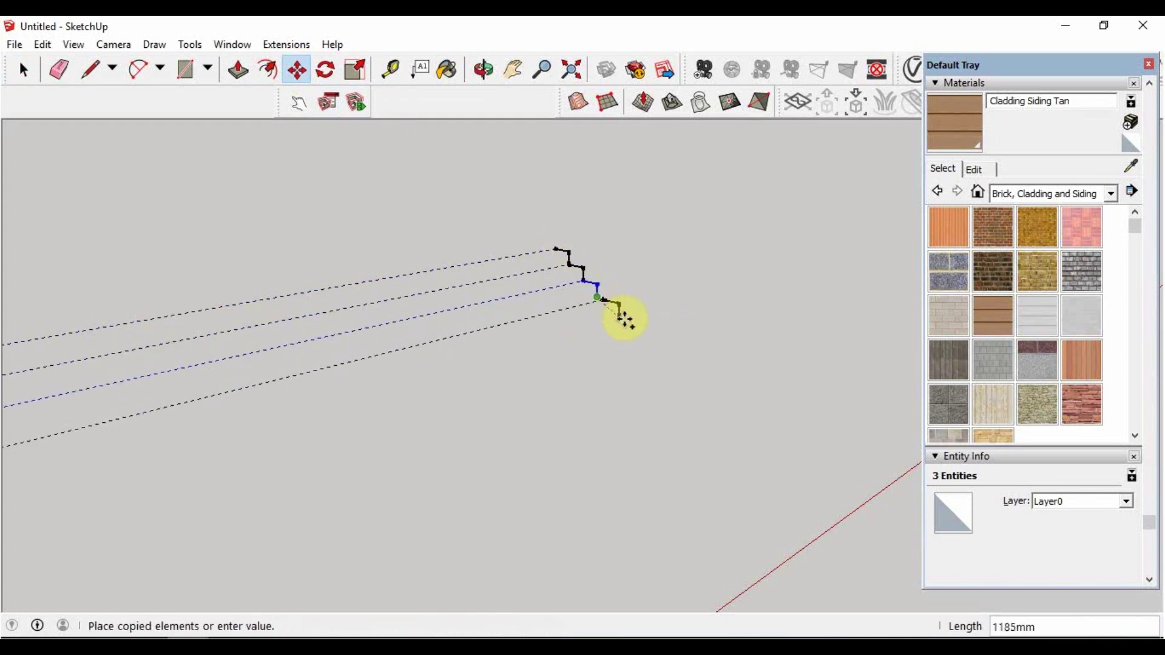
pyautogui.click(668, 333)
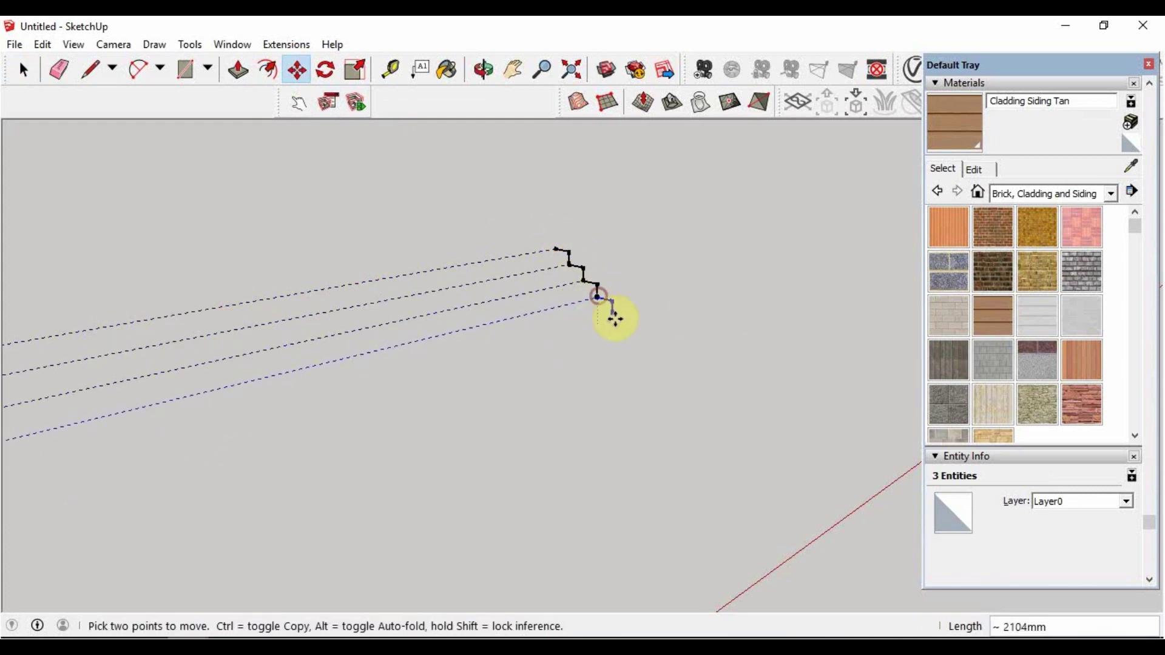
pyautogui.press('ctrl')
pyautogui.click(599, 300)
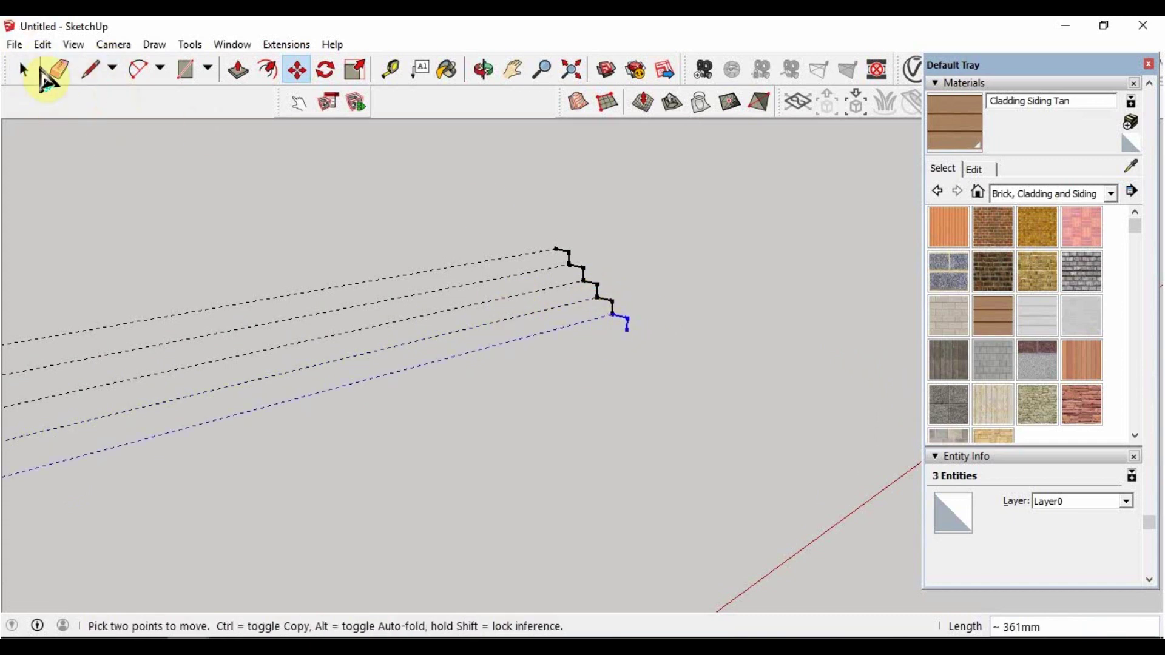
# Select all the guide lines and erase them
pyautogui.click(25, 71)
pyautogui.moveTo(427, 383); pyautogui.dragTo(375, 316)
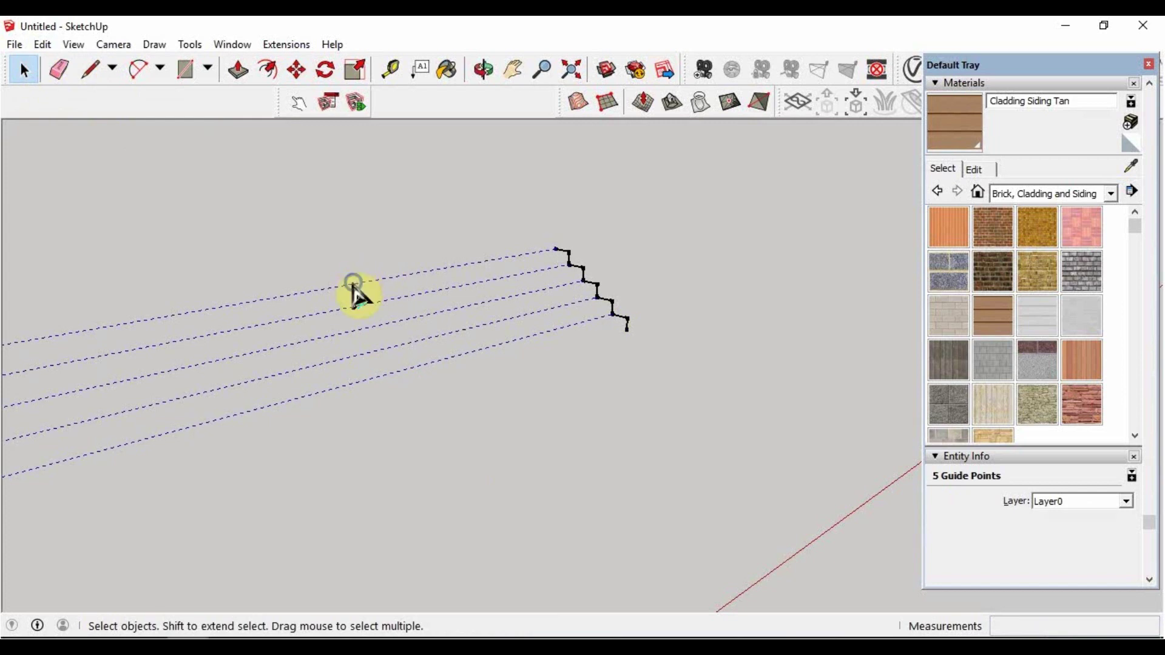
pyautogui.rightClick(353, 285)
pyautogui.click(371, 308)
# Draw a line from the zigzag's end back to its start, closing the profile into a face
pyautogui.click(89, 70)
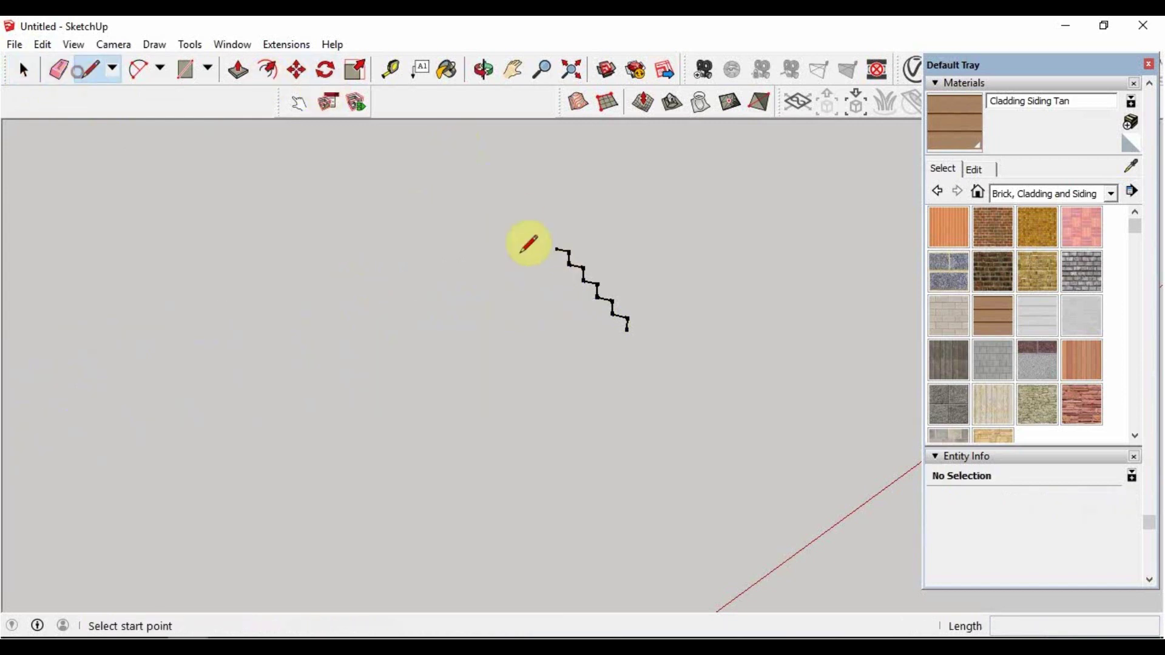
pyautogui.click(627, 333)
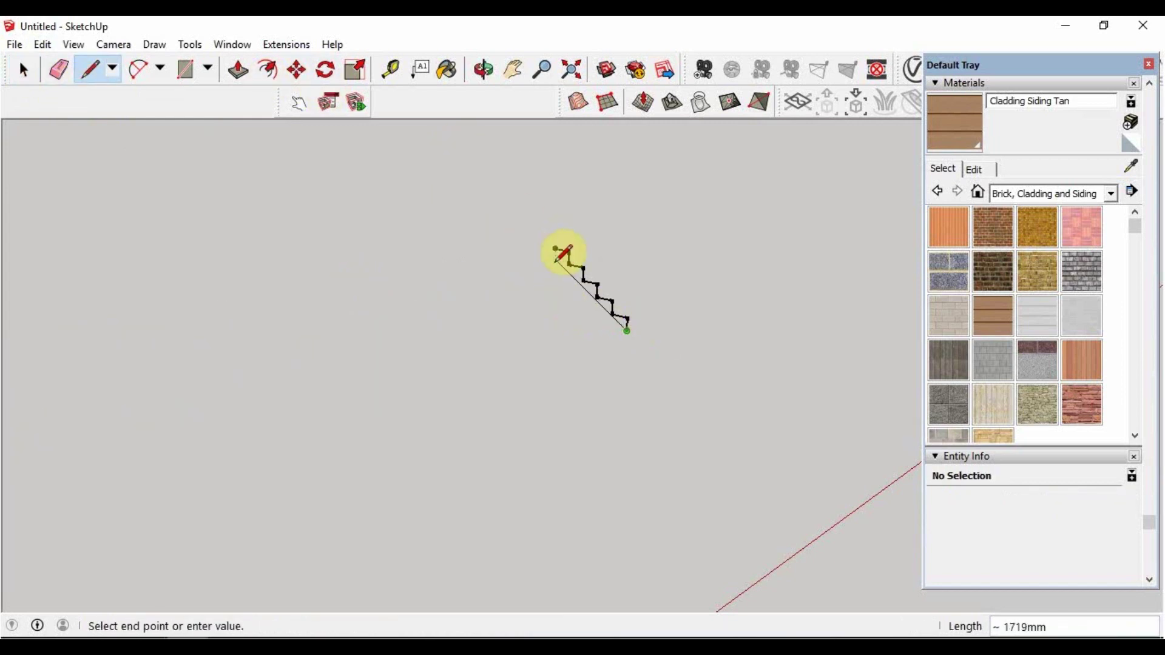
pyautogui.click(556, 249)
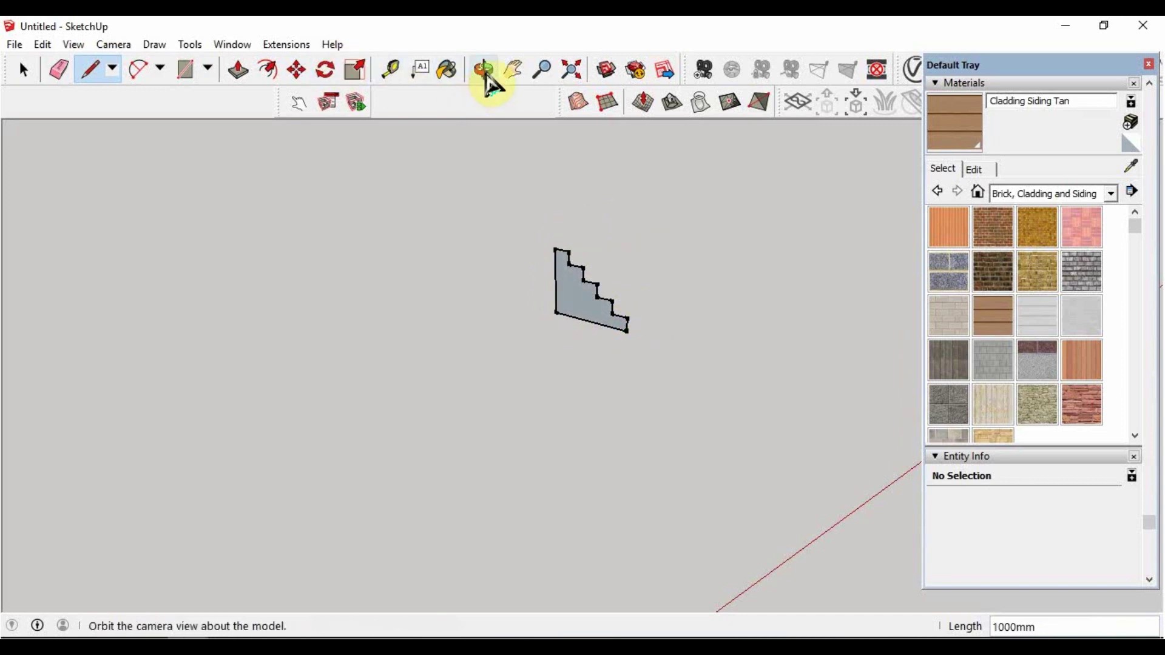
# Push/pull the stair face out 1500 mm and view the staircase from the front
pyautogui.click(238, 70)
pyautogui.click(573, 300)
pyautogui.write('15')
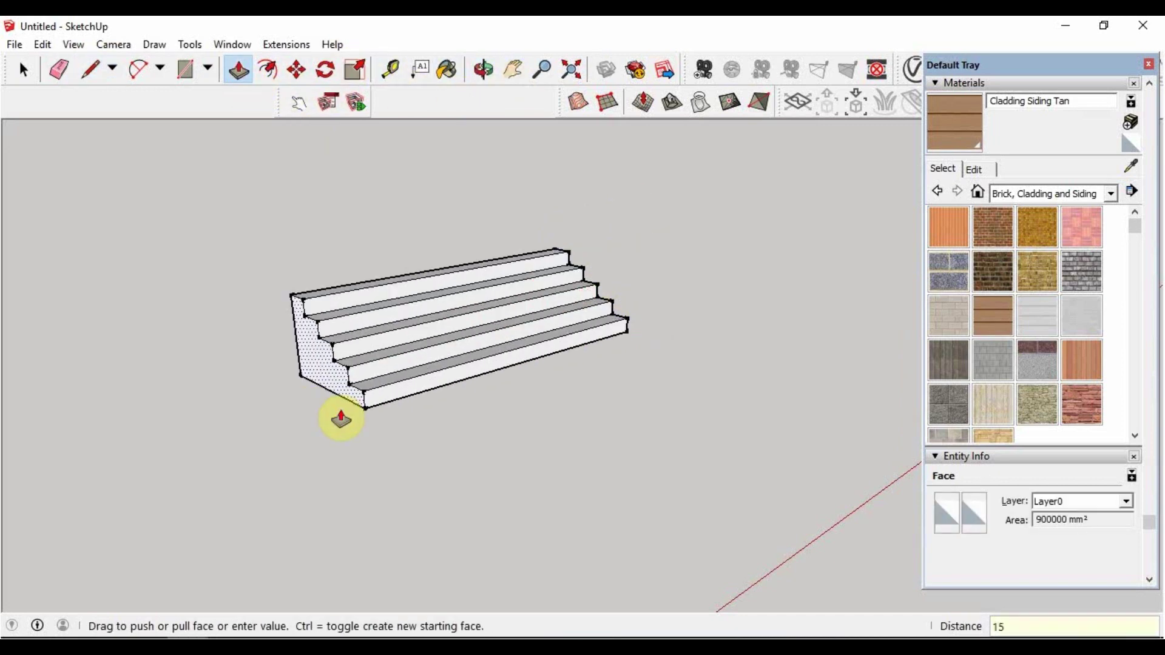
pyautogui.write('00')
pyautogui.press('Return')
pyautogui.click(483, 70)
pyautogui.moveTo(528, 285)
pyautogui.mouseDown()
pyautogui.moveTo(516, 361)
pyautogui.moveTo(403, 258)
pyautogui.moveTo(929, 393)
pyautogui.moveTo(866, 348)
pyautogui.moveTo(722, 365)
pyautogui.moveTo(689, 333)
pyautogui.moveTo(697, 224)
pyautogui.moveTo(738, 213)
pyautogui.moveTo(714, 263)
pyautogui.mouseUp()
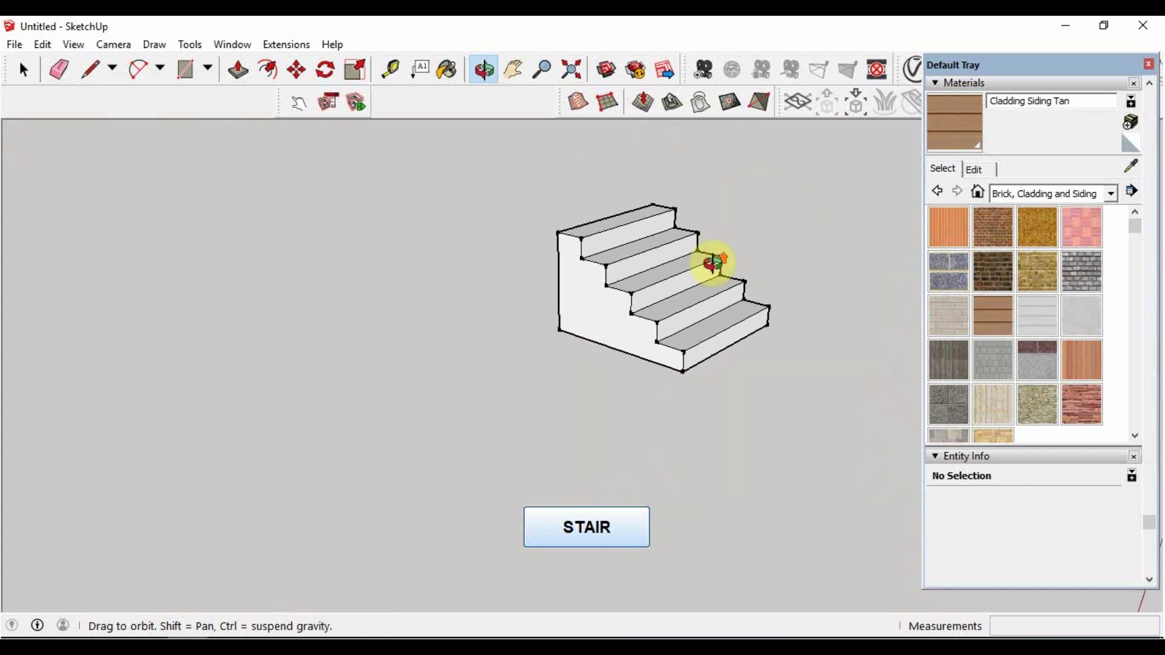
# Move the whole five-step staircase down beside the clad room, recentre the view and deselect it
pyautogui.click(511, 71)
pyautogui.scroll(-5, 501, 346)
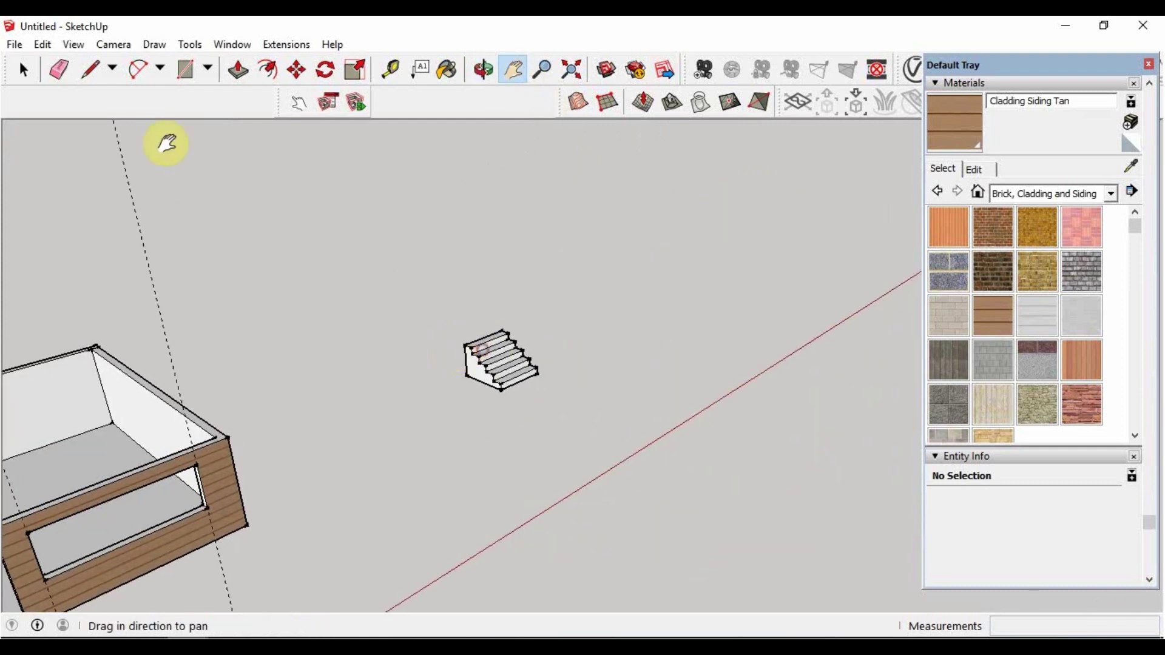
pyautogui.click(25, 69)
pyautogui.moveTo(580, 409); pyautogui.dragTo(418, 270)
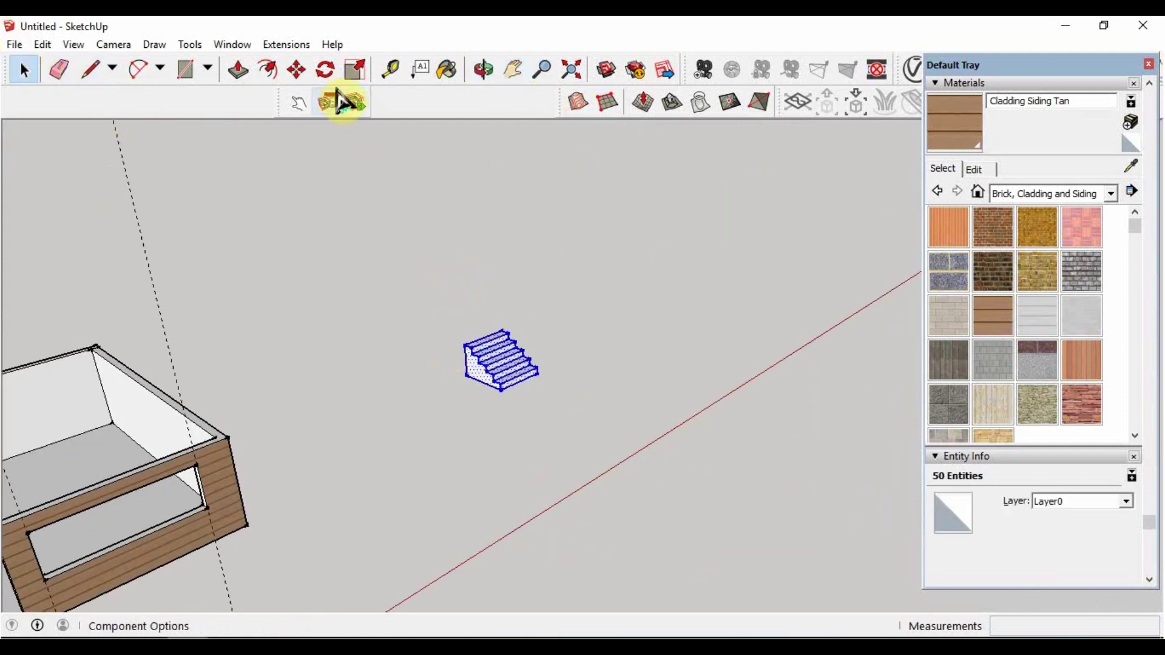
pyautogui.click(296, 70)
pyautogui.click(466, 382)
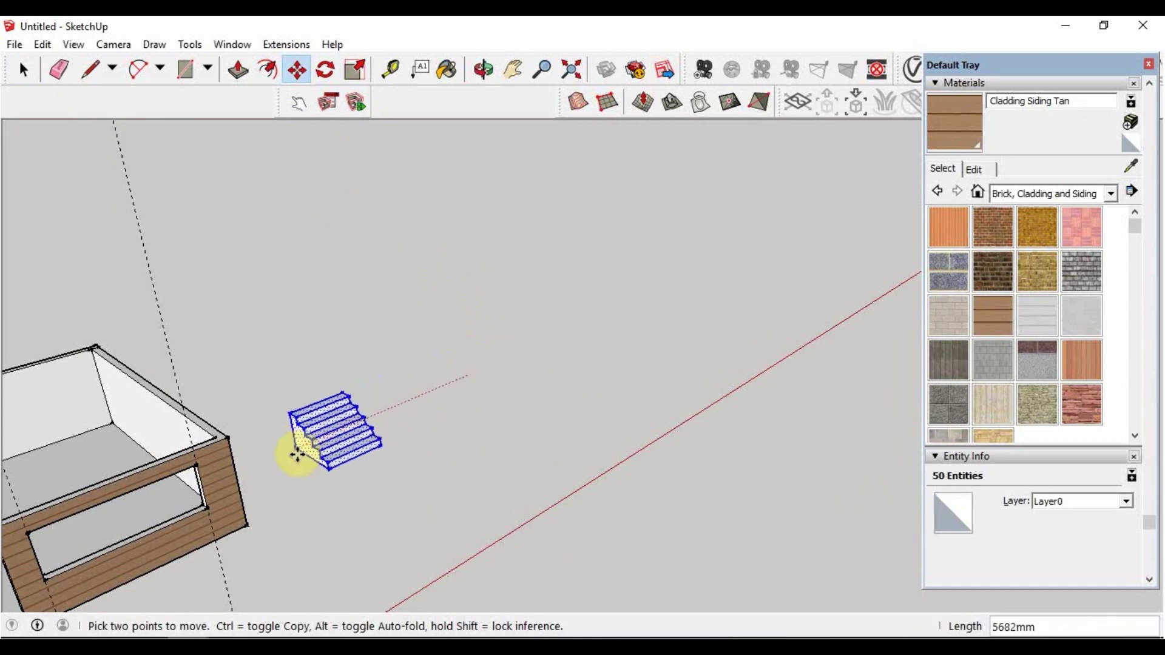
pyautogui.click(358, 425)
pyautogui.click(513, 69)
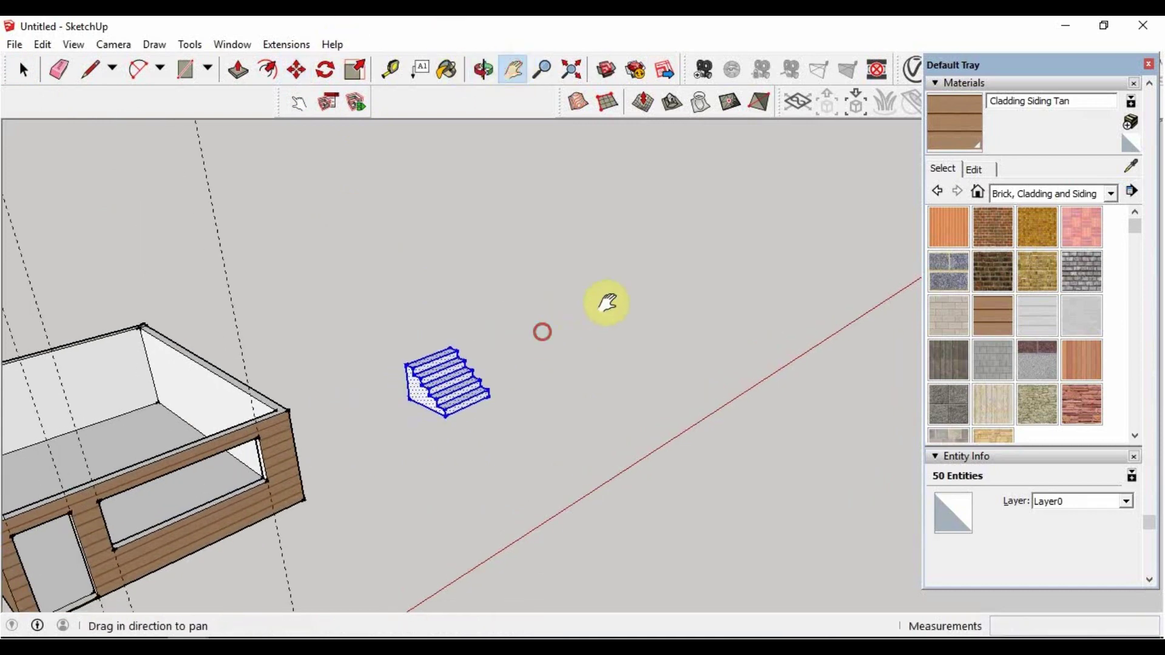
pyautogui.moveTo(603, 304)
pyautogui.mouseDown()
pyautogui.moveTo(674, 312)
pyautogui.moveTo(564, 337)
pyautogui.mouseUp()
pyautogui.press('space')
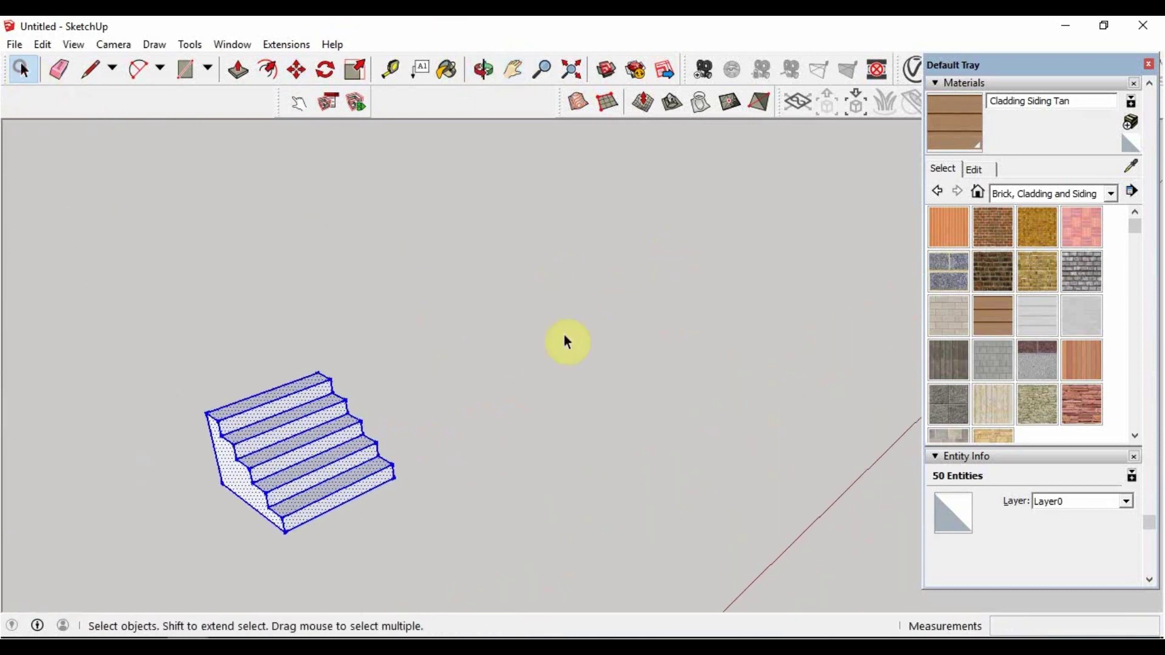
pyautogui.click(638, 381)
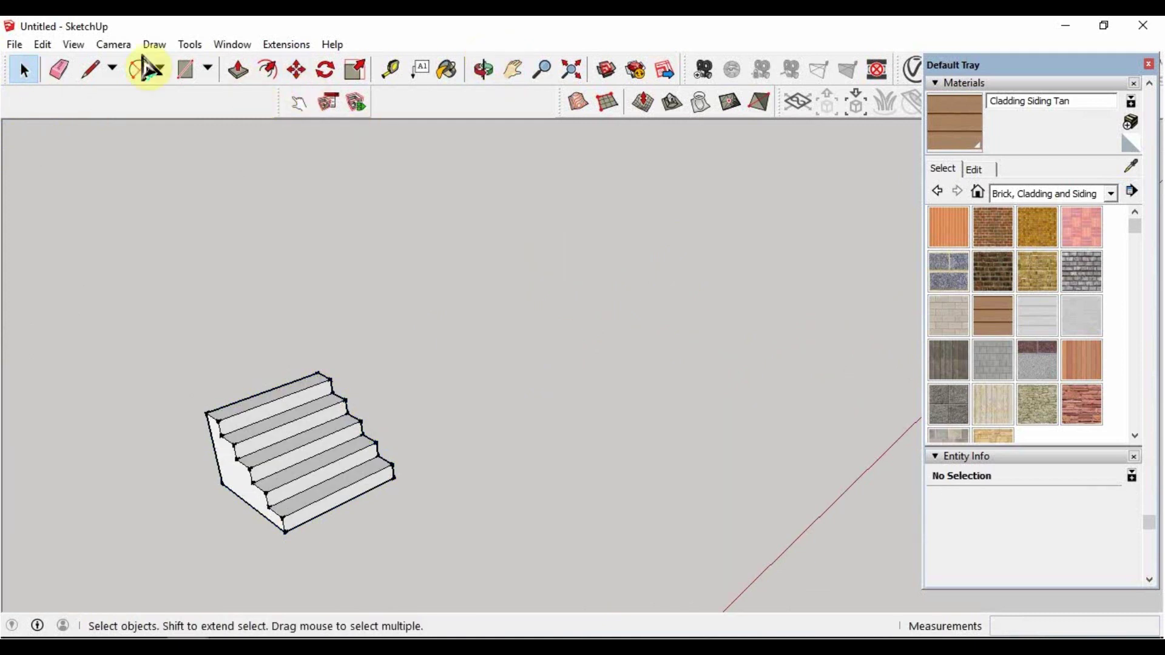
# Place a Tape Measure guide running from the staircase corner across the ground
pyautogui.click(187, 69)
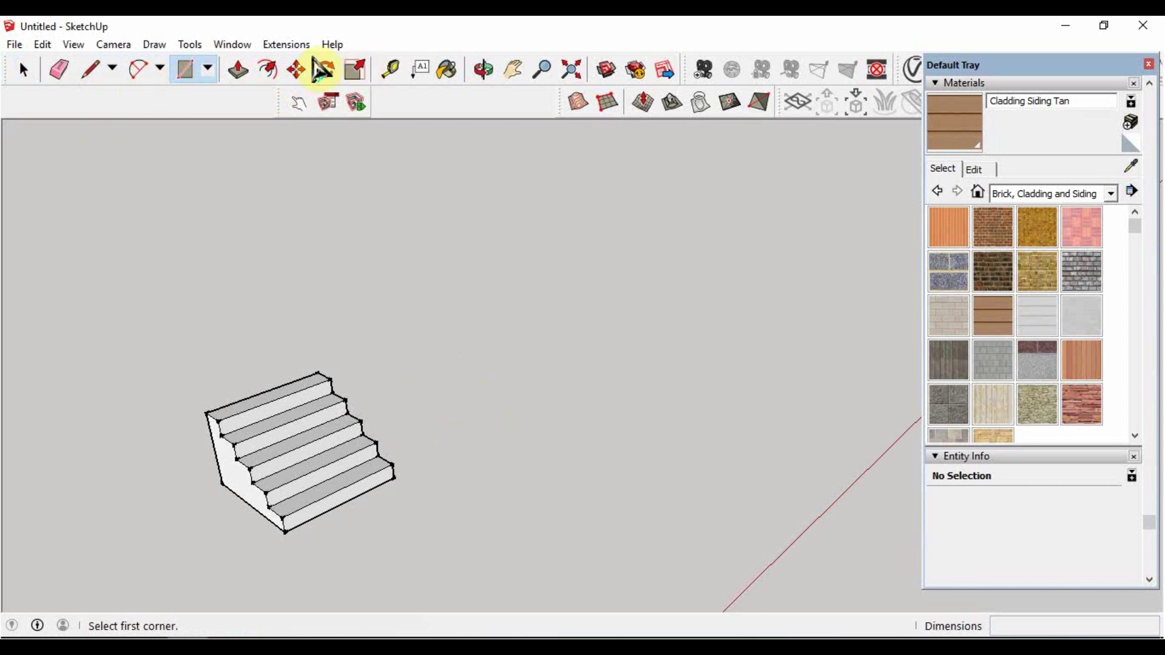
pyautogui.click(390, 70)
pyautogui.click(395, 477)
pyautogui.click(705, 326)
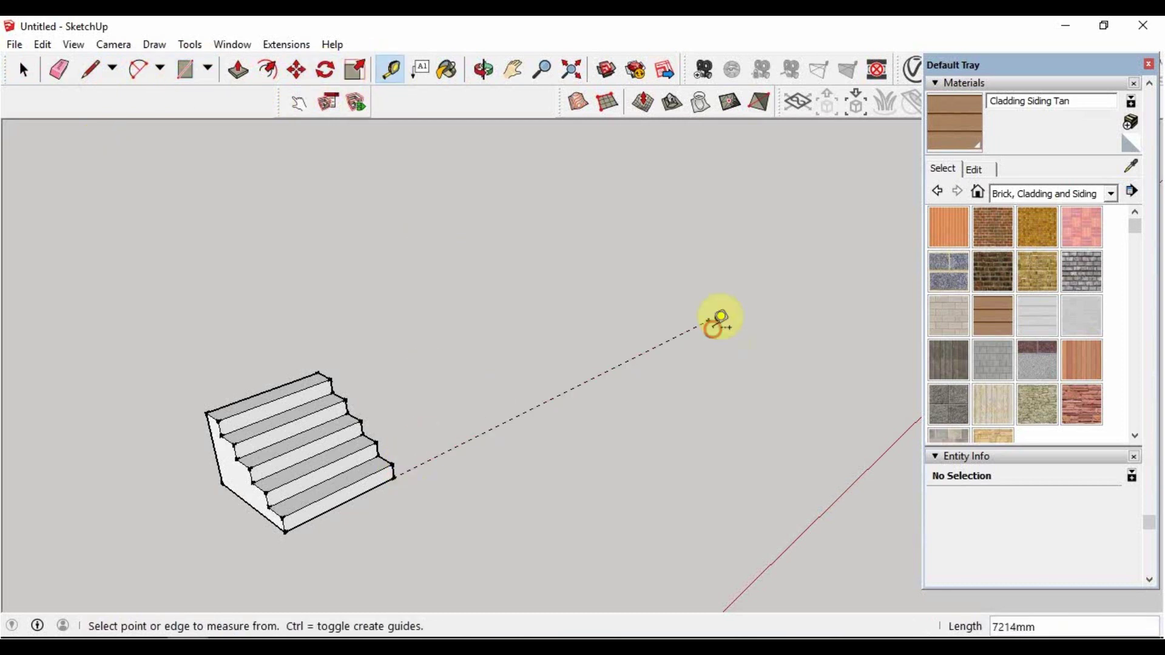
pyautogui.click(208, 67)
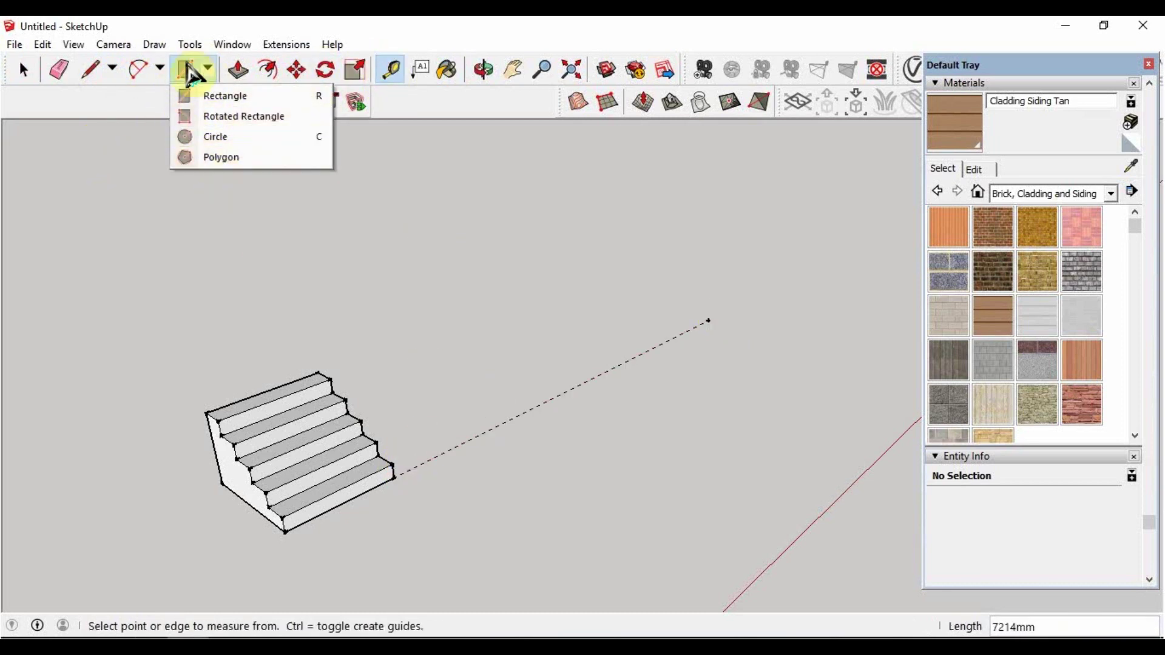
pyautogui.click(208, 68)
pyautogui.click(708, 320)
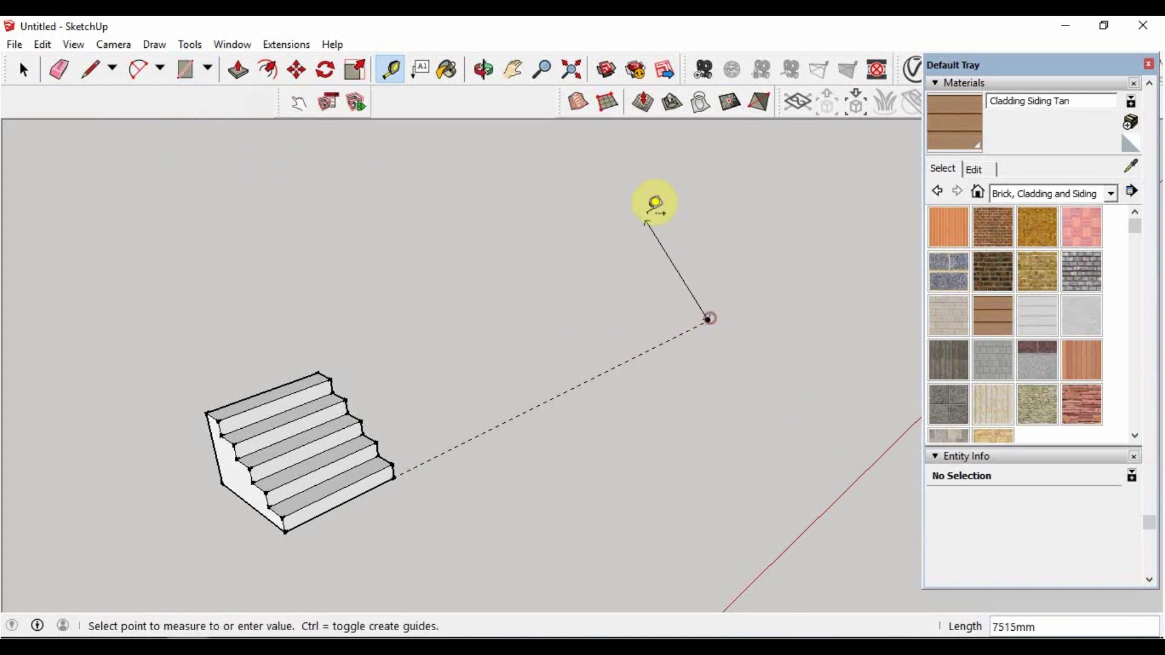
pyautogui.press('Escape')
# Draw a 2000 by 100 mm rectangle starting at the guide's end point
pyautogui.click(185, 69)
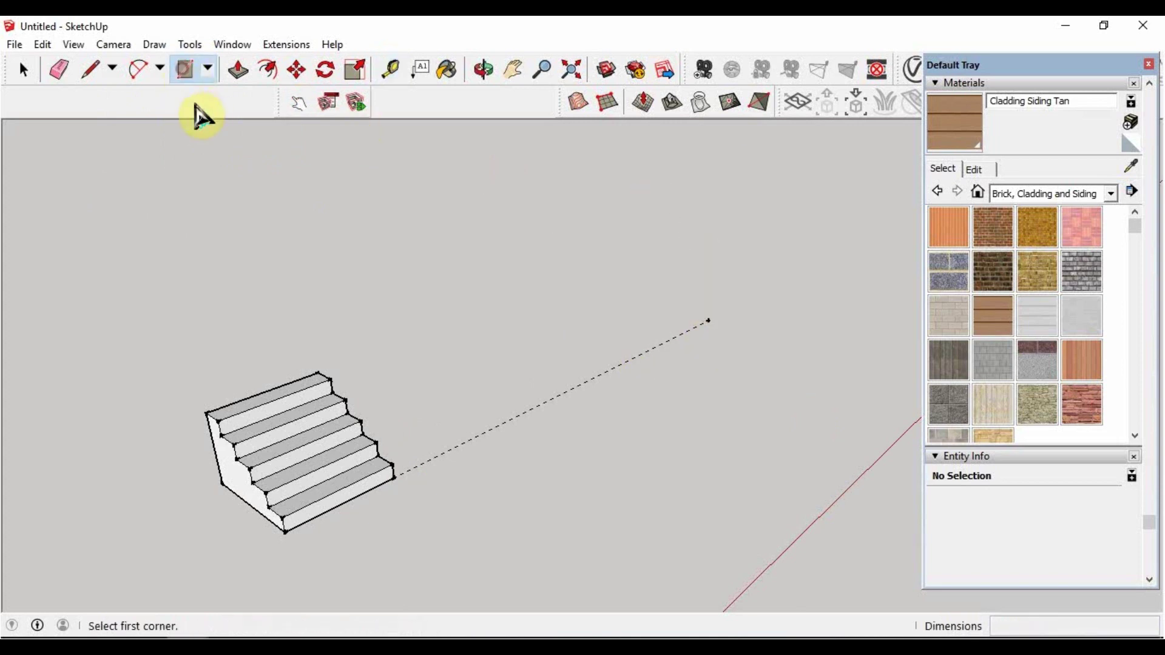
pyautogui.click(709, 320)
pyautogui.write('2000,1')
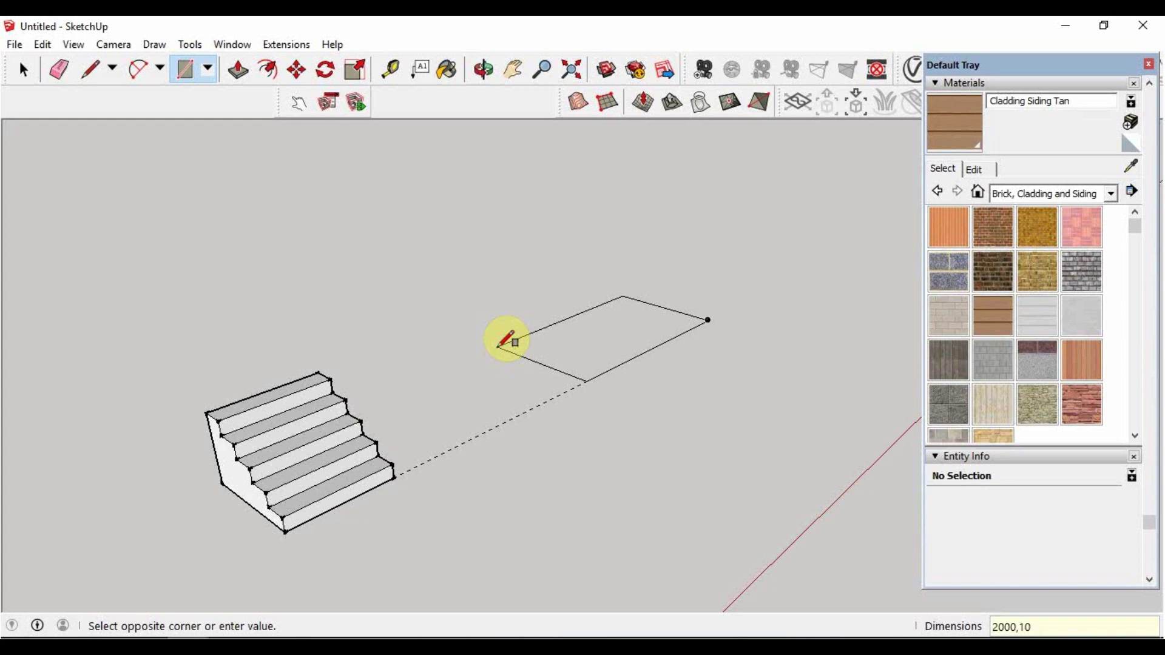
pyautogui.write('0')
pyautogui.press('Return')
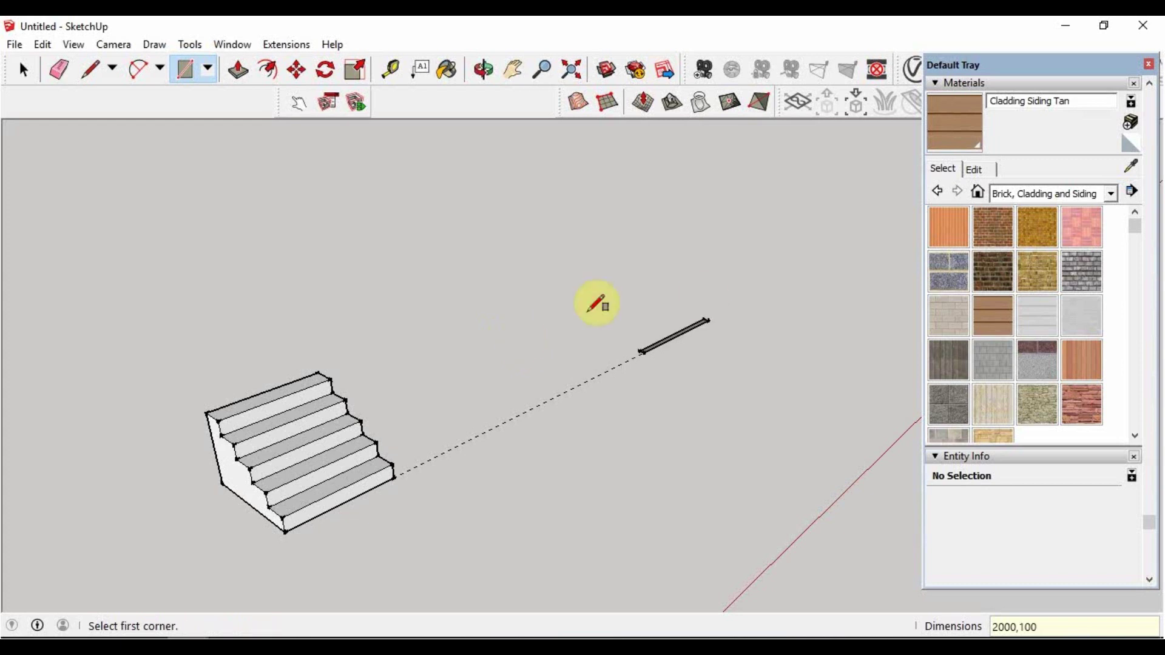
pyautogui.scroll(3, 741, 307)
pyautogui.scroll(2, 724, 302)
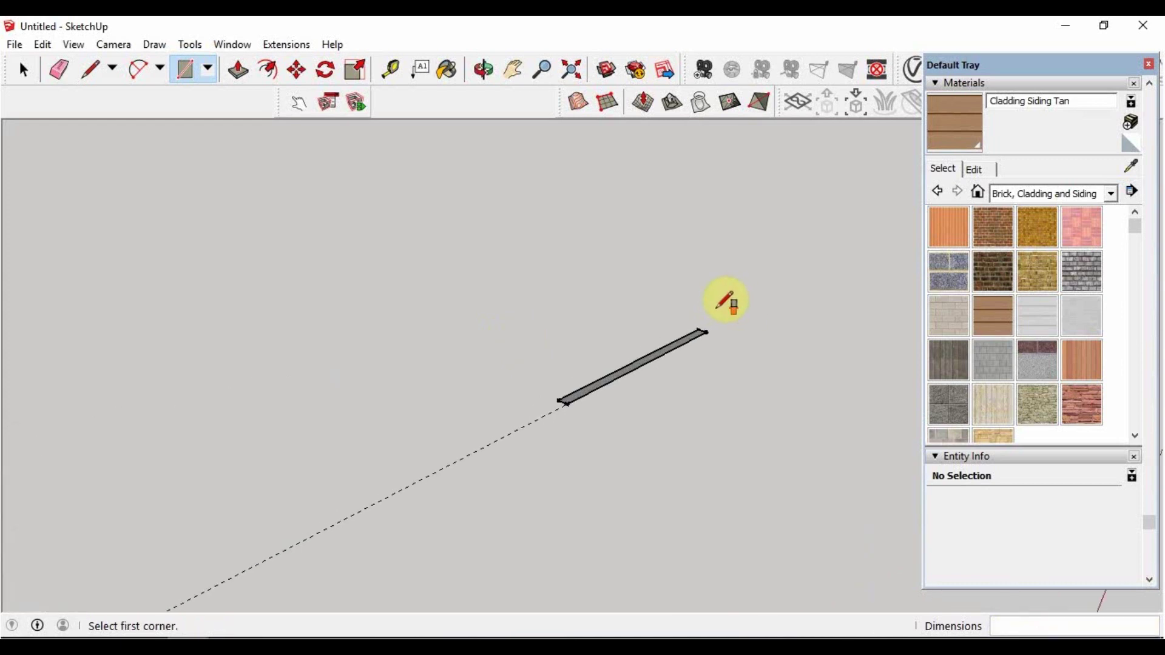
# Push/pull the thin slab up into a 1200 mm tall panel
pyautogui.click(513, 69)
pyautogui.moveTo(686, 471); pyautogui.dragTo(559, 310)
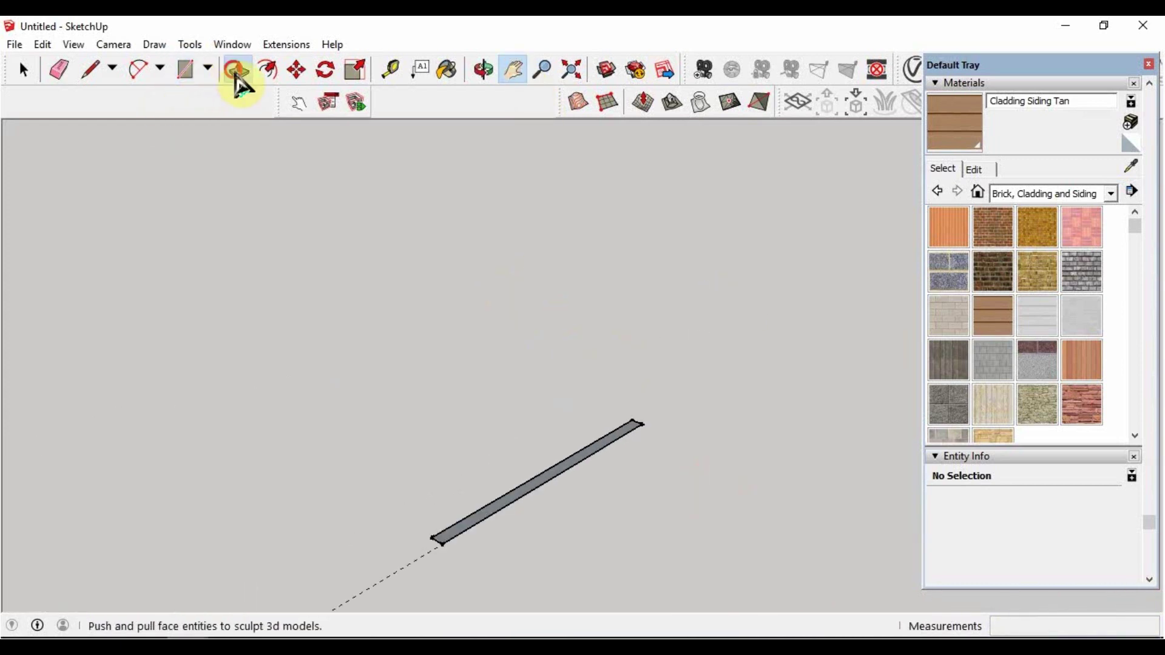
pyautogui.click(238, 69)
pyautogui.click(493, 508)
pyautogui.write('1200')
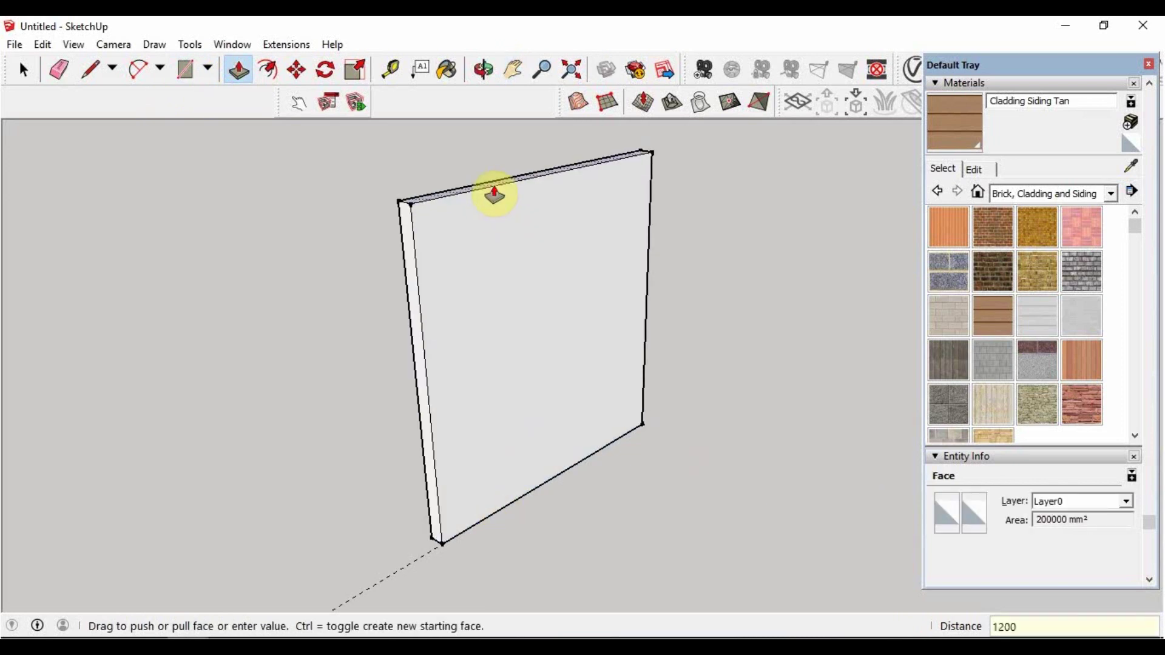
pyautogui.press('Return')
# Orbit to the panel's front and offset a 40 mm inset border on its face
pyautogui.click(484, 69)
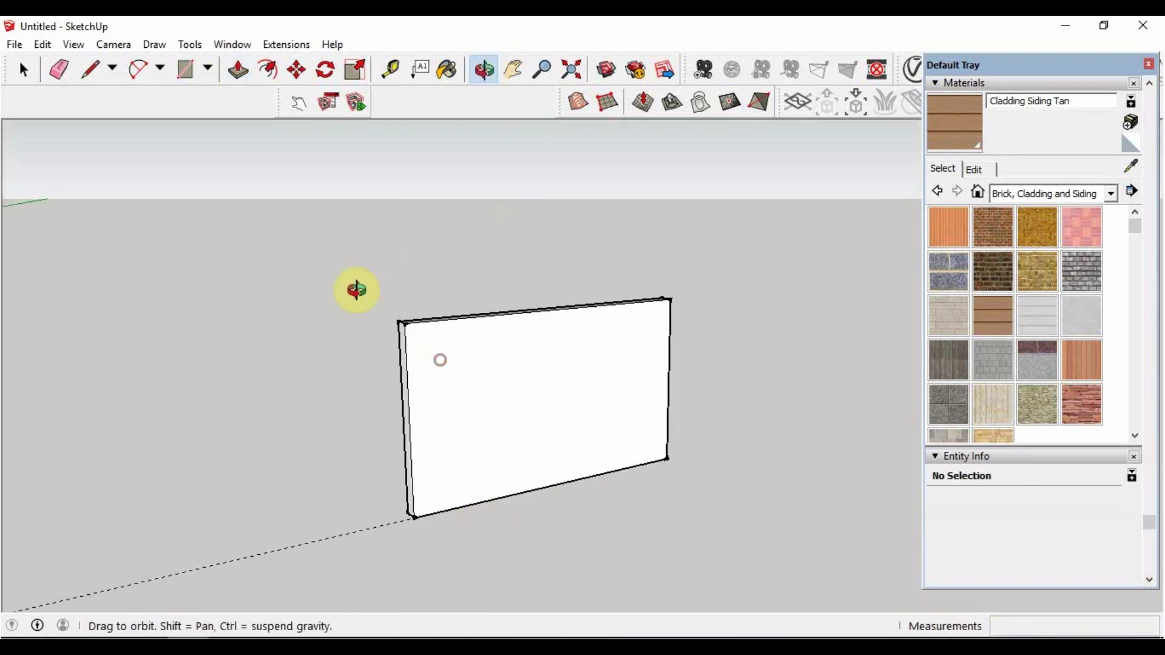
pyautogui.moveTo(356, 288)
pyautogui.mouseDown()
pyautogui.moveTo(855, 361)
pyautogui.moveTo(417, 385)
pyautogui.mouseUp()
pyautogui.moveTo(489, 377); pyautogui.dragTo(461, 364)
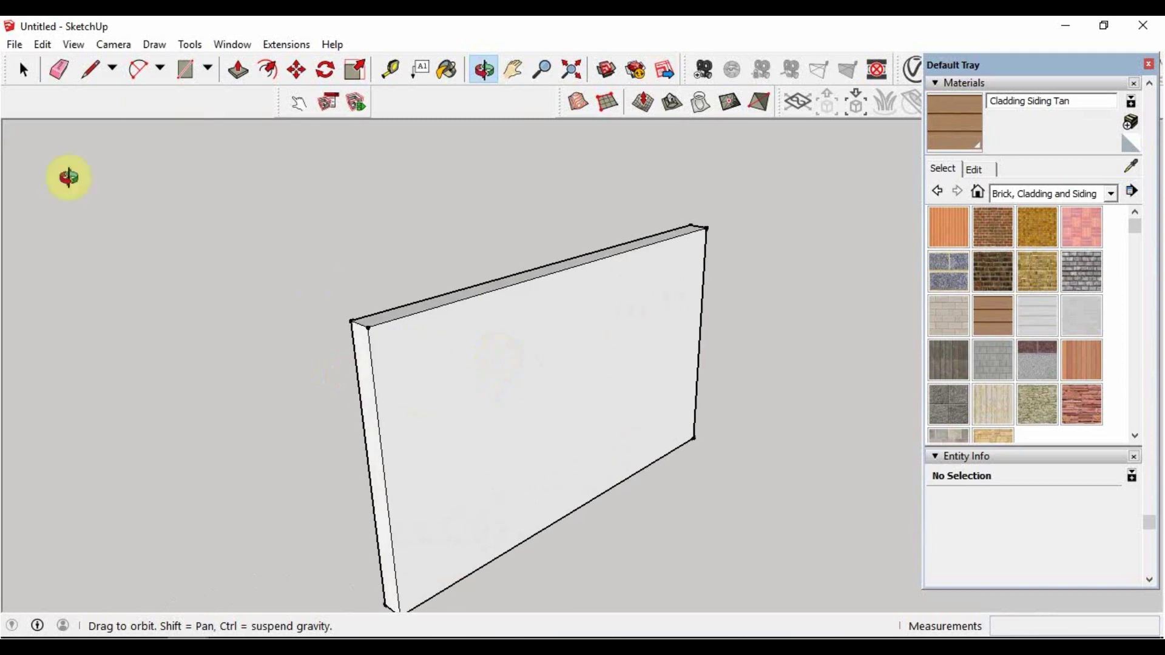
pyautogui.click(270, 74)
pyautogui.click(555, 295)
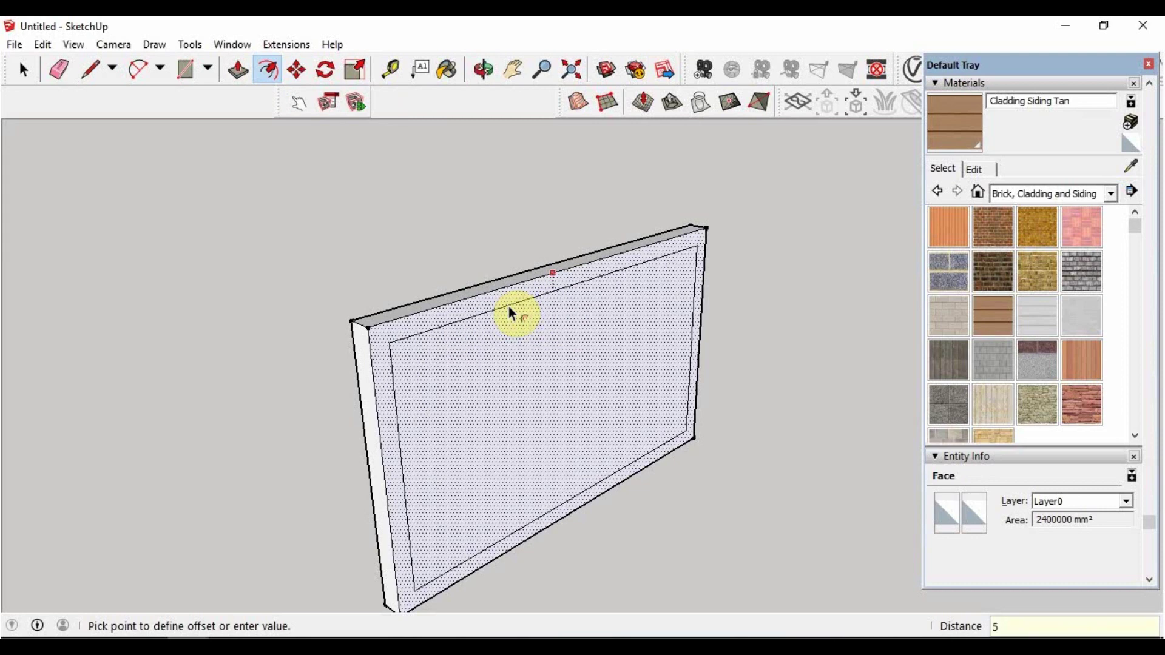
pyautogui.write('0')
pyautogui.press('Return')
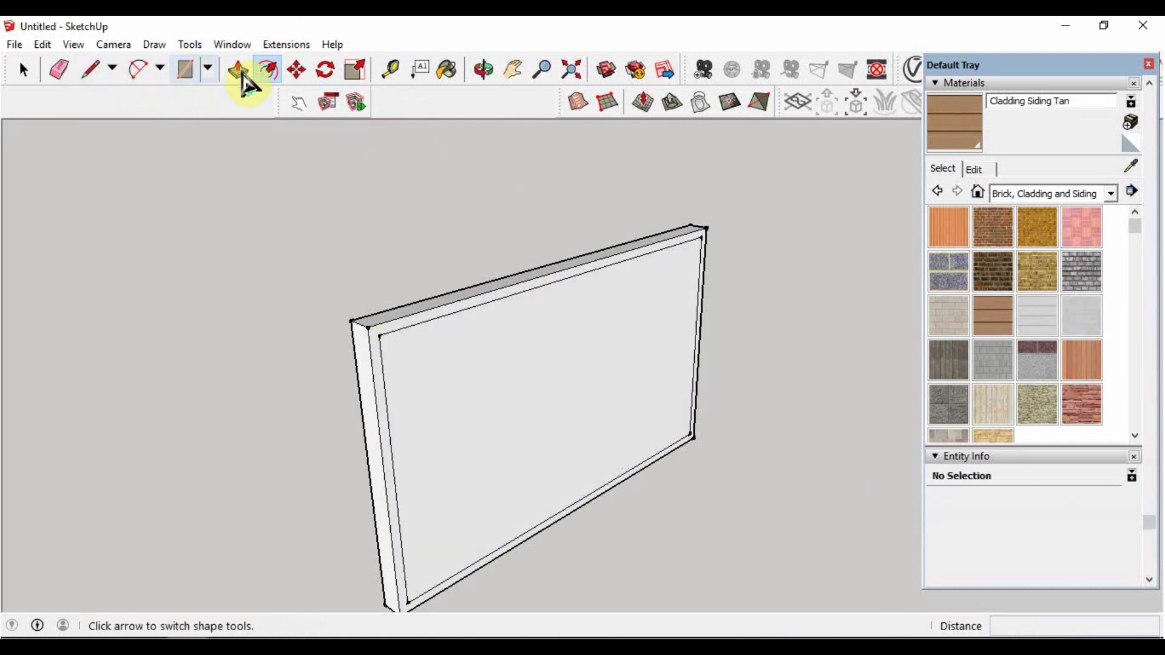
pyautogui.click(390, 69)
# Draw the middle divider on the inset face and place vertical guides on either side of it
pyautogui.click(379, 336)
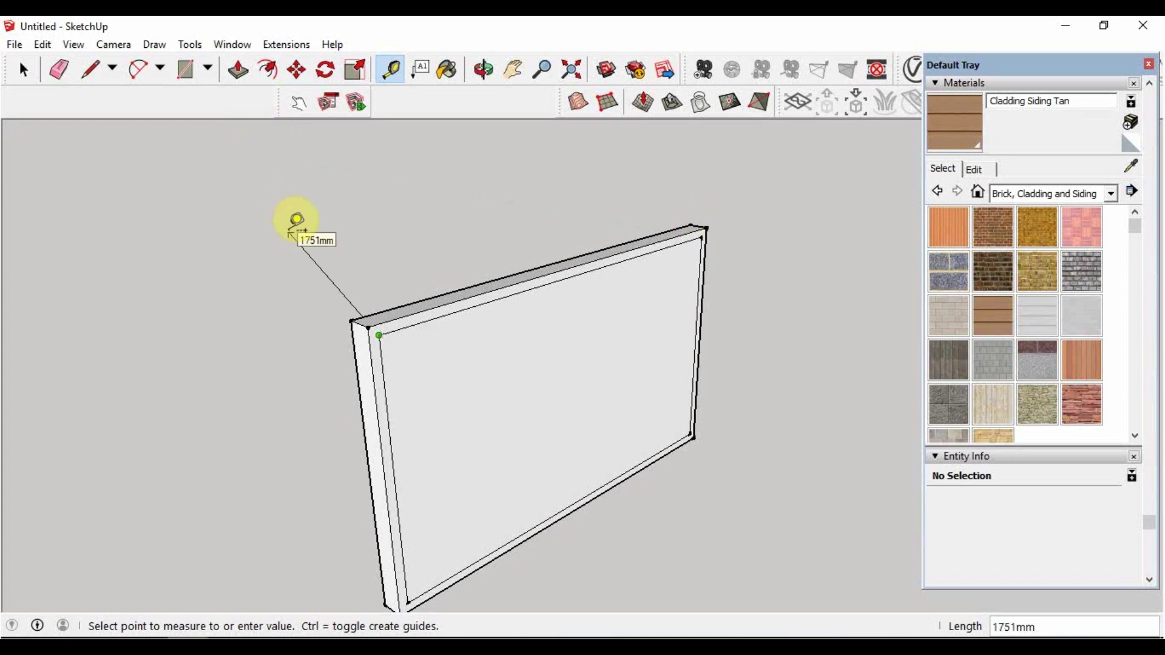
pyautogui.click(188, 71)
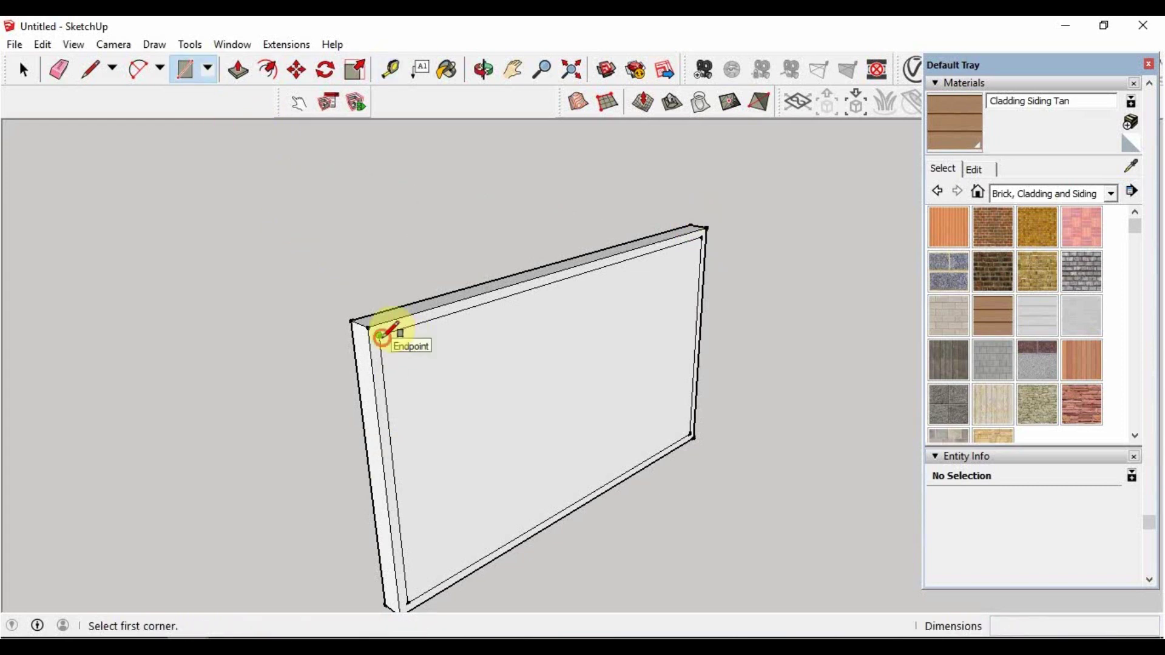
pyautogui.click(380, 335)
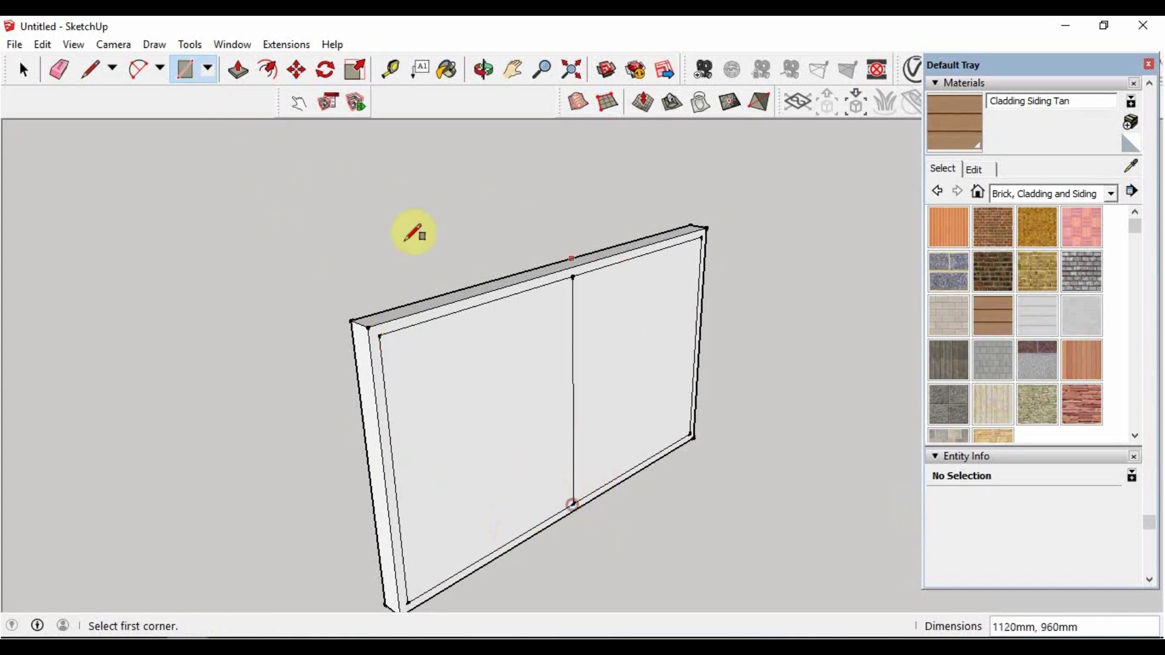
pyautogui.click(391, 70)
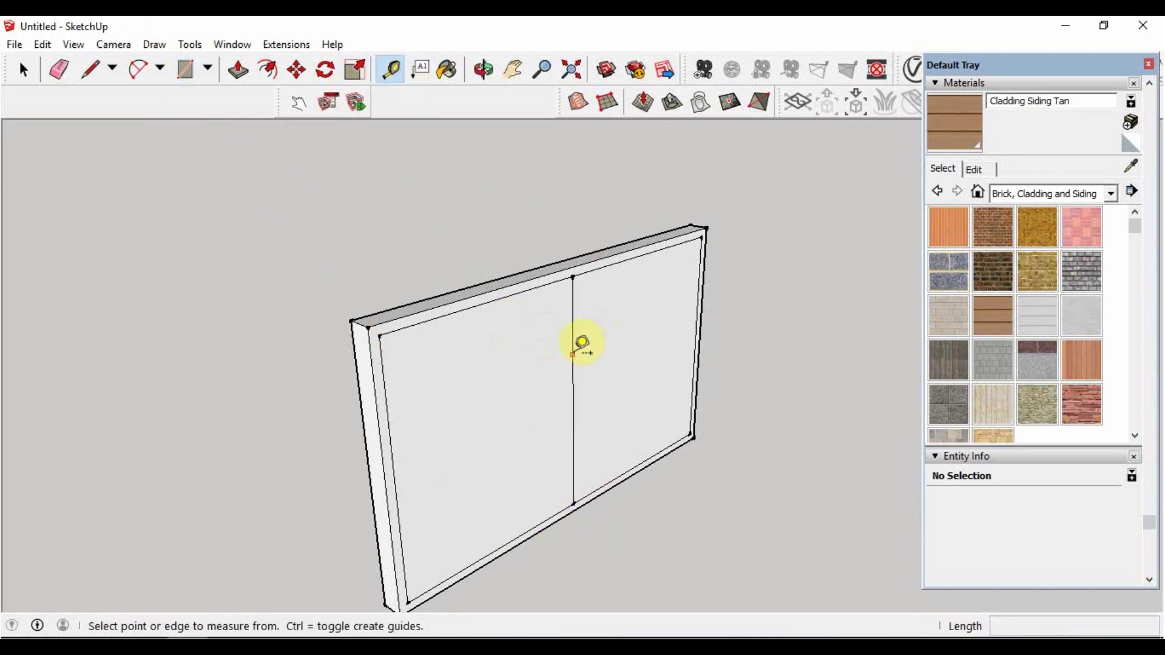
pyautogui.click(573, 355)
pyautogui.click(501, 399)
pyautogui.click(575, 374)
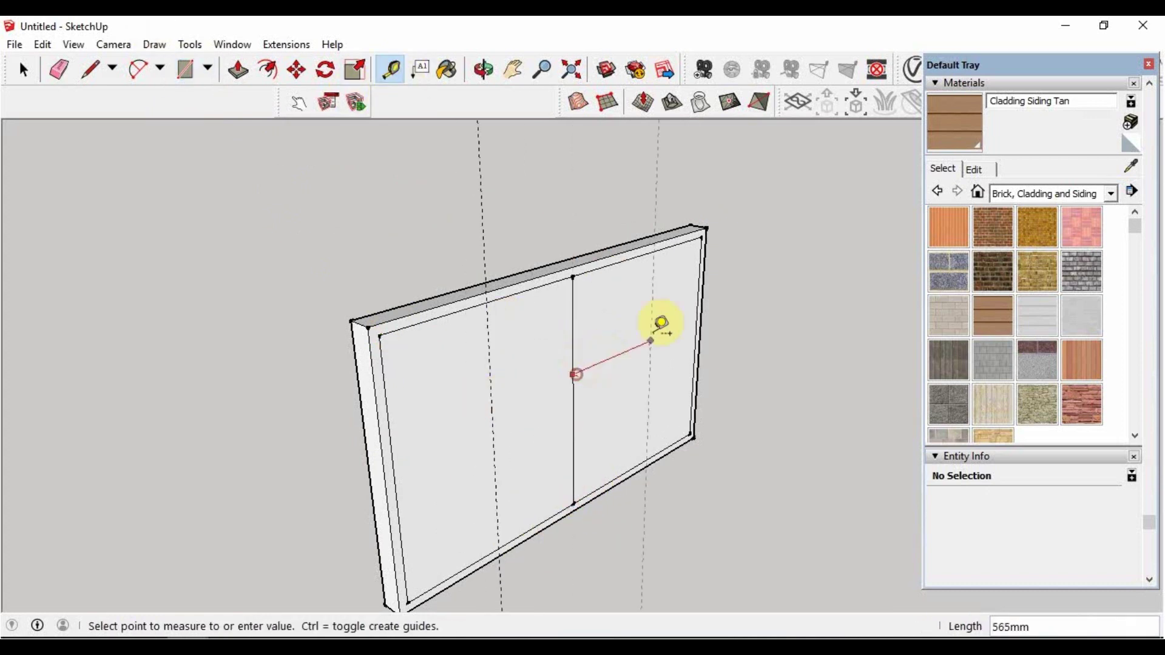
pyautogui.write('480')
pyautogui.click(647, 449)
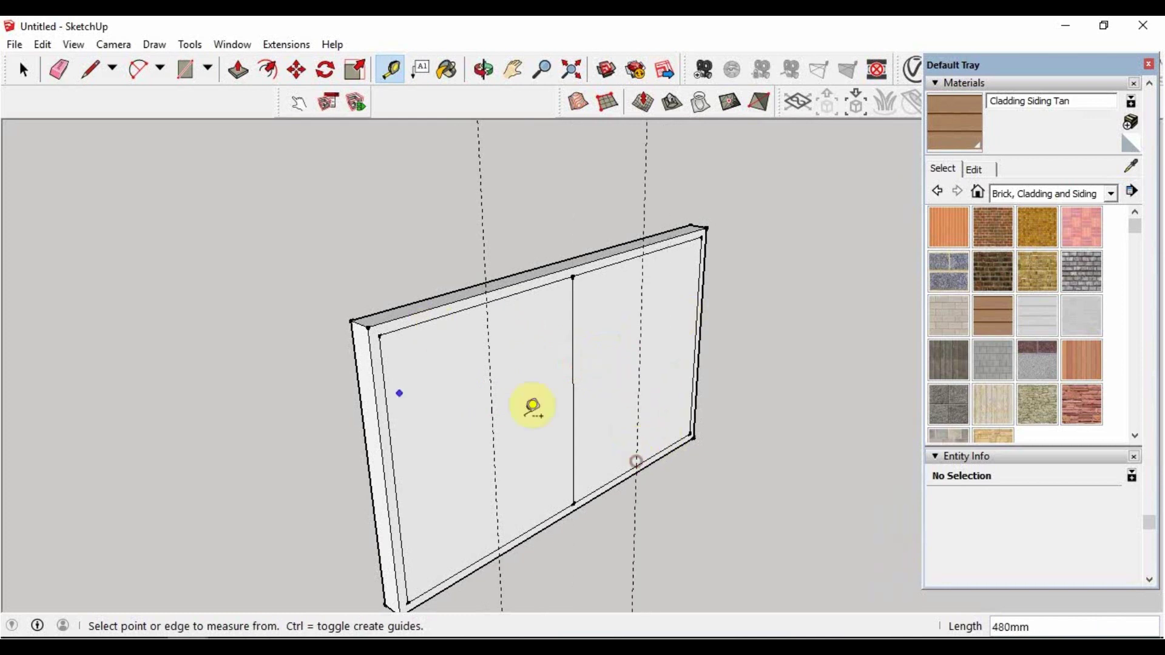
# Add a guide 20 mm from the left guide line
pyautogui.click(89, 69)
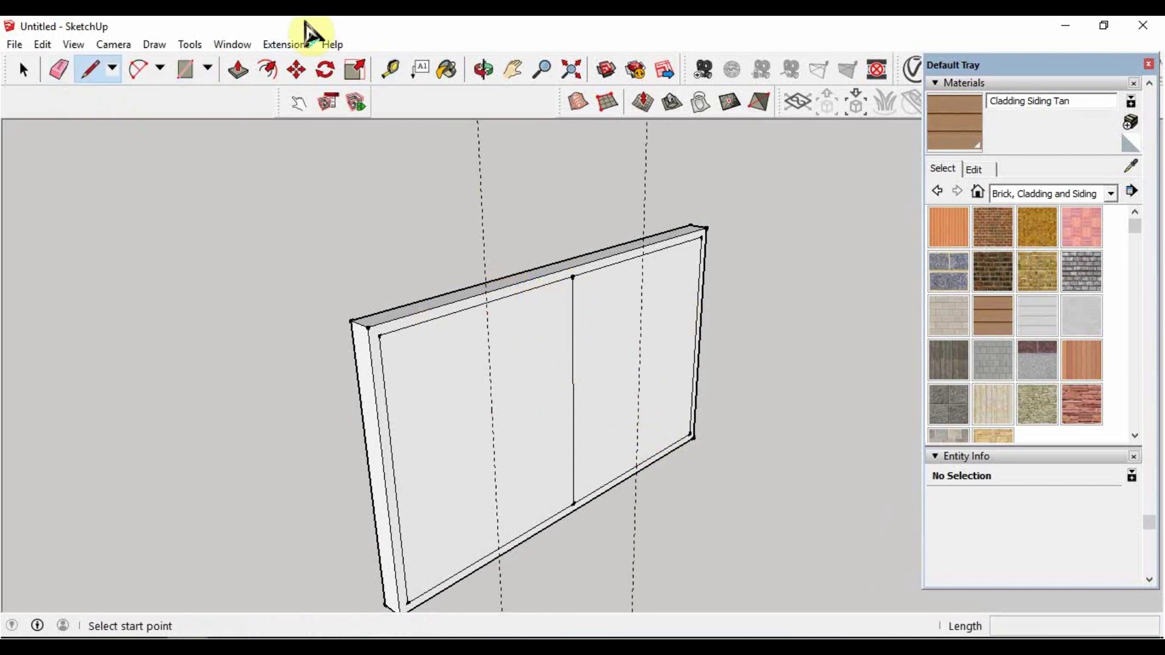
pyautogui.click(390, 69)
pyautogui.click(492, 404)
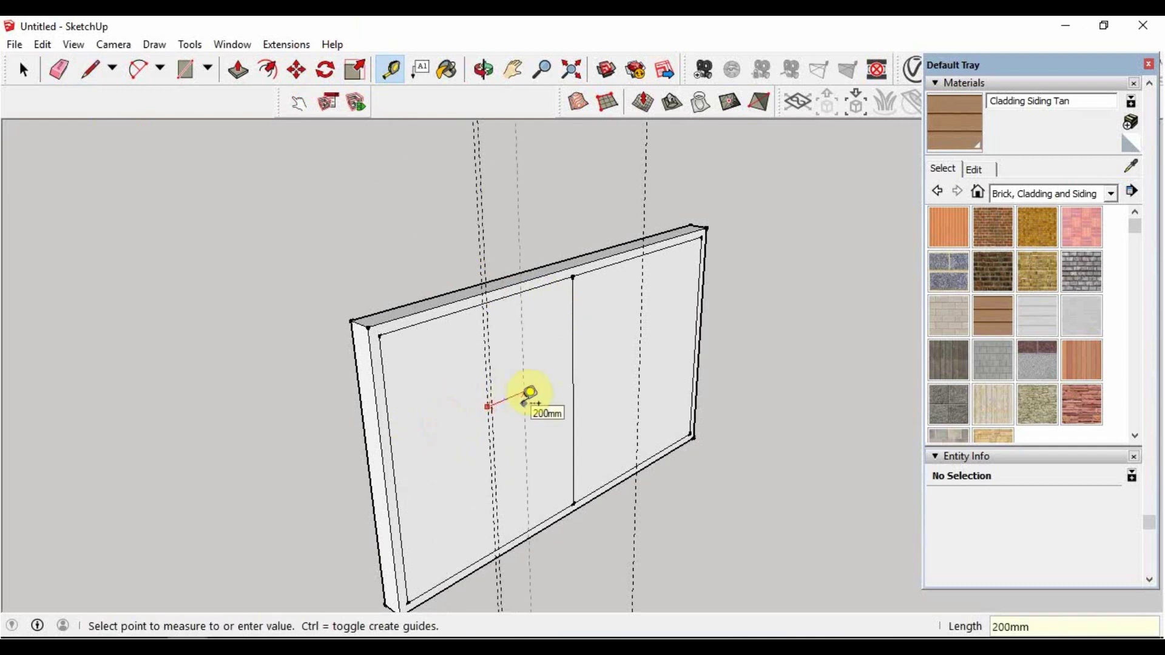
pyautogui.press('Return')
pyautogui.click(574, 388)
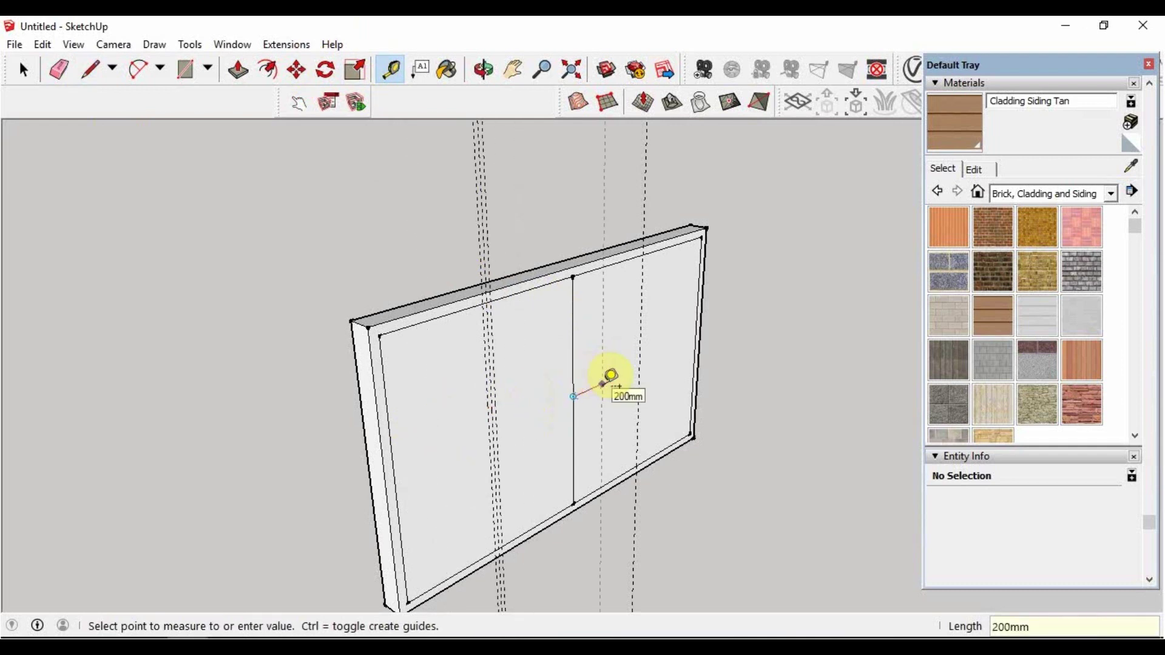
pyautogui.write('20')
pyautogui.press('Return')
# Add paired 20 mm guides beside the middle edge and the right guide
pyautogui.click(574, 386)
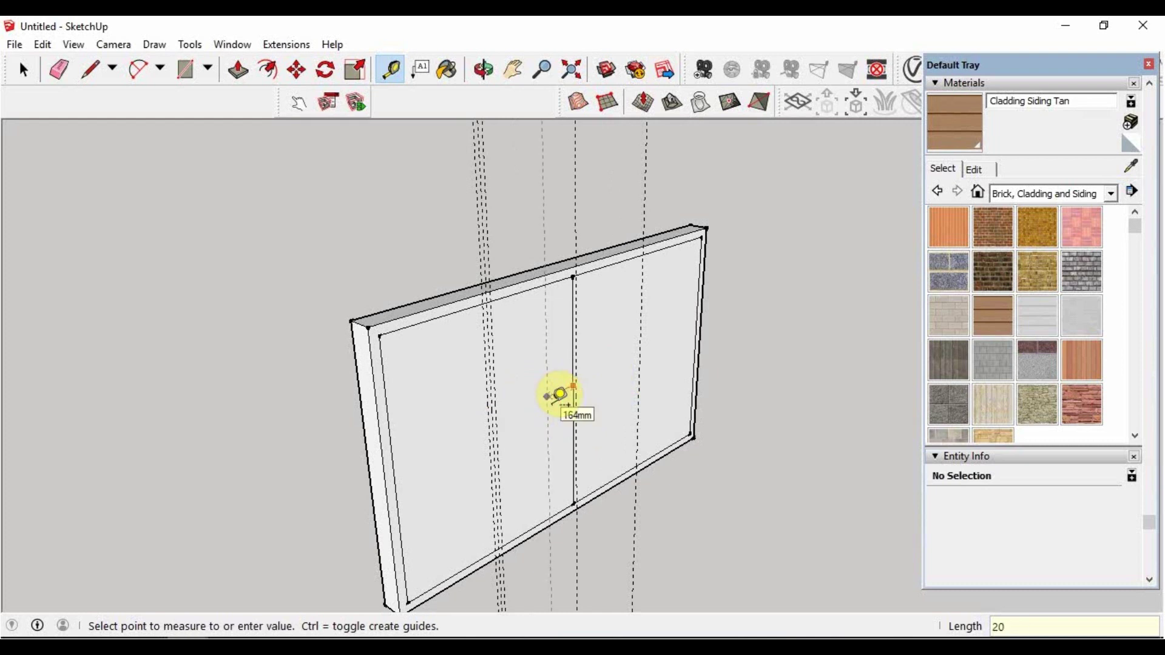
pyautogui.press('Return')
pyautogui.click(642, 358)
pyautogui.write('0')
pyautogui.press('Return')
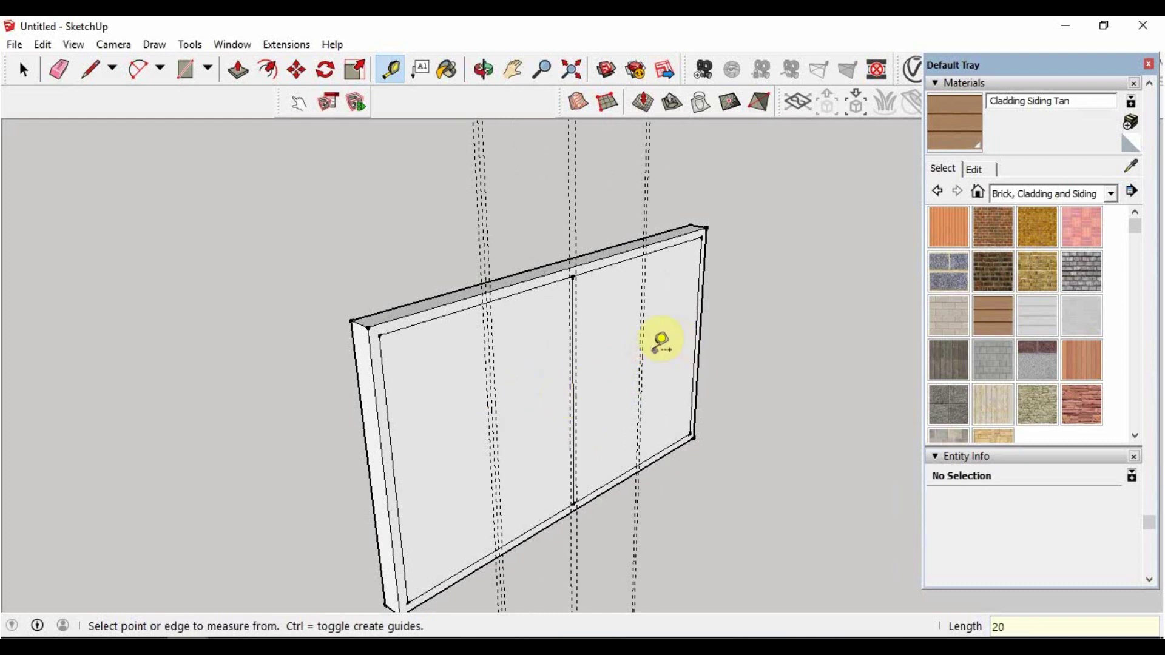
pyautogui.click(613, 364)
pyautogui.write('0')
pyautogui.press('Return')
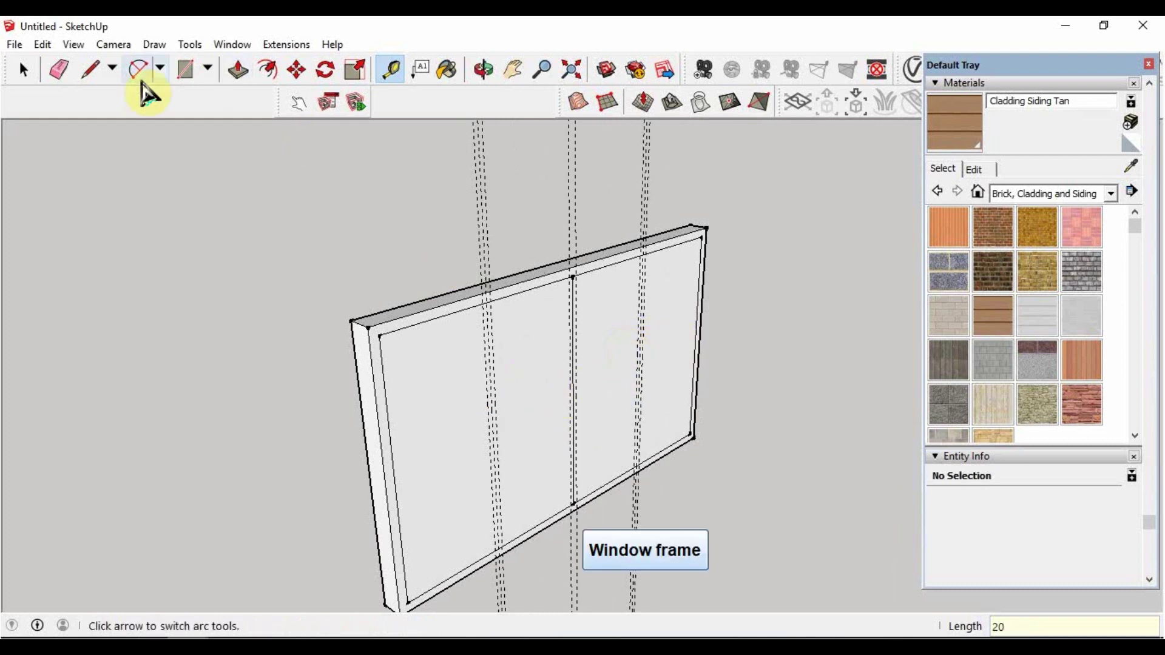
# Draw a mullion line along the left guide between the frame's inner edges
pyautogui.click(90, 69)
pyautogui.click(484, 307)
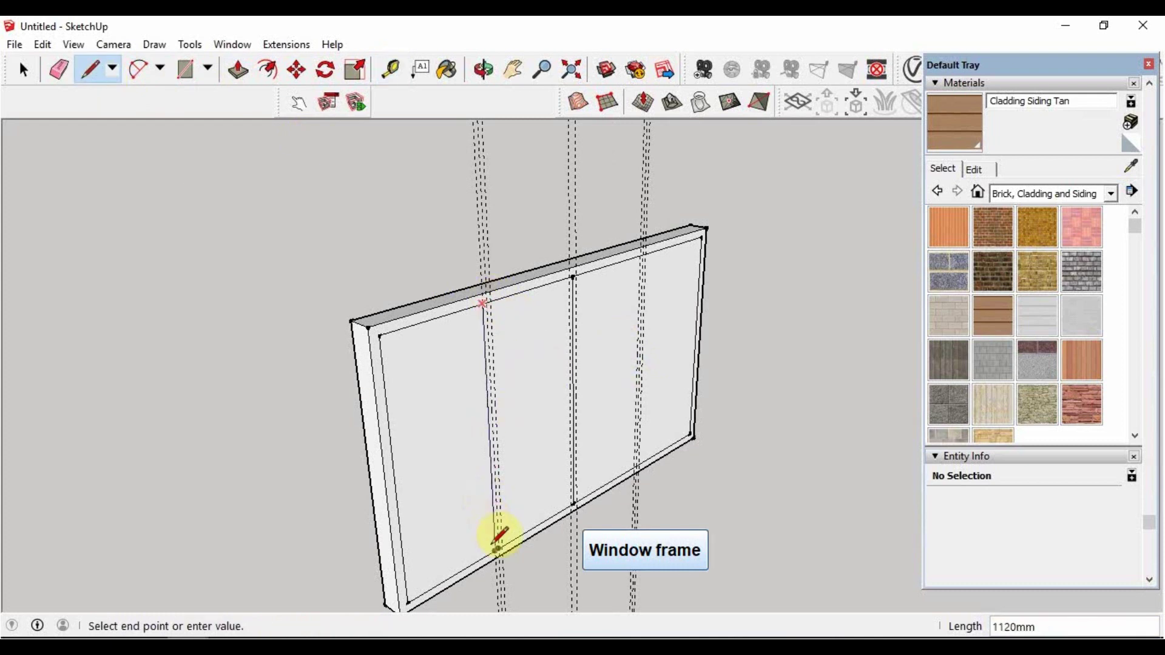
pyautogui.click(494, 300)
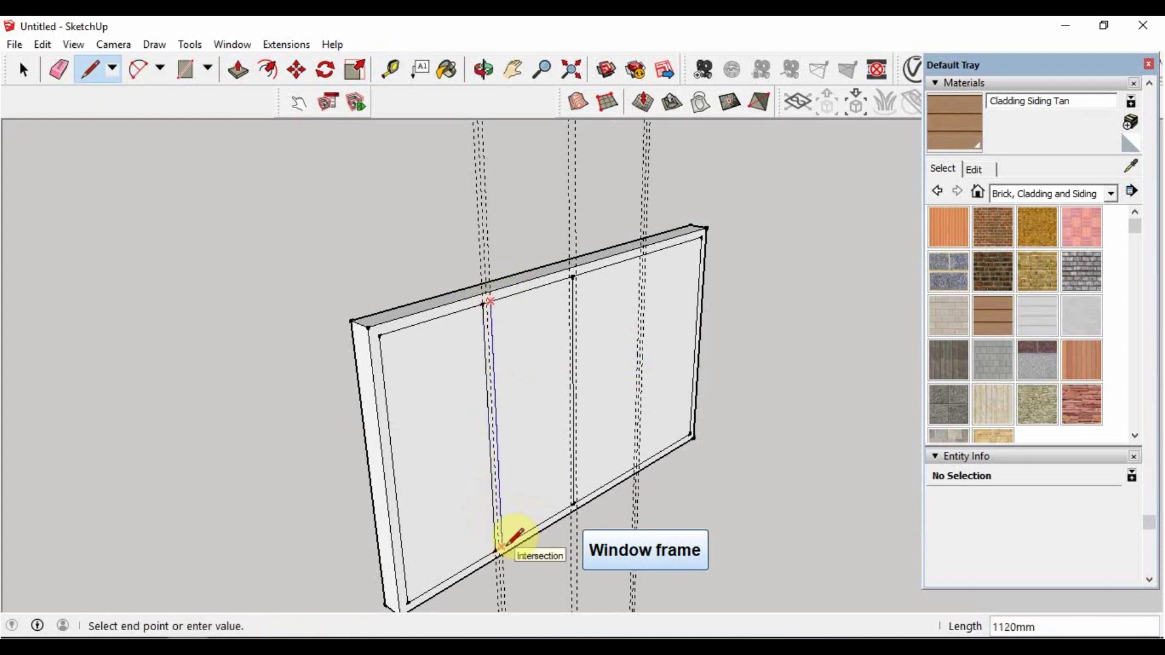
pyautogui.scroll(3, 570, 274)
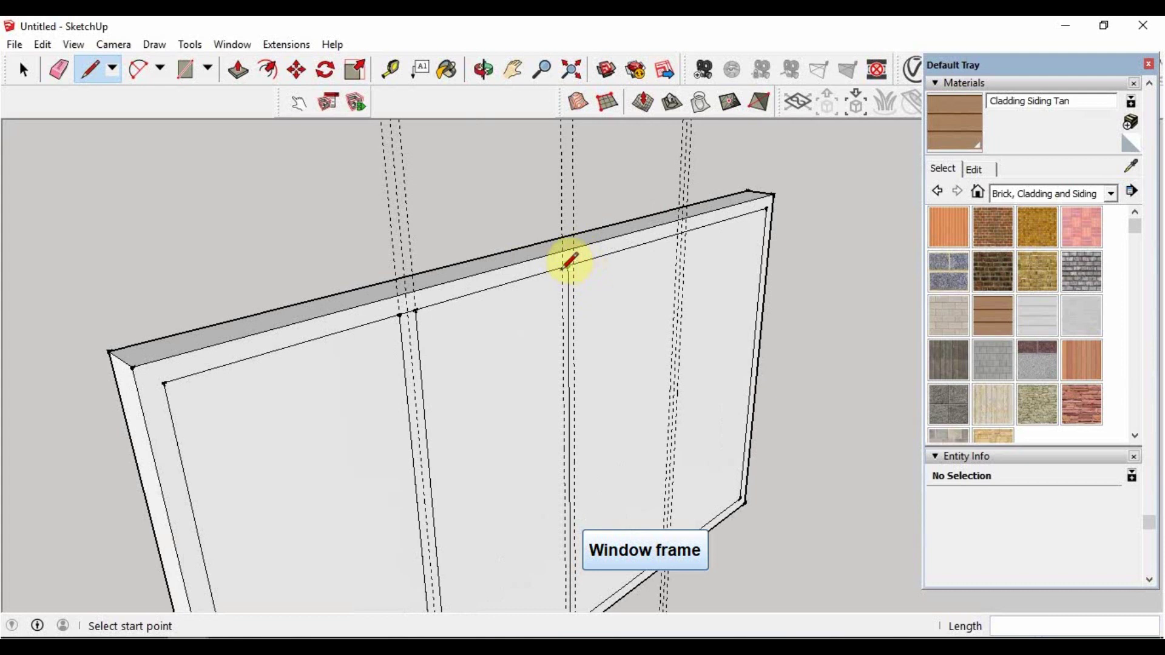
pyautogui.scroll(-3, 558, 513)
pyautogui.scroll(-2, 570, 547)
pyautogui.scroll(5, 570, 597)
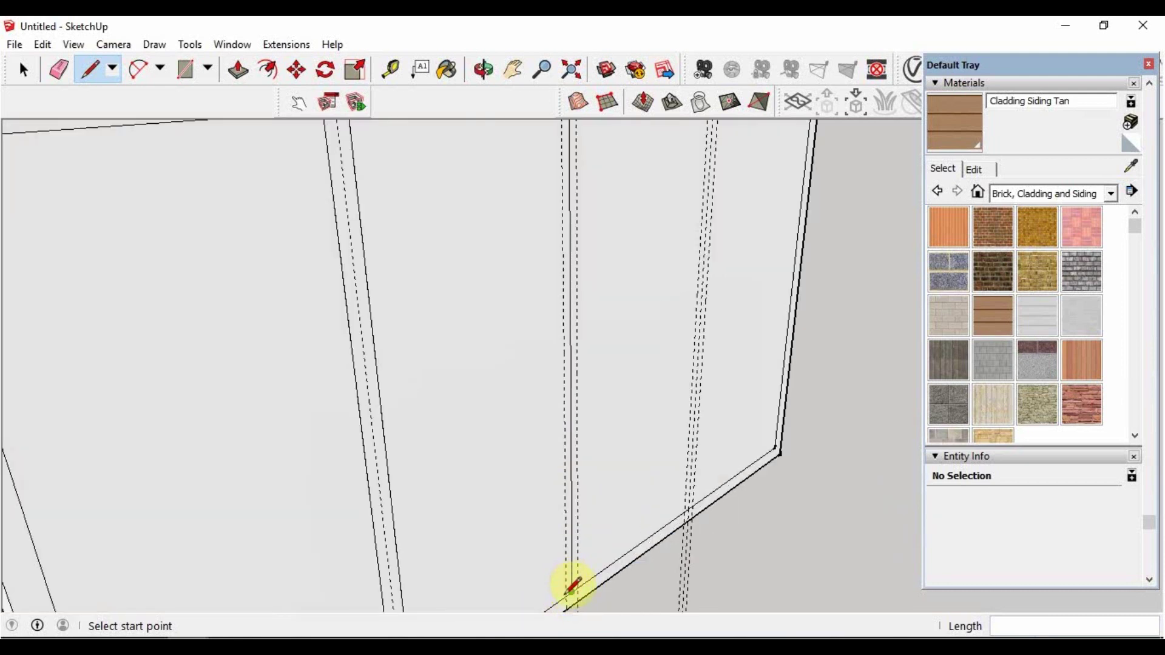
pyautogui.click(511, 69)
pyautogui.moveTo(528, 255); pyautogui.dragTo(512, 346)
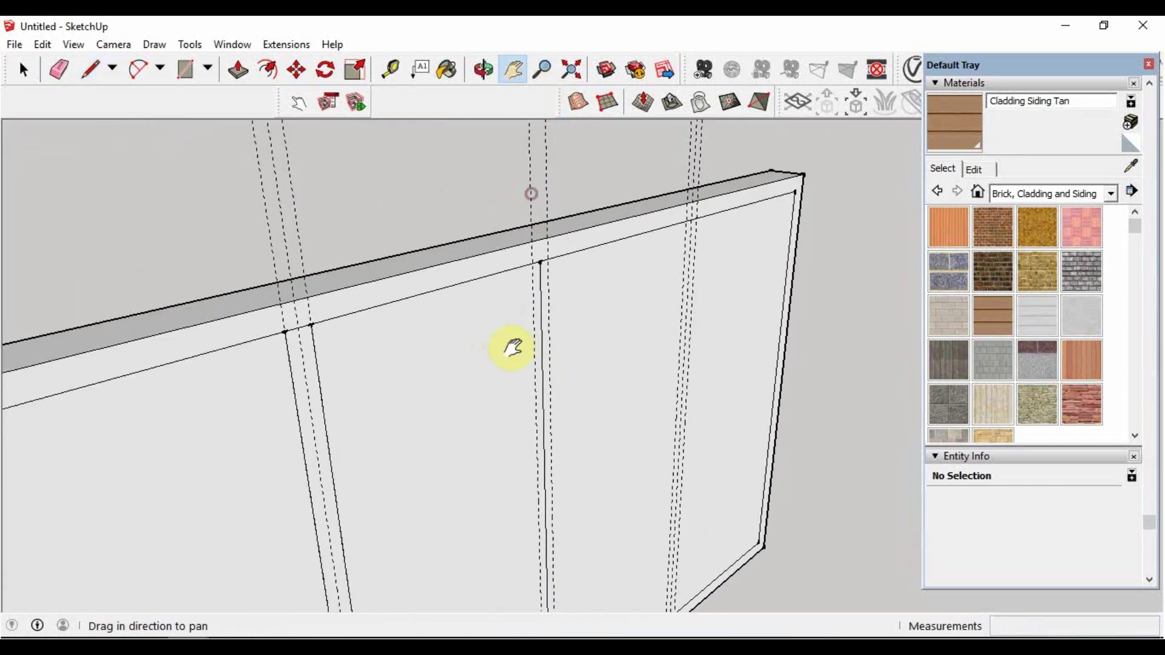
pyautogui.click(539, 262)
# Bring the whole window frame into view, then select all guide lines and erase them
pyautogui.scroll(-3, 552, 258)
pyautogui.click(513, 70)
pyautogui.scroll(4, 544, 286)
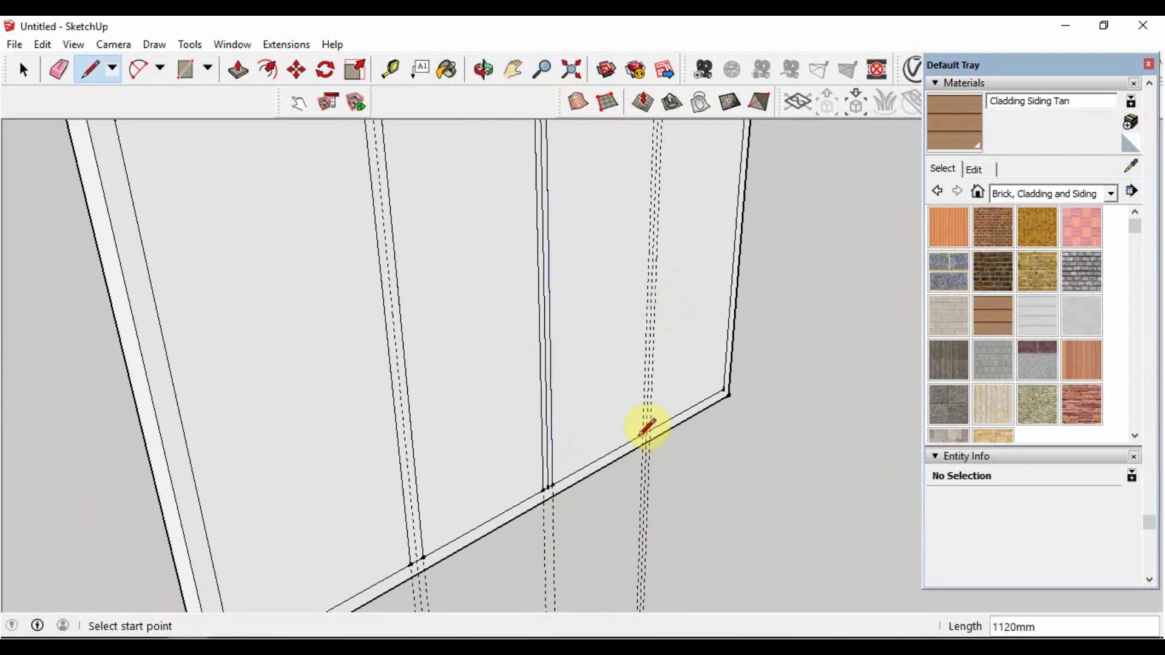
pyautogui.click(513, 70)
pyautogui.moveTo(509, 235); pyautogui.dragTo(567, 279)
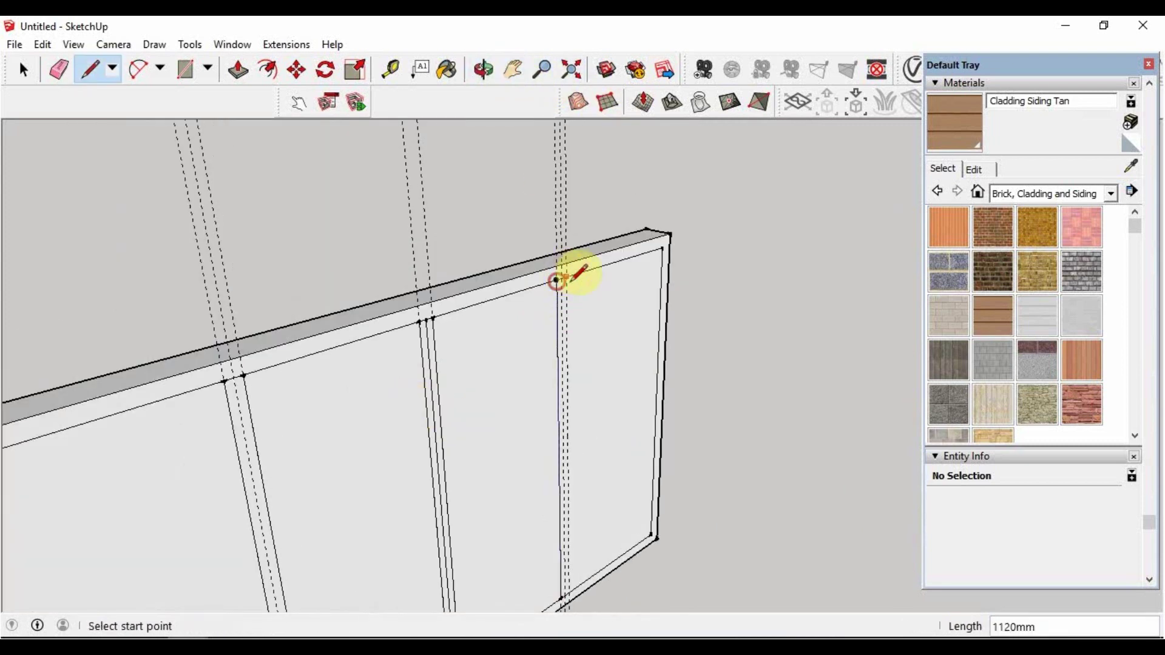
pyautogui.click(513, 70)
pyautogui.moveTo(410, 471); pyautogui.dragTo(481, 408)
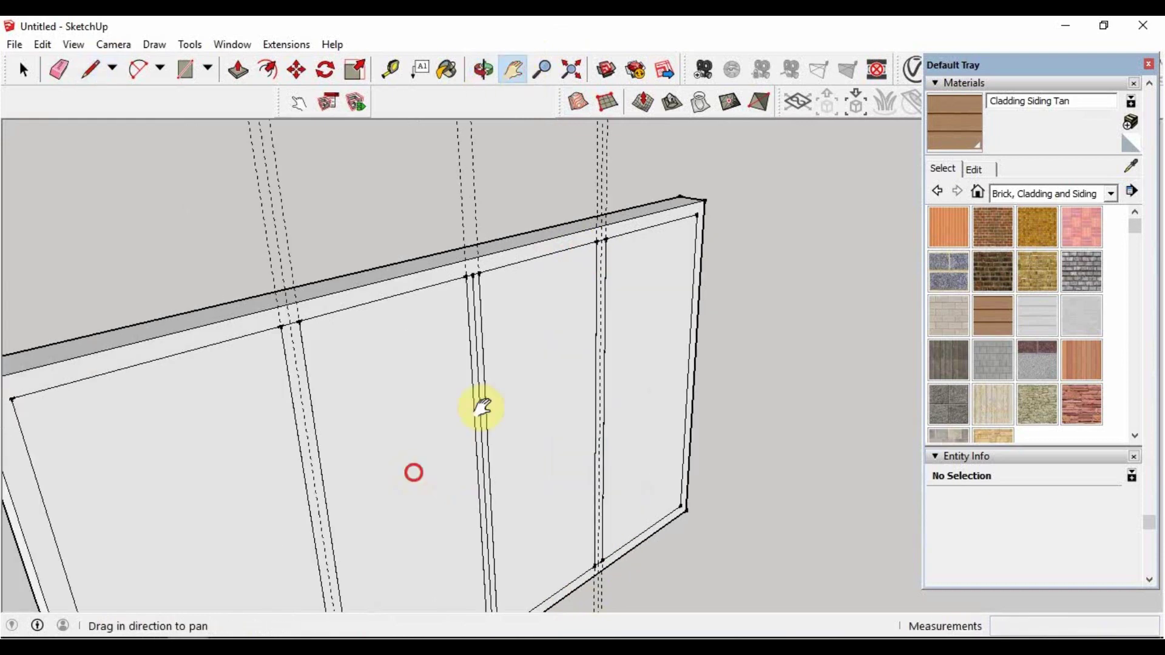
pyautogui.click(23, 71)
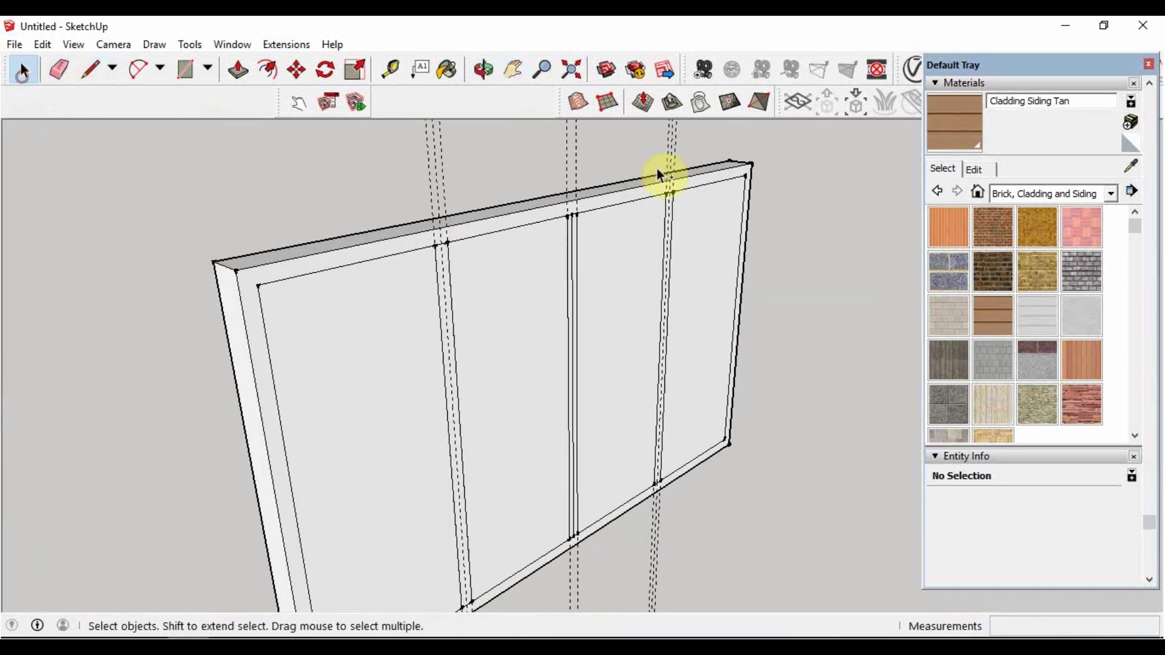
pyautogui.moveTo(411, 159); pyautogui.dragTo(408, 156)
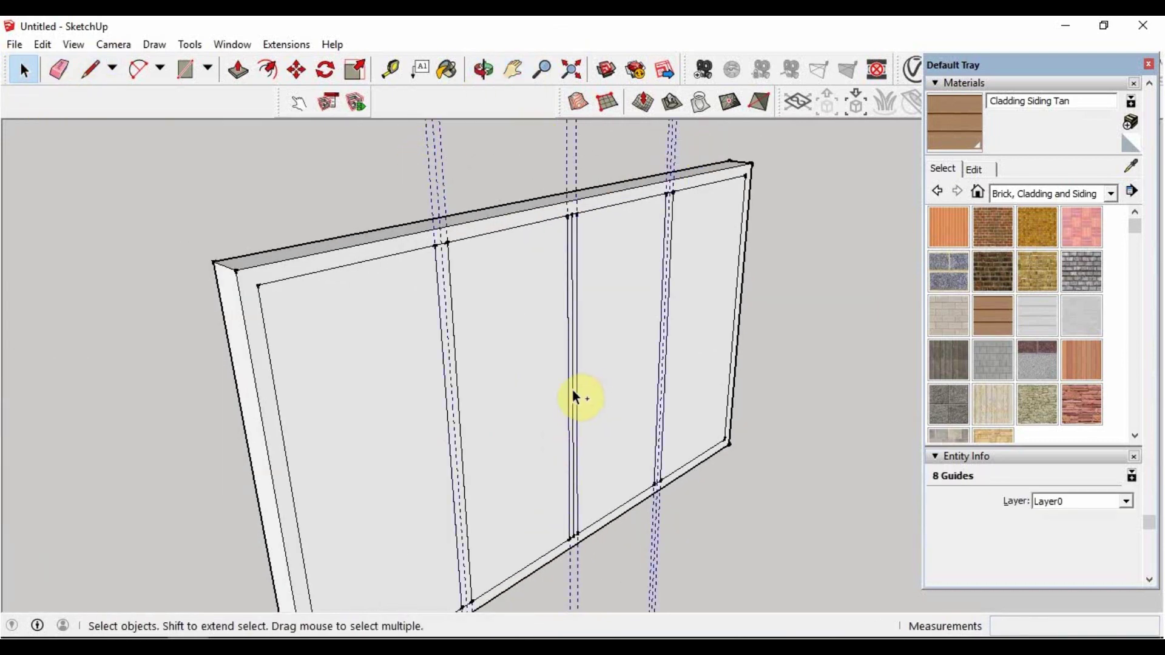
pyautogui.keyDown('shift'); pyautogui.click(575, 397); pyautogui.keyUp('shift')
pyautogui.rightClick(444, 281)
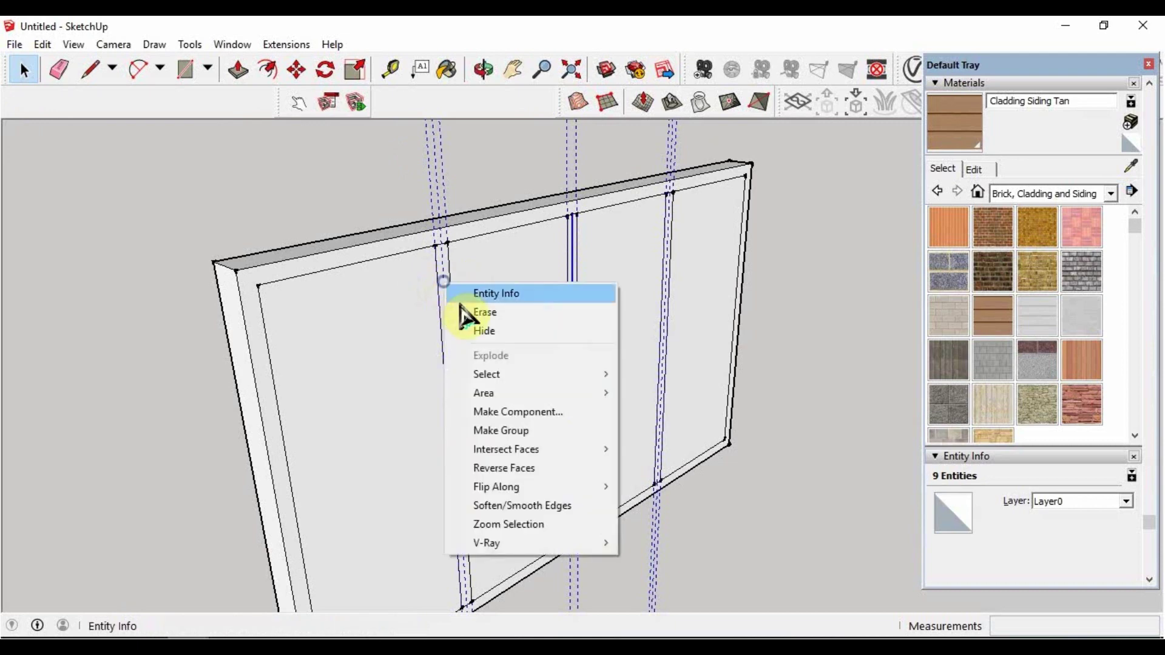
pyautogui.click(484, 311)
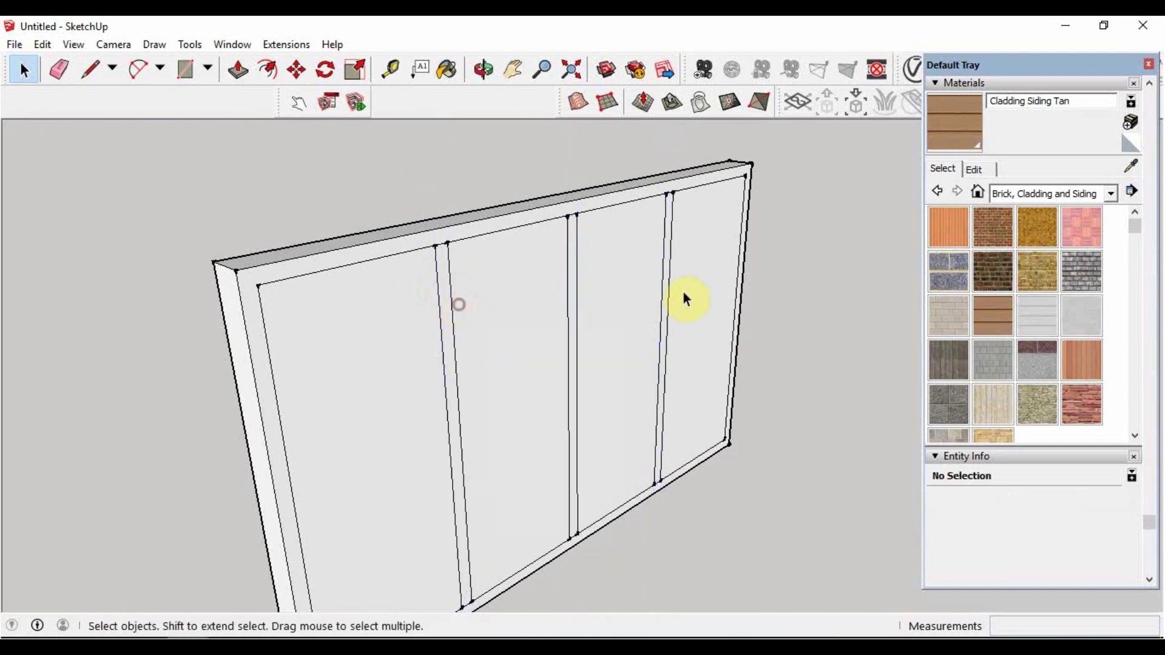
# Select the infill panels and push the left panel back, then undo the recess
pyautogui.click(237, 73)
pyautogui.click(23, 69)
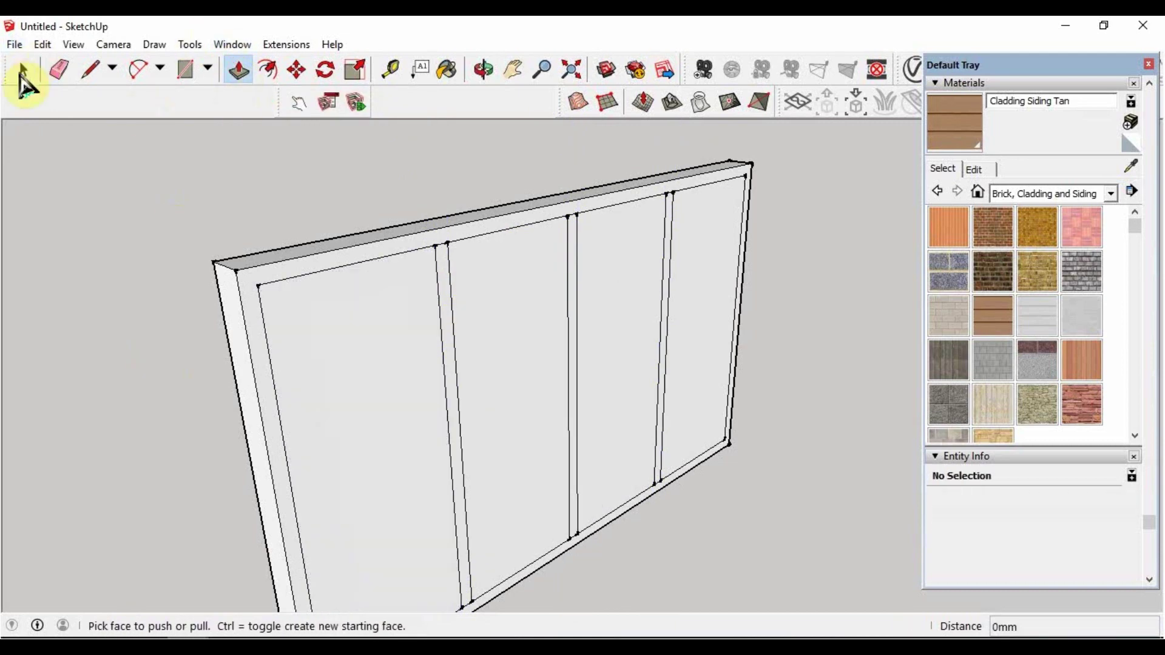
pyautogui.click(364, 341)
pyautogui.keyDown('shift'); pyautogui.click(563, 338); pyautogui.keyUp('shift')
pyautogui.keyDown('shift'); pyautogui.click(704, 283); pyautogui.keyUp('shift')
pyautogui.click(238, 71)
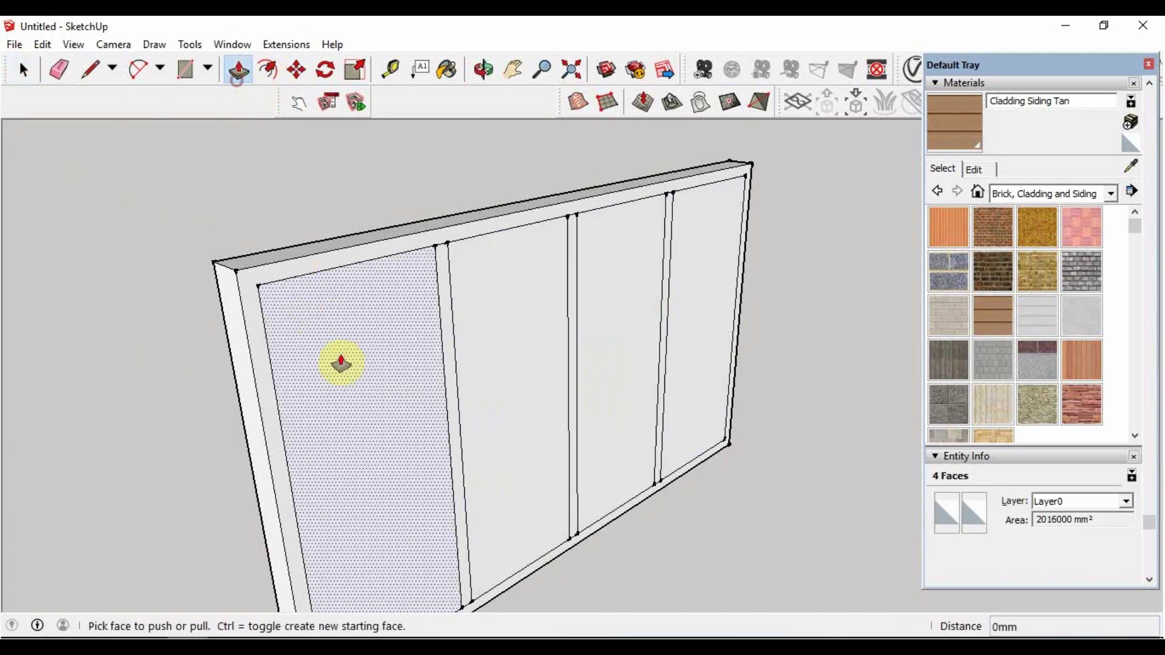
pyautogui.click(364, 372)
pyautogui.press('Escape')
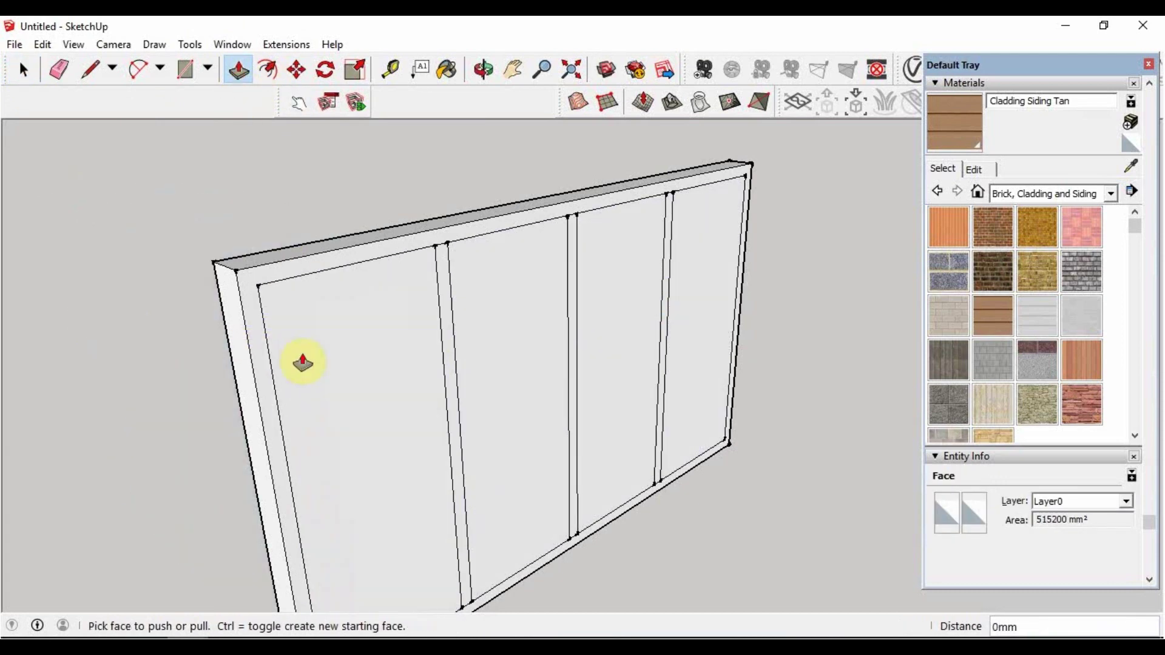
pyautogui.click(328, 362)
pyautogui.press('Escape')
pyautogui.moveTo(364, 356); pyautogui.dragTo(85, 278)
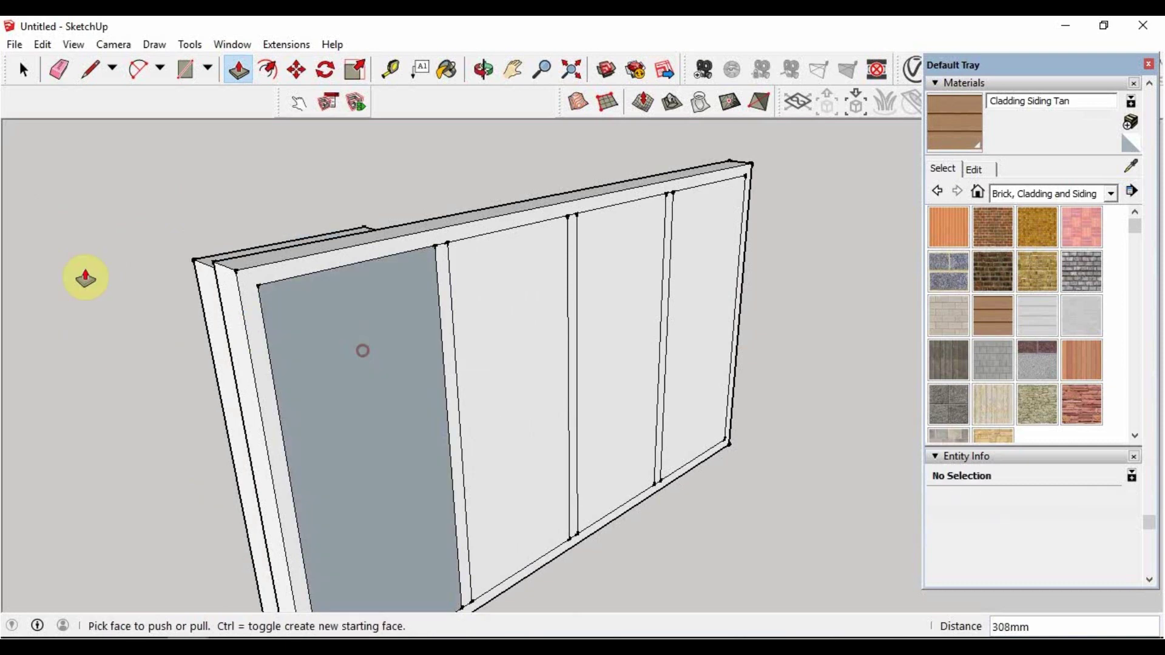
pyautogui.hotkey('ctrl', 'z')
# Retry pulls on the left and middle panels, cancelling each, and orbit closer to the frame
pyautogui.click(315, 331)
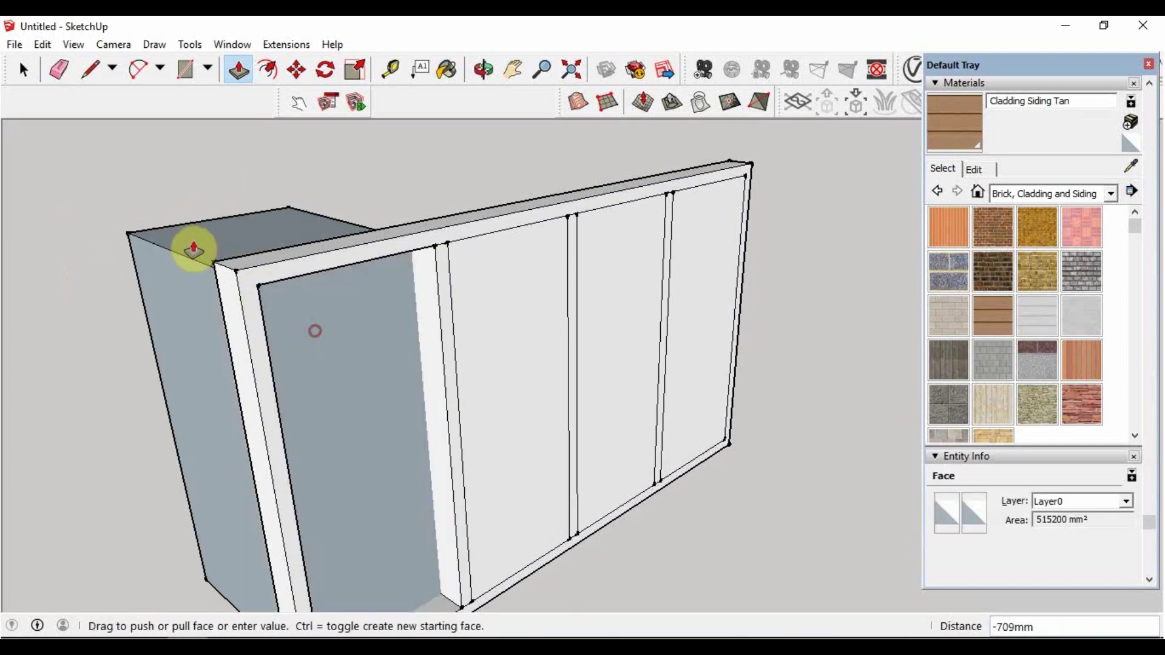
pyautogui.press('Escape')
pyautogui.click(489, 321)
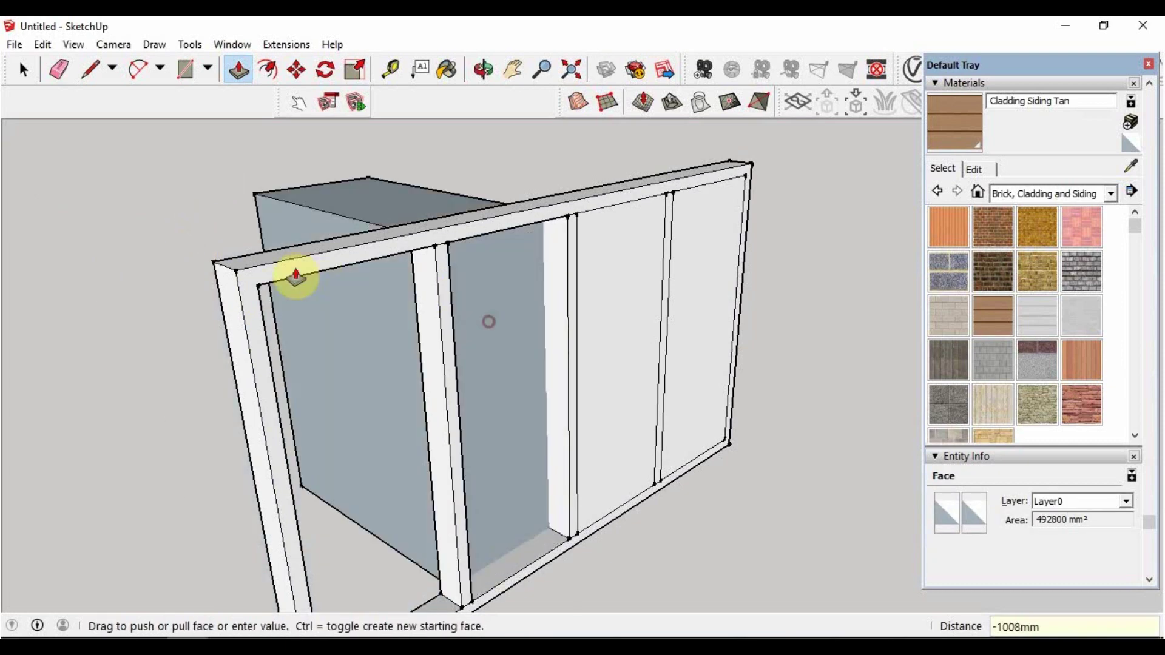
pyautogui.press('Escape')
pyautogui.click(627, 342)
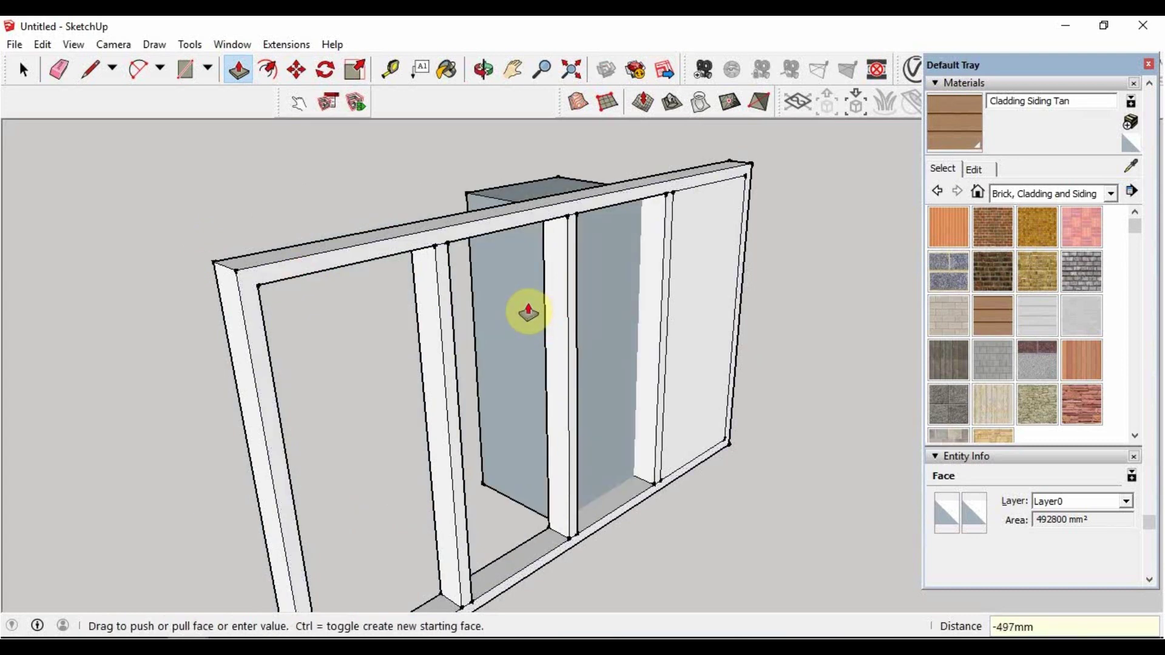
pyautogui.press('Escape')
pyautogui.click(483, 70)
pyautogui.moveTo(497, 158)
pyautogui.mouseDown()
pyautogui.moveTo(533, 122)
pyautogui.moveTo(620, 253)
pyautogui.moveTo(489, 151)
pyautogui.mouseUp()
# Push the middle and right panels through to open the frame, then view it from above
pyautogui.press('p')
pyautogui.click(640, 346)
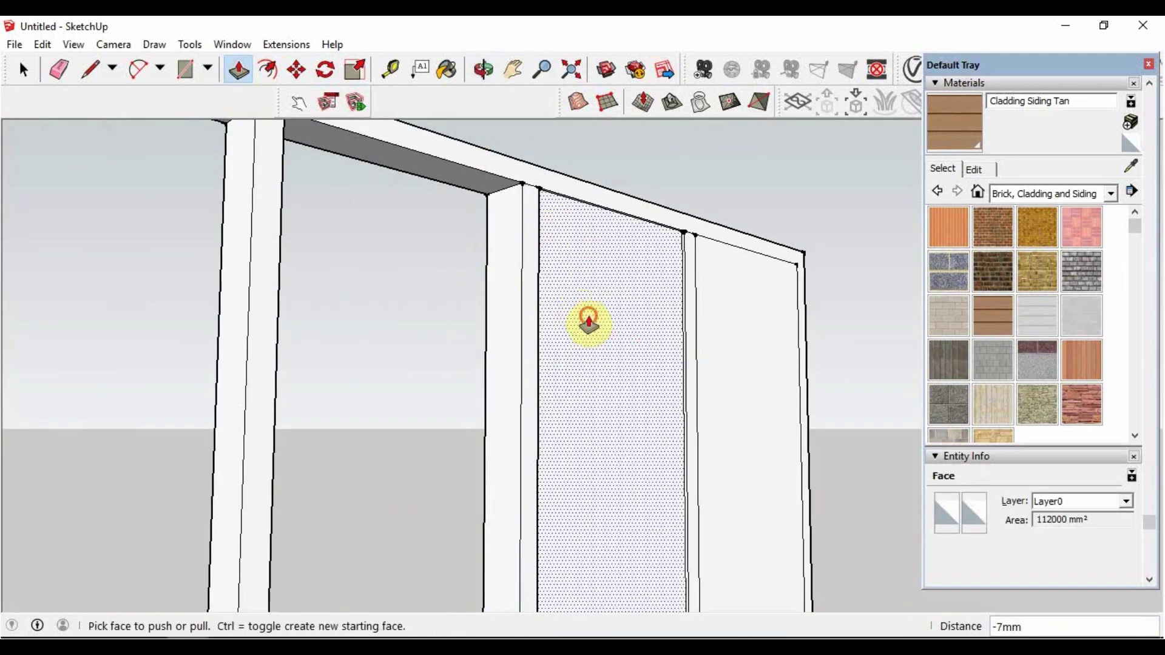
pyautogui.click(510, 229)
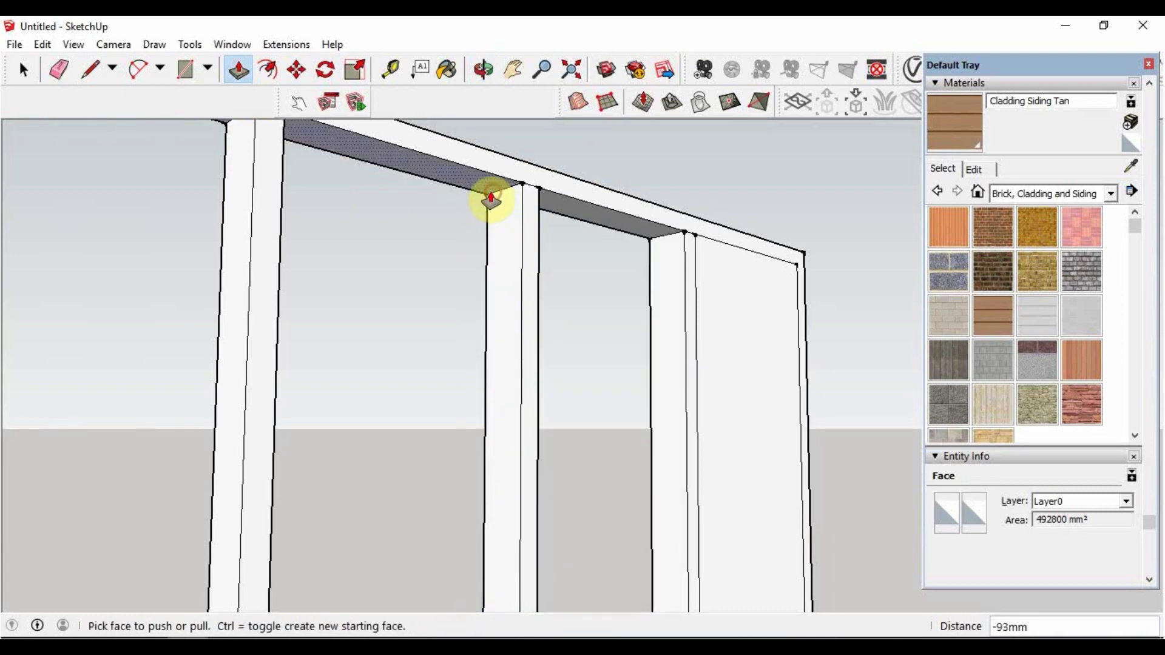
pyautogui.click(750, 337)
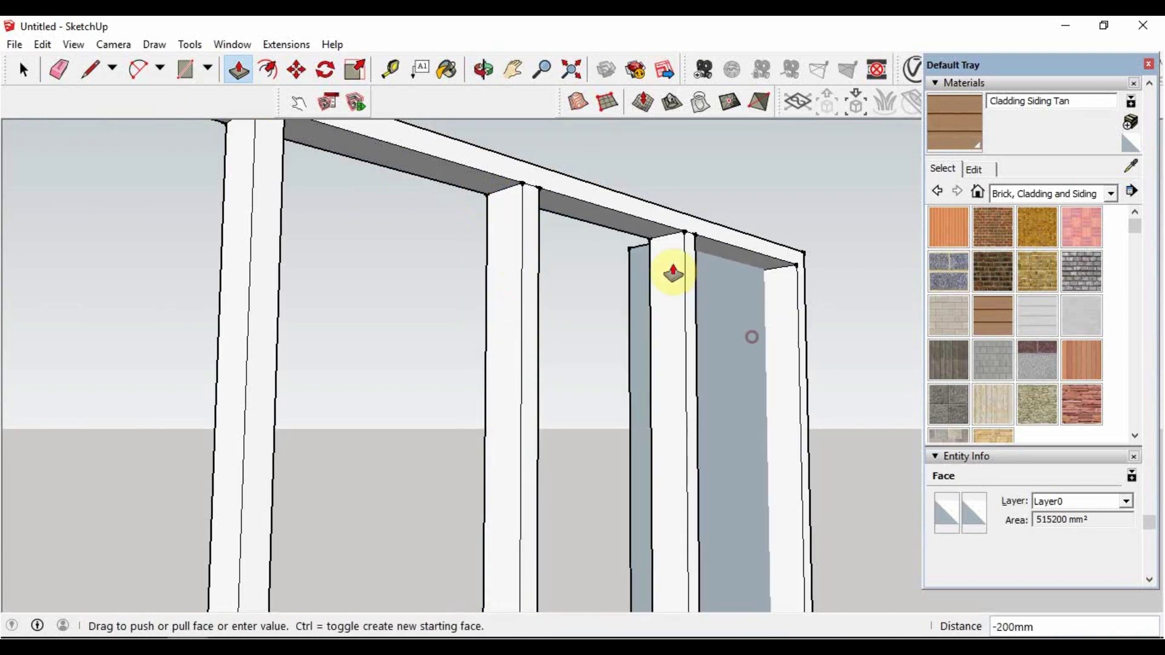
pyautogui.click(649, 245)
pyautogui.click(484, 70)
pyautogui.moveTo(479, 182)
pyautogui.mouseDown()
pyautogui.moveTo(464, 343)
pyautogui.moveTo(479, 304)
pyautogui.mouseUp()
# Zoom to extents and pan to bring the window frame into view
pyautogui.click(513, 70)
pyautogui.moveTo(463, 408); pyautogui.dragTo(539, 304)
pyautogui.click(572, 71)
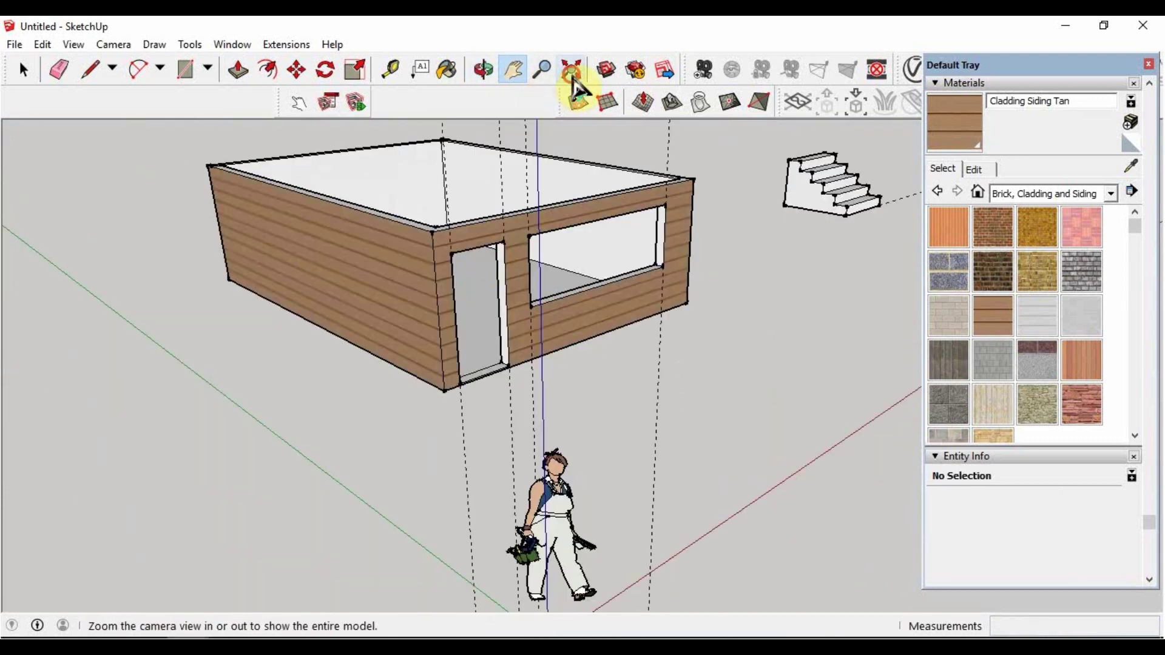
pyautogui.moveTo(364, 285); pyautogui.dragTo(234, 364)
pyautogui.moveTo(661, 231); pyautogui.dragTo(207, 376)
pyautogui.scroll(3, 495, 288)
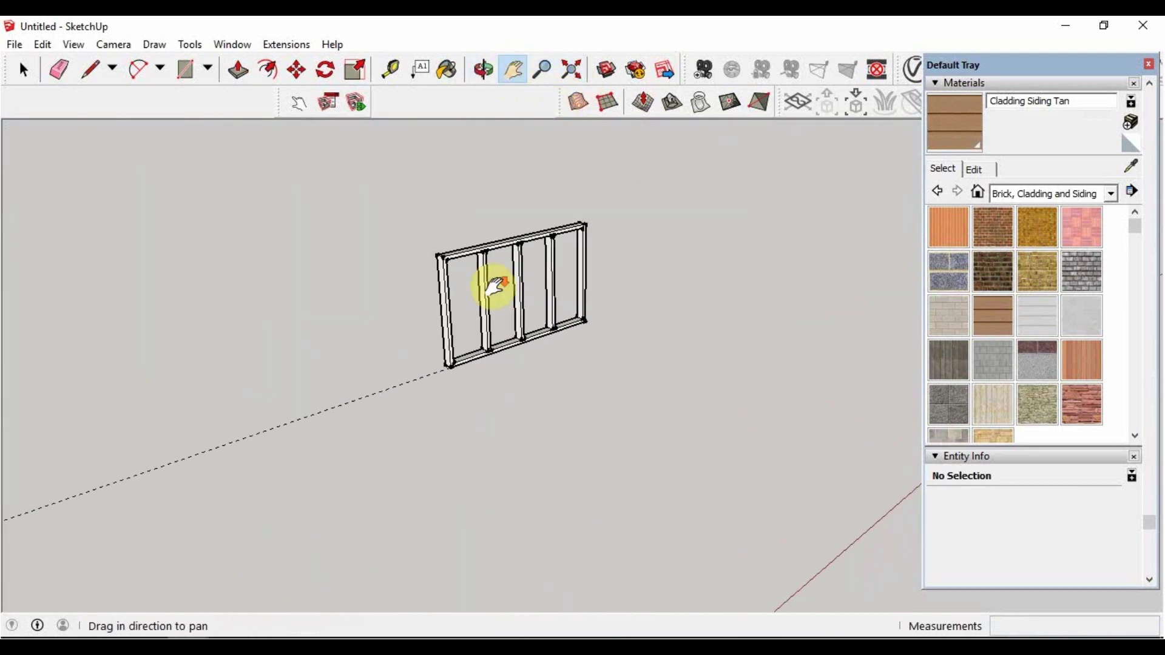
pyautogui.scroll(-3, 495, 288)
pyautogui.moveTo(447, 307); pyautogui.dragTo(569, 302)
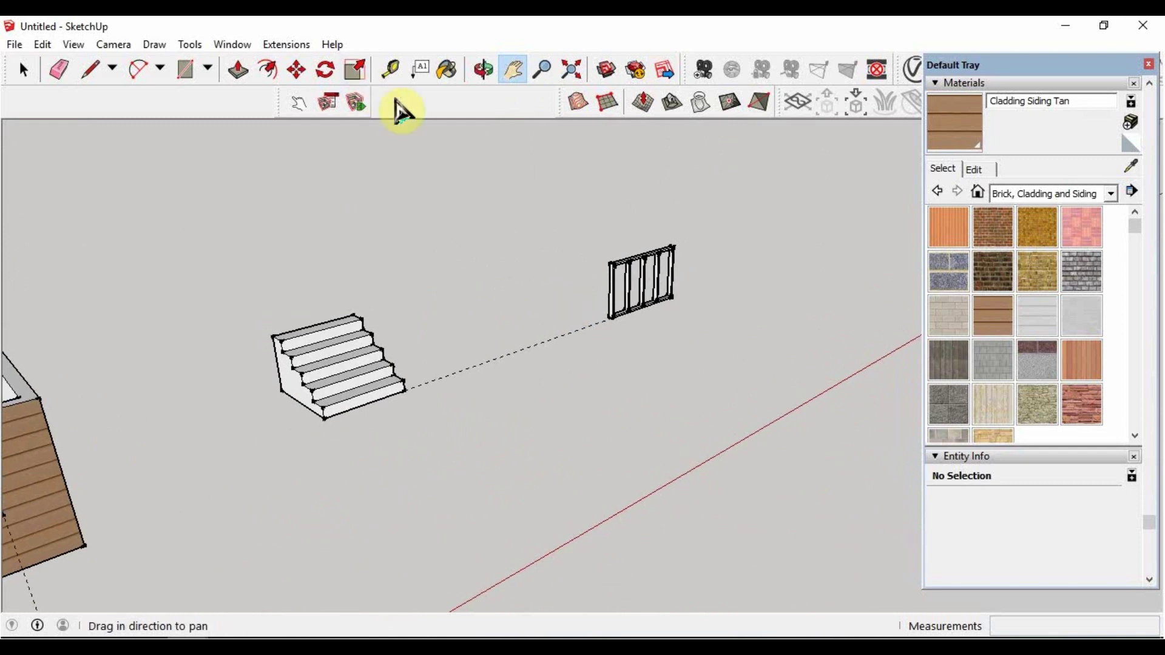
pyautogui.scroll(2, 663, 261)
pyautogui.scroll(2, 660, 259)
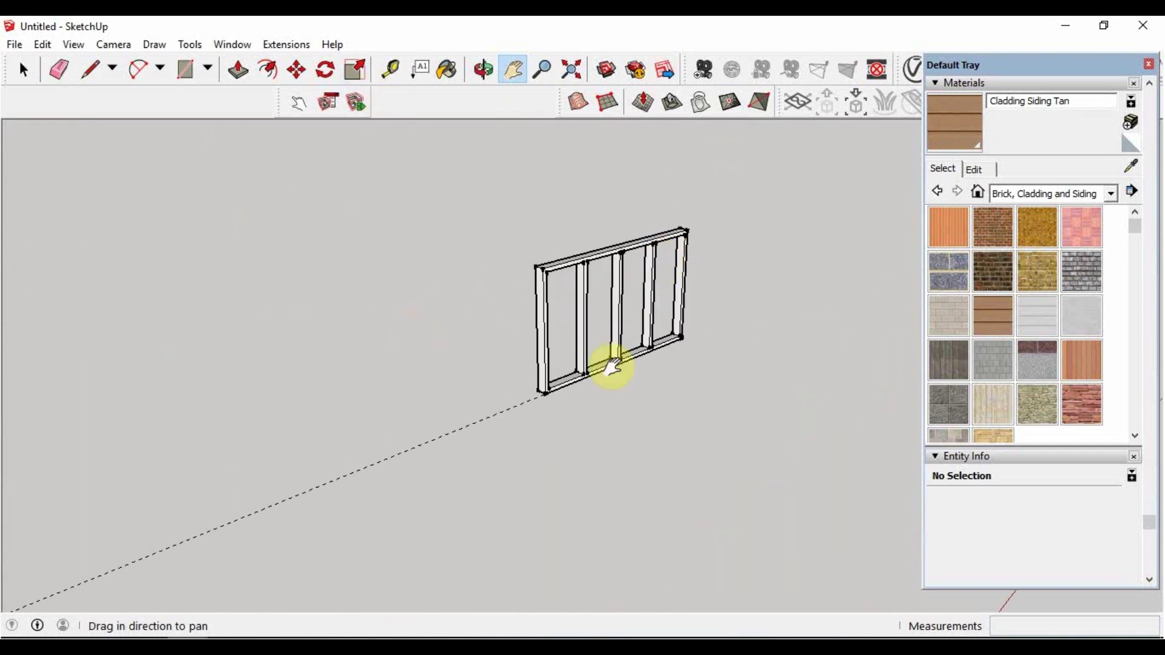
# Crossing-select the entire window frame and make it a group
pyautogui.click(24, 70)
pyautogui.moveTo(753, 408); pyautogui.dragTo(515, 198)
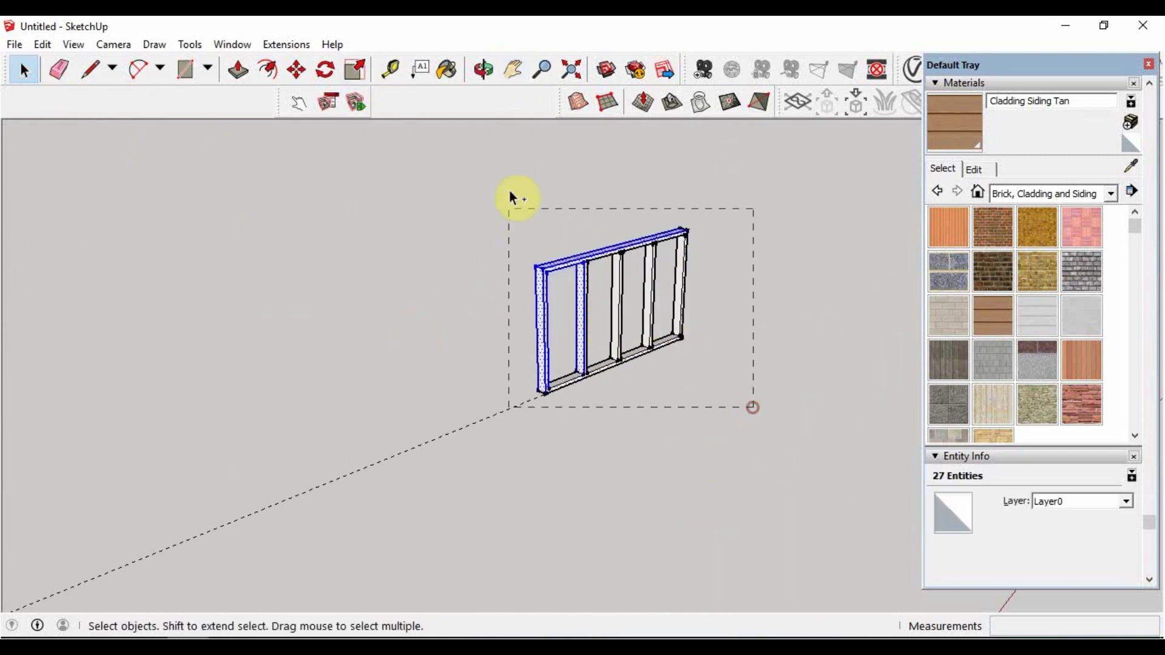
pyautogui.click(122, 199)
pyautogui.click(59, 70)
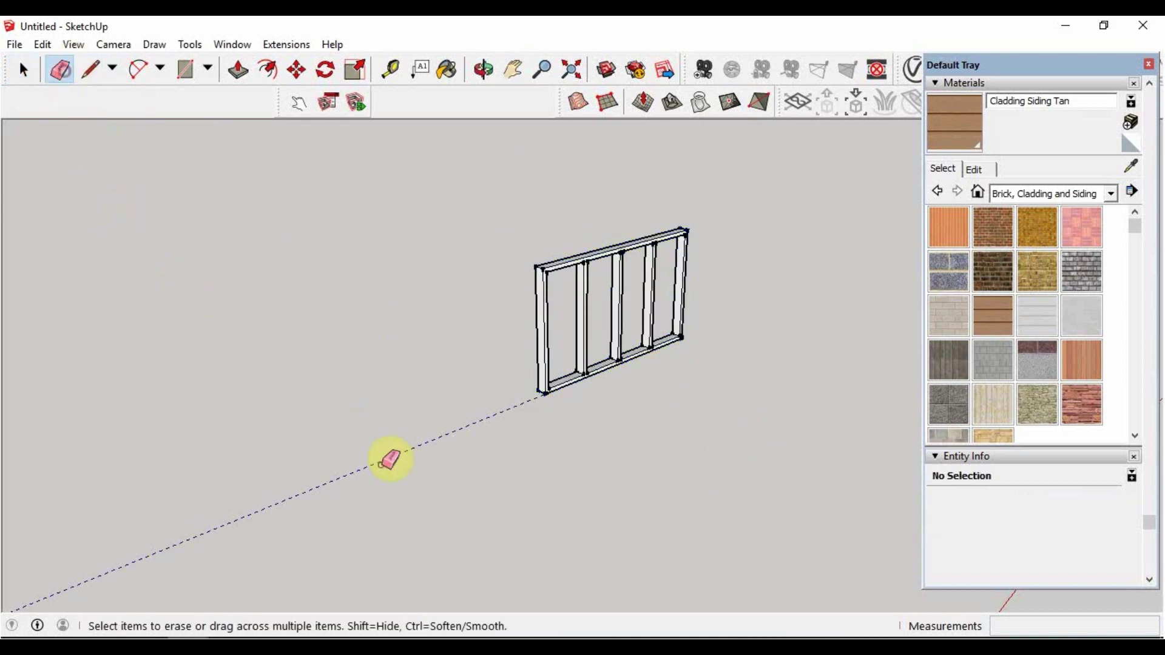
pyautogui.click(24, 70)
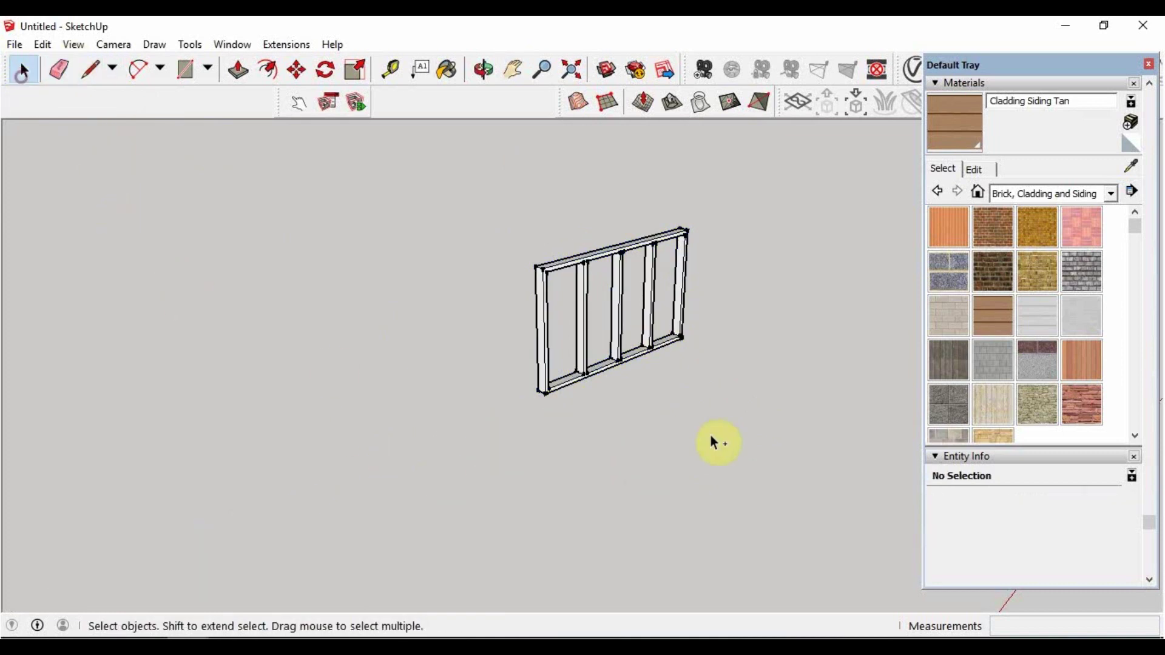
pyautogui.moveTo(730, 443); pyautogui.dragTo(494, 201)
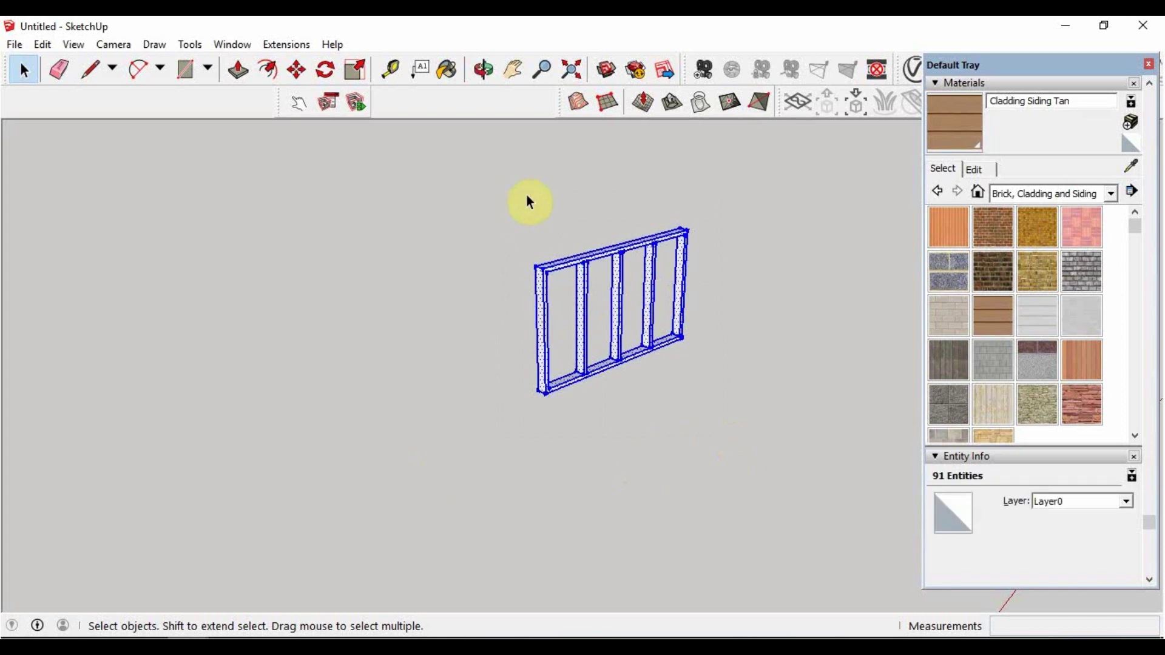
pyautogui.rightClick(586, 308)
pyautogui.click(631, 446)
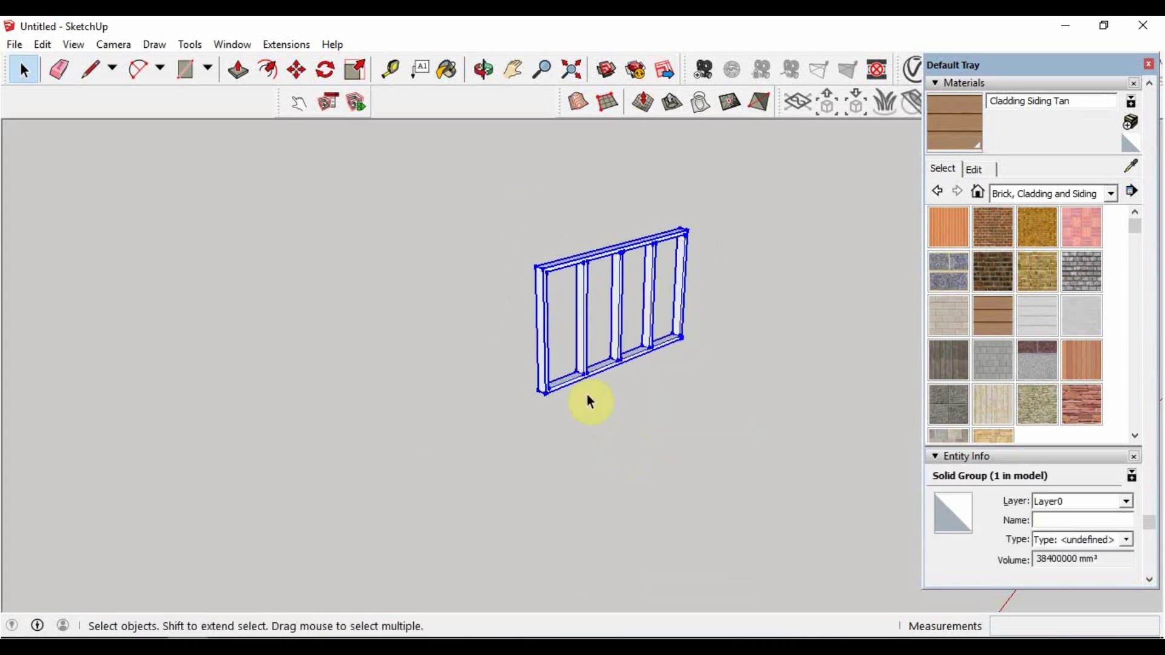
# Reselect the whole frame group and check its context menu without changes
pyautogui.click(461, 296)
pyautogui.click(532, 273)
pyautogui.click(496, 317)
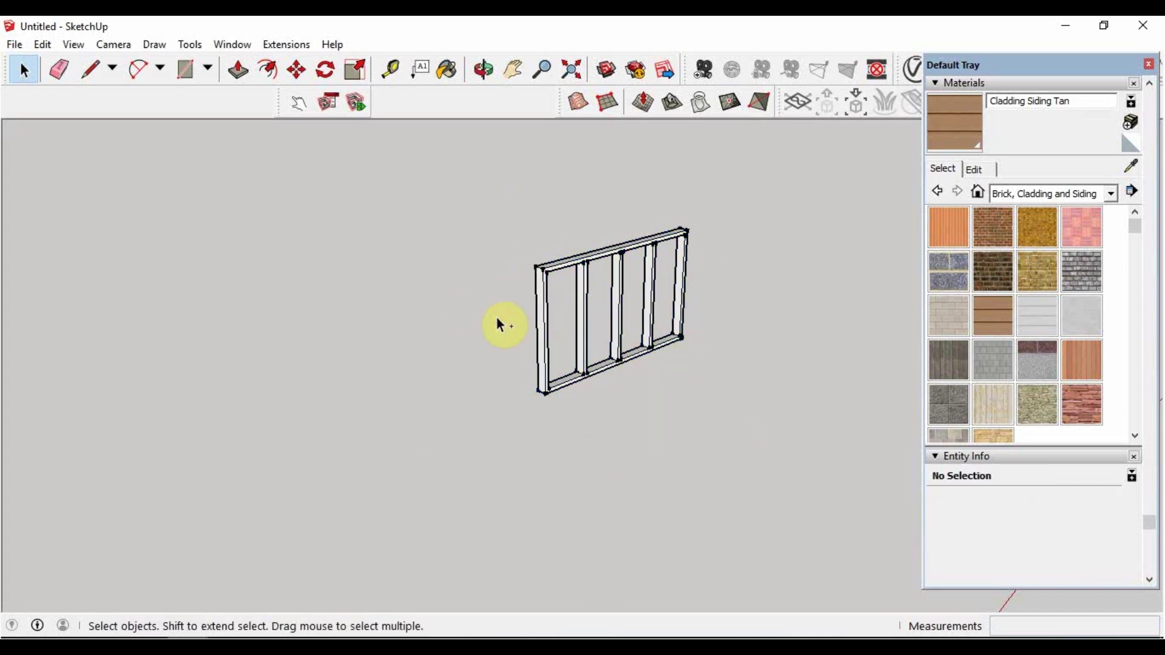
pyautogui.click(541, 364)
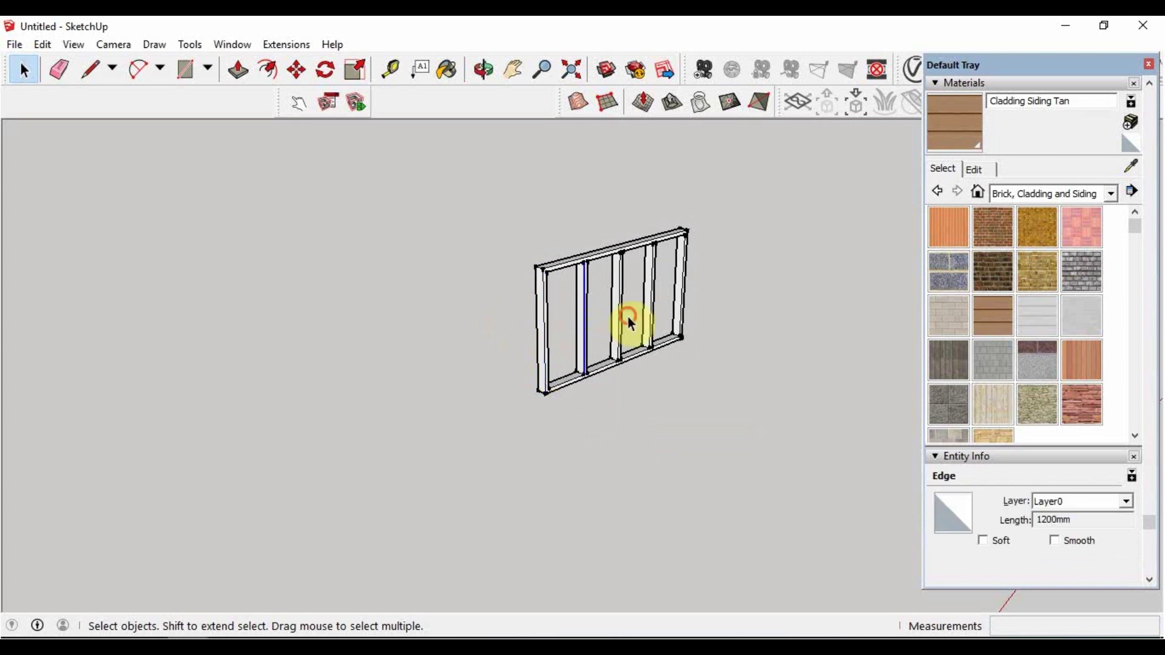
pyautogui.click(394, 291)
pyautogui.moveTo(764, 465); pyautogui.dragTo(522, 190)
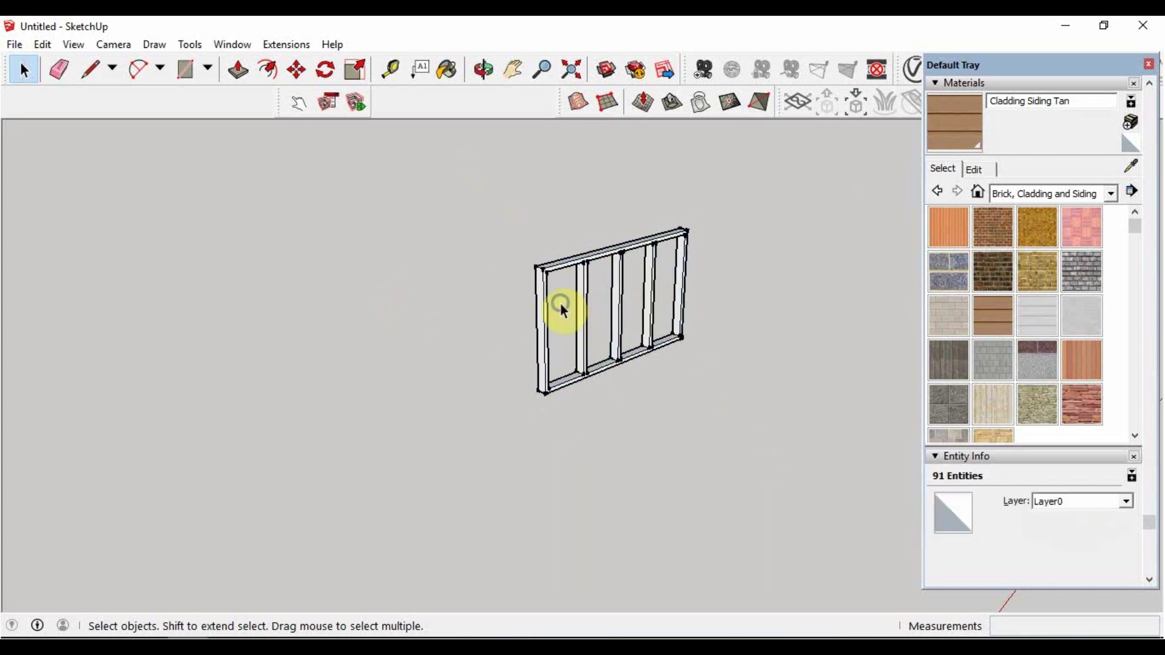
pyautogui.moveTo(764, 464); pyautogui.dragTo(409, 176)
pyautogui.rightClick(542, 267)
pyautogui.click(587, 463)
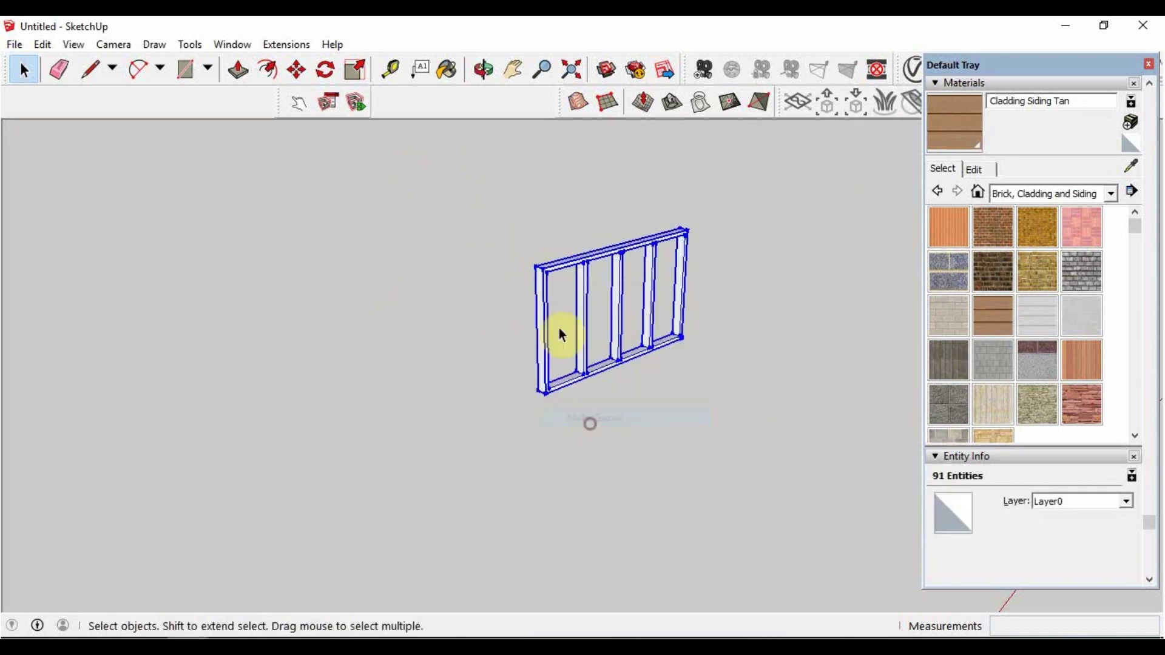
pyautogui.scroll(-1, 429, 243)
# Move the window frame by its corner to a new spot near the stairs
pyautogui.click(513, 70)
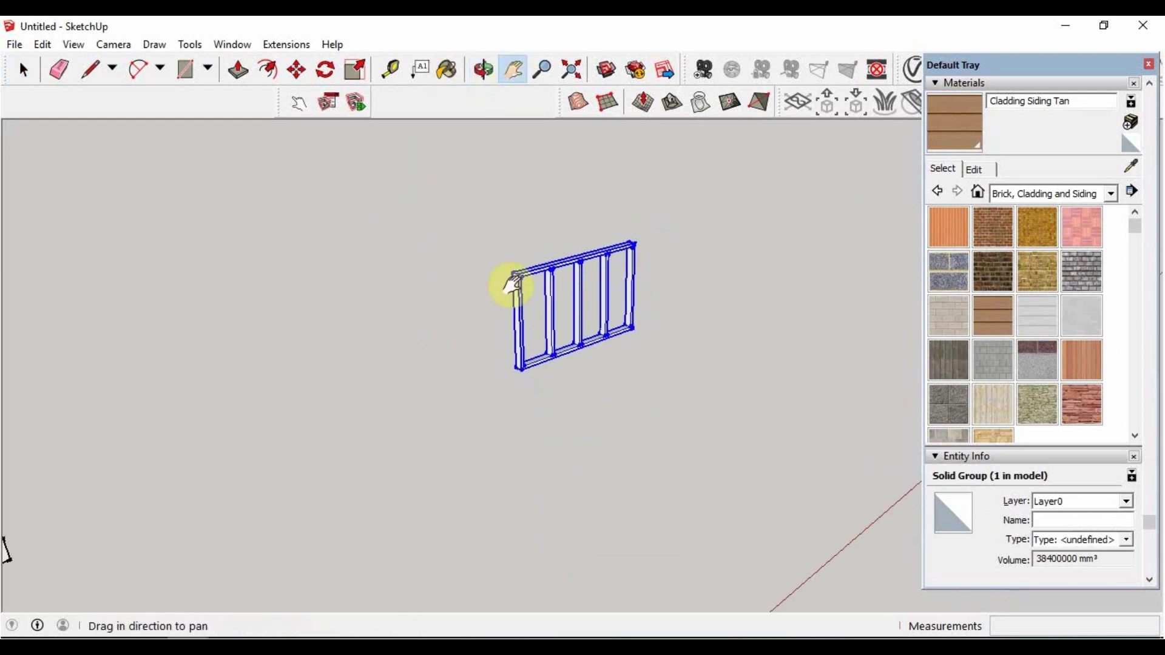
pyautogui.click(297, 70)
pyautogui.click(521, 371)
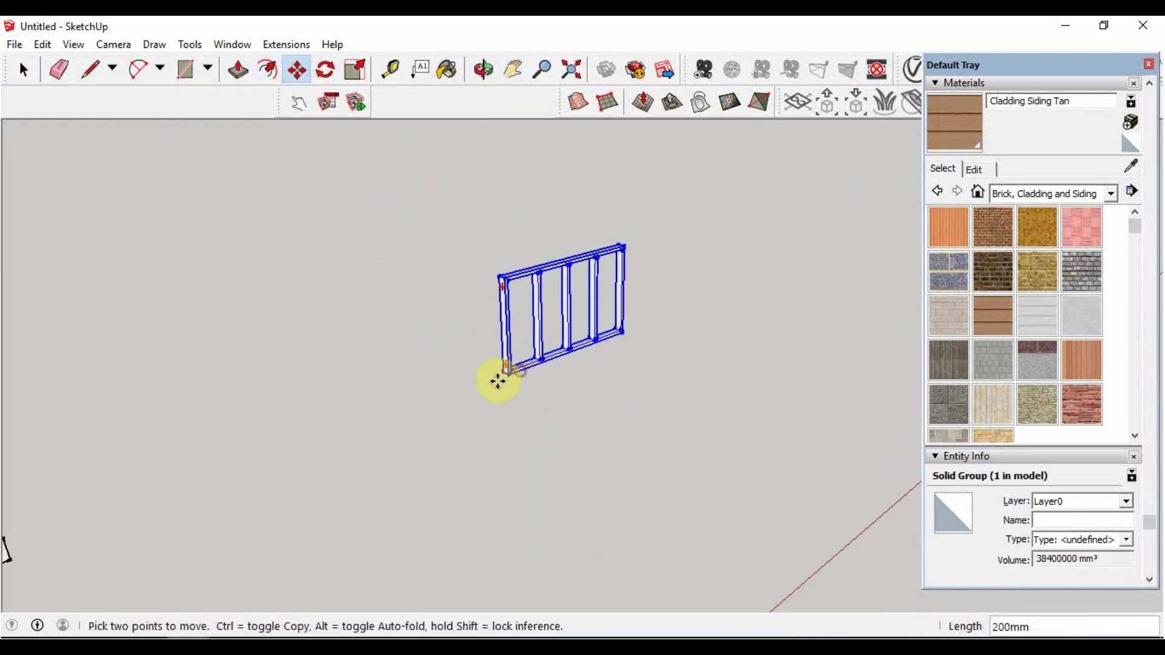
pyautogui.click(252, 466)
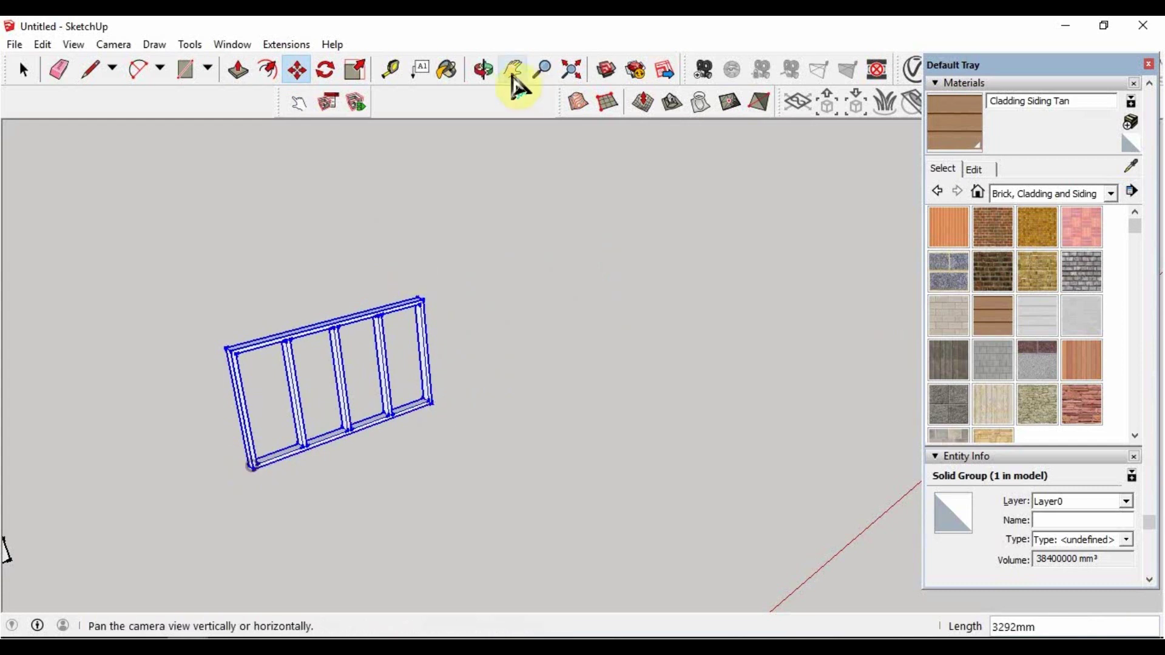
pyautogui.click(512, 70)
pyautogui.moveTo(395, 331); pyautogui.dragTo(528, 271)
# Try rotating the frame about its bottom corner, cancelling the unfinished rotation
pyautogui.click(327, 73)
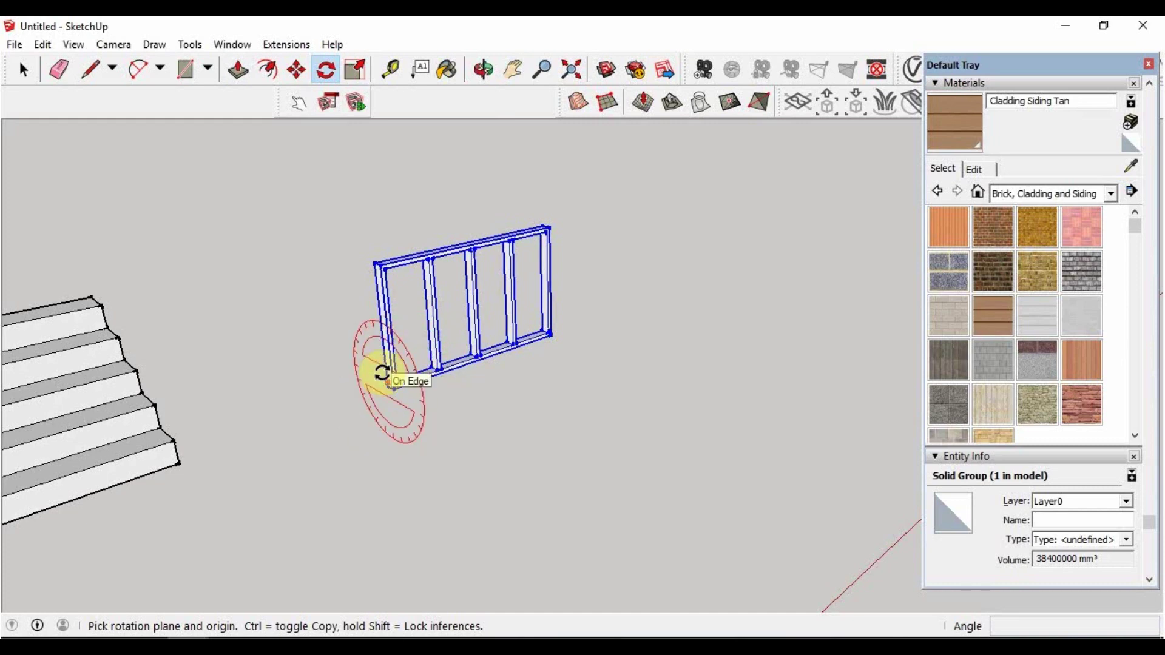
pyautogui.click(393, 392)
pyautogui.click(276, 434)
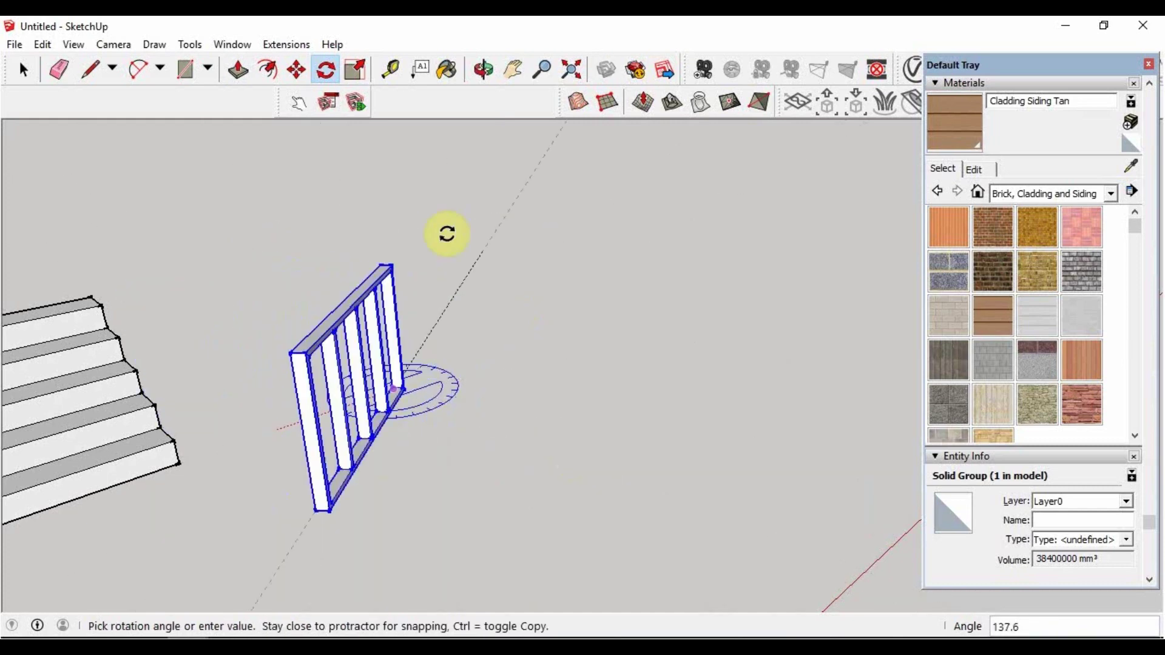
pyautogui.click(275, 432)
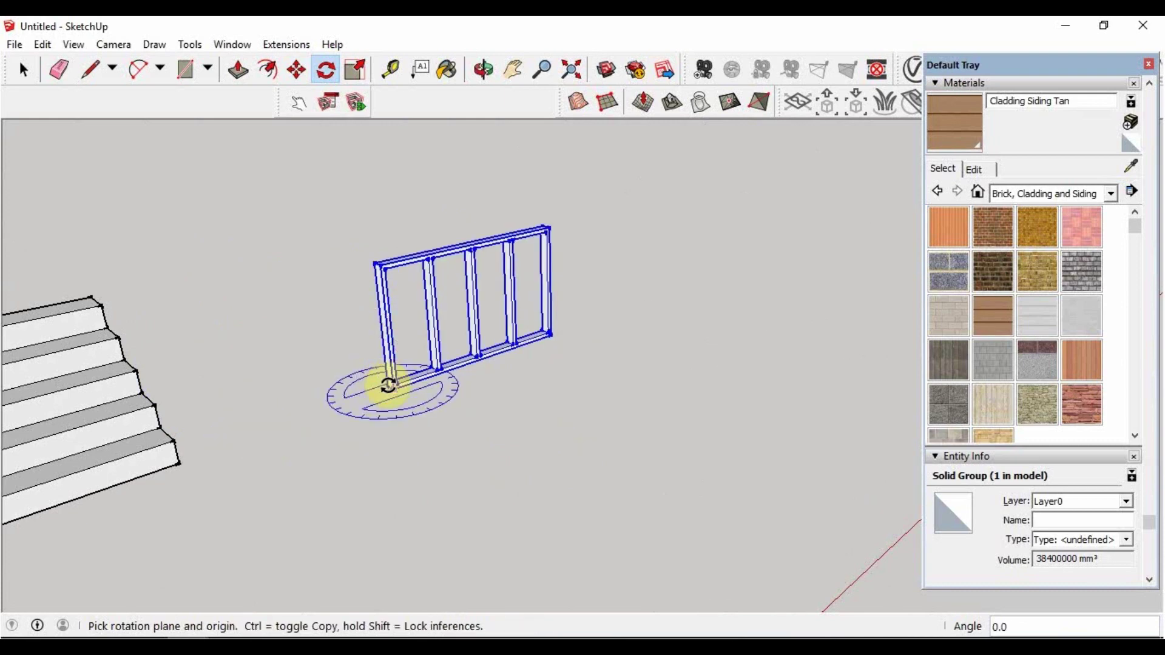
pyautogui.scroll(2, 387, 388)
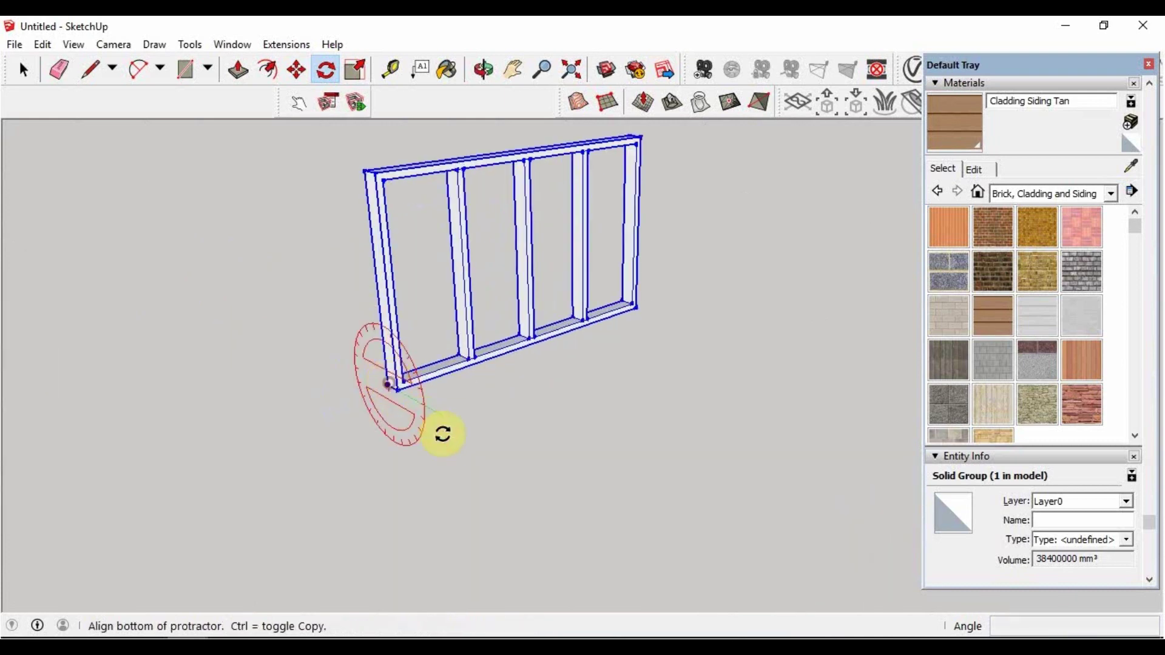
pyautogui.moveTo(389, 382); pyautogui.dragTo(468, 444)
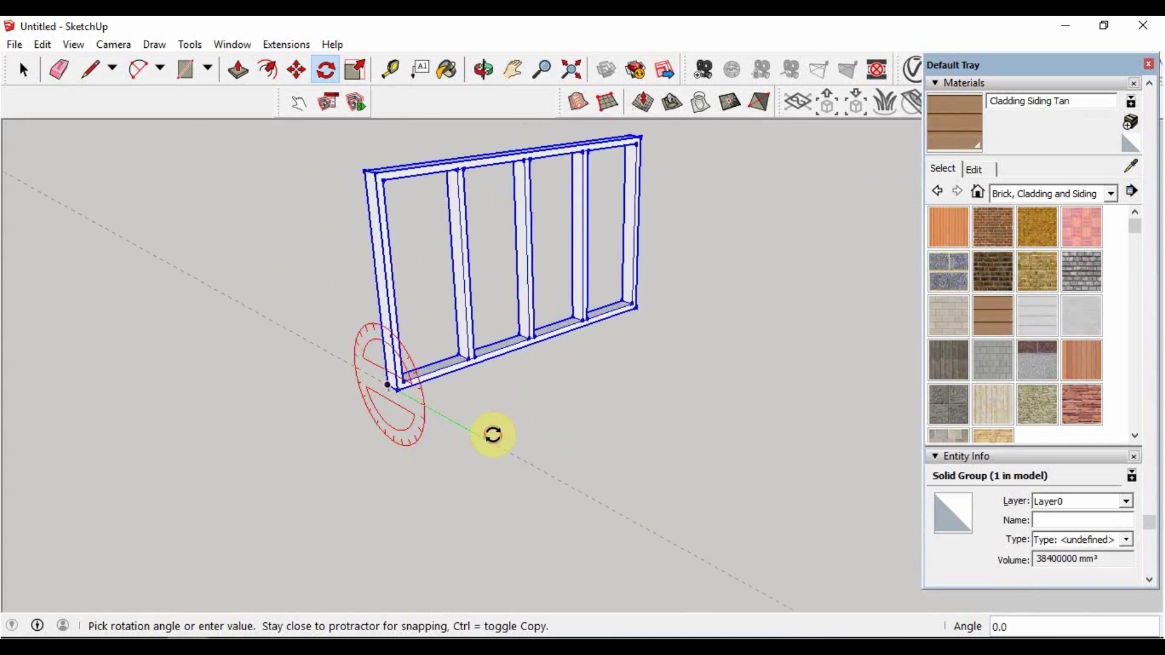
pyautogui.press('Escape')
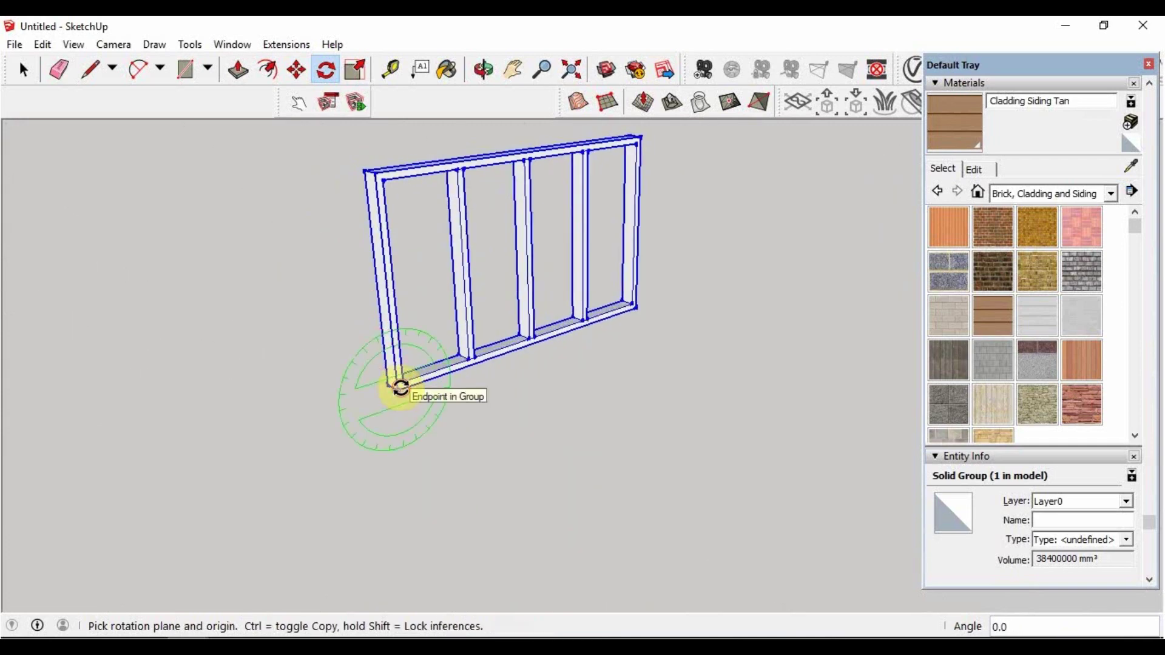
# Rotate the window frame so it stands upright, then clear the selection
pyautogui.moveTo(400, 387); pyautogui.dragTo(265, 436)
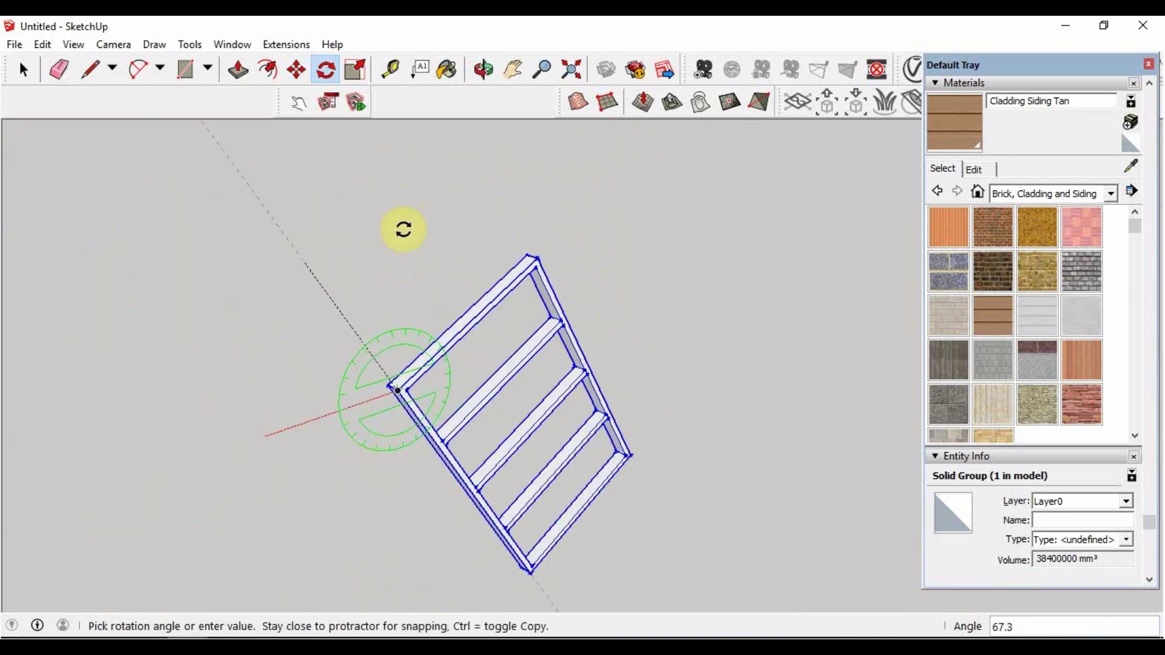
pyautogui.click(284, 428)
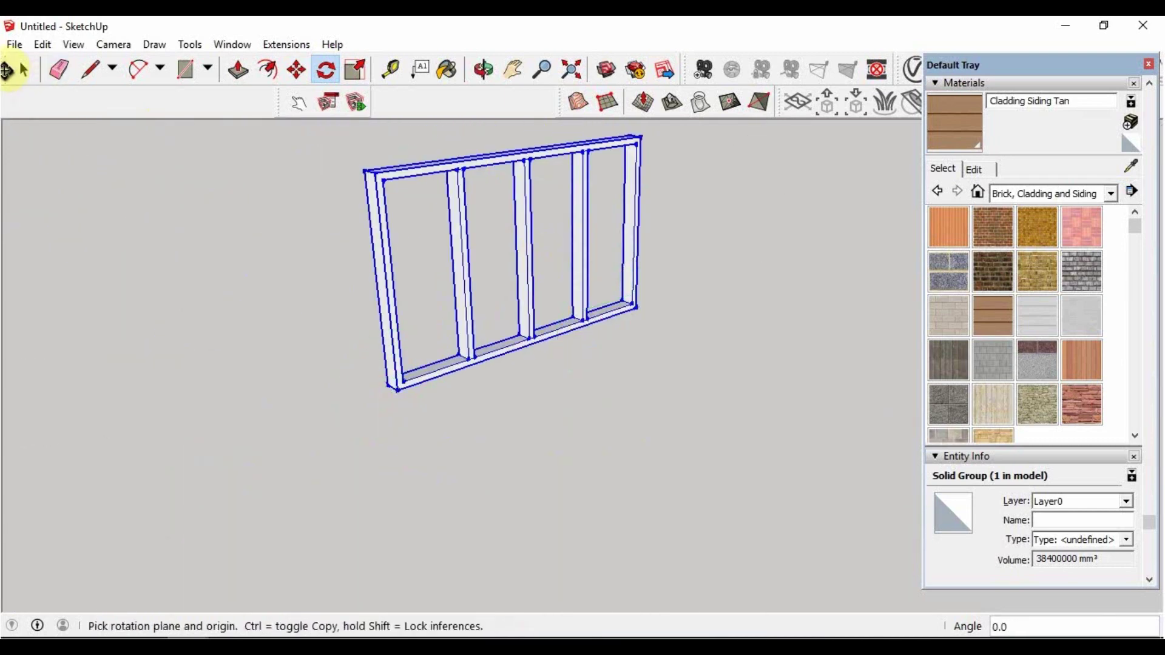
pyautogui.click(23, 70)
pyautogui.click(185, 298)
pyautogui.click(513, 70)
pyautogui.scroll(-2, 538, 304)
pyautogui.scroll(-3, 549, 298)
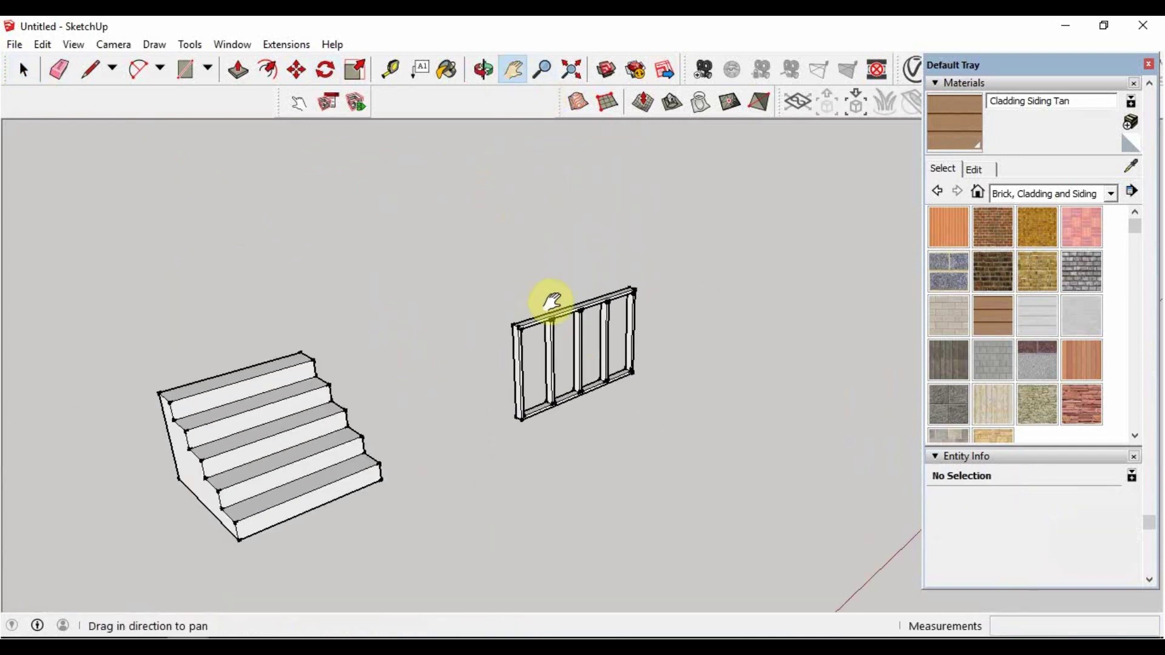
pyautogui.scroll(-3, 479, 362)
pyautogui.moveTo(480, 362); pyautogui.dragTo(606, 286)
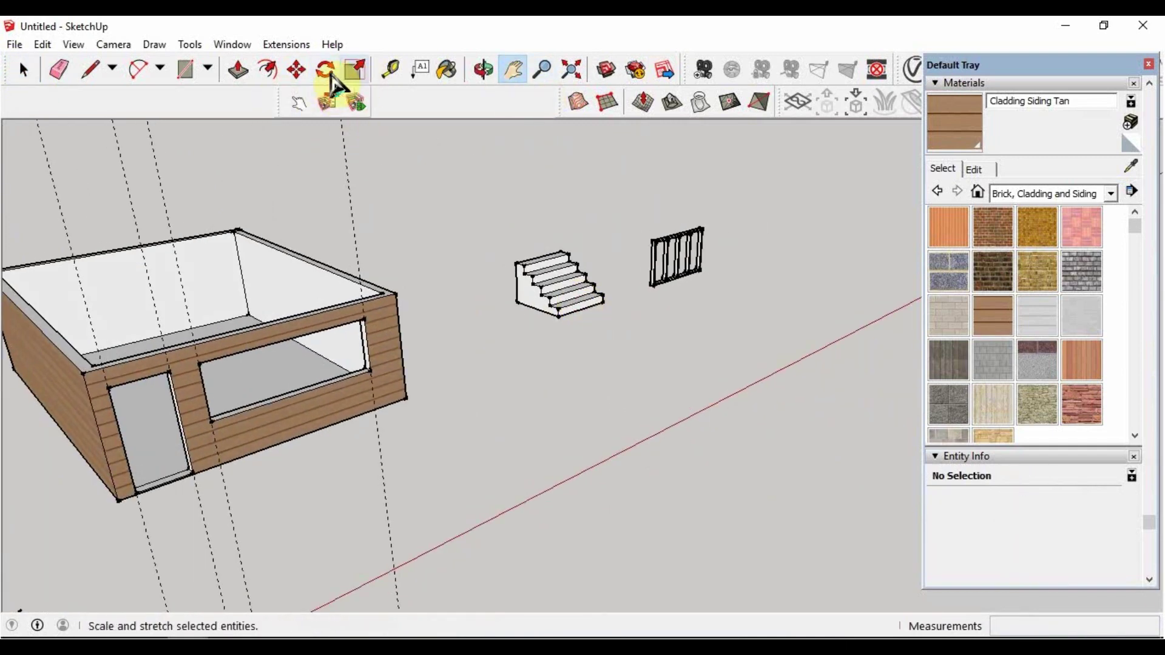
pyautogui.click(420, 69)
pyautogui.click(373, 281)
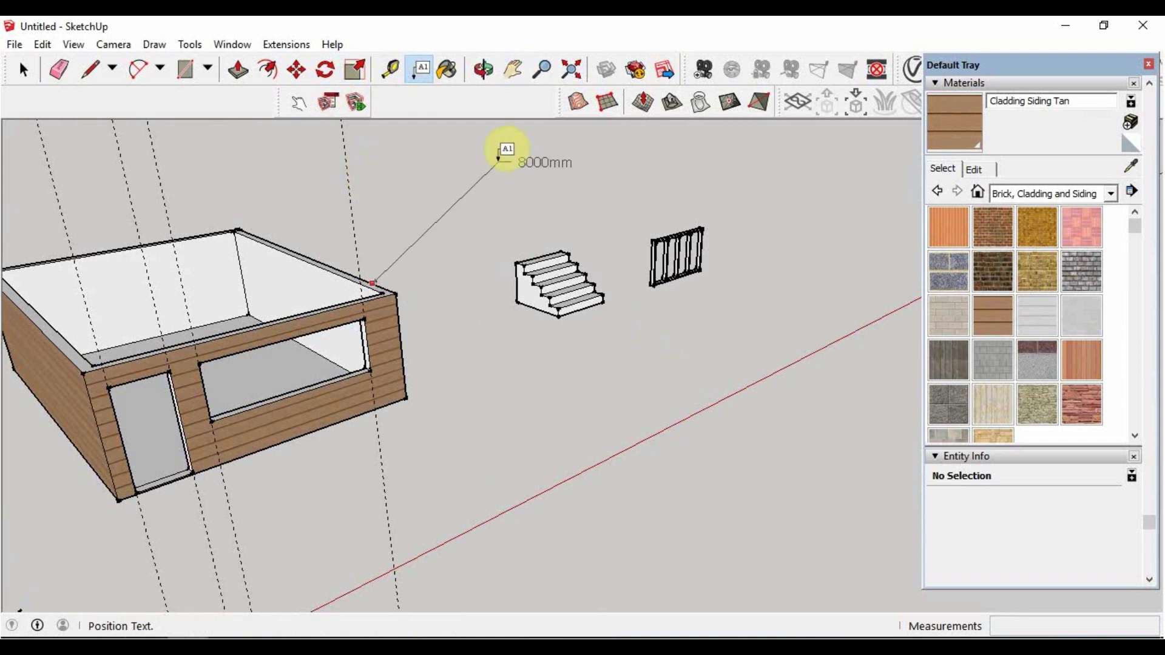
pyautogui.press('Escape')
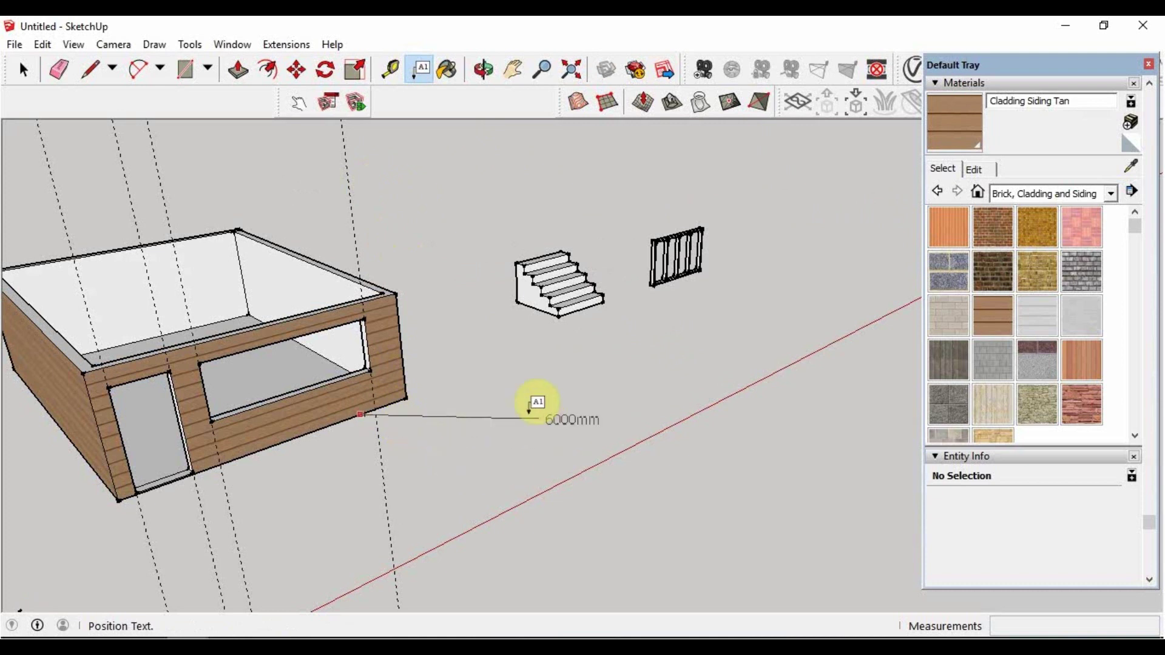
pyautogui.press('Escape')
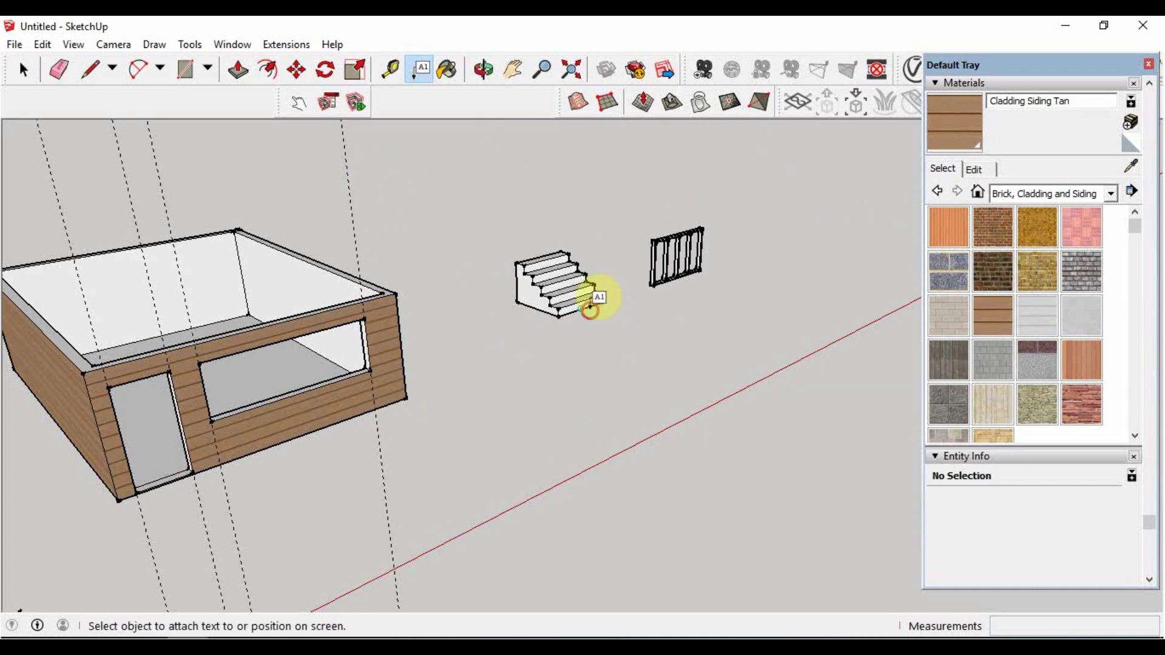
pyautogui.click(583, 309)
pyautogui.click(546, 317)
pyautogui.press('Escape')
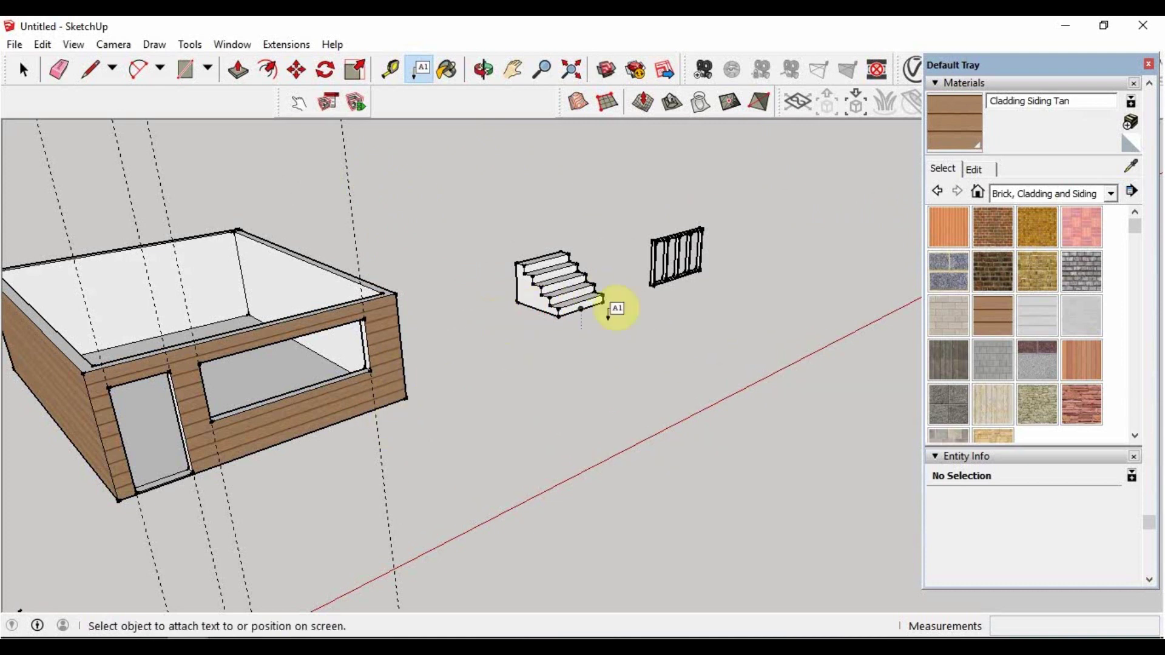
pyautogui.scroll(5, 668, 286)
pyautogui.click(653, 305)
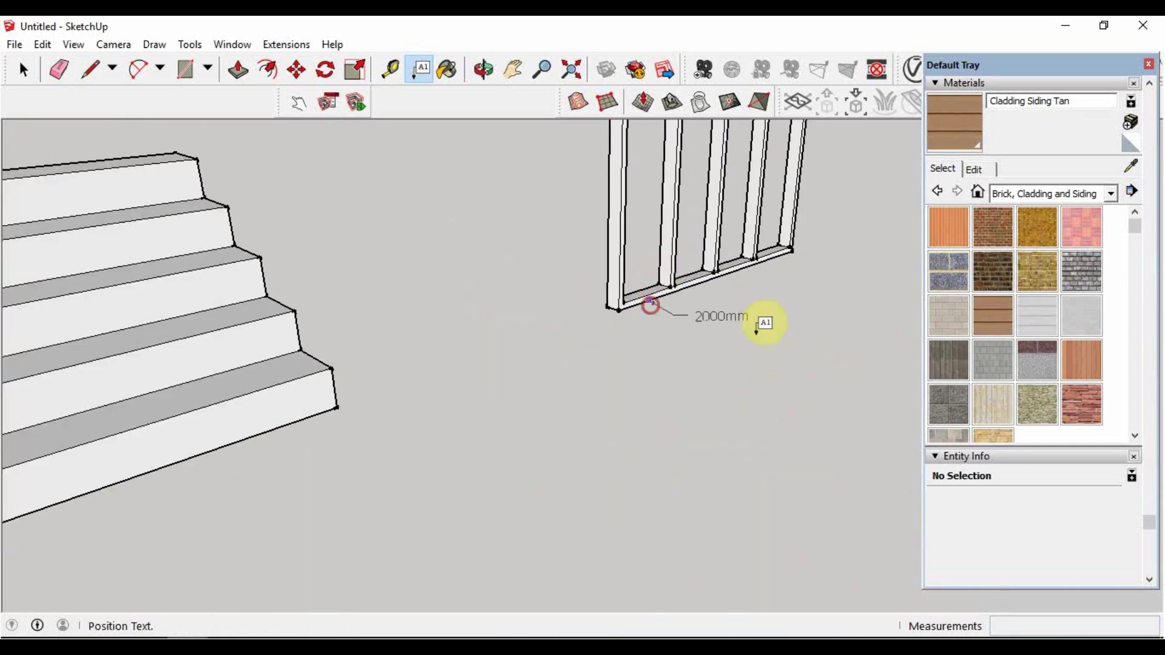
pyautogui.press('Escape')
pyautogui.click(610, 307)
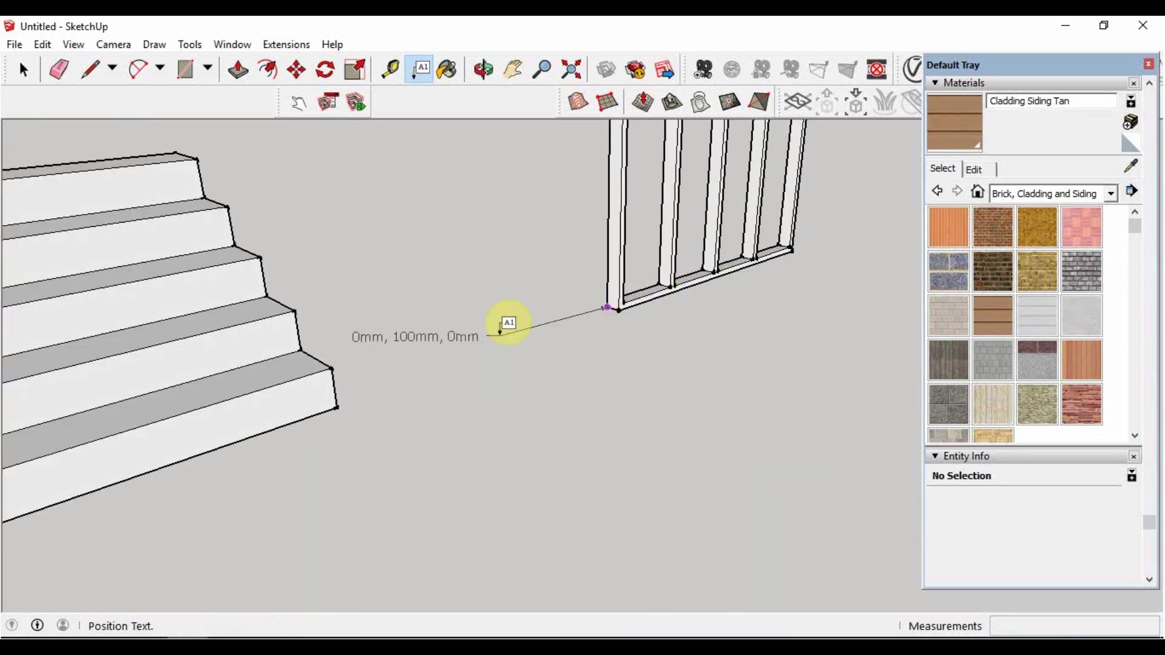
pyautogui.press('Escape')
pyautogui.click(338, 408)
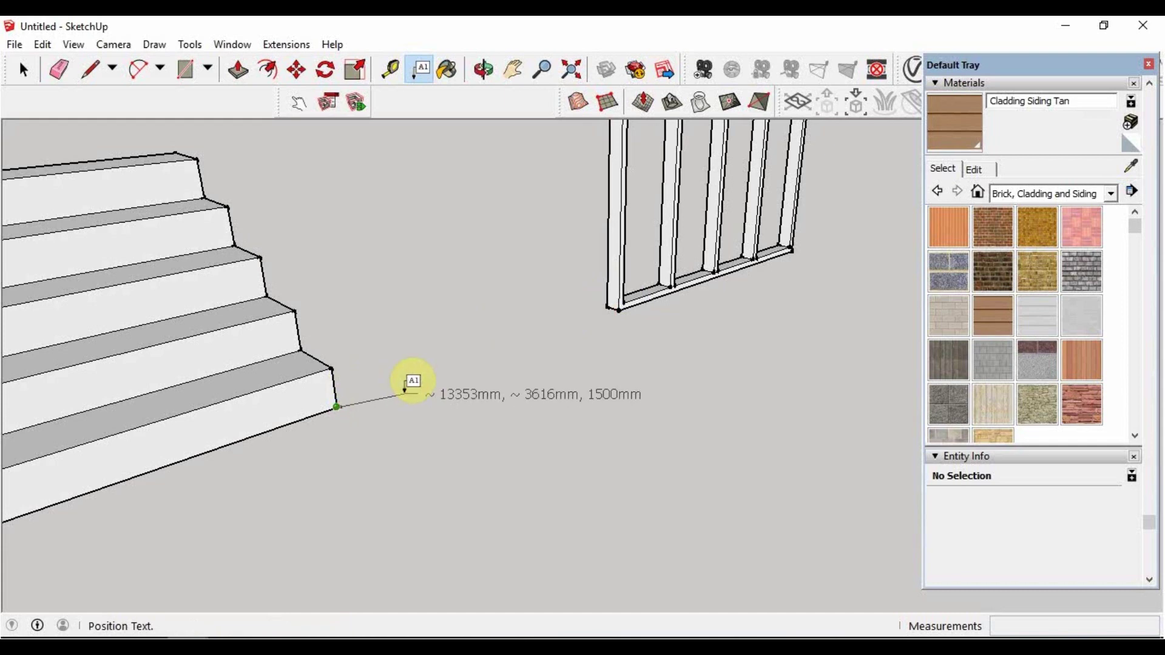
pyautogui.press('Escape')
pyautogui.scroll(-5, 440, 376)
pyautogui.scroll(-2, 458, 372)
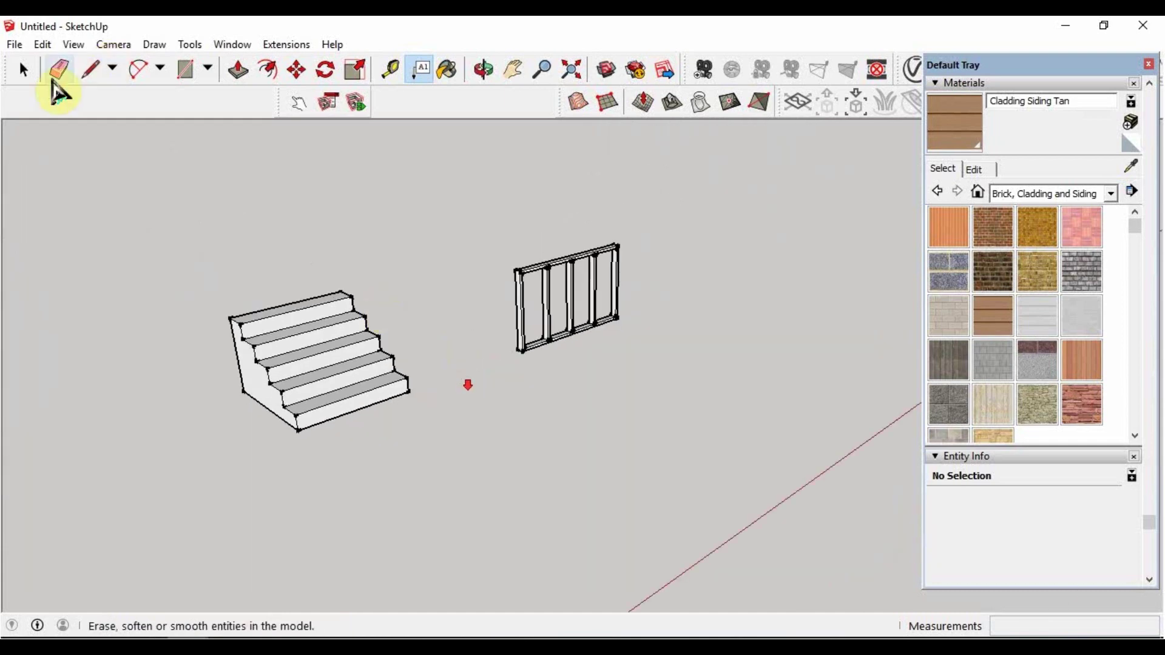
# Adjust the view and select White Square Tile from the Tile materials
pyautogui.click(513, 69)
pyautogui.moveTo(430, 291); pyautogui.dragTo(452, 291)
pyautogui.scroll(-3, 515, 273)
pyautogui.scroll(-2, 190, 364)
pyautogui.scroll(4, 269, 318)
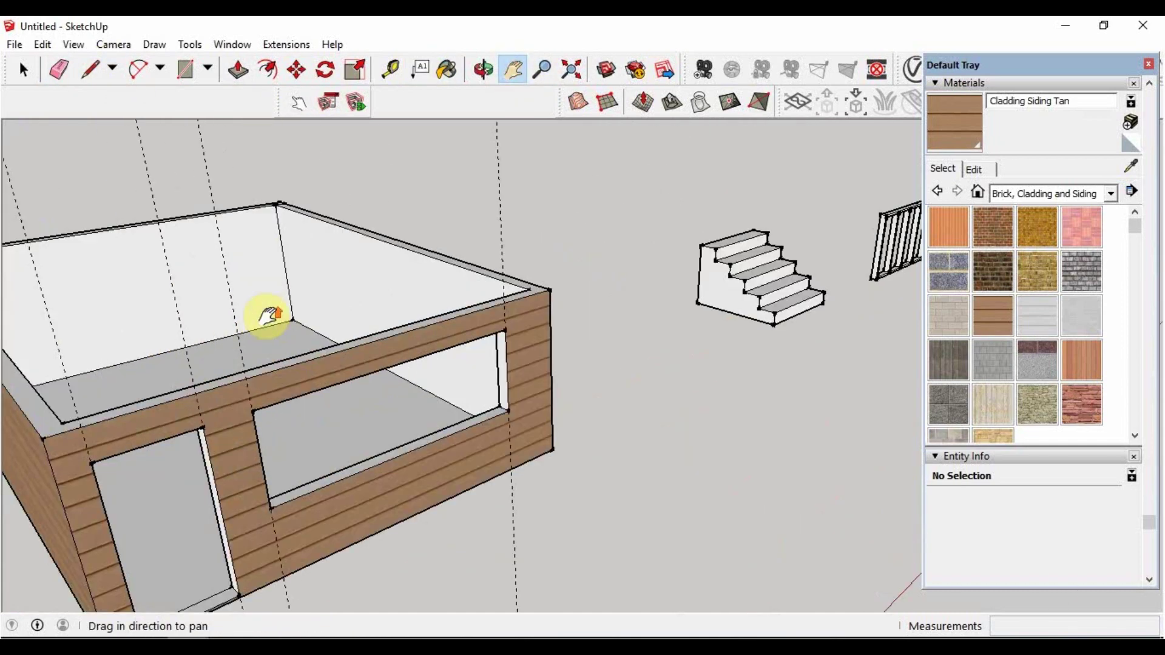
pyautogui.scroll(3, 267, 315)
pyautogui.scroll(-4, 267, 316)
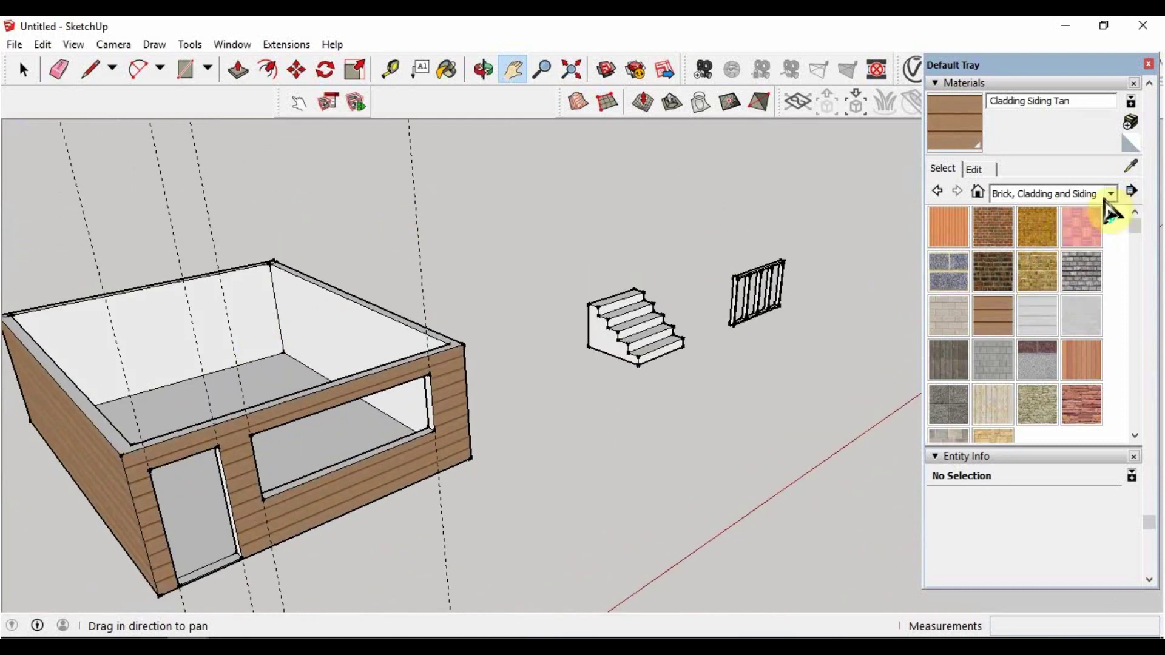
pyautogui.click(1110, 193)
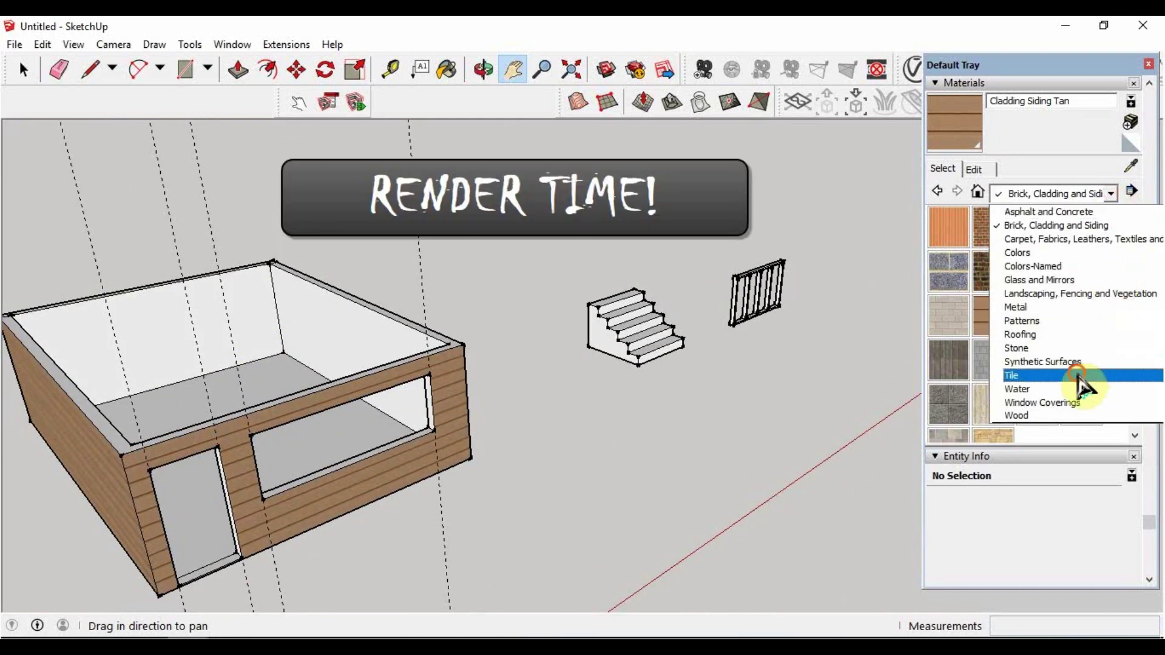
pyautogui.click(1084, 384)
pyautogui.moveTo(1135, 228); pyautogui.dragTo(1132, 365)
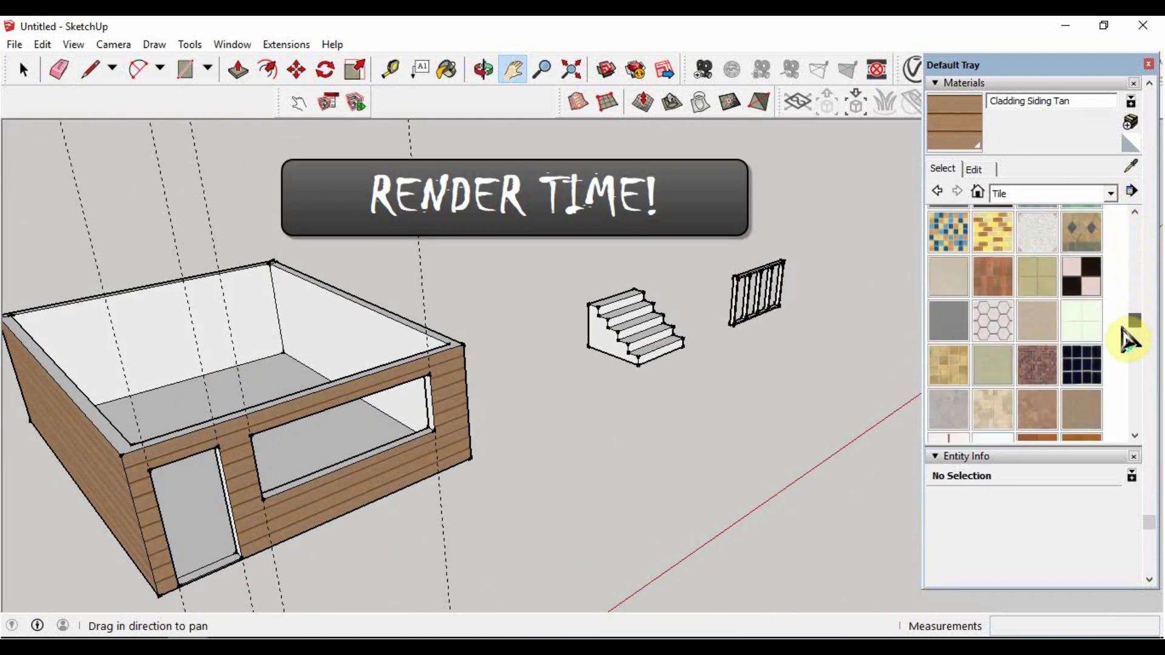
pyautogui.click(948, 358)
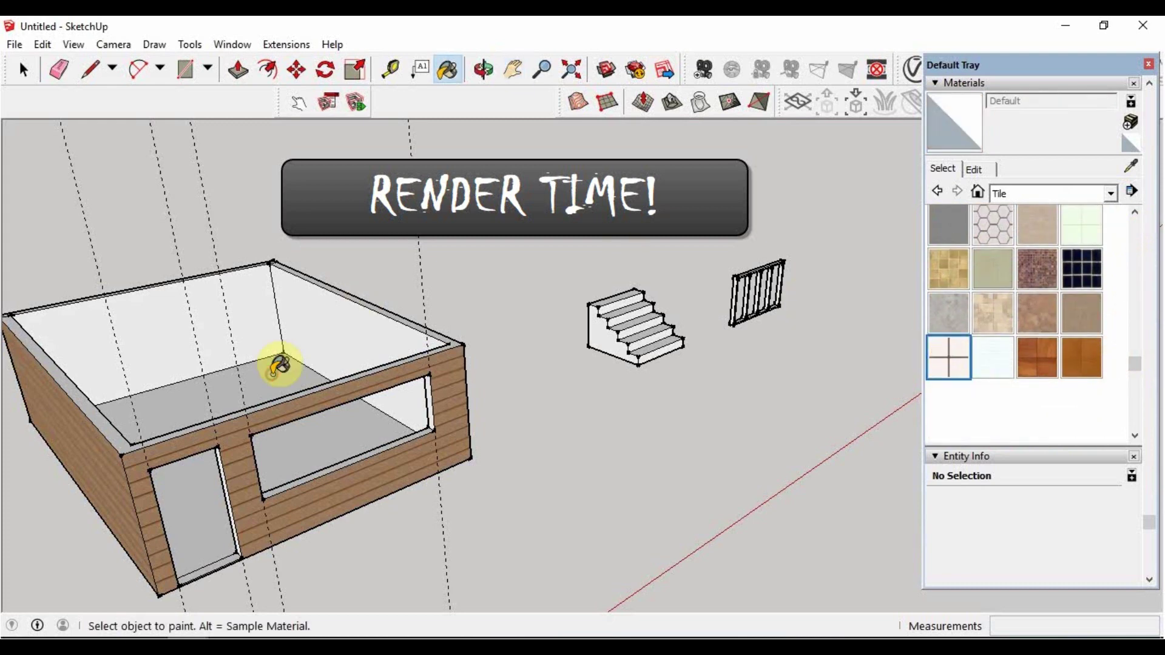
# Orbit into the room and paint its floor with White Square Tile
pyautogui.scroll(3, 279, 366)
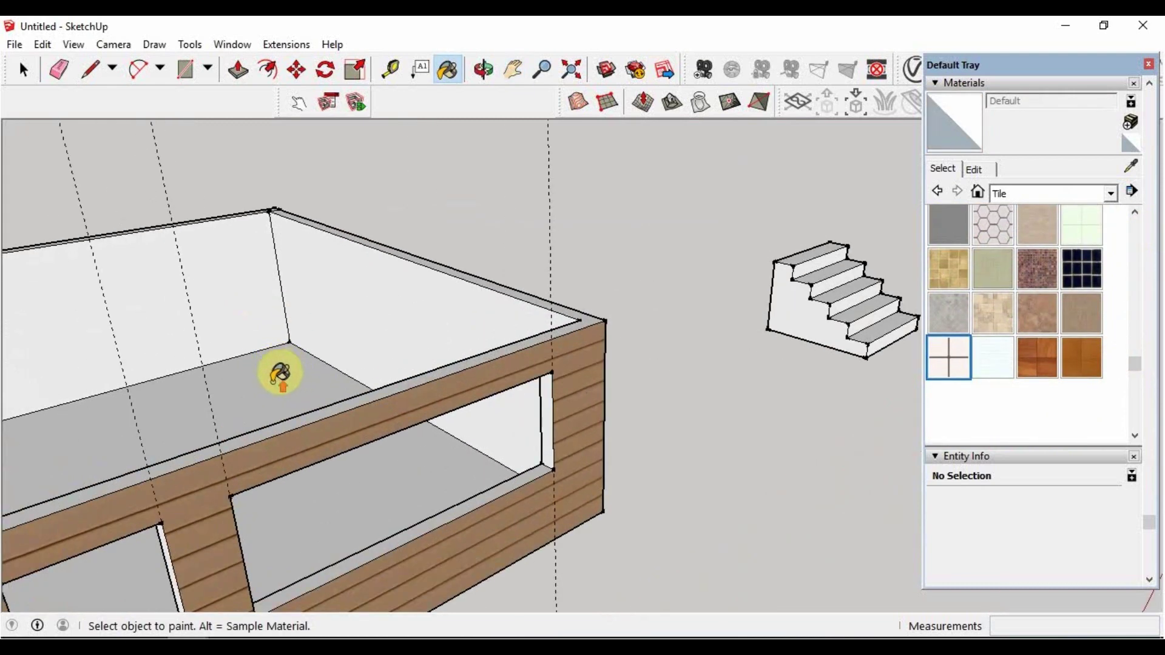
pyautogui.scroll(2, 280, 373)
pyautogui.click(483, 70)
pyautogui.moveTo(276, 368); pyautogui.dragTo(757, 398)
pyautogui.click(961, 370)
pyautogui.click(455, 514)
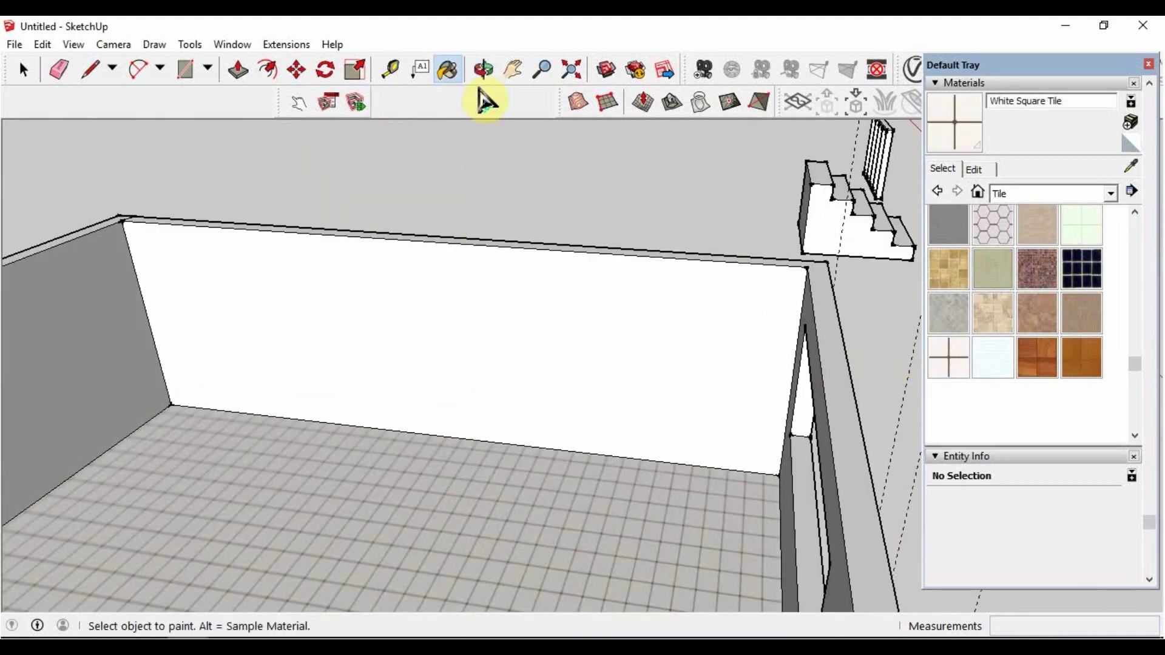
# Repaint the floor with Wood Floor Dark, then with the lighter Wood Floor
pyautogui.click(483, 70)
pyautogui.moveTo(461, 461)
pyautogui.mouseDown()
pyautogui.moveTo(262, 442)
pyautogui.moveTo(509, 377)
pyautogui.mouseUp()
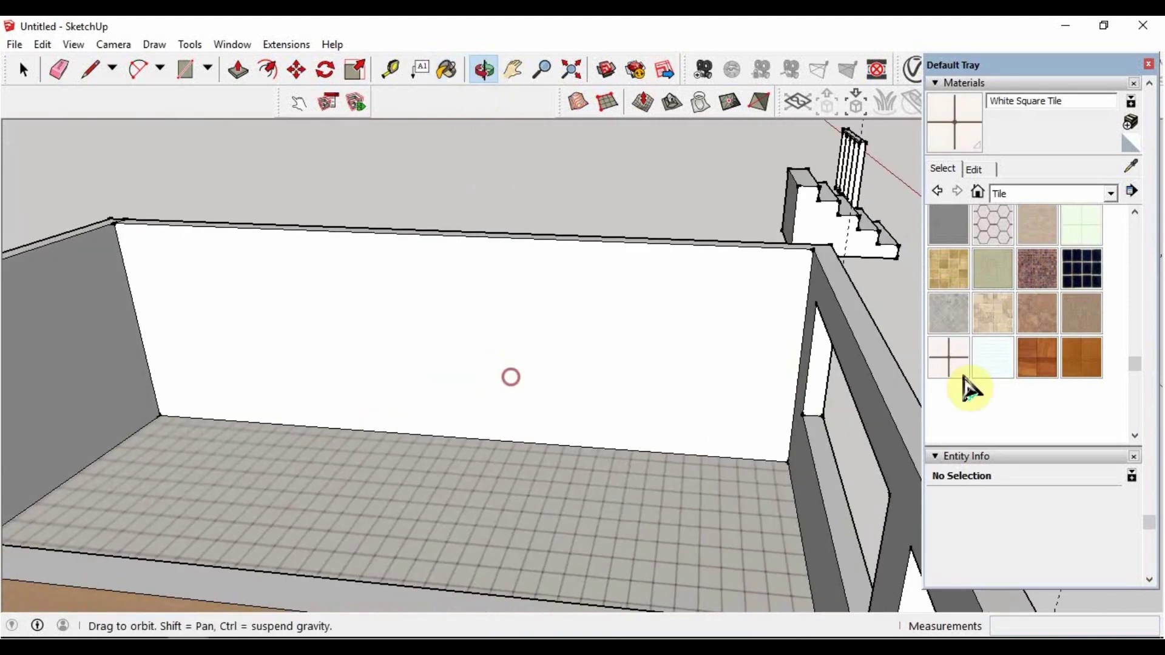
pyautogui.moveTo(1136, 364); pyautogui.dragTo(1151, 230)
pyautogui.click(1110, 193)
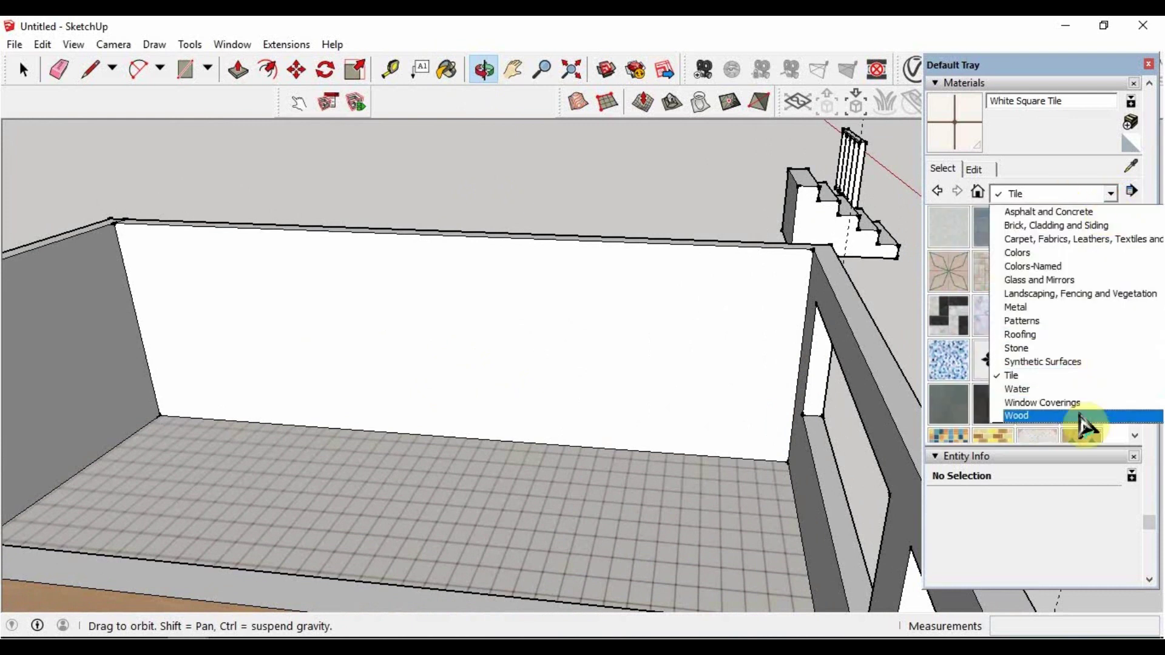
pyautogui.click(1086, 423)
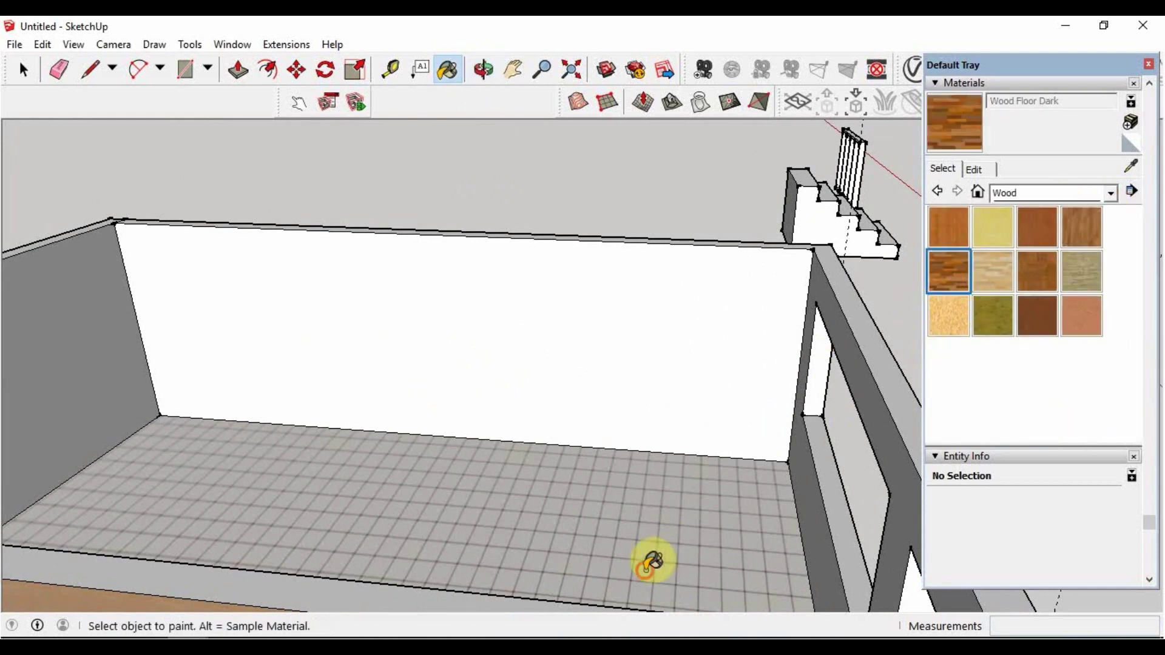
pyautogui.click(646, 567)
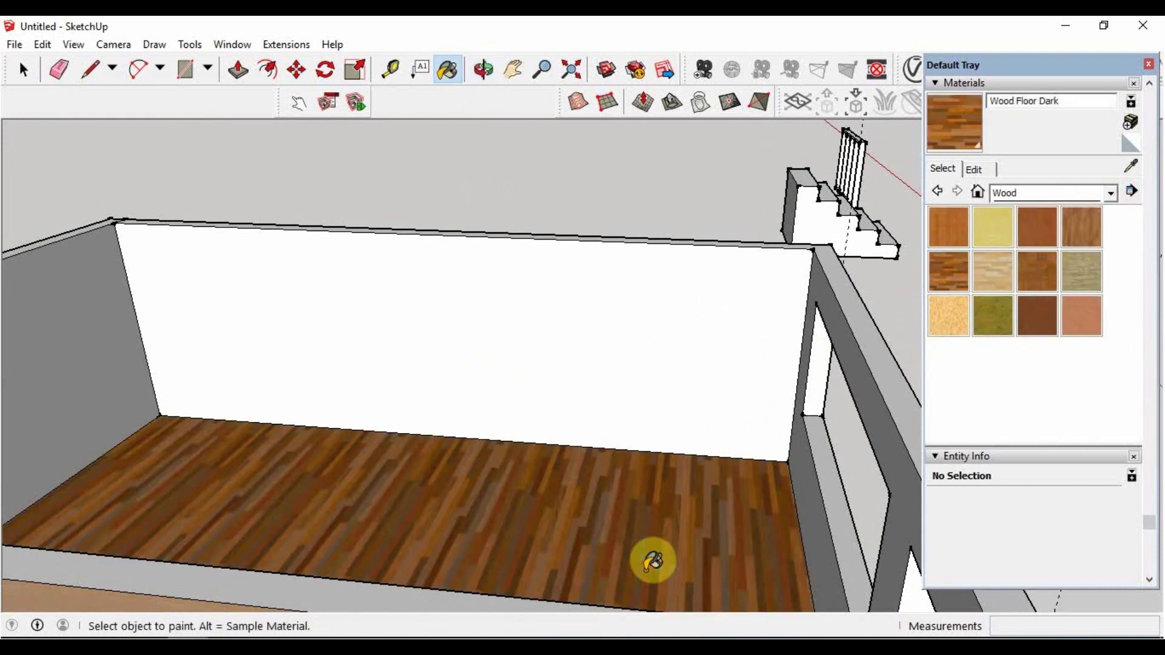
pyautogui.click(1080, 237)
pyautogui.click(646, 490)
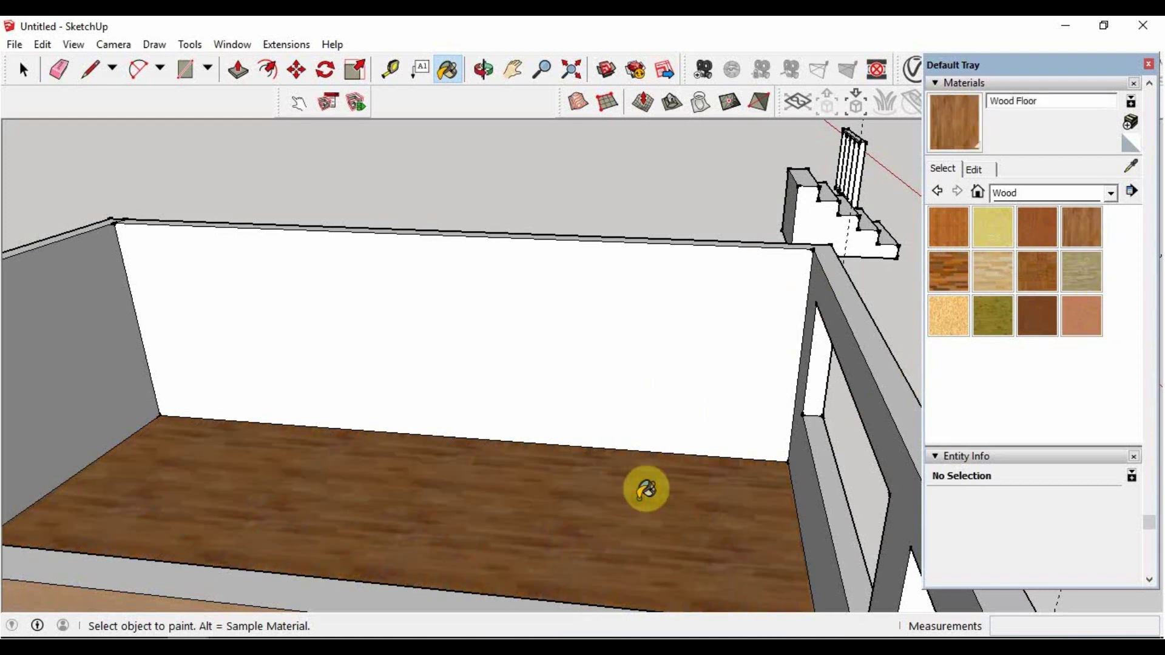
pyautogui.click(1110, 196)
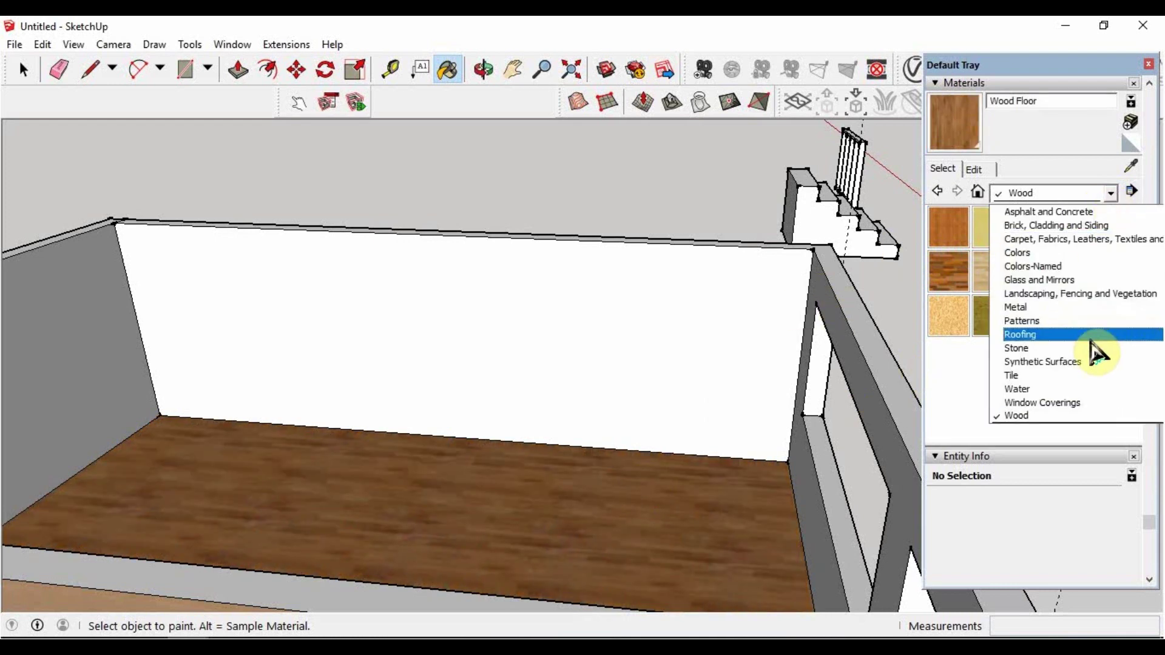
# Paint the back, left and right walls with Wallpaper Thin Brown Stripes
pyautogui.click(1083, 243)
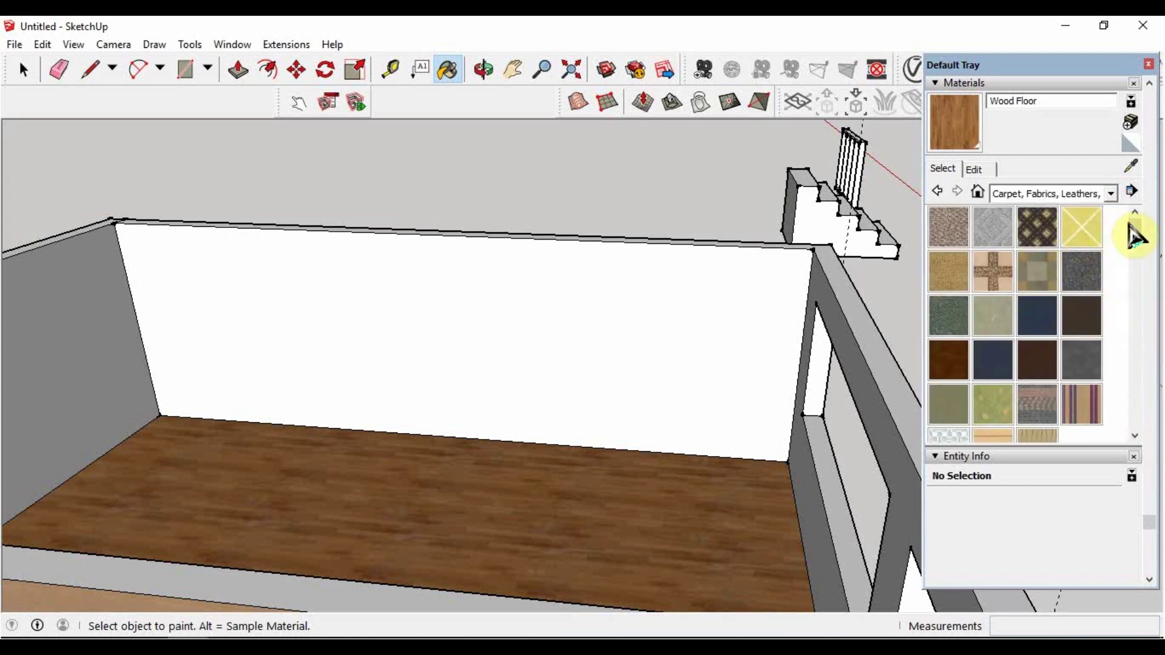
pyautogui.scroll(-3, 1119, 243)
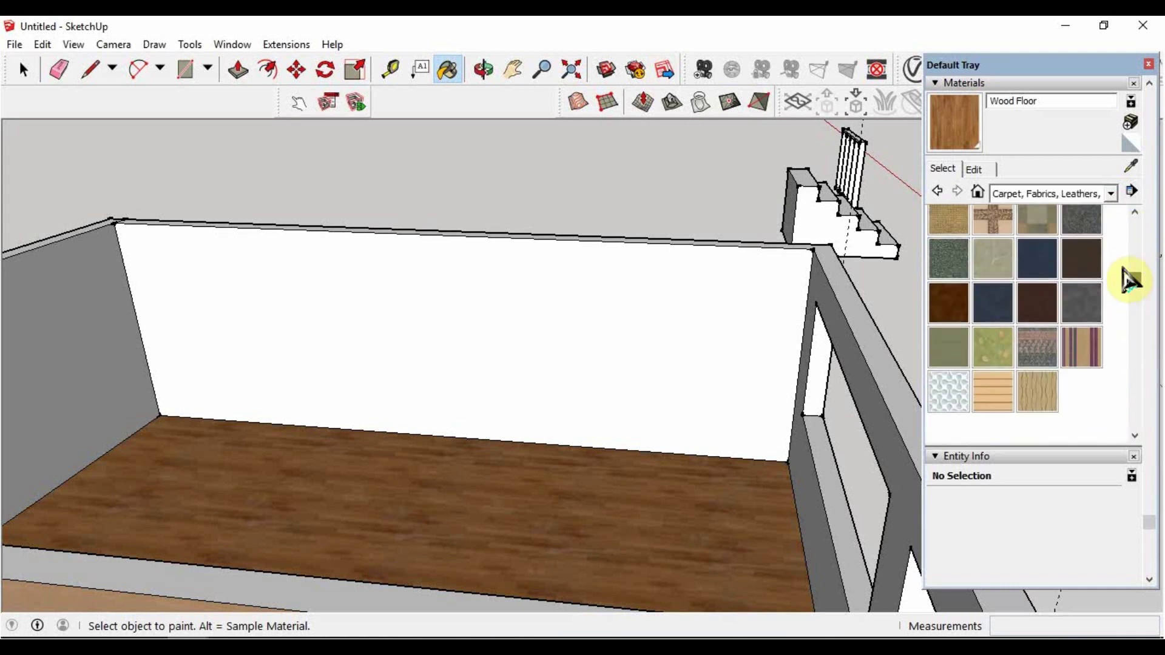
pyautogui.click(1037, 382)
pyautogui.click(566, 333)
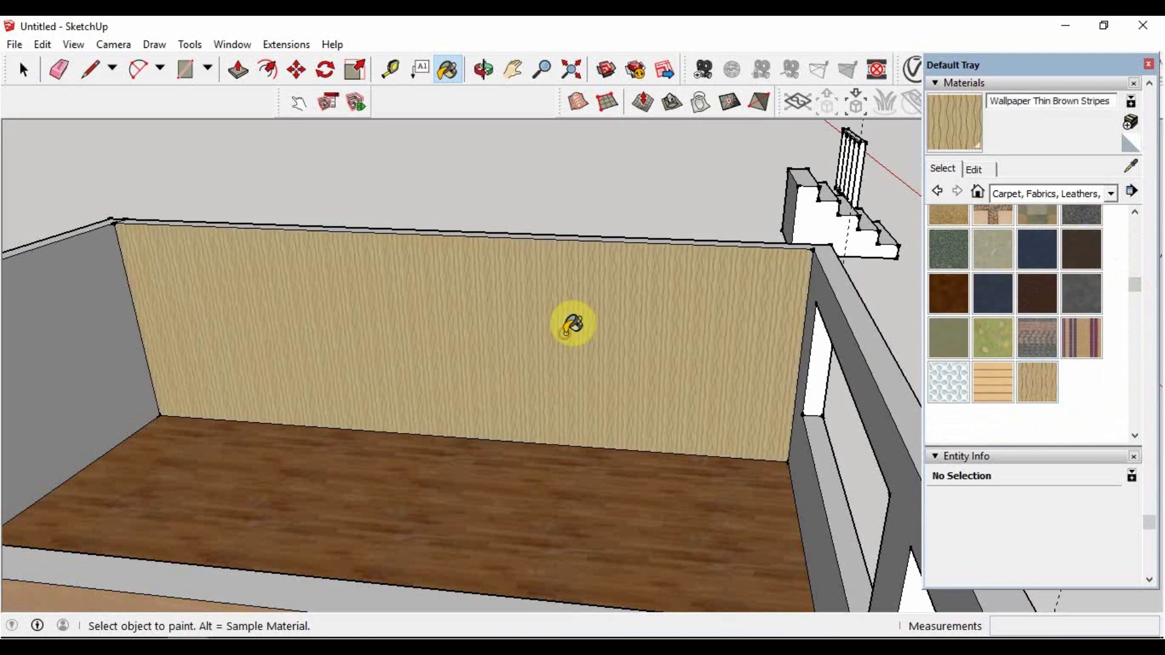
pyautogui.click(71, 337)
pyautogui.click(820, 285)
# Orbit above the room, paper one more wall, and check the result
pyautogui.click(483, 70)
pyautogui.moveTo(641, 269)
pyautogui.mouseDown()
pyautogui.moveTo(548, 419)
pyautogui.moveTo(130, 452)
pyautogui.moveTo(194, 110)
pyautogui.mouseUp()
pyautogui.press('b')
pyautogui.click(164, 173)
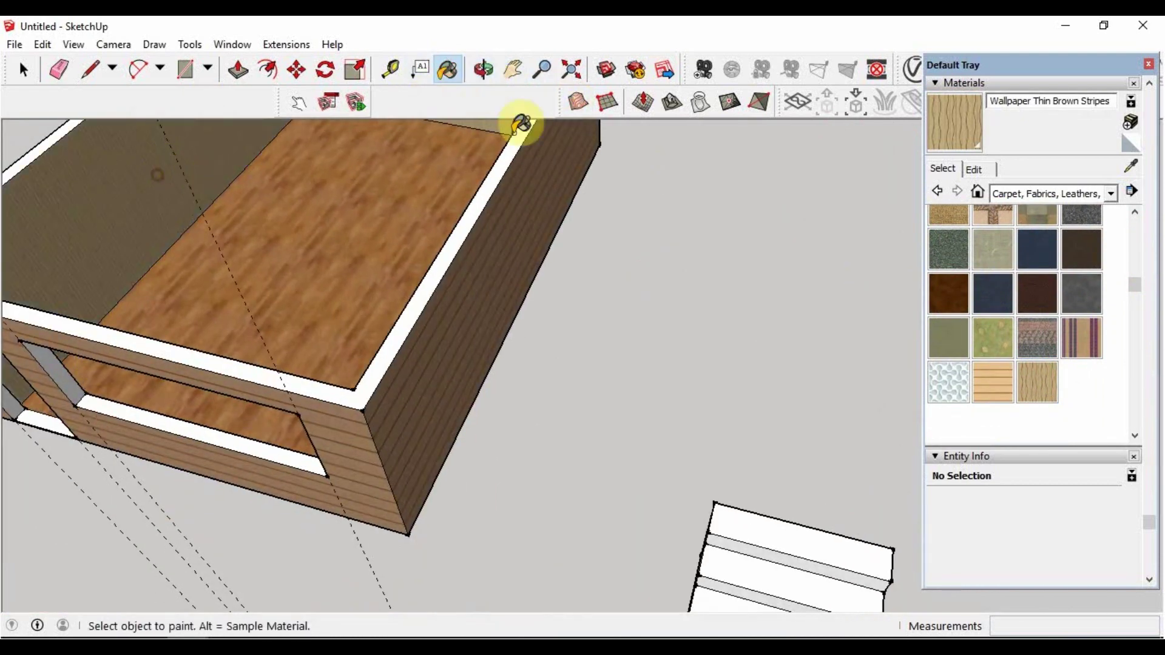
pyautogui.click(513, 70)
pyautogui.moveTo(481, 229)
pyautogui.mouseDown()
pyautogui.moveTo(816, 250)
pyautogui.moveTo(603, 194)
pyautogui.moveTo(493, 247)
pyautogui.mouseUp()
# Face the wall frame and paint it with Wood Floor Light
pyautogui.scroll(-5, 515, 247)
pyautogui.scroll(5, 671, 334)
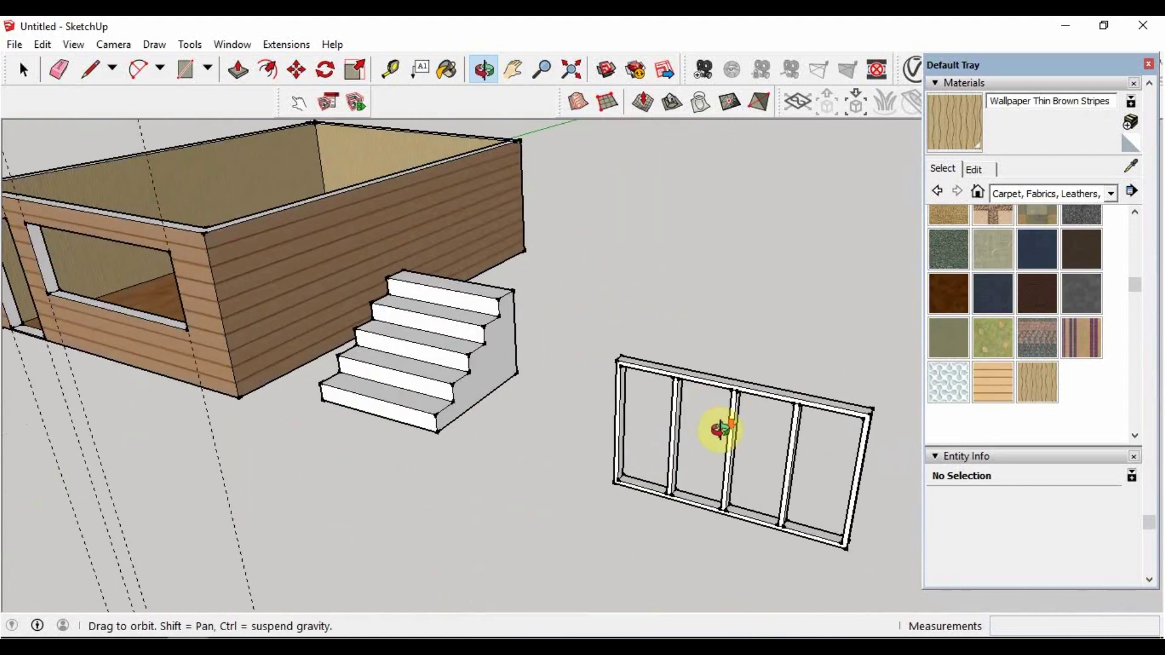
pyautogui.moveTo(722, 429); pyautogui.dragTo(606, 390)
pyautogui.scroll(-3, 606, 390)
pyautogui.scroll(5, 559, 356)
pyautogui.scroll(-3, 555, 384)
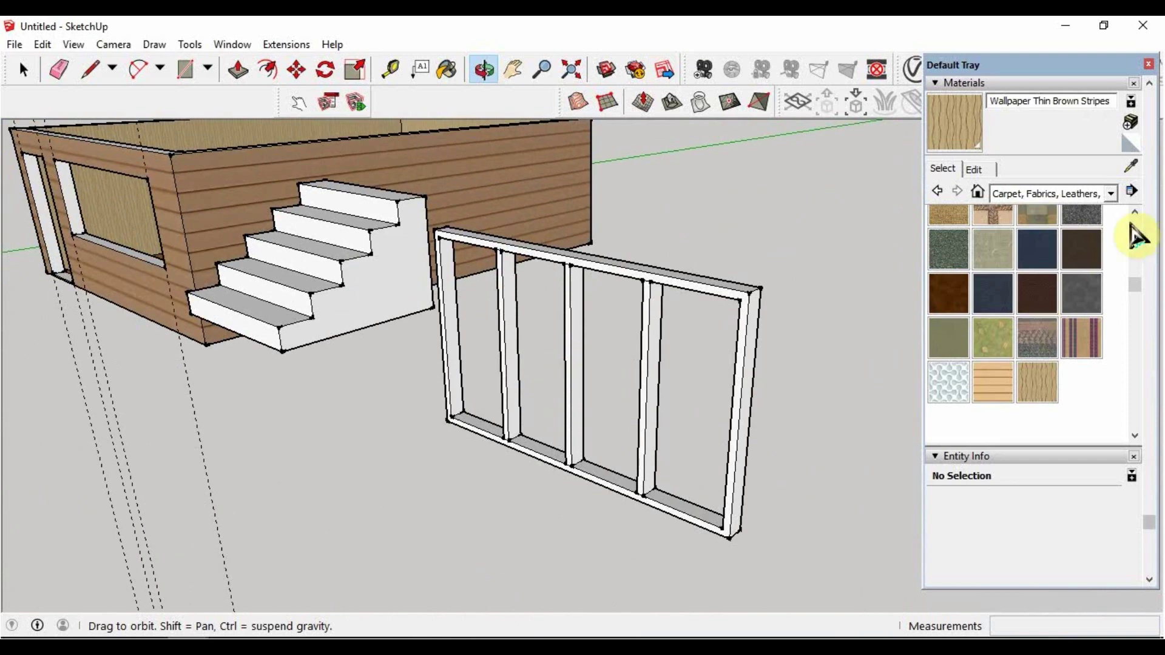
pyautogui.click(1110, 193)
pyautogui.click(1071, 422)
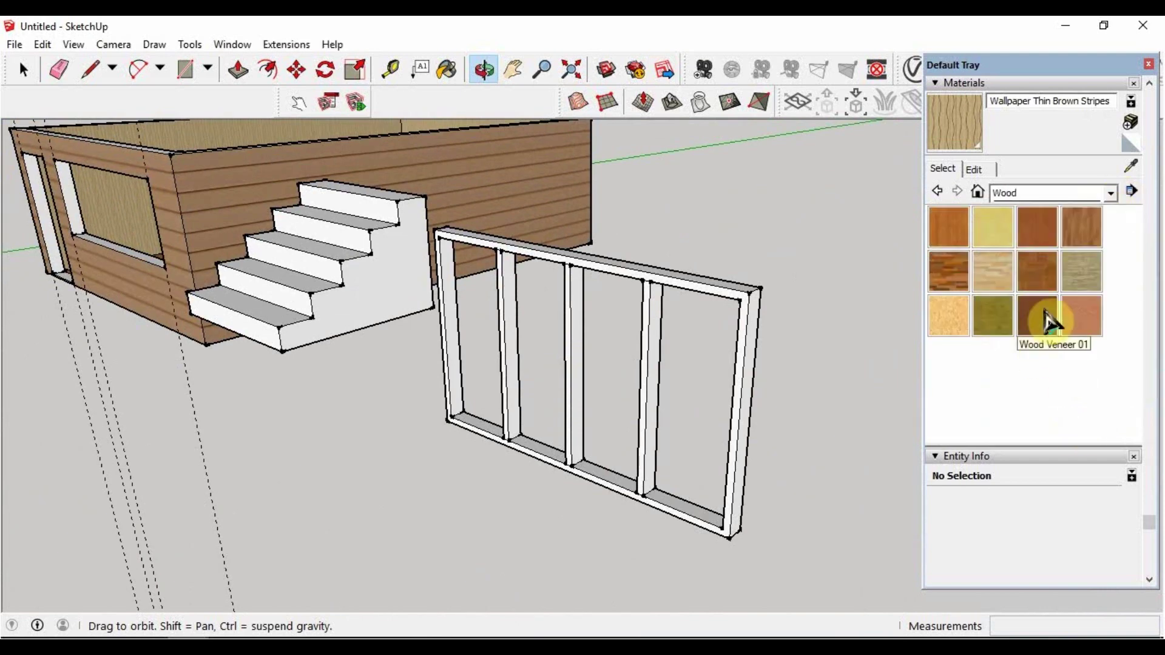
pyautogui.click(994, 276)
pyautogui.click(758, 314)
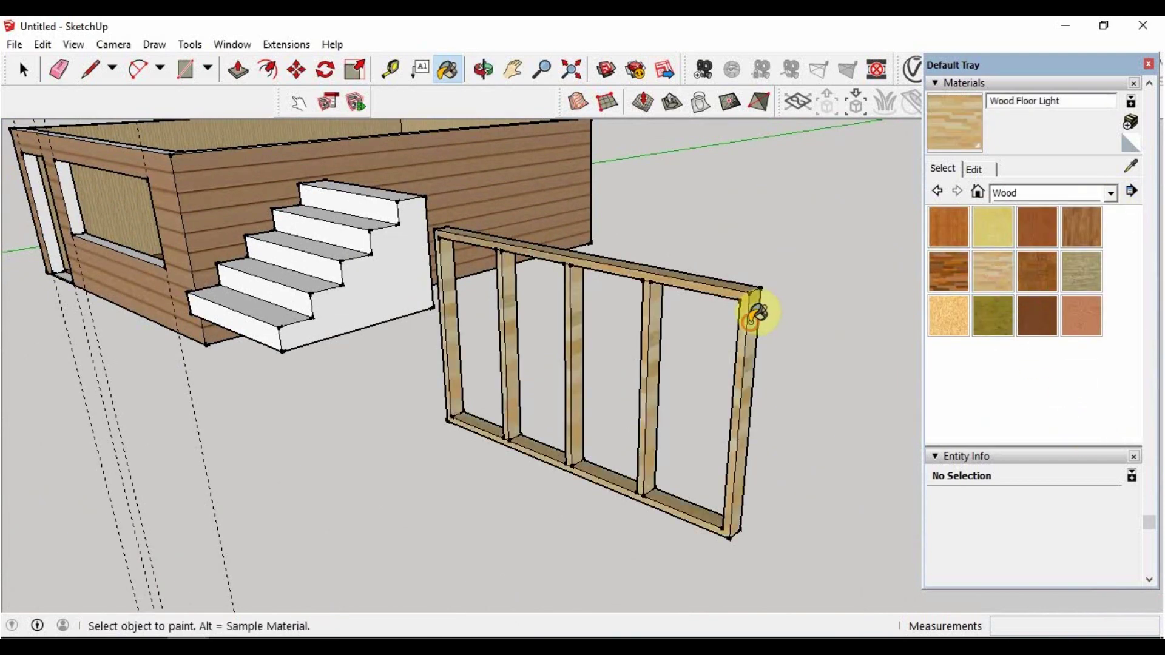
# Try Wood OSB, then Wood Lumber ButtJoined on the wall frame
pyautogui.click(957, 328)
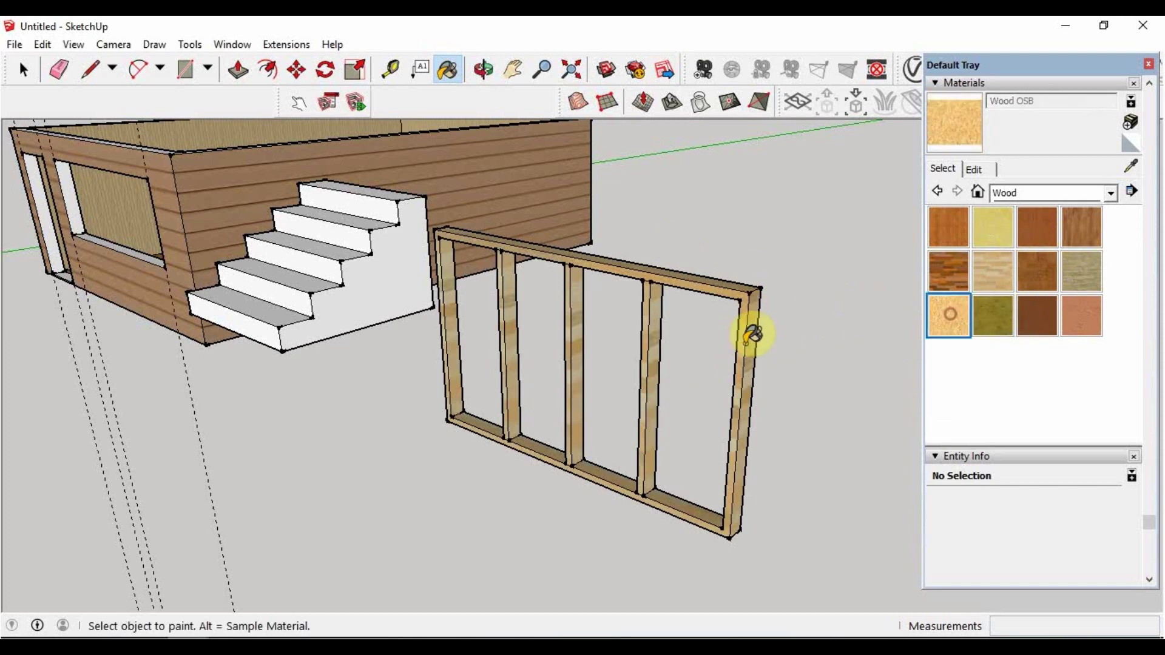
pyautogui.click(748, 343)
pyautogui.click(1089, 282)
pyautogui.click(756, 328)
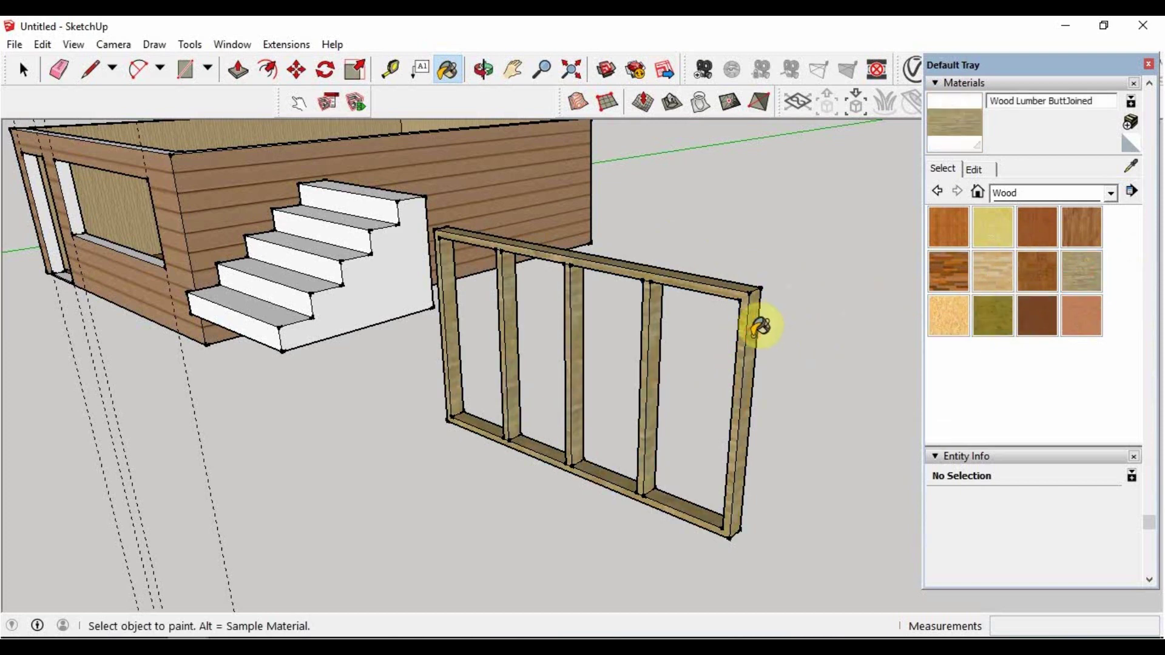
# Paint the whole wall frame with Aluminum from the Metal materials
pyautogui.click(1110, 194)
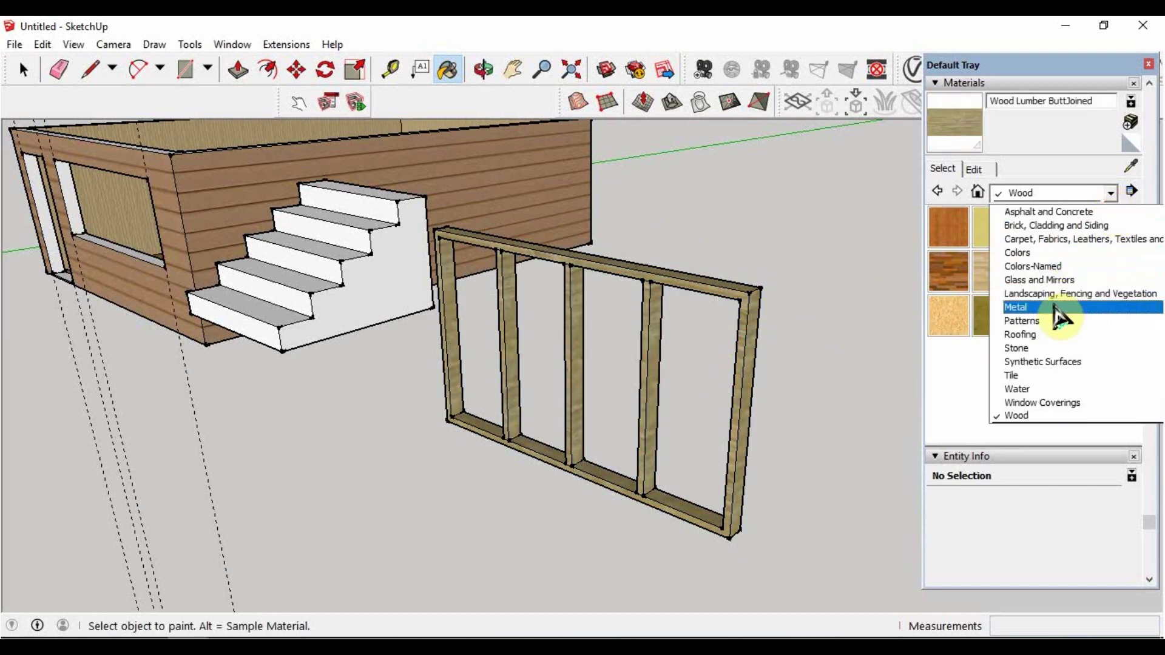
pyautogui.click(1063, 311)
pyautogui.click(949, 230)
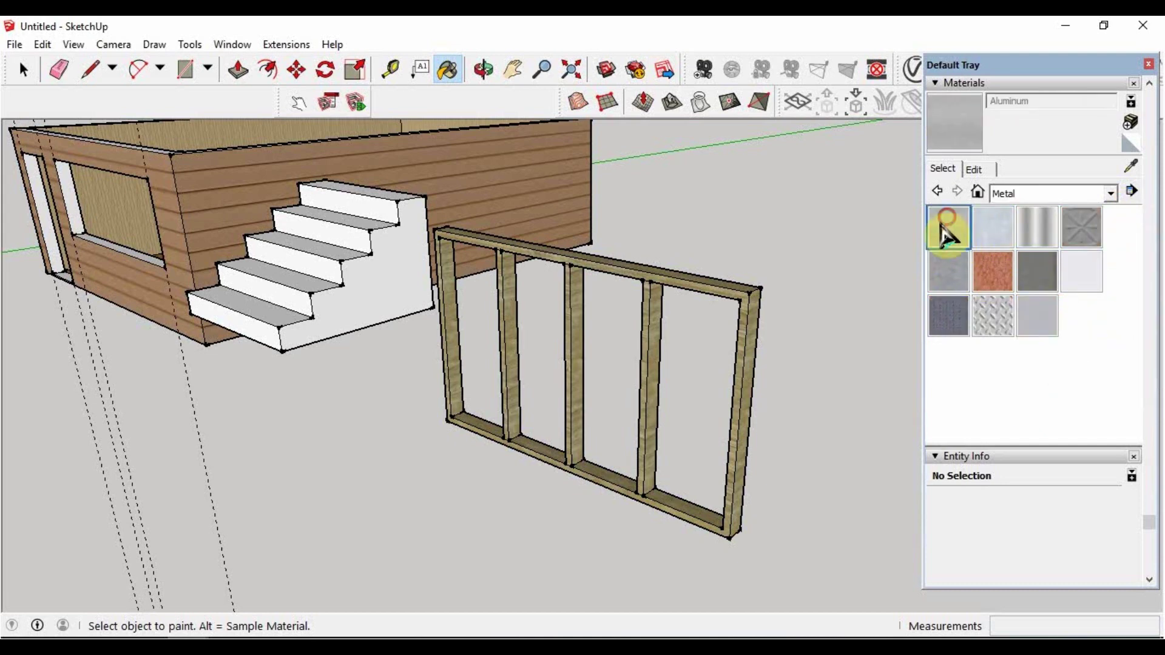
pyautogui.click(754, 333)
# Bring the stairs into view and select Polished Concrete New from Asphalt and Concrete
pyautogui.moveTo(528, 122); pyautogui.dragTo(491, 233, button='middle')
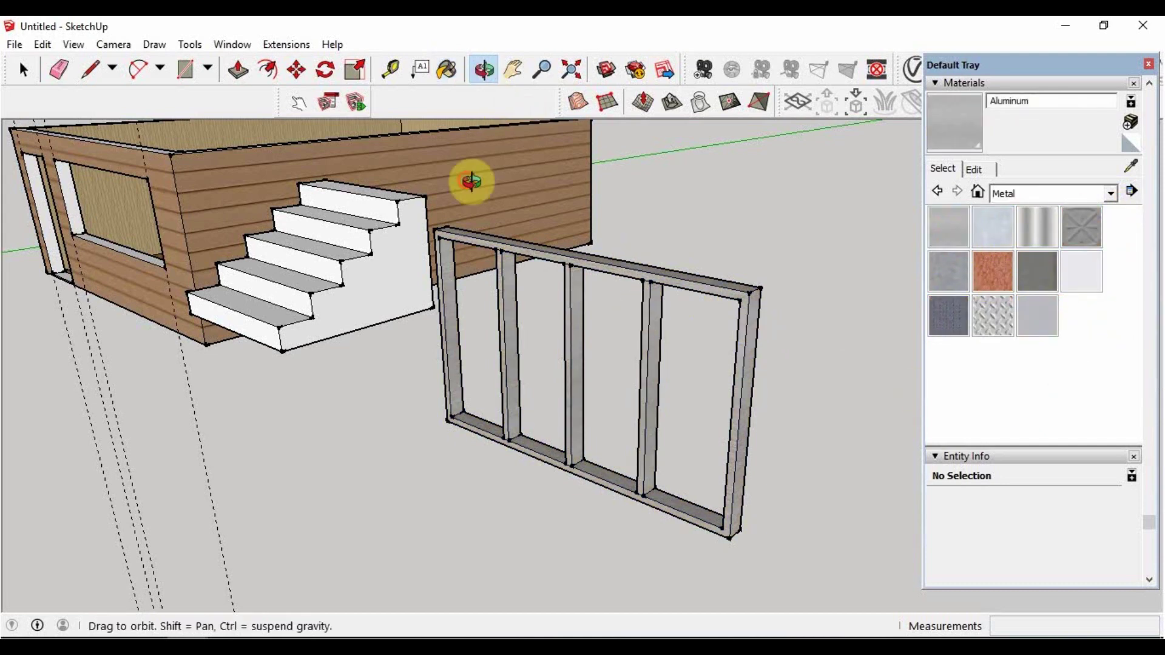
pyautogui.moveTo(492, 234); pyautogui.dragTo(501, 236)
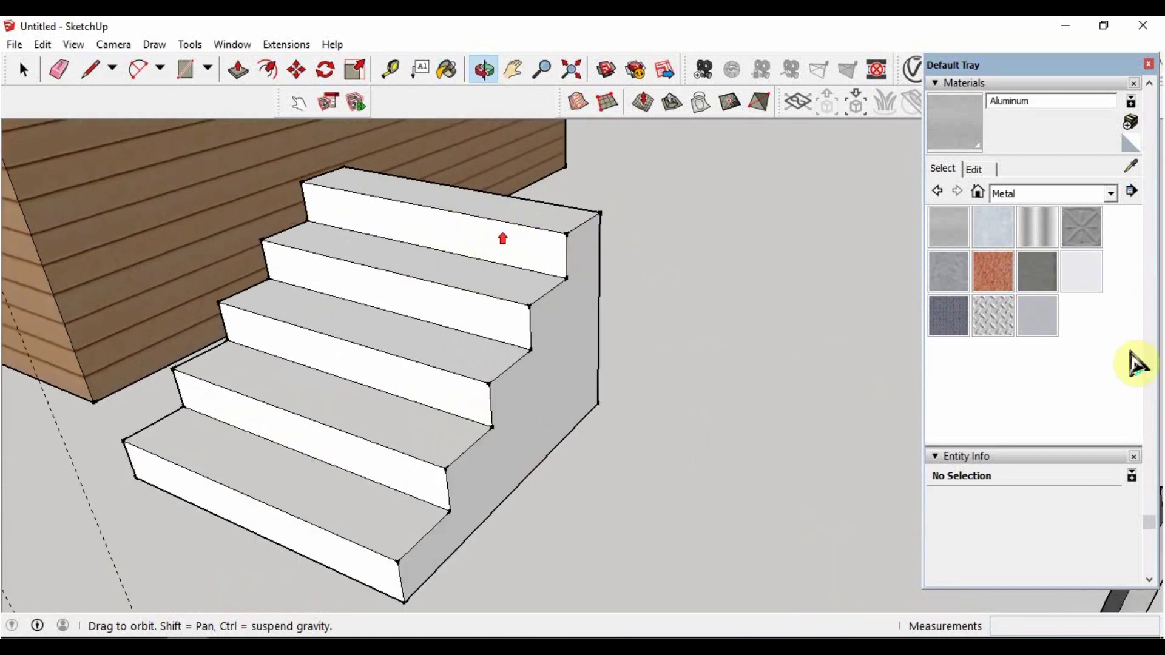
pyautogui.click(1111, 193)
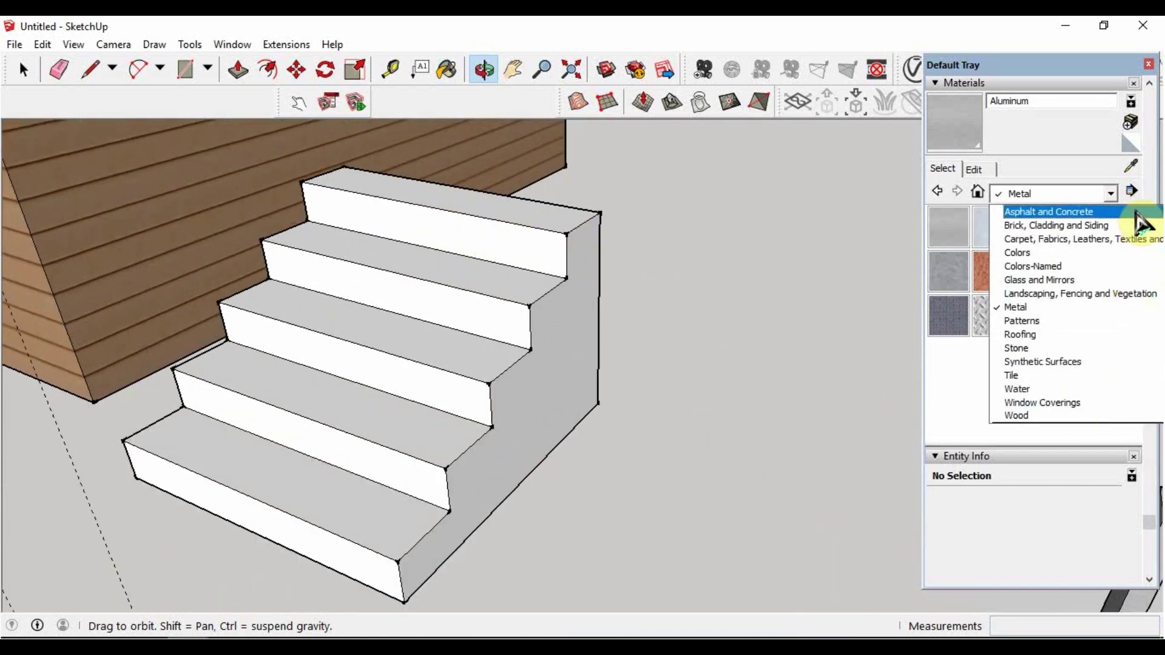
pyautogui.click(1132, 213)
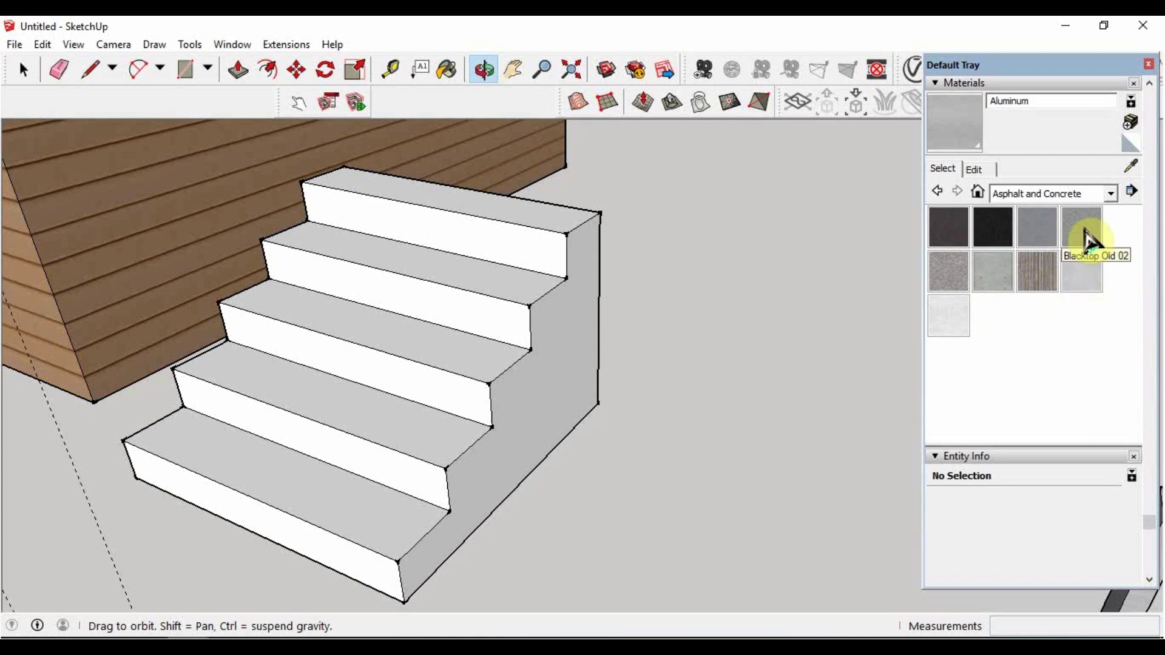
pyautogui.click(1073, 270)
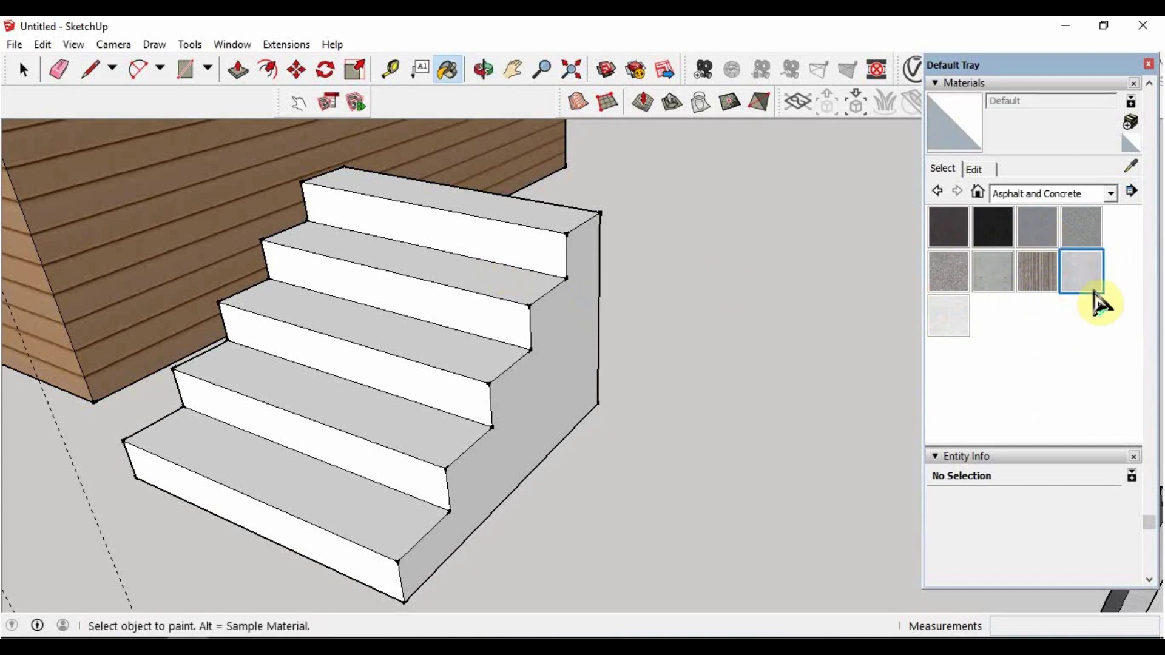
pyautogui.click(1080, 271)
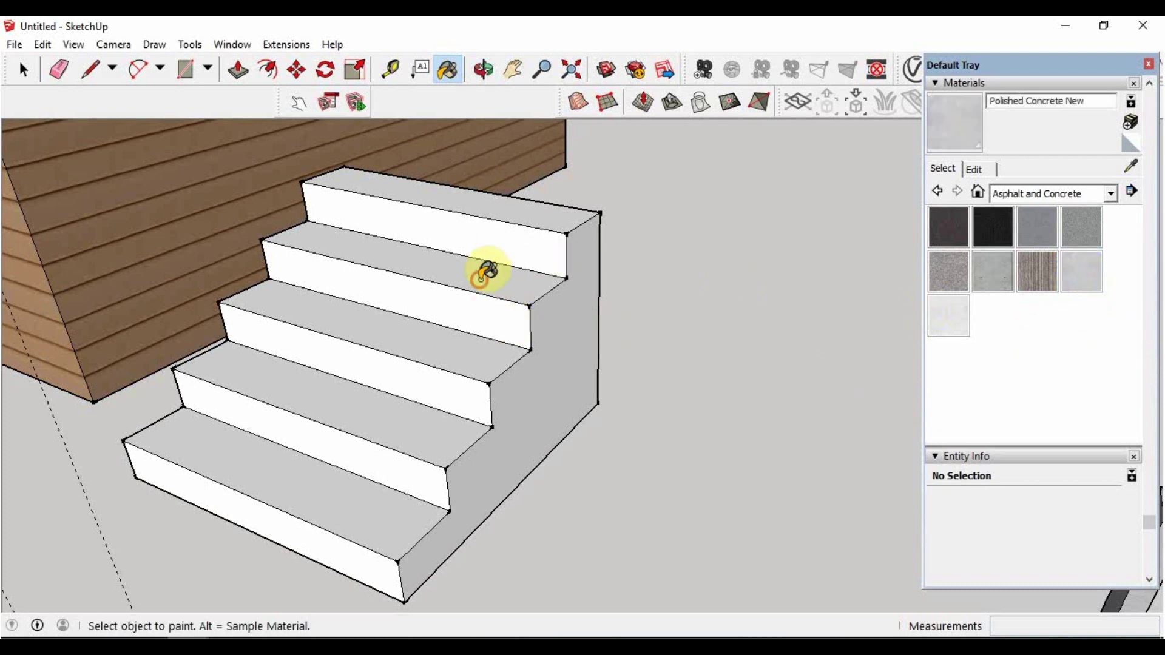
# Paint the stair treads and risers, top to bottom, with Polished Concrete New
pyautogui.click(466, 313)
pyautogui.click(507, 215)
pyautogui.click(502, 250)
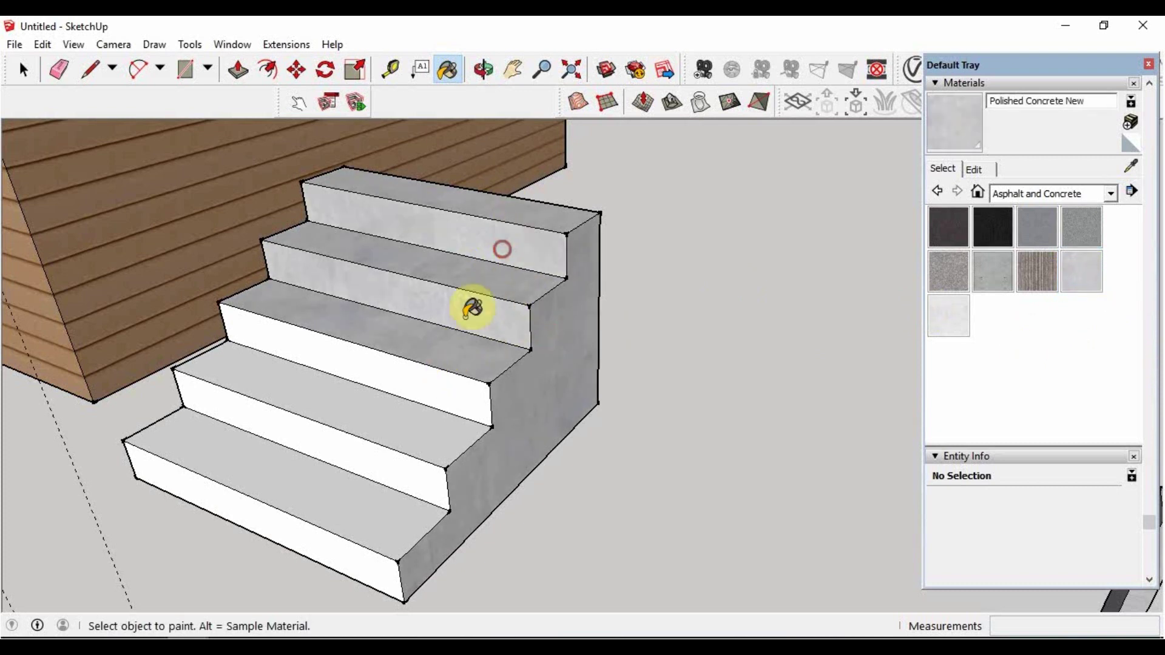
pyautogui.click(403, 434)
pyautogui.click(370, 459)
pyautogui.click(343, 513)
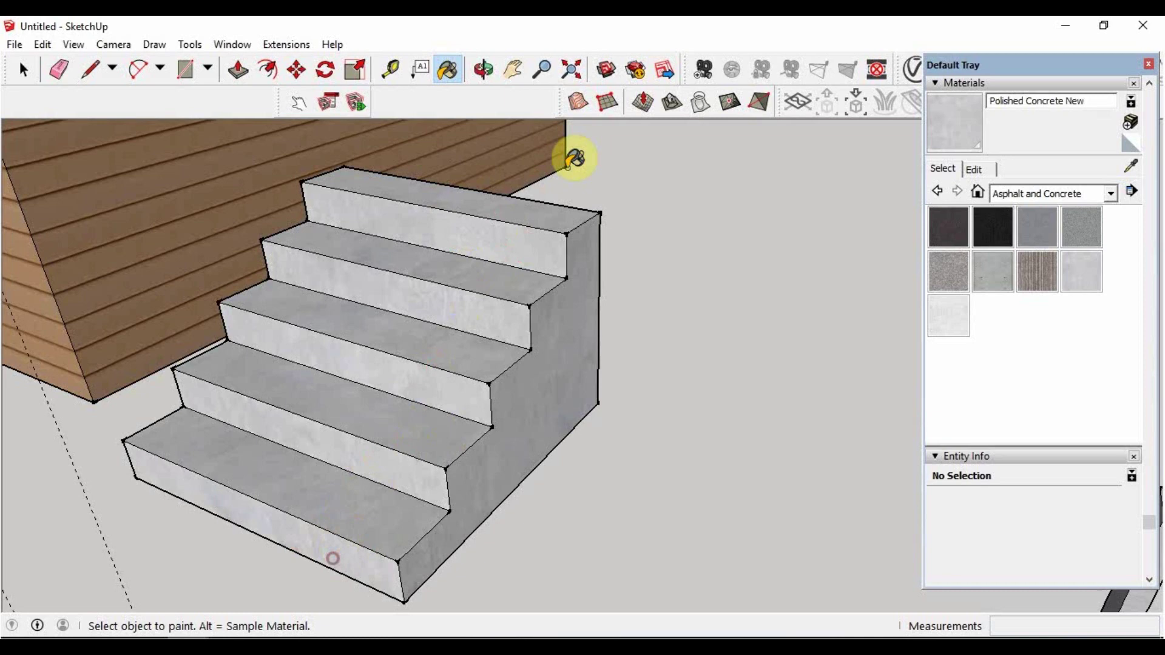
# Paint the stairs' underside and remaining side faces concrete, then view from the front
pyautogui.click(483, 69)
pyautogui.moveTo(577, 273)
pyautogui.mouseDown()
pyautogui.moveTo(672, 307)
pyautogui.moveTo(672, 402)
pyautogui.moveTo(617, 416)
pyautogui.moveTo(502, 416)
pyautogui.moveTo(655, 358)
pyautogui.moveTo(813, 231)
pyautogui.mouseUp()
pyautogui.click(447, 69)
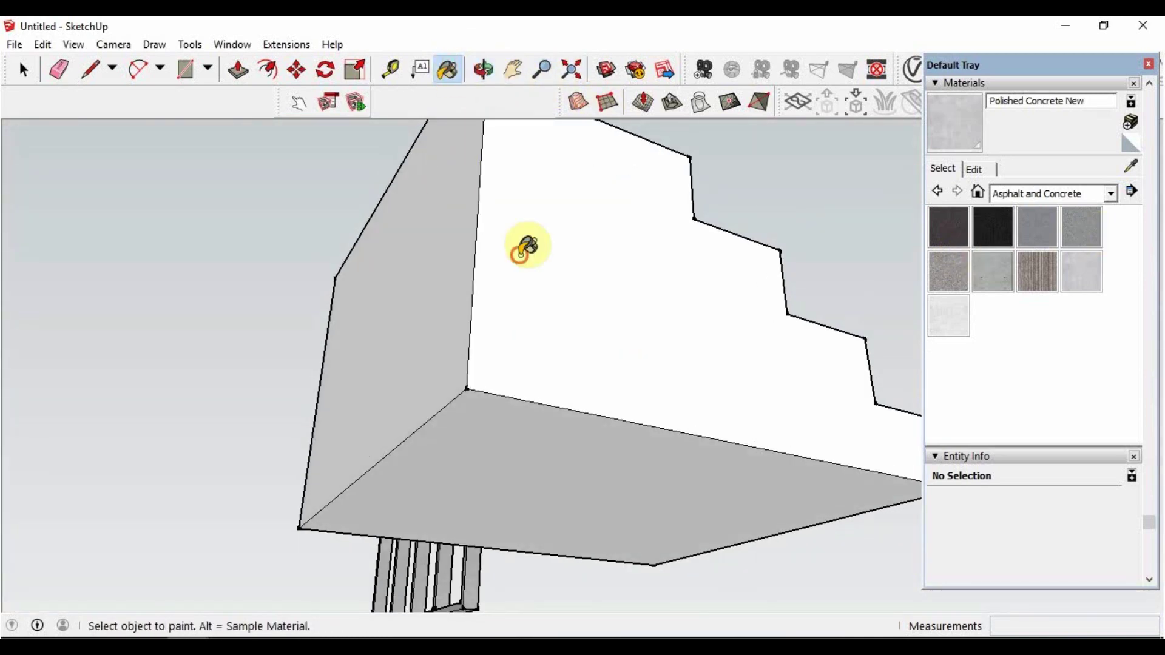
pyautogui.click(528, 249)
pyautogui.click(482, 483)
pyautogui.click(484, 71)
pyautogui.moveTo(473, 182); pyautogui.dragTo(219, 489)
pyautogui.scroll(-10, 338, 447)
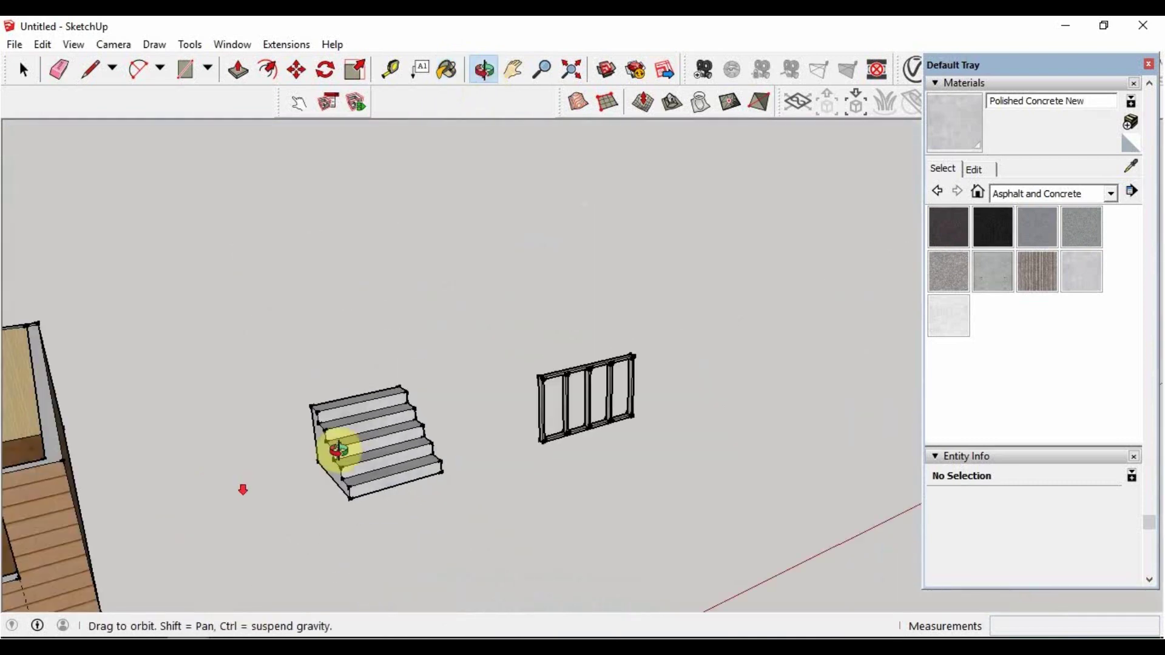
pyautogui.click(513, 69)
pyautogui.moveTo(215, 324)
pyautogui.mouseDown()
pyautogui.moveTo(443, 222)
pyautogui.moveTo(512, 275)
pyautogui.moveTo(558, 247)
pyautogui.moveTo(525, 294)
pyautogui.mouseUp()
pyautogui.scroll(-2, 446, 237)
pyautogui.scroll(2, 486, 286)
pyautogui.scroll(-2, 515, 270)
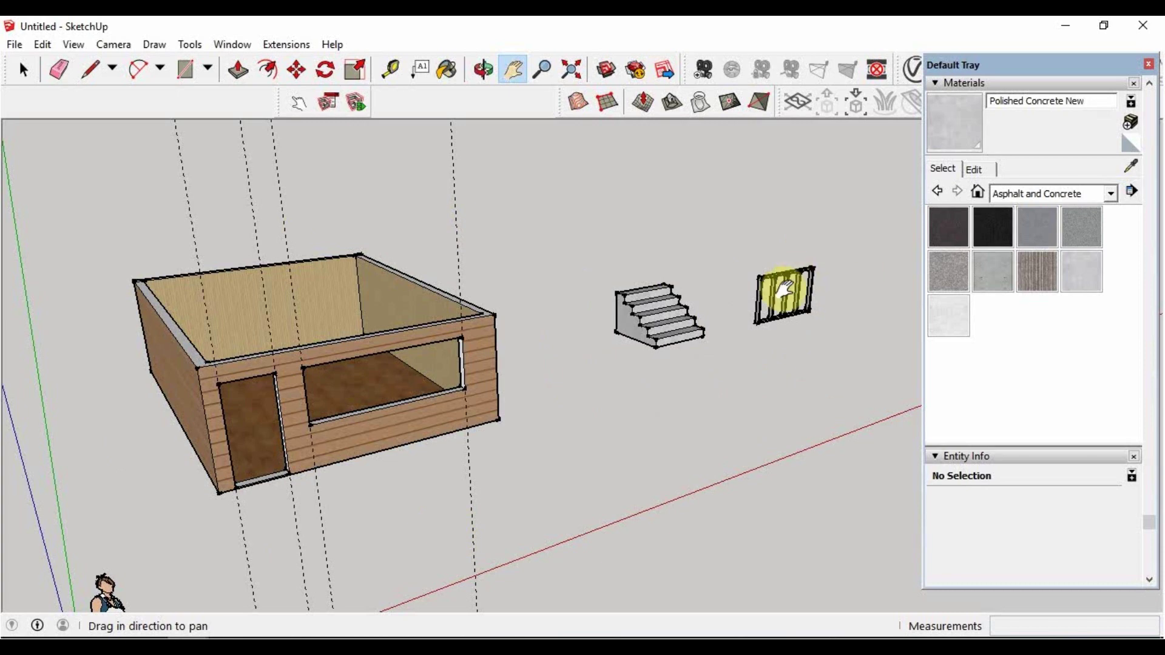
pyautogui.click(511, 75)
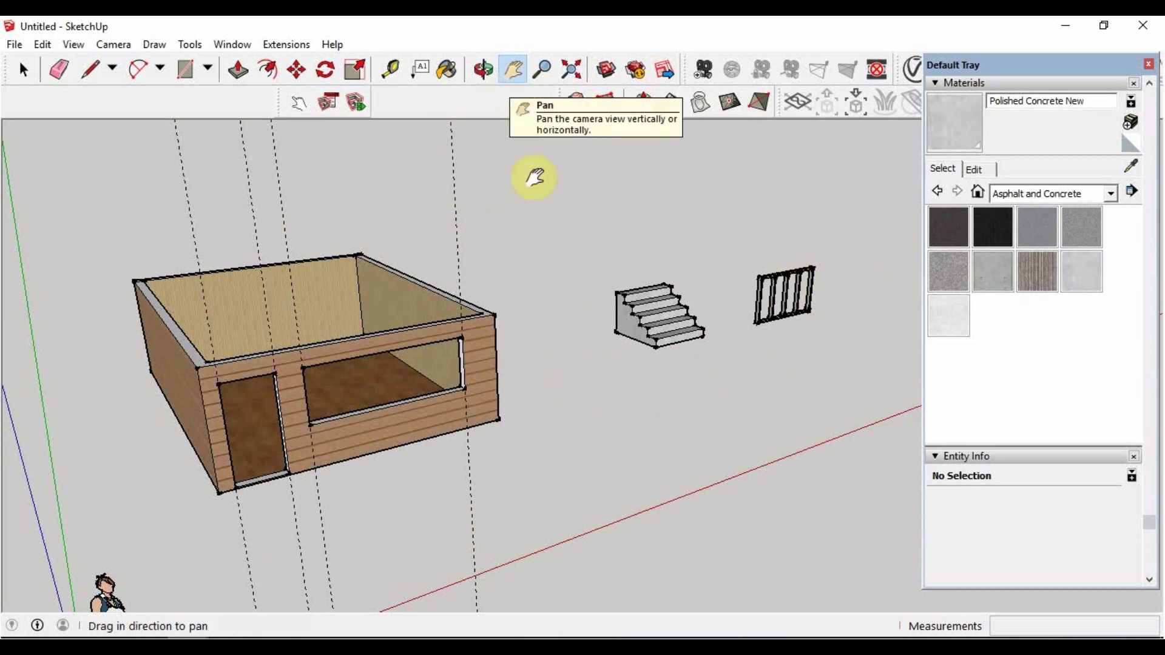
pyautogui.scroll(2, 676, 346)
pyautogui.scroll(3, 770, 317)
pyautogui.scroll(3, 728, 315)
pyautogui.scroll(-3, 427, 292)
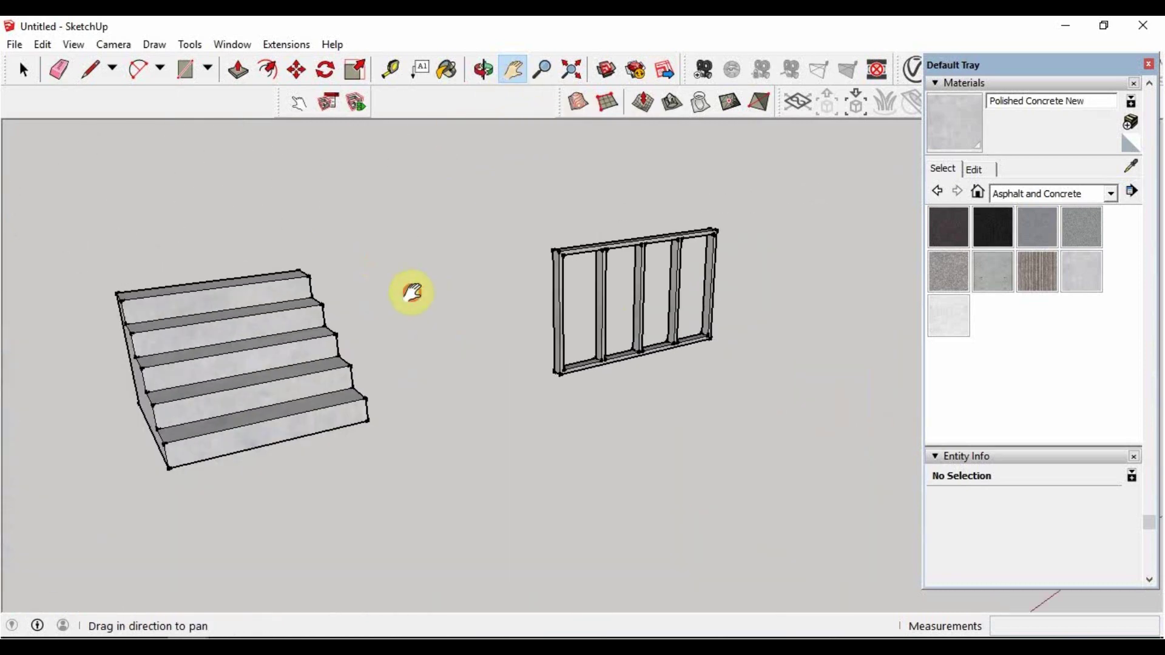
pyautogui.scroll(-2, 557, 307)
pyautogui.moveTo(442, 327); pyautogui.dragTo(575, 328)
pyautogui.moveTo(506, 347)
pyautogui.mouseDown()
pyautogui.moveTo(516, 351)
pyautogui.moveTo(489, 356)
pyautogui.moveTo(502, 372)
pyautogui.moveTo(531, 305)
pyautogui.mouseUp()
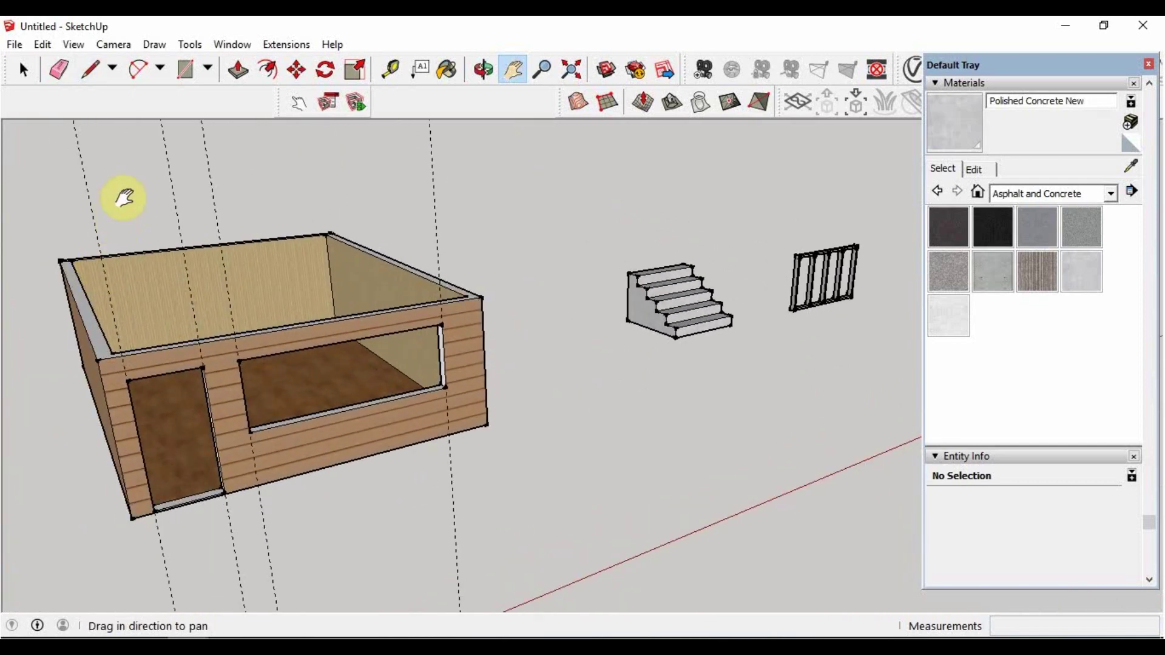
pyautogui.scroll(2, 702, 330)
pyautogui.scroll(3, 554, 346)
pyautogui.scroll(2, 697, 367)
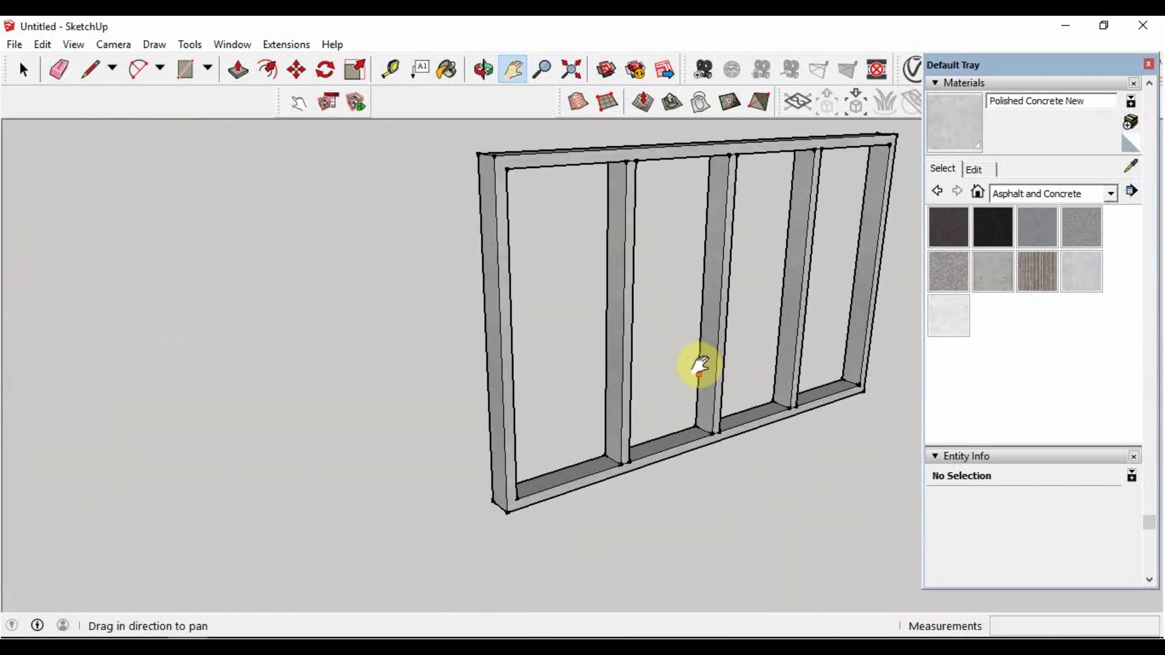
pyautogui.scroll(-3, 702, 365)
pyautogui.scroll(-2, 585, 408)
pyautogui.scroll(-2, 417, 294)
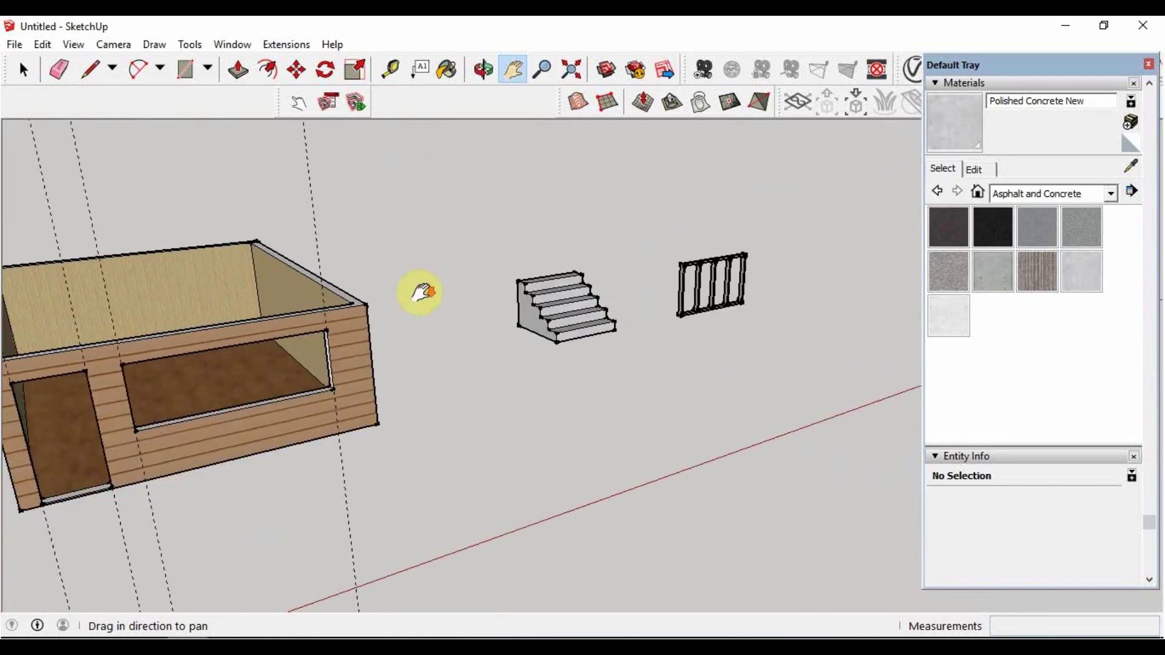
pyautogui.moveTo(416, 293)
pyautogui.mouseDown()
pyautogui.moveTo(581, 315)
pyautogui.moveTo(628, 295)
pyautogui.moveTo(556, 370)
pyautogui.moveTo(595, 346)
pyautogui.moveTo(366, 299)
pyautogui.moveTo(442, 312)
pyautogui.moveTo(783, 256)
pyautogui.mouseUp()
pyautogui.click(484, 70)
pyautogui.moveTo(1151, 514); pyautogui.dragTo(1155, 106)
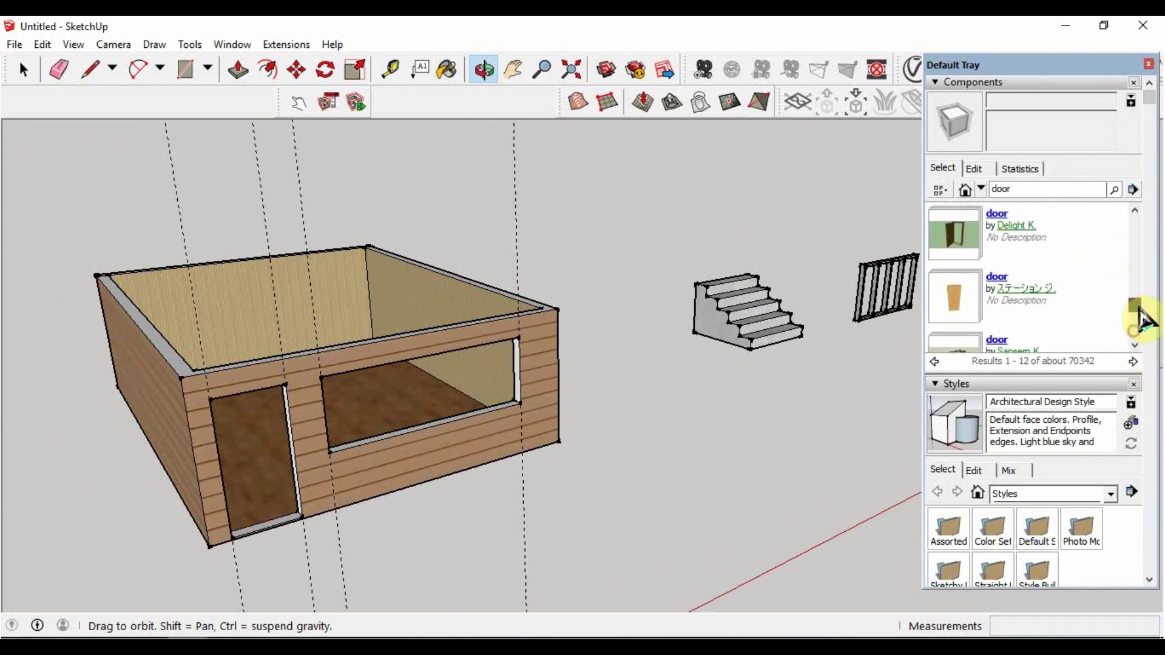
# Search the 3D Warehouse for 'door', browse the results, and download the KAPI door
pyautogui.click(956, 285)
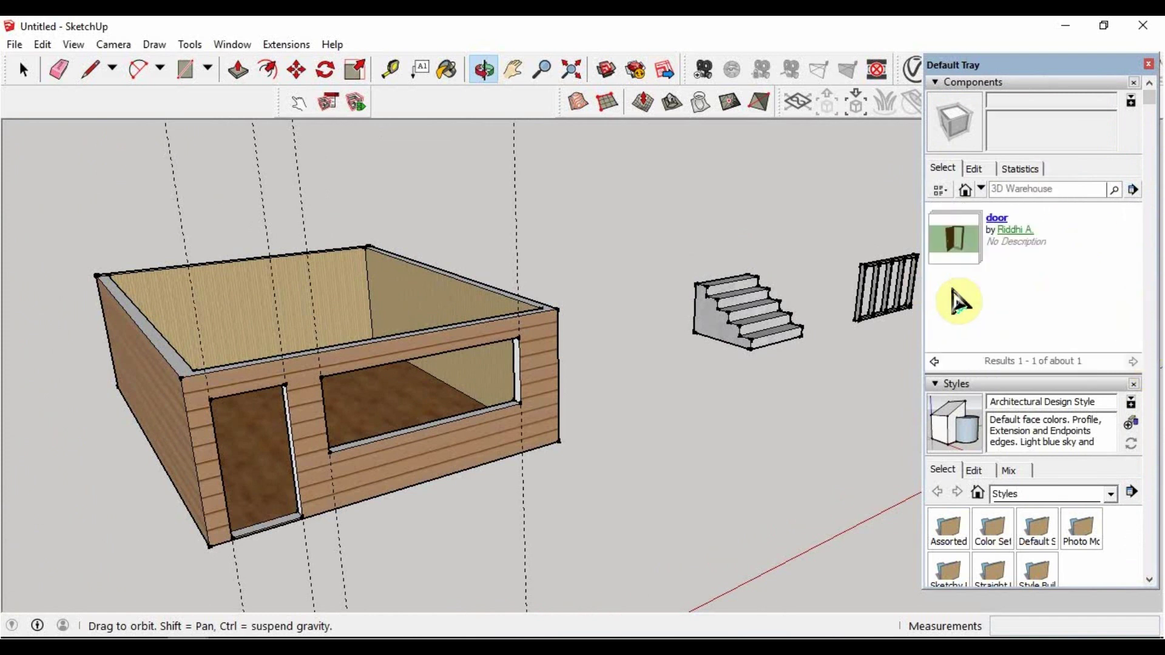
pyautogui.click(960, 249)
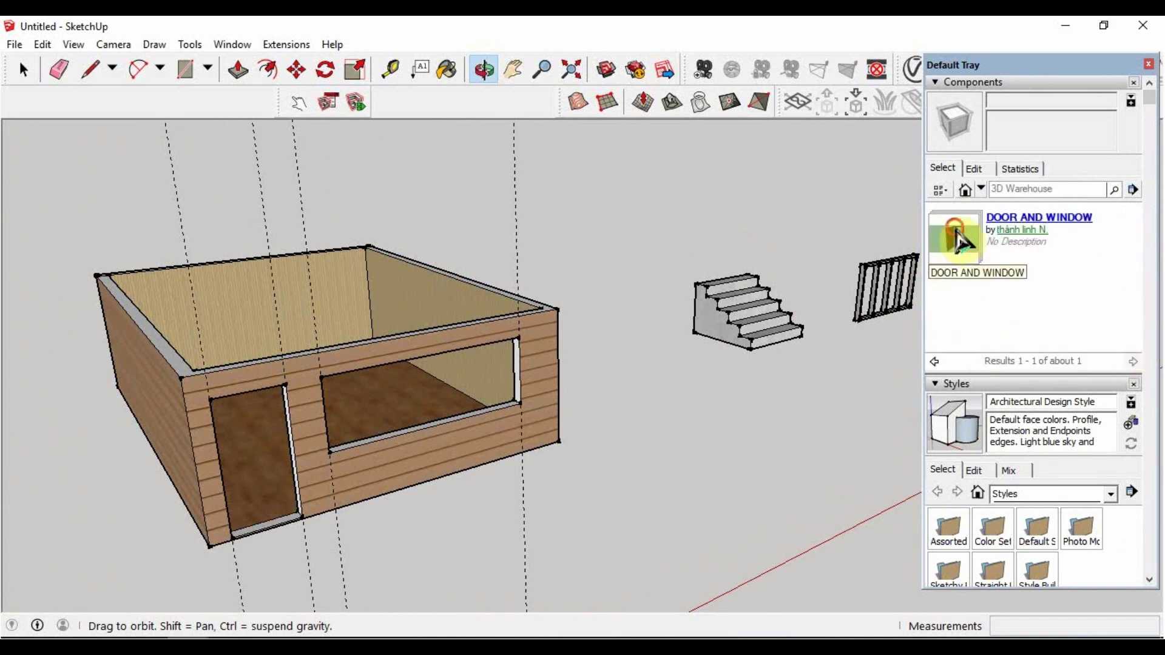
pyautogui.click(952, 260)
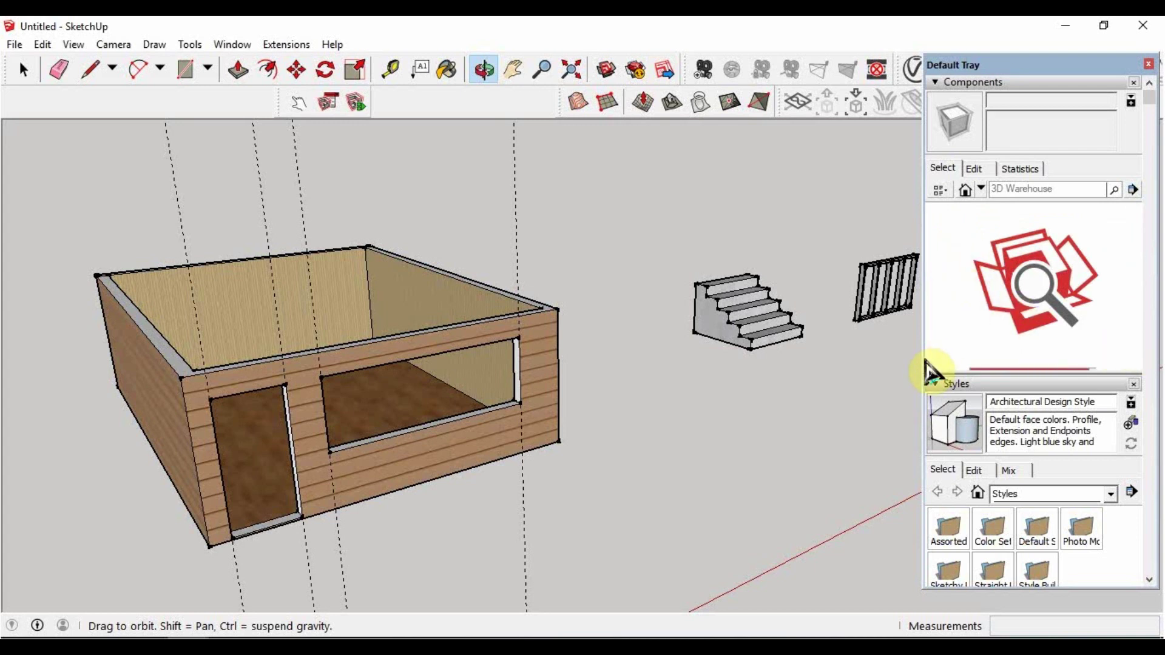
pyautogui.moveTo(1127, 234); pyautogui.dragTo(1133, 298)
pyautogui.moveTo(1132, 228); pyautogui.dragTo(1133, 259)
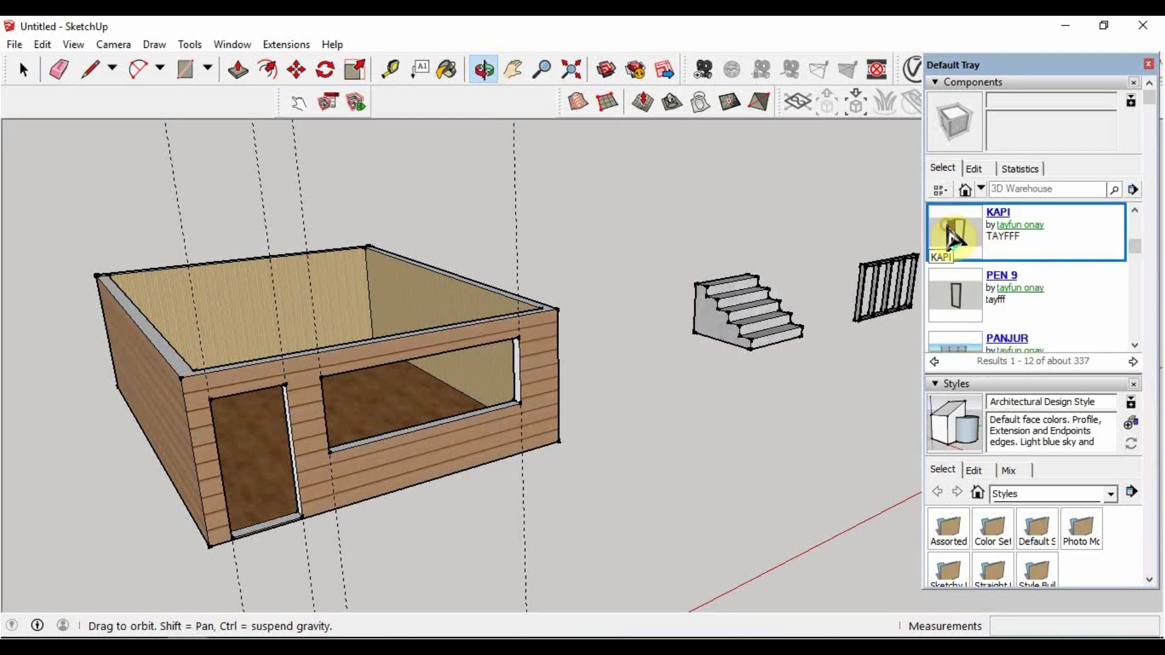
pyautogui.click(969, 242)
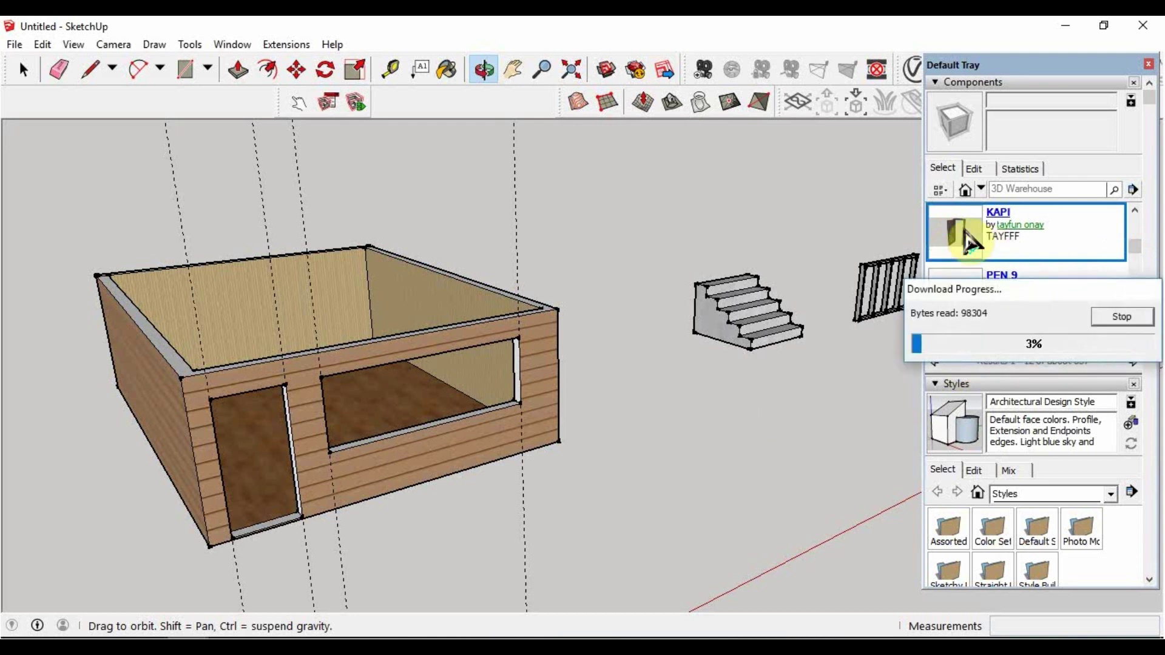
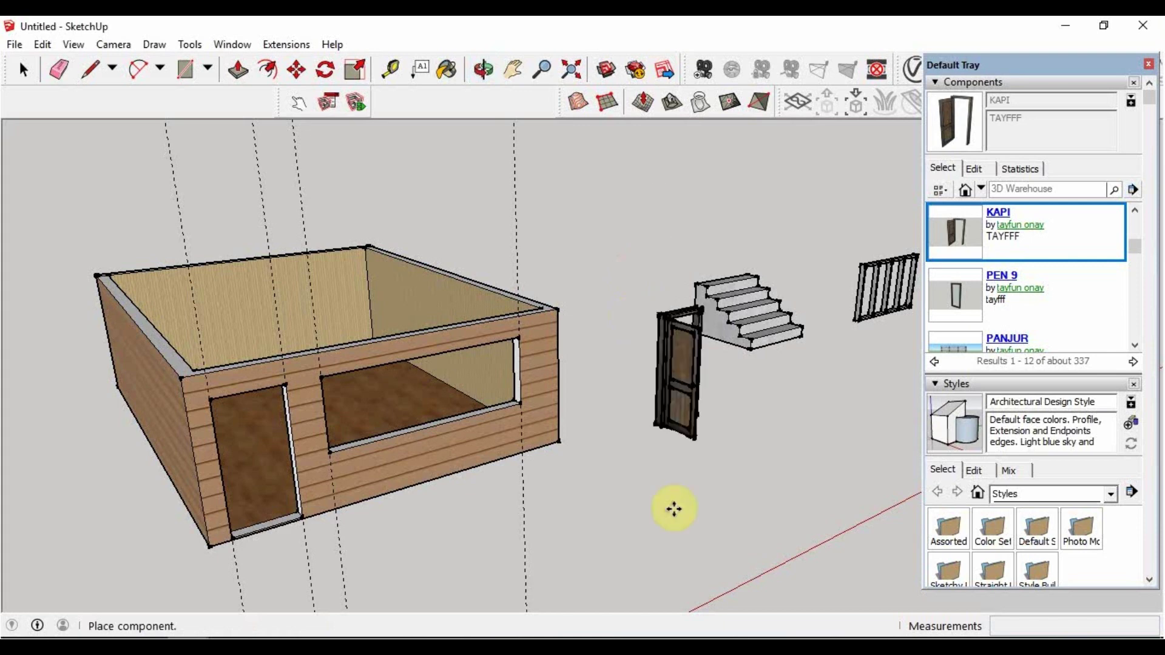
# Place the KAPI door beside the house, deselect it, and orbit close to the wall corner
pyautogui.click(657, 481)
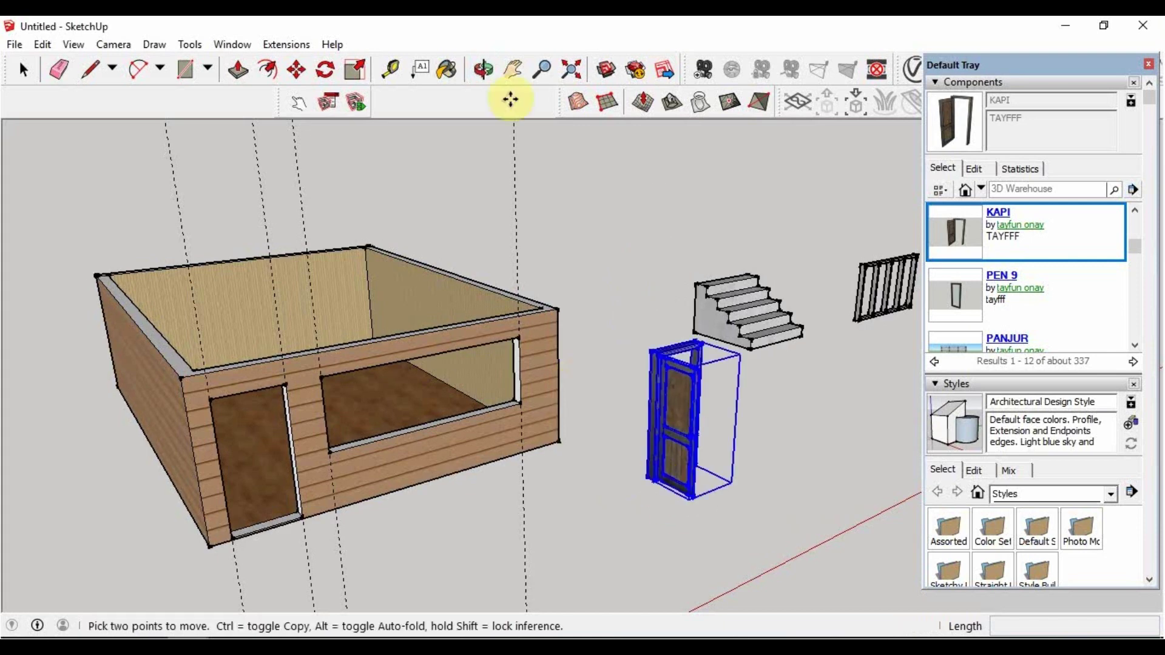
pyautogui.click(484, 69)
pyautogui.moveTo(562, 226)
pyautogui.mouseDown()
pyautogui.moveTo(494, 483)
pyautogui.moveTo(325, 448)
pyautogui.mouseUp()
pyautogui.scroll(3, 325, 449)
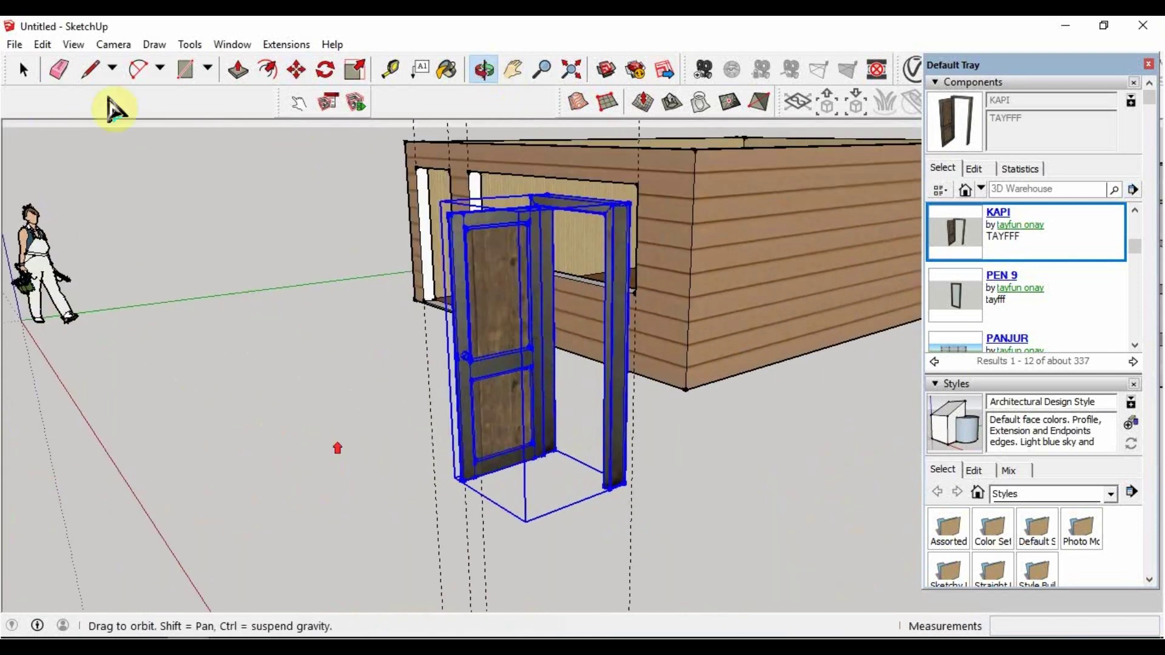
pyautogui.click(23, 69)
pyautogui.click(26, 195)
pyautogui.click(488, 70)
pyautogui.moveTo(508, 126)
pyautogui.mouseDown()
pyautogui.moveTo(746, 395)
pyautogui.moveTo(858, 390)
pyautogui.moveTo(671, 338)
pyautogui.moveTo(249, 398)
pyautogui.moveTo(528, 333)
pyautogui.moveTo(413, 304)
pyautogui.moveTo(763, 325)
pyautogui.moveTo(850, 352)
pyautogui.moveTo(884, 411)
pyautogui.moveTo(621, 355)
pyautogui.moveTo(625, 291)
pyautogui.moveTo(741, 208)
pyautogui.moveTo(504, 152)
pyautogui.mouseUp()
# Move the KAPI door by its frame corner to the doorway's top corner, then orbit to check
pyautogui.click(23, 69)
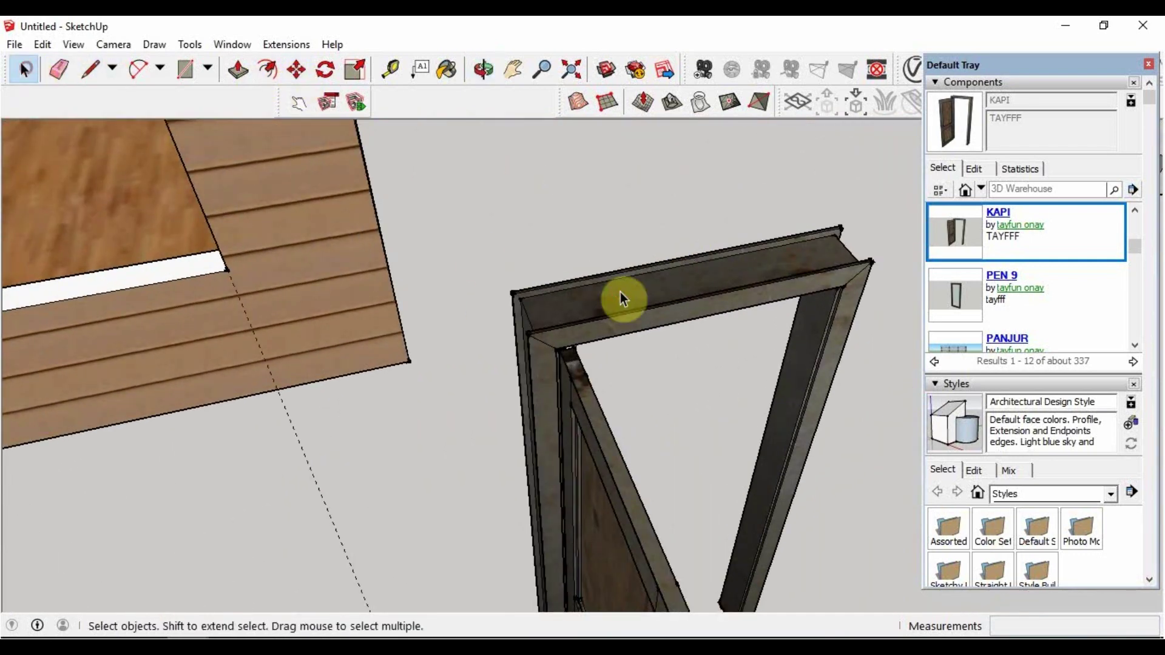
pyautogui.click(620, 292)
pyautogui.click(296, 70)
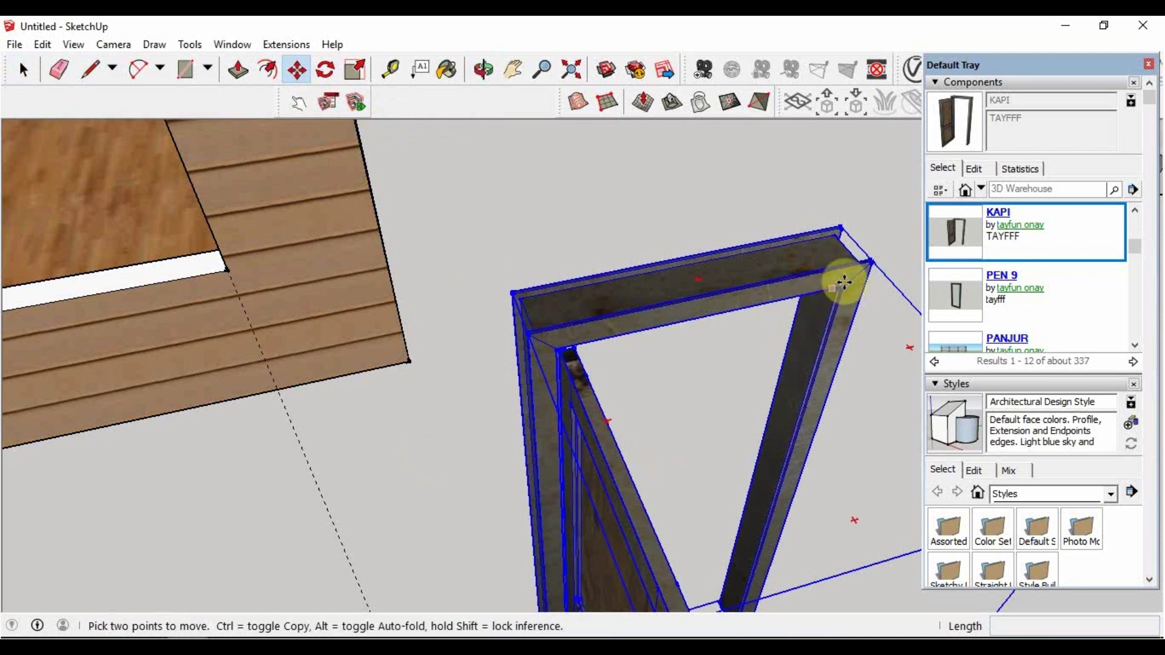
pyautogui.click(872, 262)
pyautogui.click(513, 70)
pyautogui.scroll(5, 584, 239)
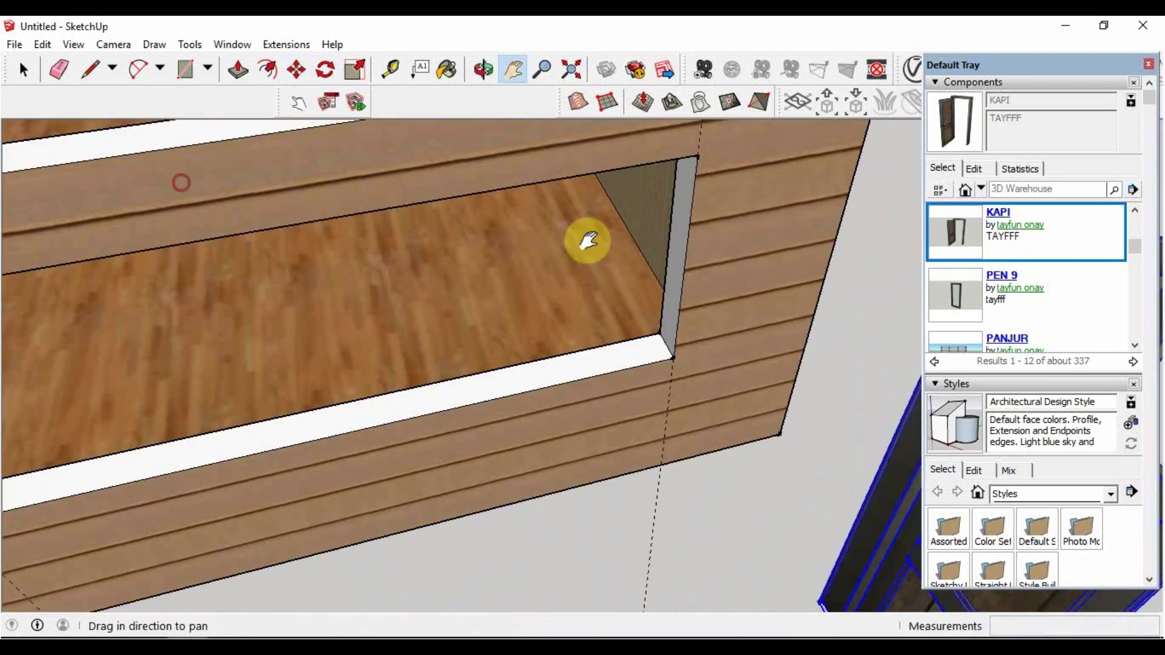
pyautogui.moveTo(584, 239)
pyautogui.mouseDown()
pyautogui.moveTo(436, 208)
pyautogui.moveTo(616, 182)
pyautogui.mouseUp()
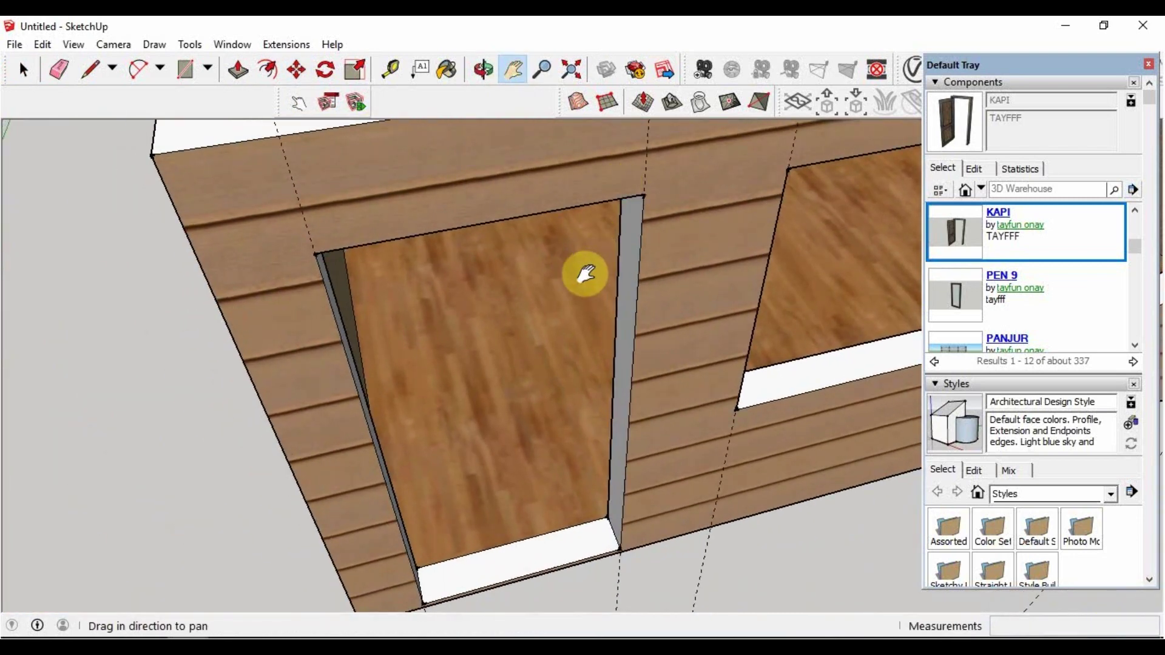
pyautogui.press('Escape')
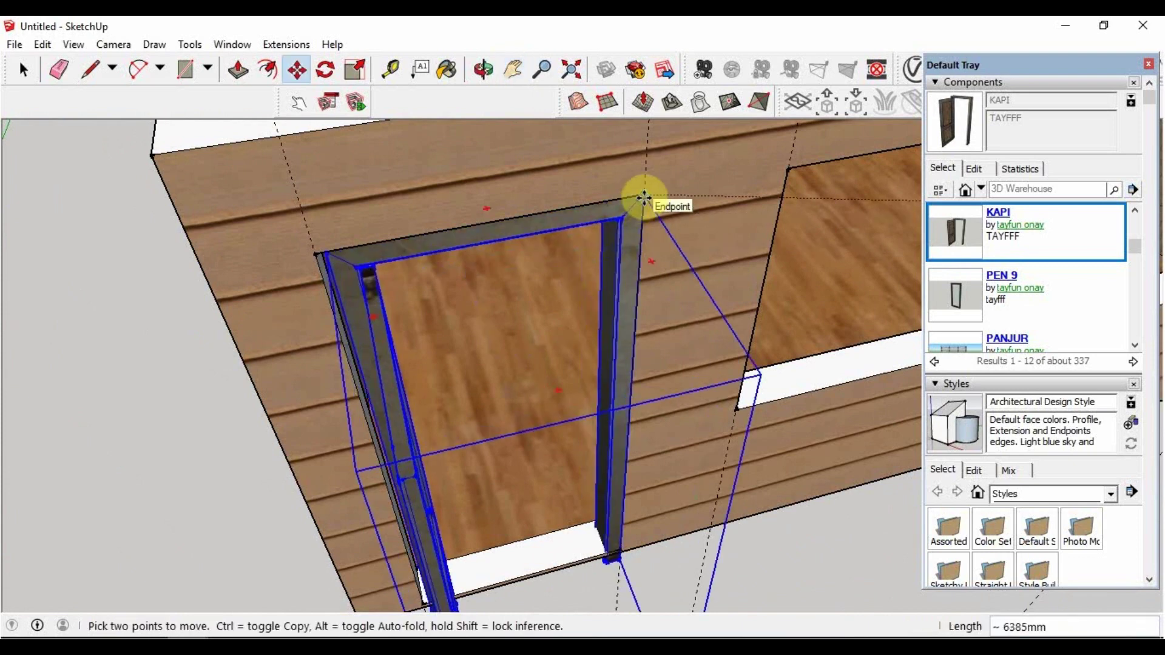
pyautogui.click(512, 69)
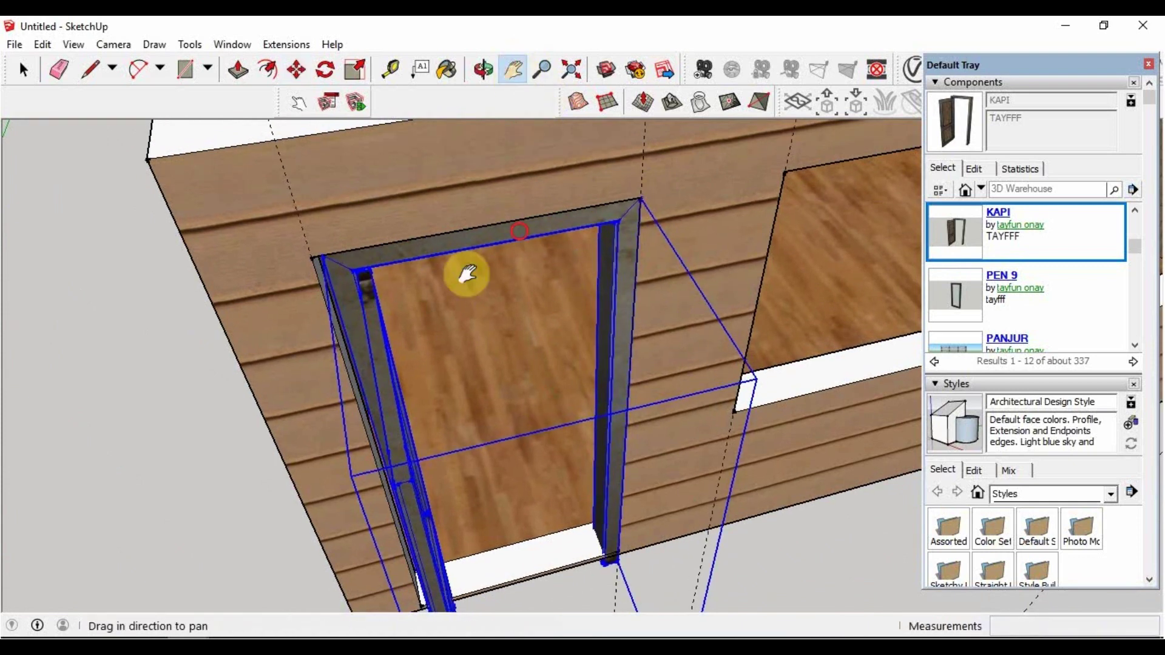
pyautogui.moveTo(463, 273); pyautogui.dragTo(485, 110)
pyautogui.click(483, 71)
pyautogui.moveTo(268, 307)
pyautogui.mouseDown()
pyautogui.moveTo(201, 277)
pyautogui.moveTo(218, 143)
pyautogui.mouseUp()
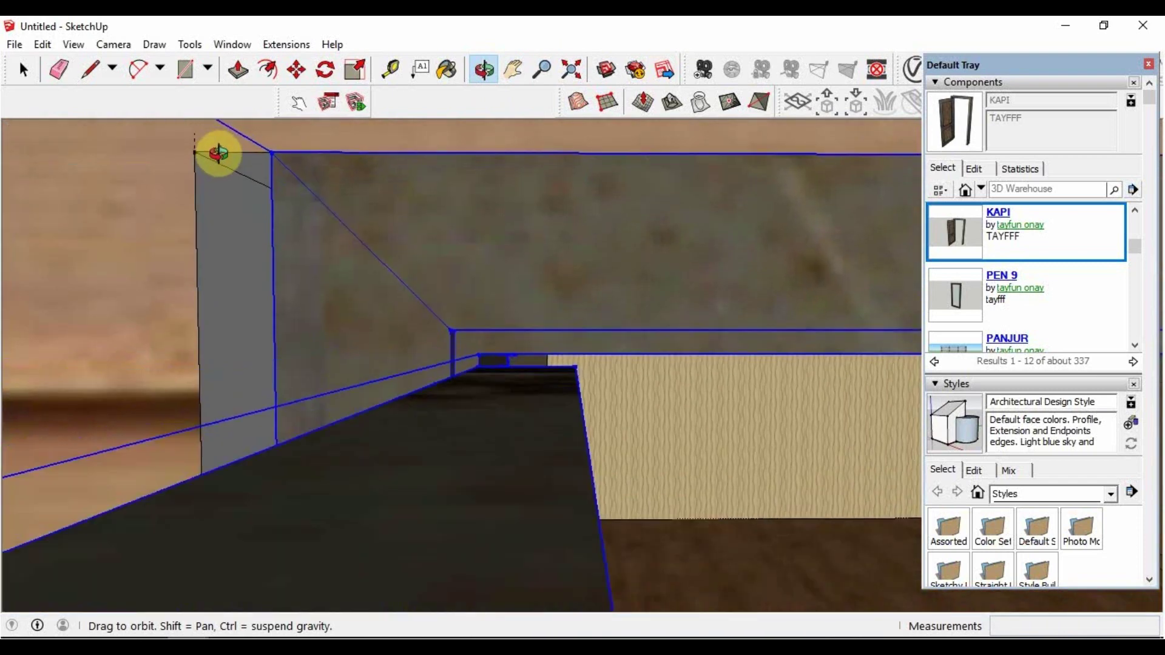
# Push back the thin face beside the door frame and orbit to view the door from above
pyautogui.click(237, 70)
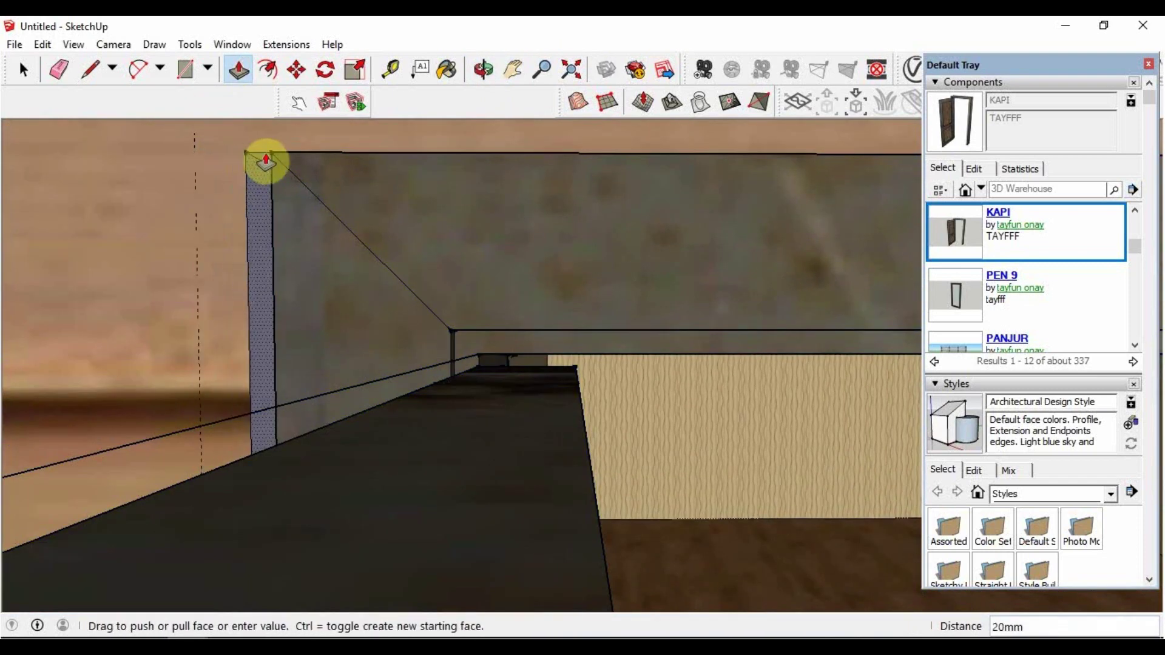
pyautogui.moveTo(213, 217); pyautogui.dragTo(271, 159)
pyautogui.click(484, 69)
pyautogui.scroll(-3, 525, 302)
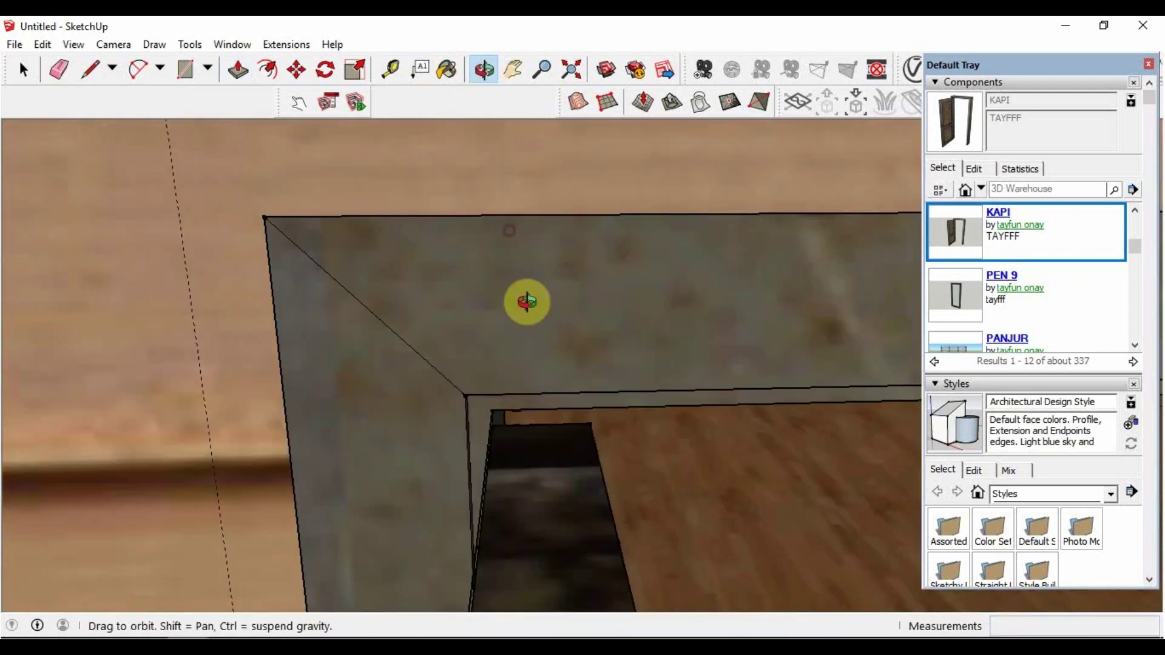
pyautogui.scroll(-2, 526, 302)
pyautogui.scroll(-2, 525, 301)
pyautogui.scroll(-2, 527, 301)
pyautogui.moveTo(556, 340)
pyautogui.mouseDown()
pyautogui.moveTo(352, 403)
pyautogui.moveTo(445, 229)
pyautogui.moveTo(622, 279)
pyautogui.moveTo(567, 252)
pyautogui.moveTo(553, 112)
pyautogui.moveTo(655, 268)
pyautogui.moveTo(767, 328)
pyautogui.mouseUp()
# Pan and zoom in on the lower part of the door seated in the doorway
pyautogui.scroll(-3, 766, 327)
pyautogui.click(512, 69)
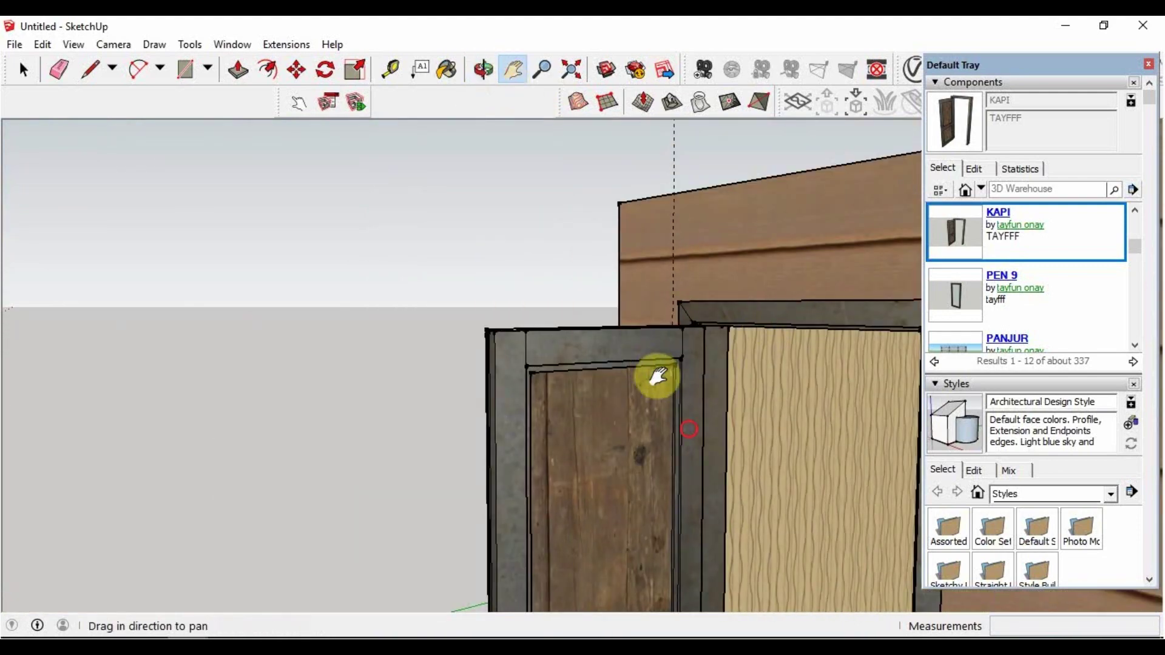
pyautogui.scroll(2, 656, 376)
pyautogui.moveTo(572, 377)
pyautogui.mouseDown()
pyautogui.moveTo(692, 386)
pyautogui.moveTo(816, 376)
pyautogui.moveTo(720, 398)
pyautogui.mouseUp()
pyautogui.scroll(2, 690, 386)
pyautogui.moveTo(715, 349); pyautogui.dragTo(694, 395)
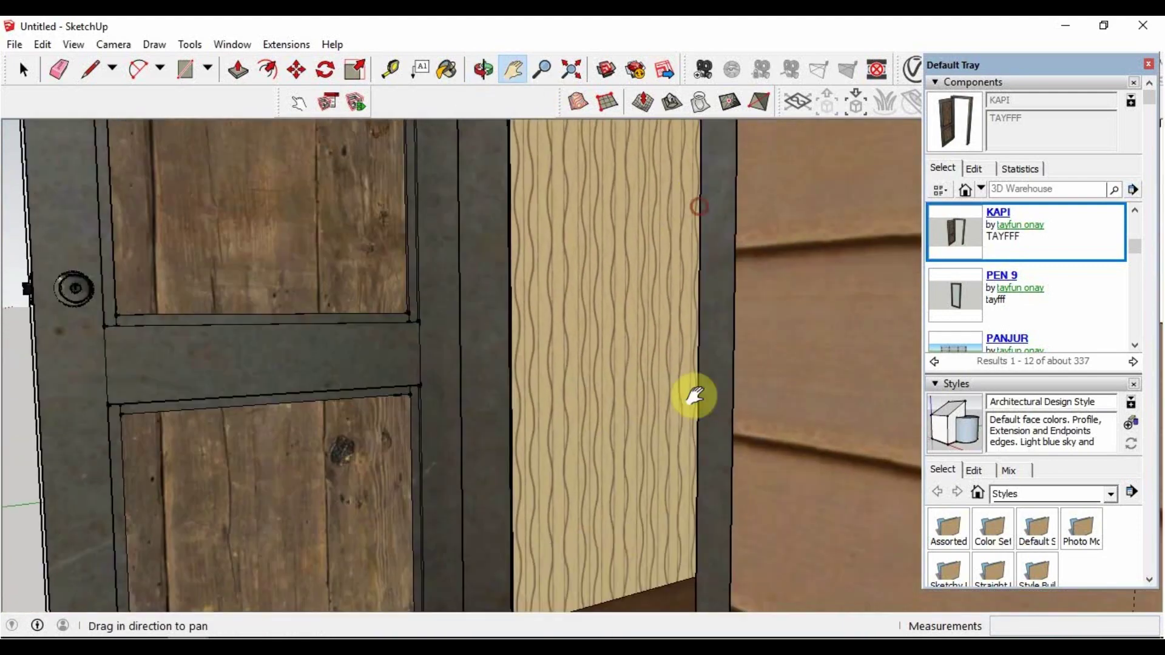
pyautogui.scroll(-3, 695, 395)
pyautogui.scroll(3, 679, 372)
pyautogui.moveTo(663, 481); pyautogui.dragTo(727, 399)
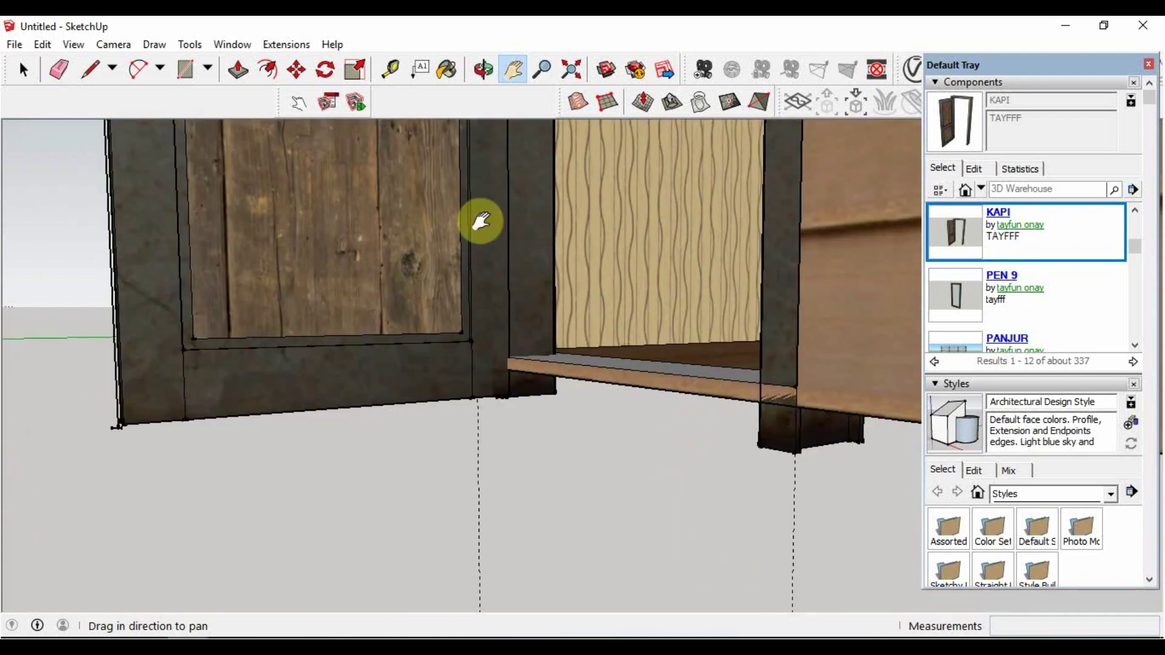
pyautogui.click(297, 69)
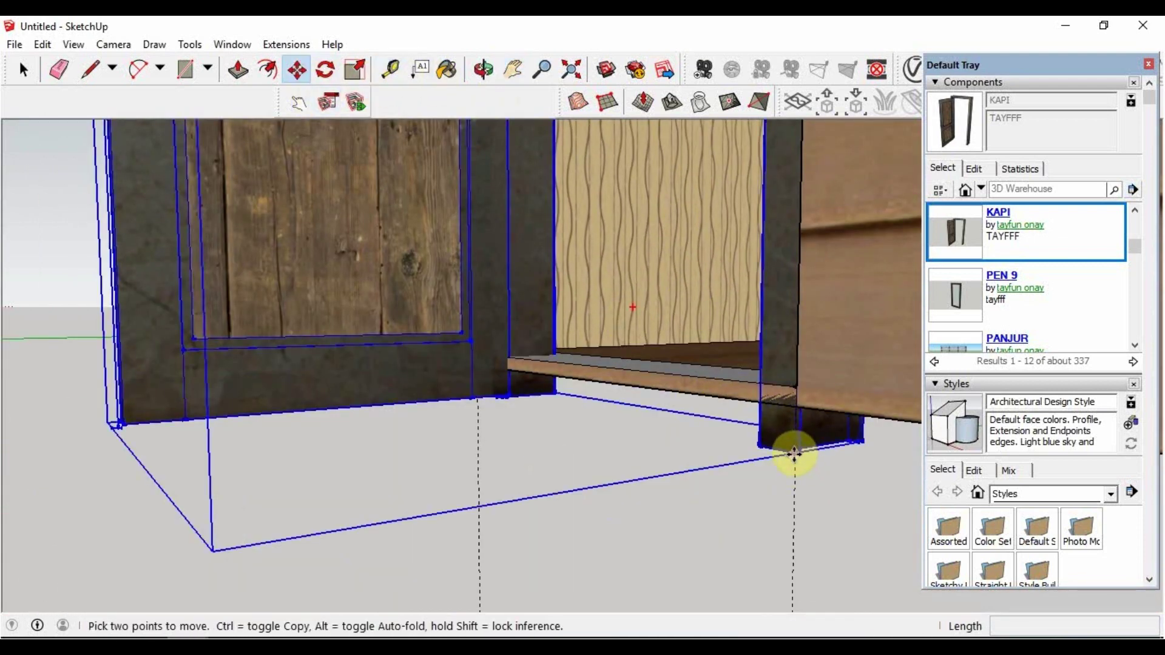
pyautogui.click(793, 454)
pyautogui.press('Escape')
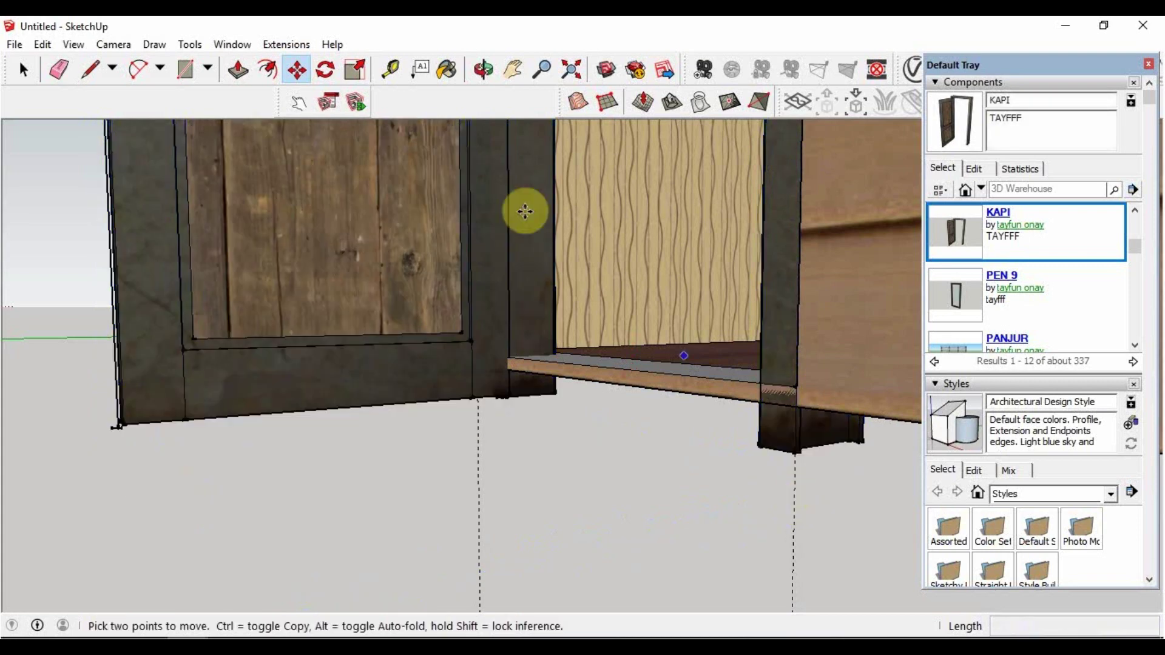
pyautogui.click(389, 69)
pyautogui.click(794, 454)
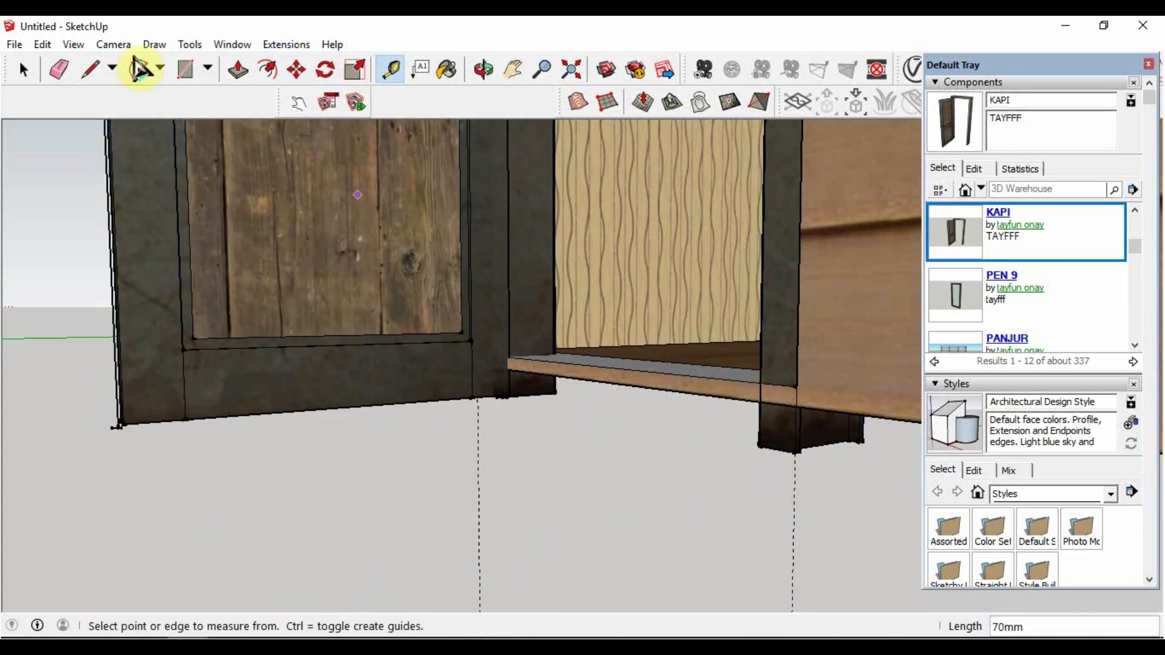
pyautogui.press('m')
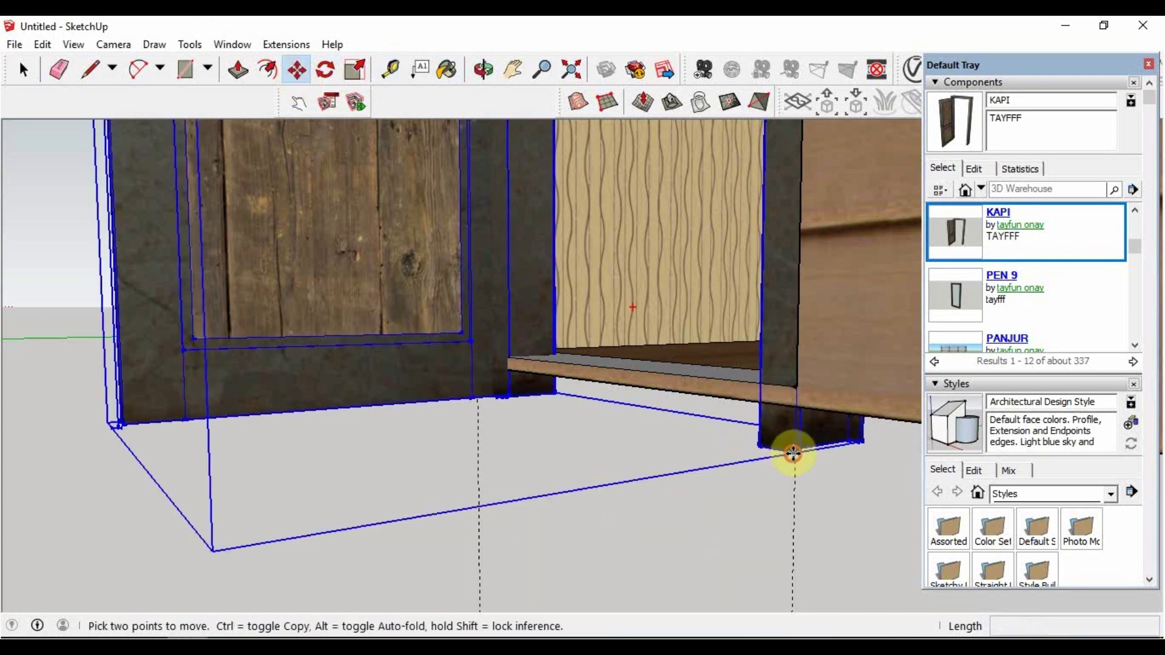
pyautogui.click(513, 68)
pyautogui.scroll(5, 606, 234)
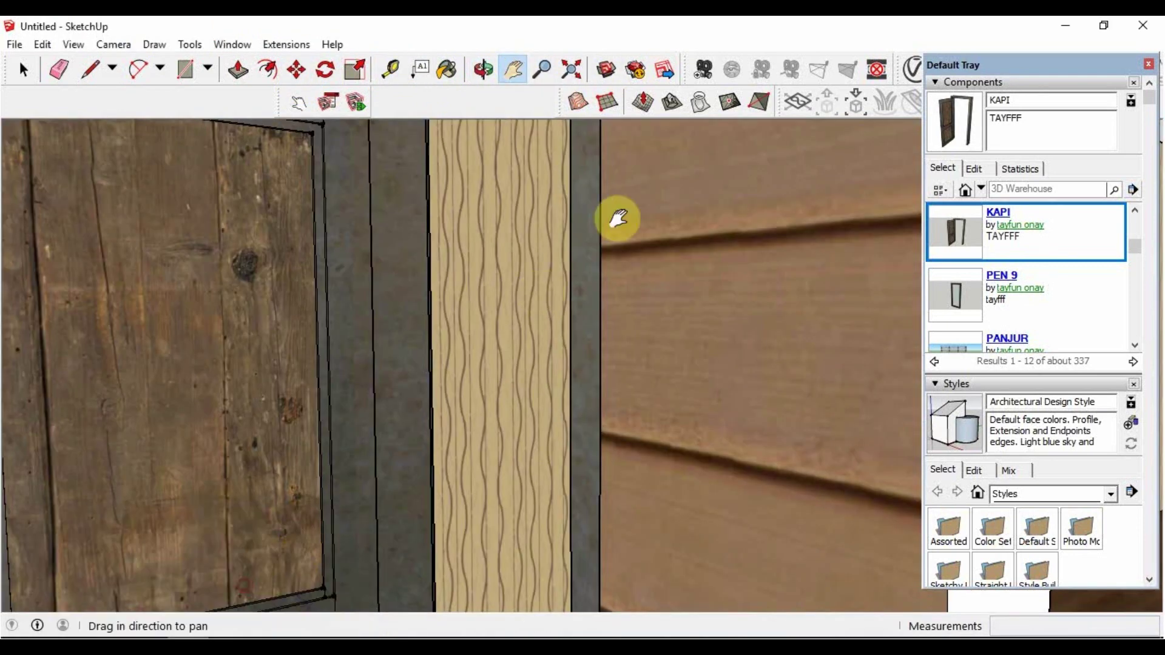
pyautogui.moveTo(617, 219); pyautogui.dragTo(613, 468)
pyautogui.scroll(3, 546, 170)
pyautogui.press('o')
# Push the wall opening's top face inward by the entered distance
pyautogui.moveTo(527, 294); pyautogui.dragTo(302, 28)
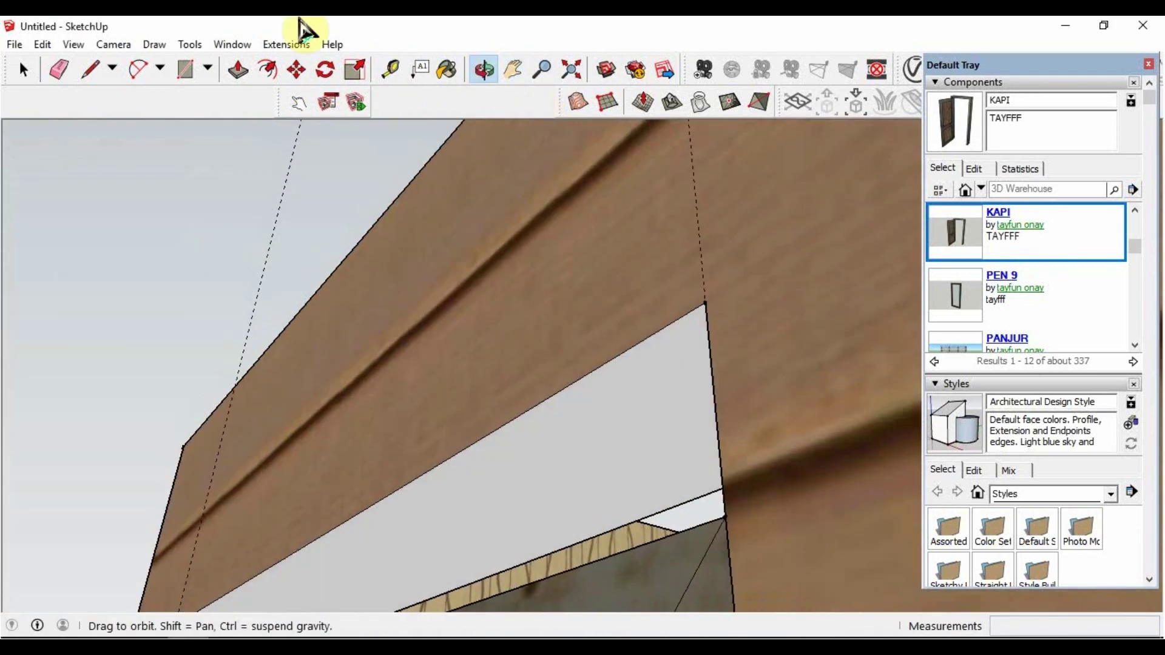
pyautogui.click(238, 68)
pyautogui.moveTo(593, 443); pyautogui.dragTo(578, 382)
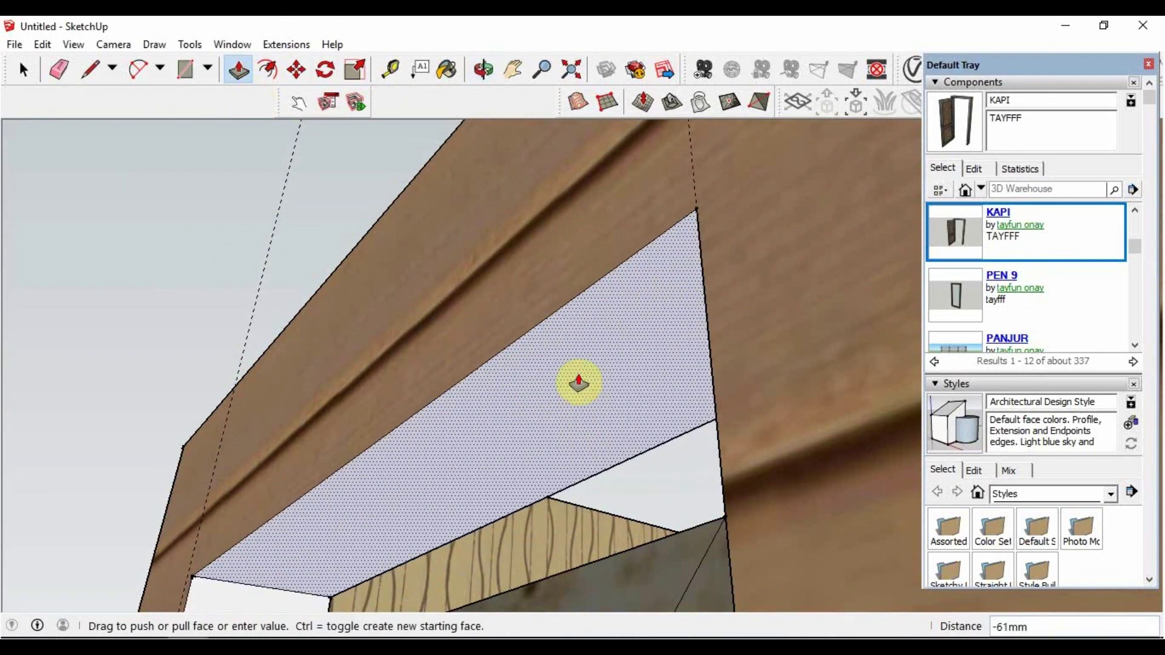
pyautogui.press('Return')
pyautogui.press('o')
pyautogui.moveTo(533, 307)
pyautogui.mouseDown()
pyautogui.moveTo(578, 489)
pyautogui.moveTo(639, 558)
pyautogui.moveTo(315, 261)
pyautogui.mouseUp()
# Move a frame corner vertex, then bring the door post's top corner into view
pyautogui.click(300, 73)
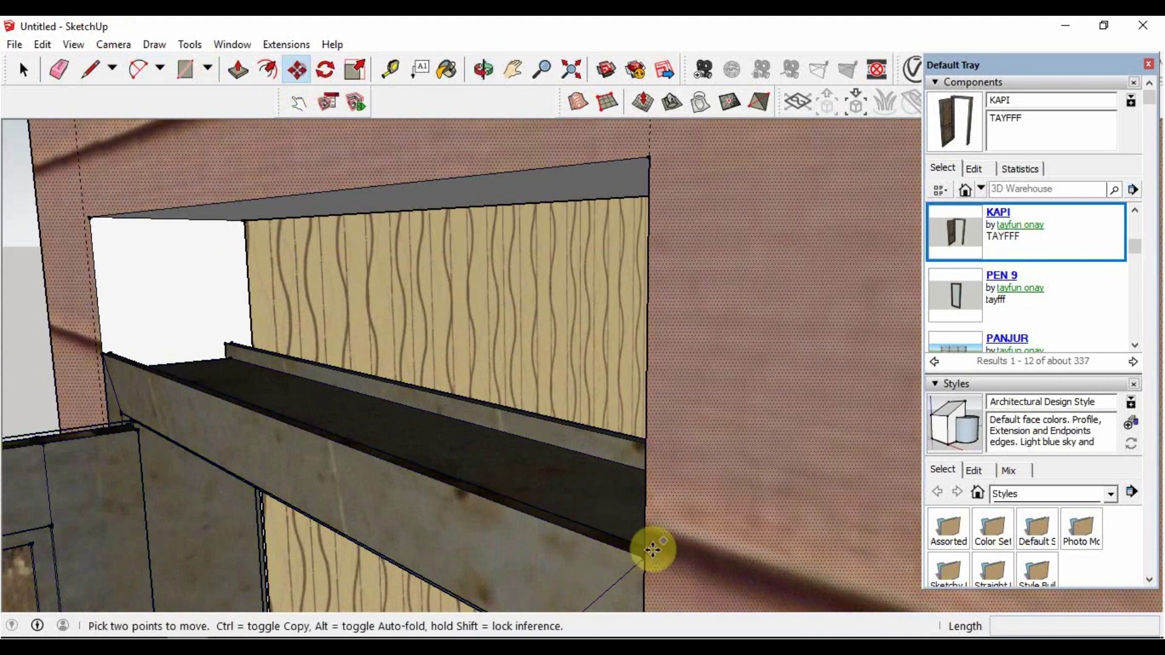
pyautogui.click(638, 555)
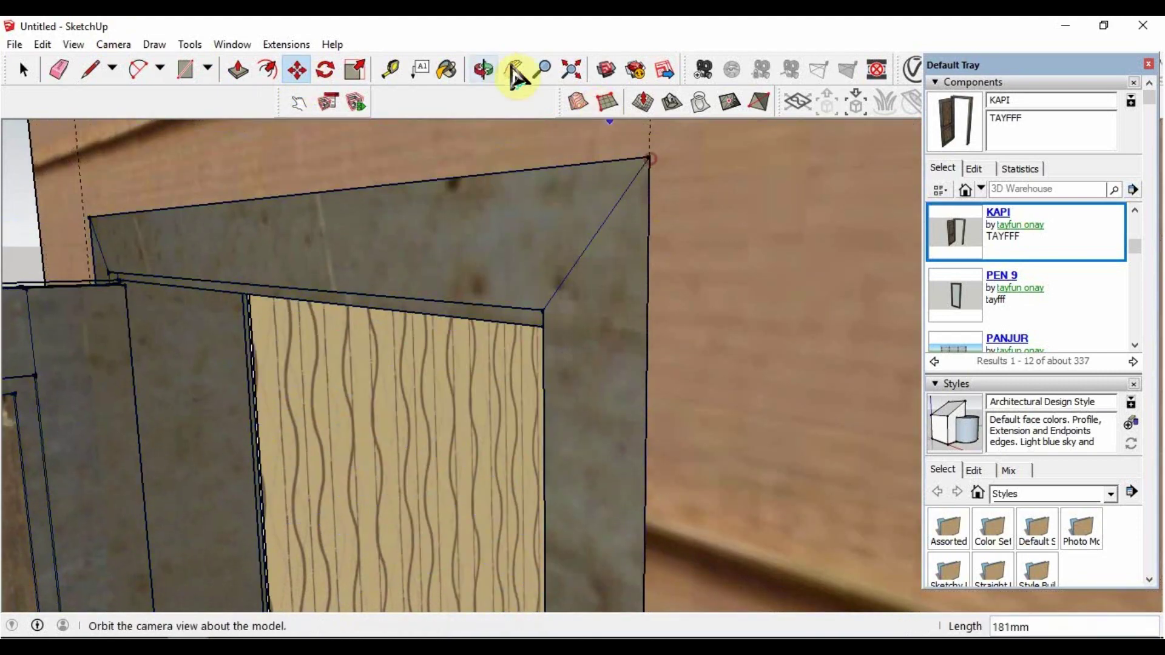
pyautogui.click(512, 69)
pyautogui.scroll(3, 494, 226)
pyautogui.moveTo(494, 226); pyautogui.dragTo(597, 295)
pyautogui.scroll(1, 598, 295)
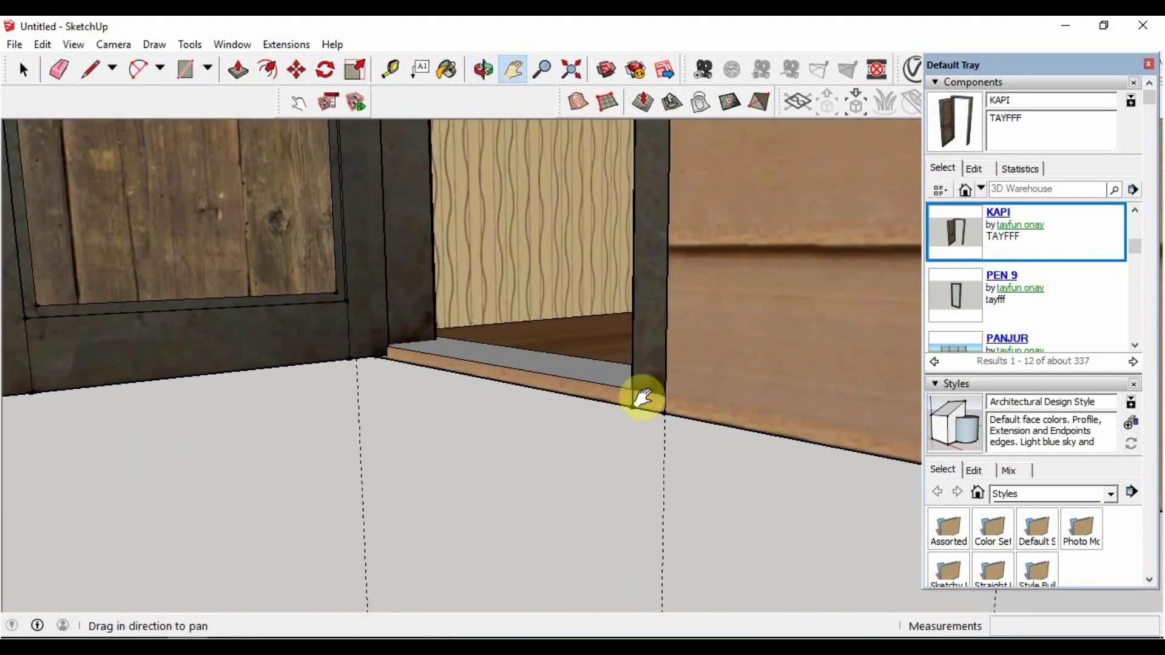
pyautogui.scroll(2, 641, 395)
pyautogui.moveTo(265, 345)
pyautogui.mouseDown()
pyautogui.moveTo(301, 271)
pyautogui.moveTo(31, 315)
pyautogui.moveTo(167, 466)
pyautogui.moveTo(201, 418)
pyautogui.moveTo(315, 385)
pyautogui.moveTo(362, 325)
pyautogui.moveTo(343, 148)
pyautogui.moveTo(442, 106)
pyautogui.mouseUp()
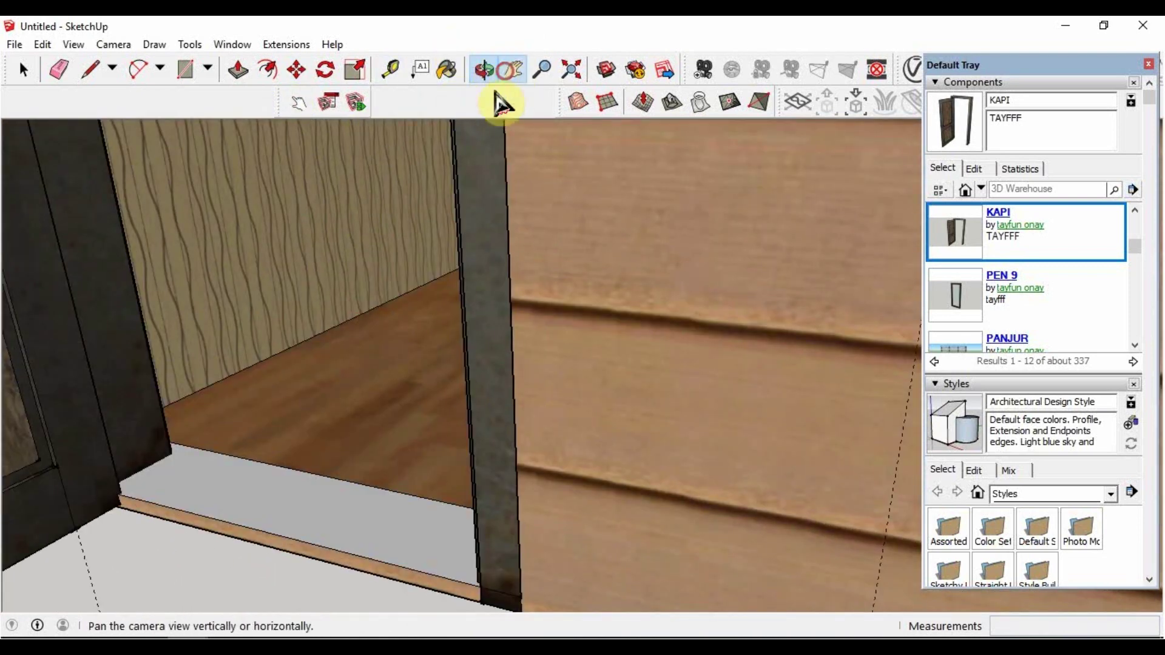
pyautogui.click(511, 70)
pyautogui.moveTo(489, 562)
pyautogui.mouseDown()
pyautogui.moveTo(476, 310)
pyautogui.moveTo(424, 465)
pyautogui.moveTo(493, 341)
pyautogui.mouseUp()
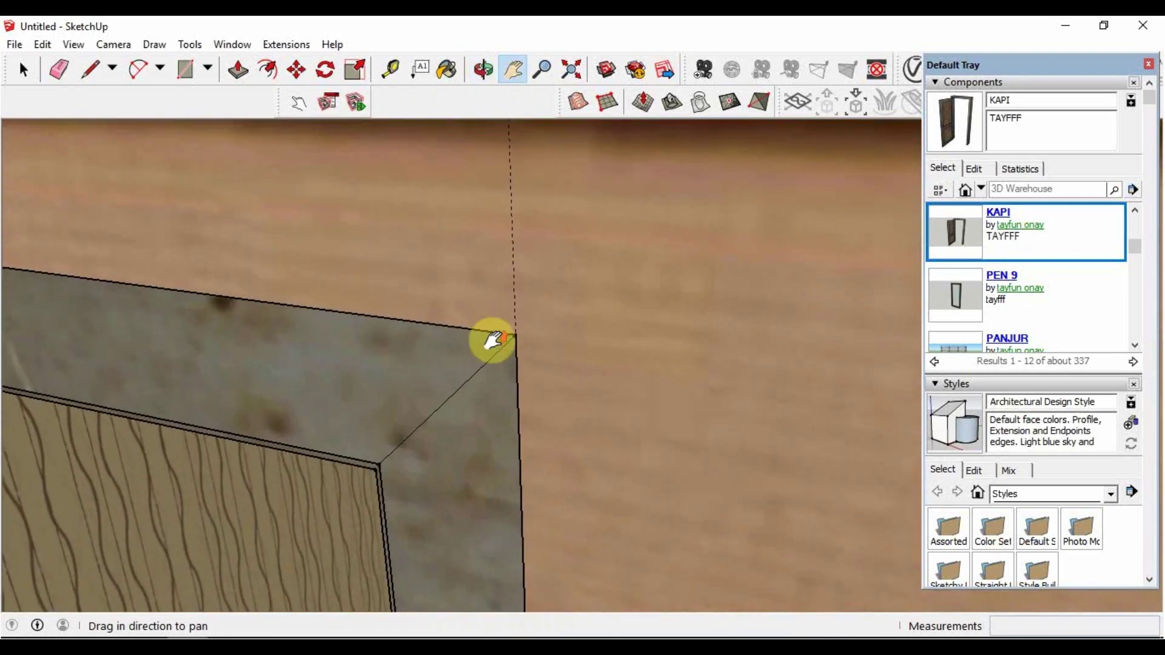
# Lower the post's inner top face and pull its top face to adjust the post height
pyautogui.click(297, 70)
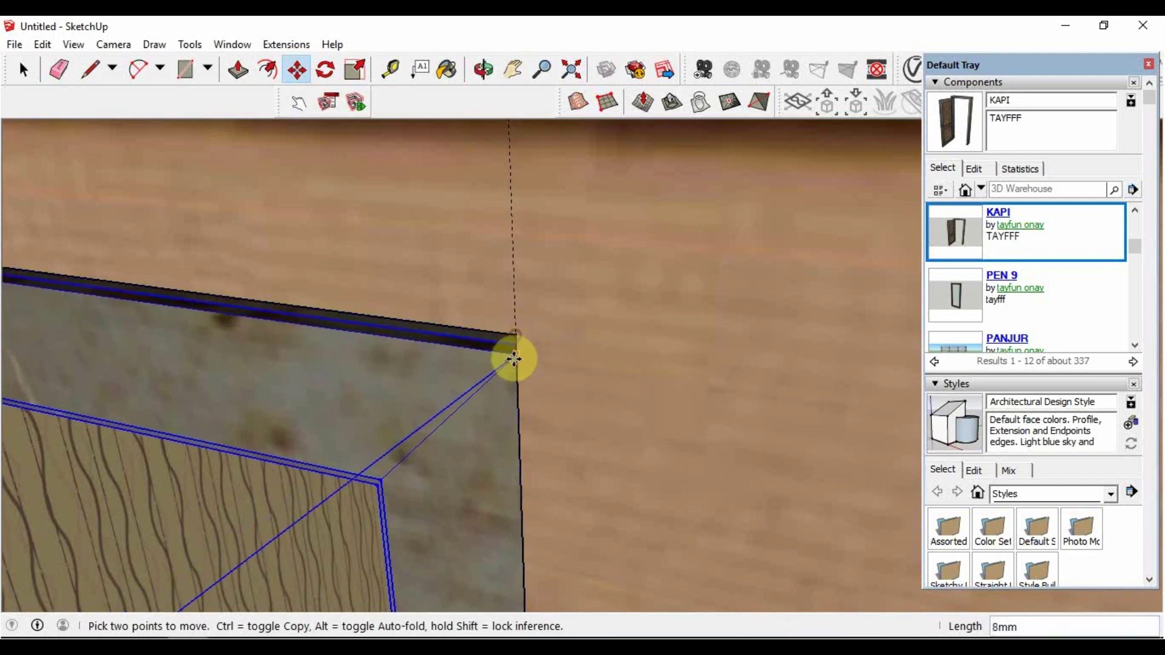
pyautogui.moveTo(516, 334); pyautogui.dragTo(517, 400)
pyautogui.press('o')
pyautogui.moveTo(435, 282)
pyautogui.mouseDown()
pyautogui.moveTo(299, 182)
pyautogui.moveTo(297, 256)
pyautogui.mouseUp()
pyautogui.moveTo(369, 311); pyautogui.dragTo(369, 271)
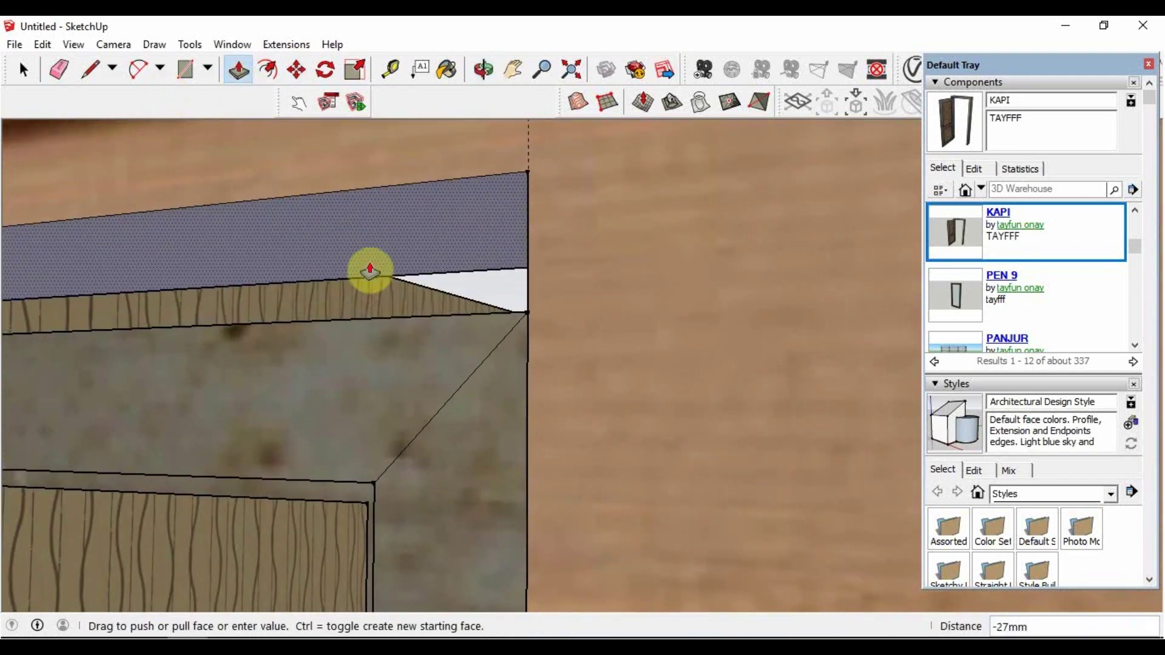
# Snap the post's top corner vertex 60mm up onto the upper corner endpoint
pyautogui.click(295, 69)
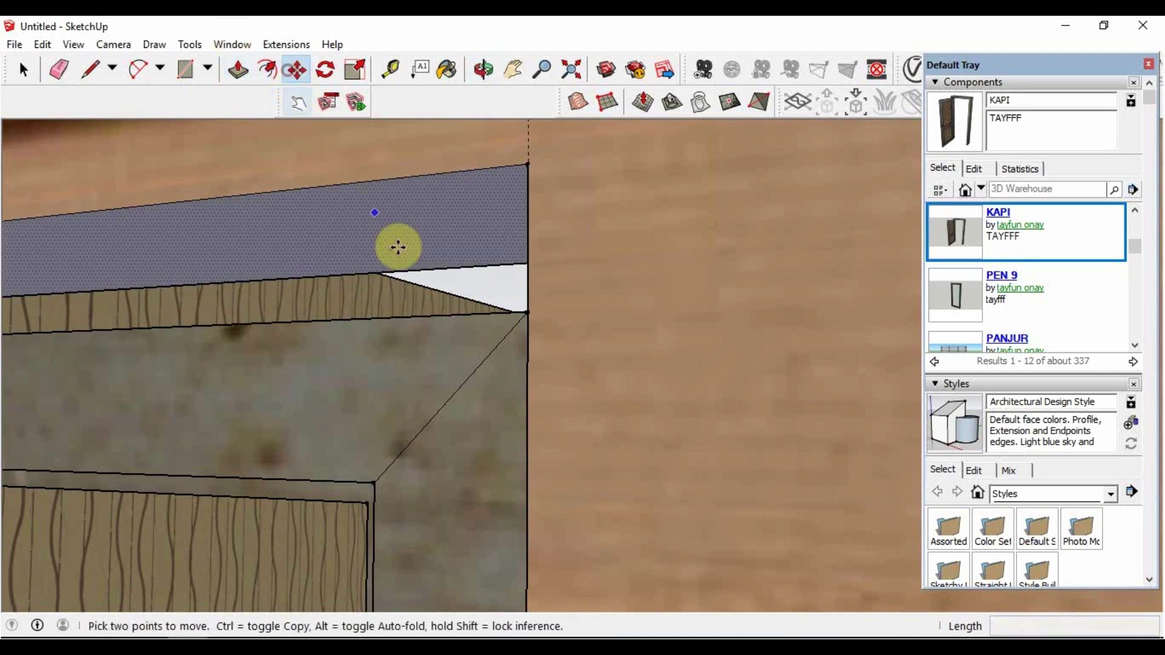
pyautogui.click(527, 311)
pyautogui.click(522, 167)
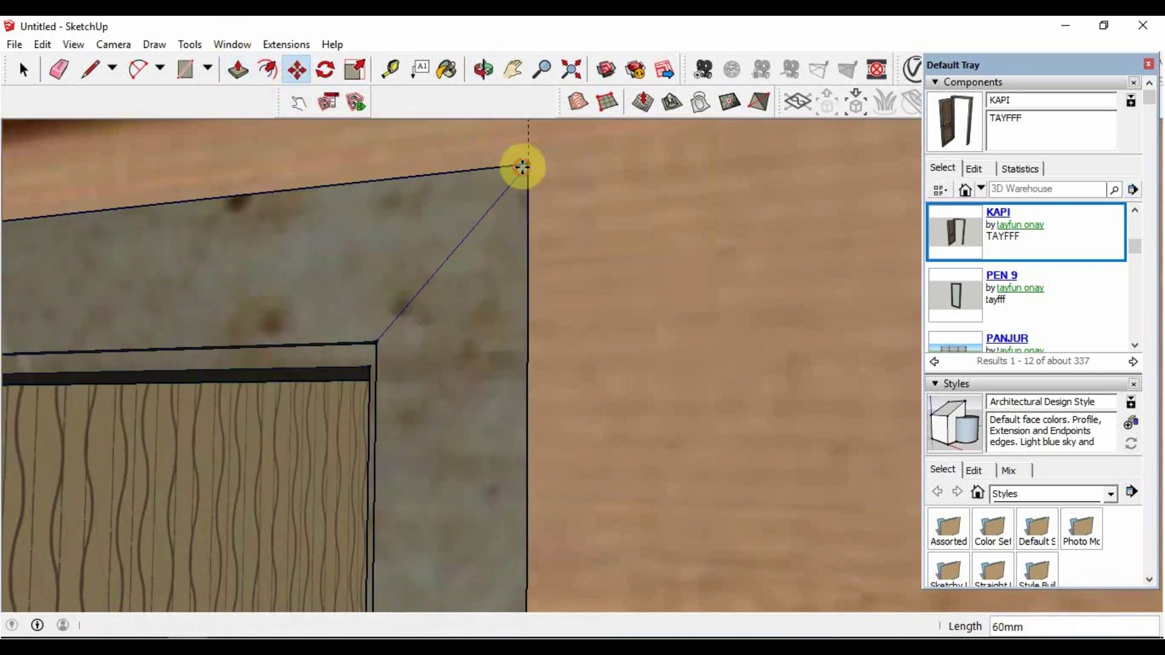
pyautogui.click(513, 70)
pyautogui.moveTo(476, 255)
pyautogui.mouseDown()
pyautogui.moveTo(475, 333)
pyautogui.moveTo(457, 138)
pyautogui.moveTo(446, 285)
pyautogui.moveTo(577, 284)
pyautogui.moveTo(581, 275)
pyautogui.mouseUp()
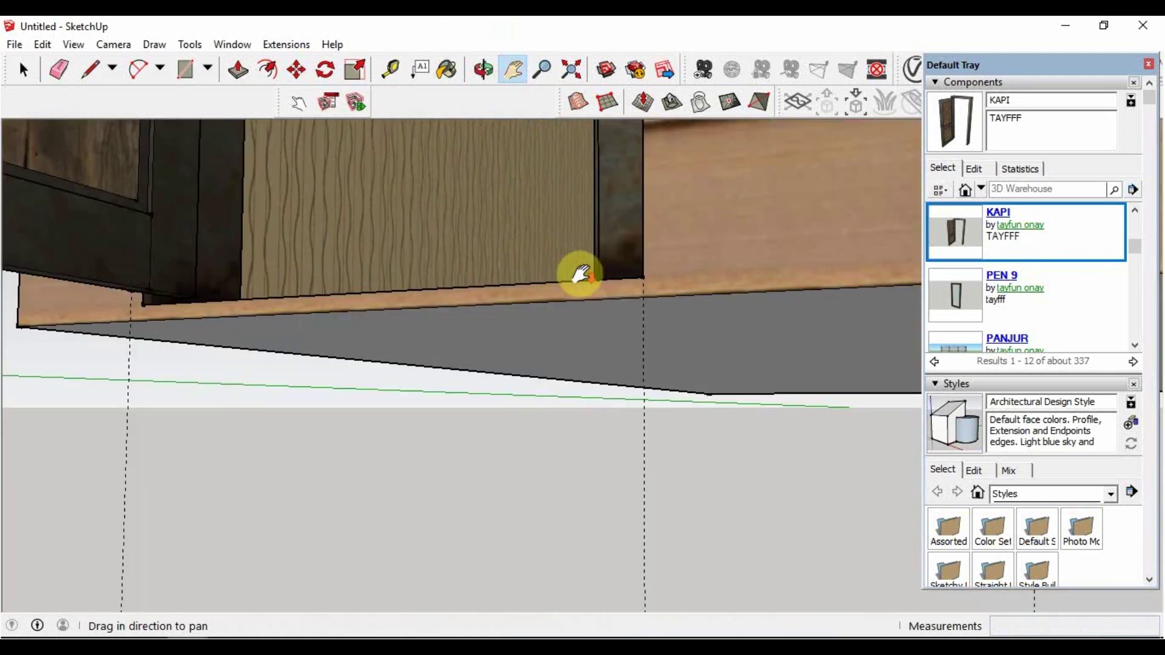
pyautogui.click(491, 72)
pyautogui.moveTo(510, 303)
pyautogui.mouseDown()
pyautogui.moveTo(512, 352)
pyautogui.moveTo(372, 310)
pyautogui.moveTo(676, 393)
pyautogui.moveTo(689, 438)
pyautogui.moveTo(285, 307)
pyautogui.moveTo(372, 270)
pyautogui.moveTo(264, 120)
pyautogui.mouseUp()
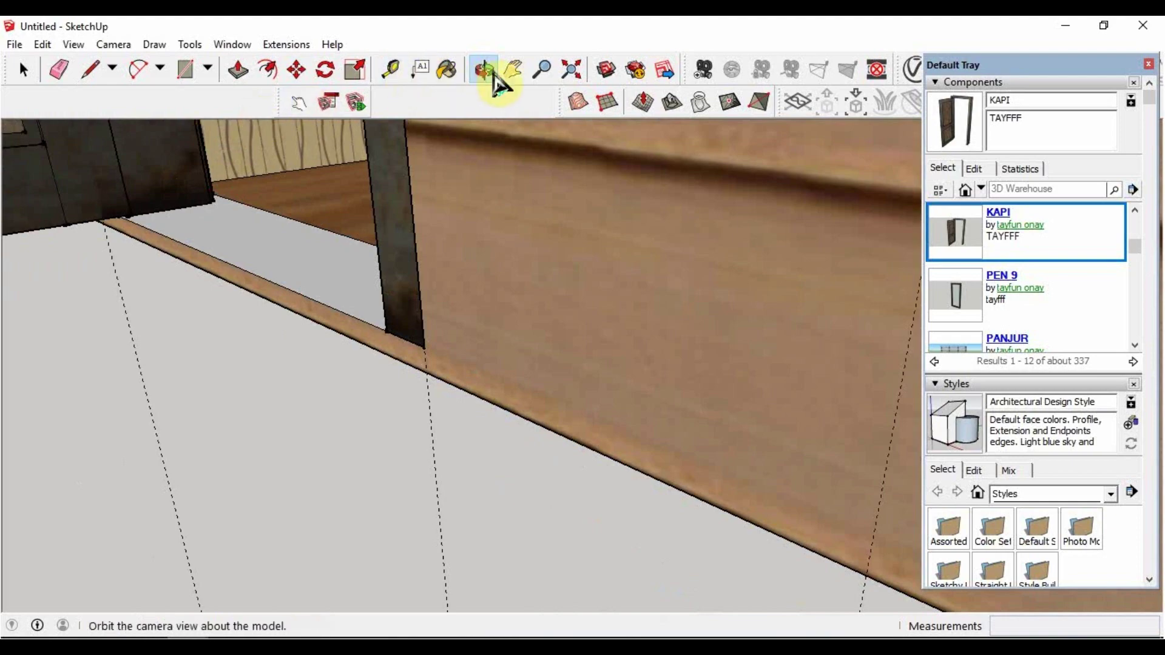
pyautogui.click(513, 70)
pyautogui.moveTo(504, 212)
pyautogui.mouseDown()
pyautogui.moveTo(512, 325)
pyautogui.moveTo(634, 377)
pyautogui.moveTo(538, 262)
pyautogui.moveTo(503, 317)
pyautogui.moveTo(510, 390)
pyautogui.moveTo(514, 145)
pyautogui.mouseUp()
pyautogui.click(483, 69)
pyautogui.moveTo(564, 243)
pyautogui.mouseDown()
pyautogui.moveTo(645, 320)
pyautogui.moveTo(493, 333)
pyautogui.moveTo(624, 335)
pyautogui.moveTo(469, 386)
pyautogui.moveTo(411, 262)
pyautogui.moveTo(538, 345)
pyautogui.moveTo(819, 390)
pyautogui.moveTo(571, 129)
pyautogui.mouseUp()
pyautogui.click(513, 69)
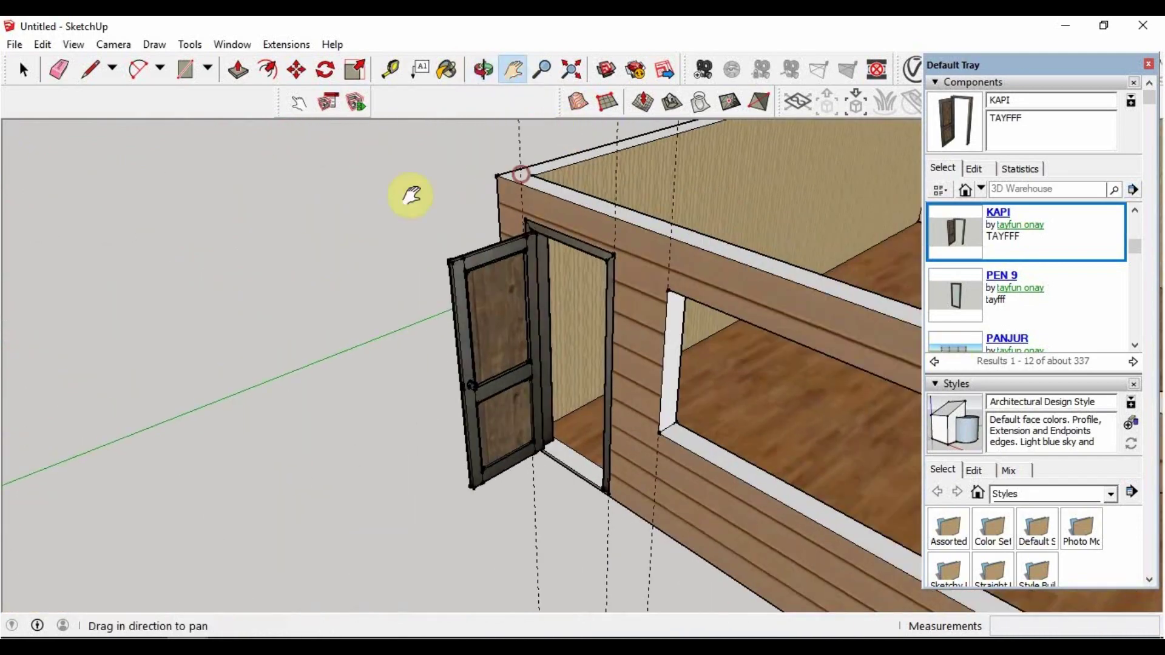
pyautogui.moveTo(411, 194)
pyautogui.mouseDown()
pyautogui.moveTo(281, 195)
pyautogui.moveTo(516, 242)
pyautogui.moveTo(372, 253)
pyautogui.mouseUp()
pyautogui.scroll(-5, 391, 318)
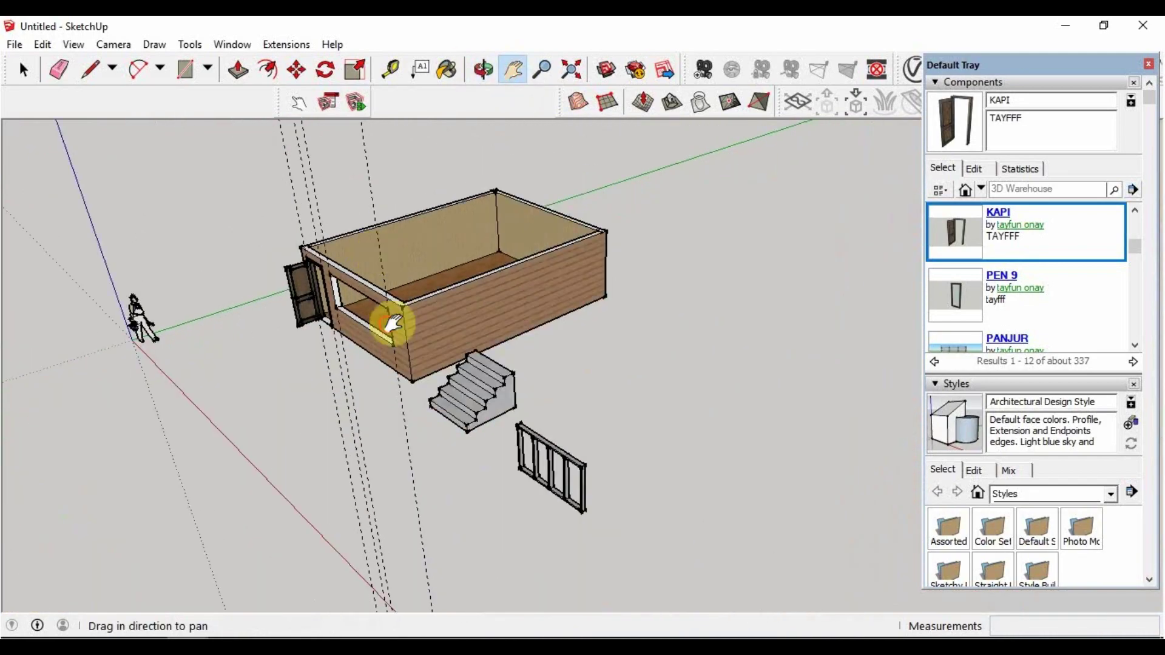
pyautogui.click(483, 69)
pyautogui.moveTo(516, 243)
pyautogui.mouseDown()
pyautogui.moveTo(611, 268)
pyautogui.moveTo(734, 398)
pyautogui.mouseUp()
pyautogui.scroll(5, 732, 376)
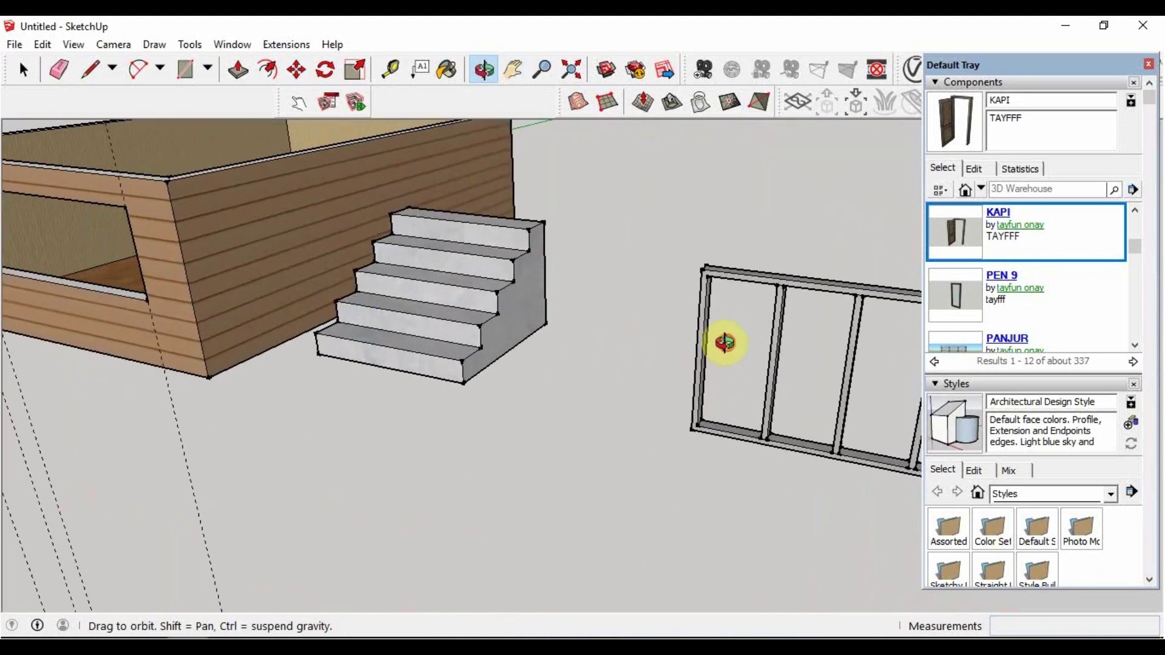
pyautogui.moveTo(728, 340)
pyautogui.mouseDown()
pyautogui.moveTo(639, 299)
pyautogui.moveTo(687, 257)
pyautogui.mouseUp()
pyautogui.click(515, 76)
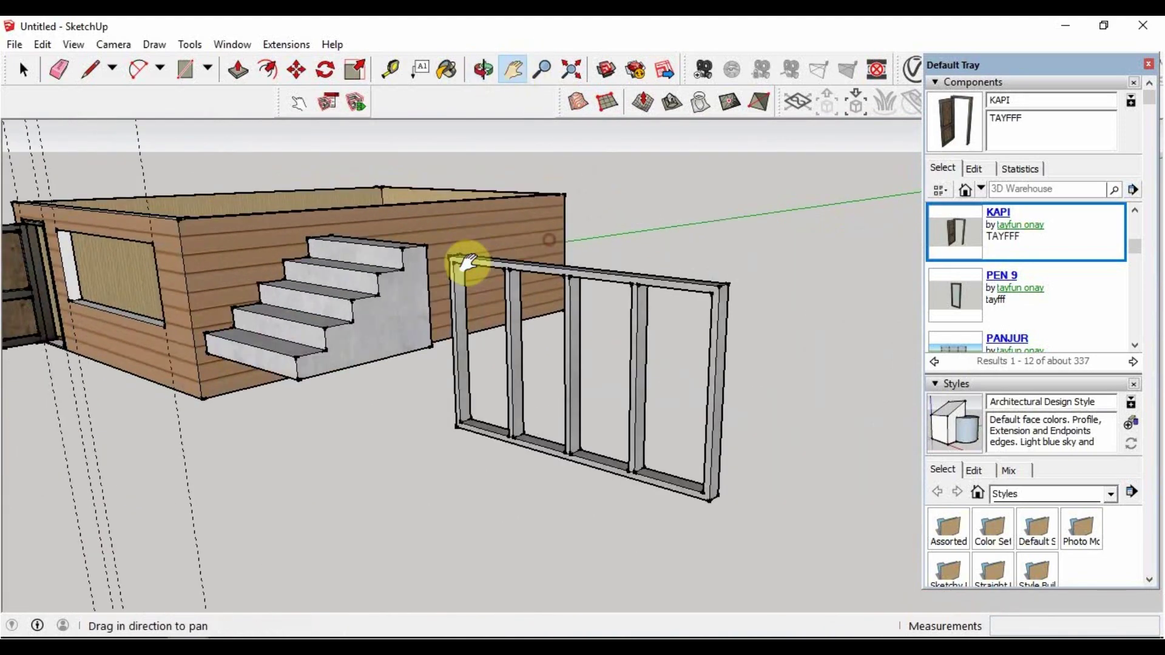
pyautogui.moveTo(463, 261)
pyautogui.mouseDown()
pyautogui.moveTo(476, 224)
pyautogui.moveTo(408, 161)
pyautogui.mouseUp()
pyautogui.scroll(3, 489, 236)
pyautogui.scroll(-3, 483, 204)
pyautogui.scroll(3, 481, 223)
pyautogui.scroll(-2, 400, 169)
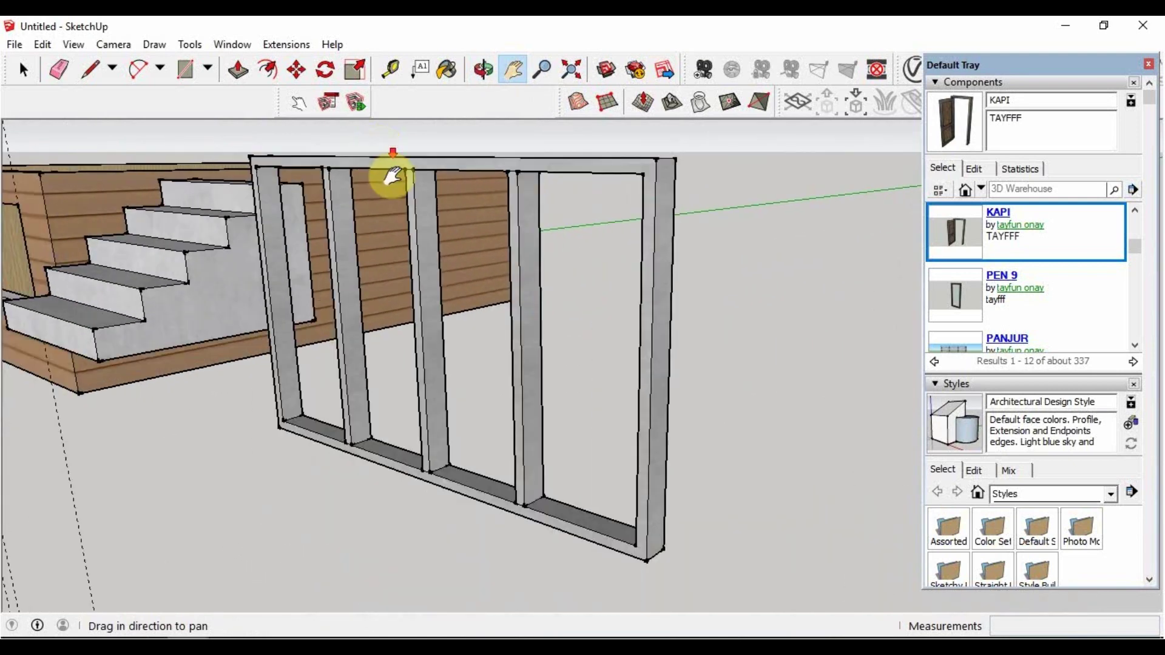
# Draw a line to fill the frame's left bay with a panel face and select it
pyautogui.click(91, 72)
pyautogui.click(256, 165)
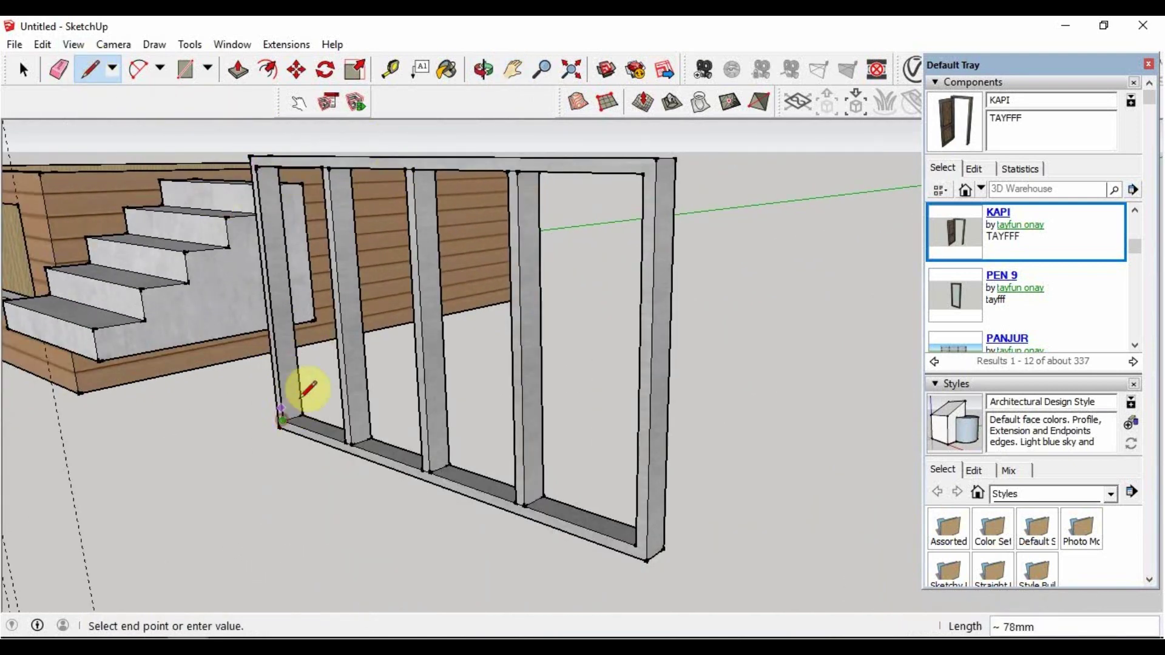
pyautogui.click(252, 162)
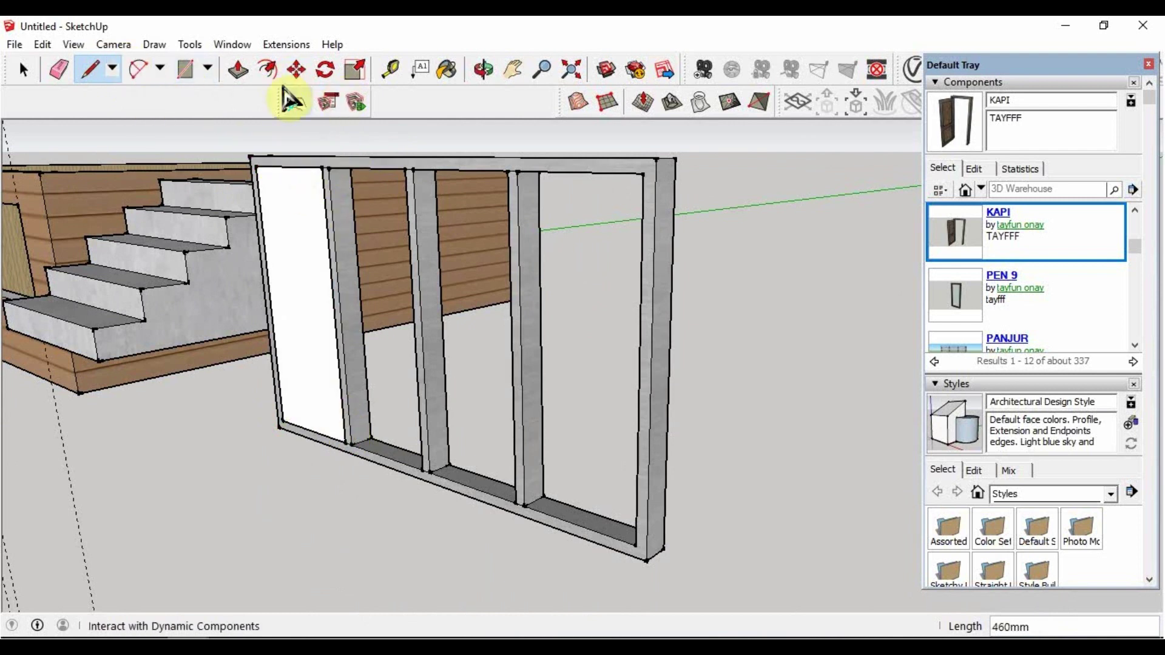
pyautogui.click(24, 76)
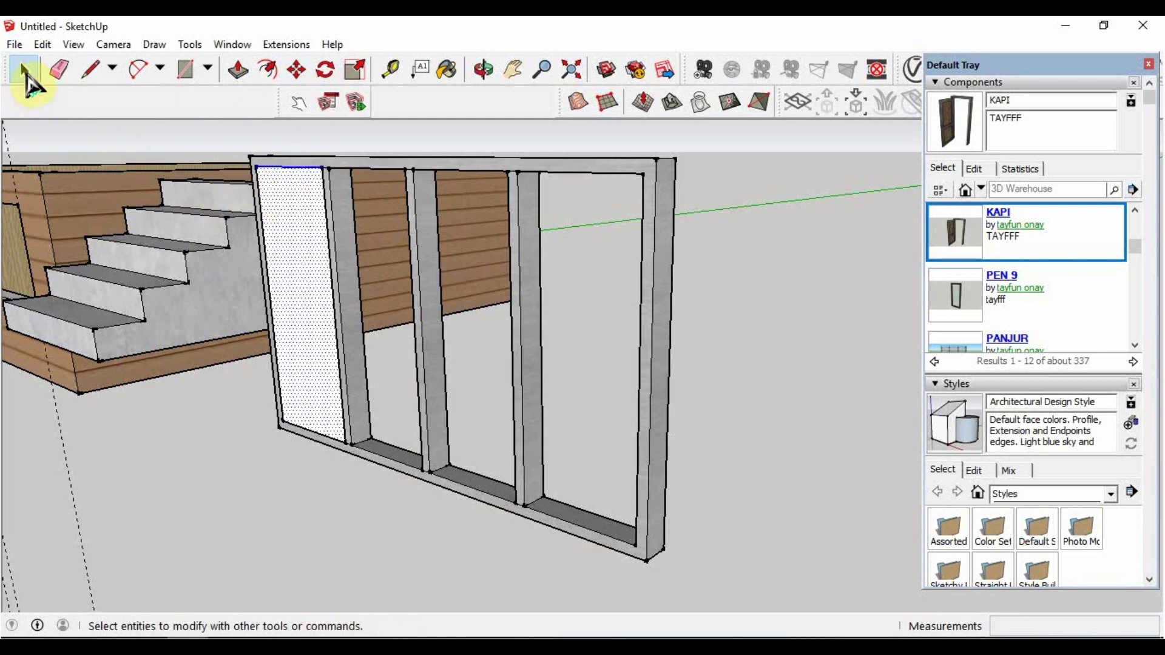
pyautogui.click(151, 143)
pyautogui.click(275, 221)
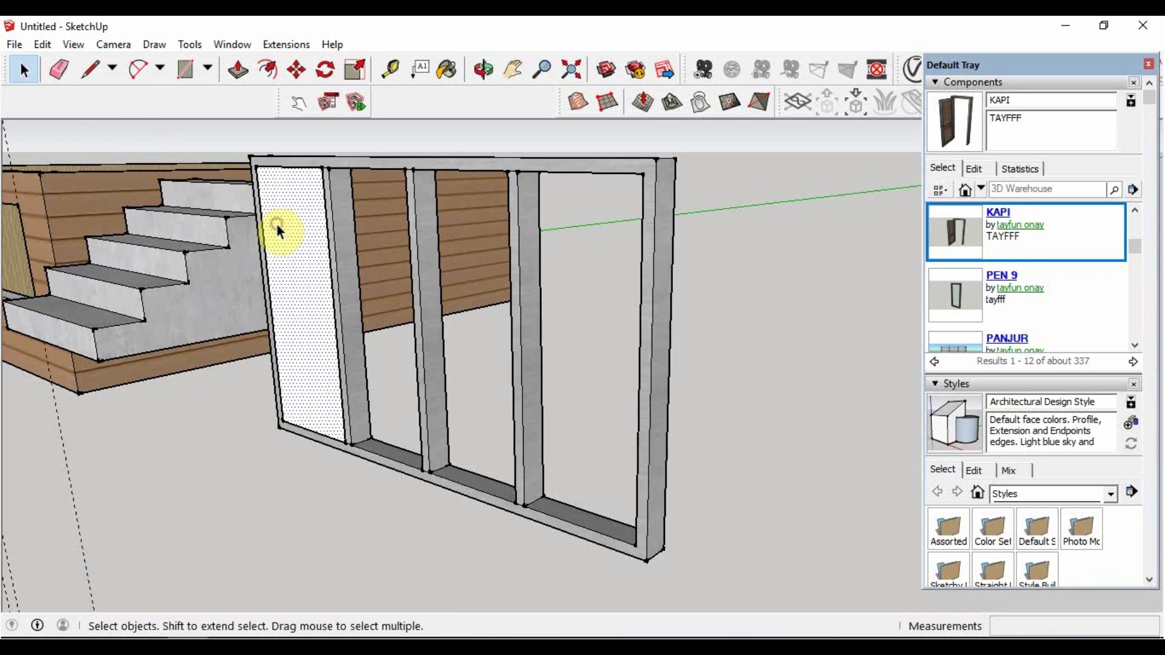
# Copy the panel into the second, third and fourth bays of the frame
pyautogui.click(296, 70)
pyautogui.press('ctrl')
pyautogui.click(255, 165)
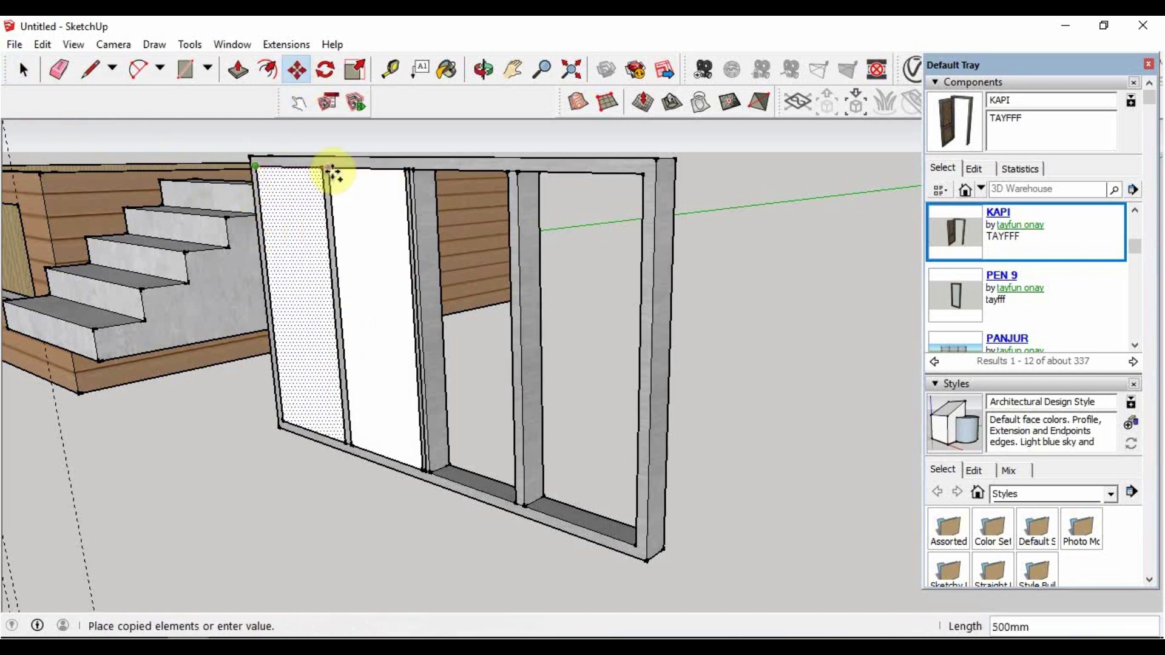
pyautogui.click(330, 171)
pyautogui.press('ctrl')
pyautogui.click(327, 167)
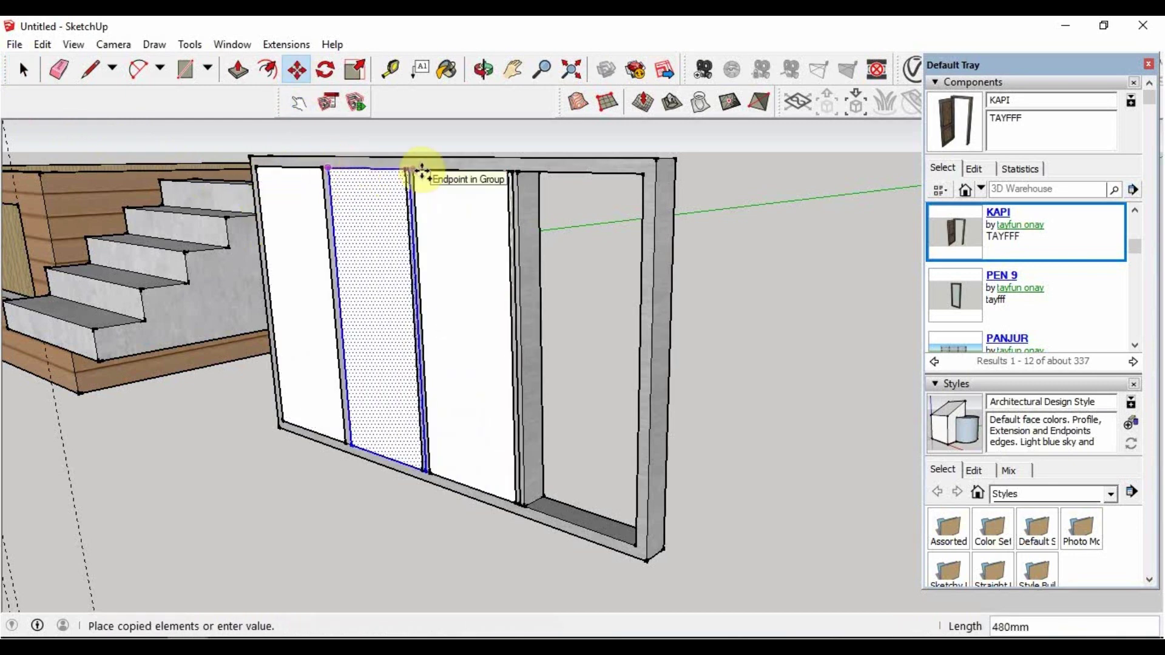
pyautogui.click(419, 170)
pyautogui.press('ctrl')
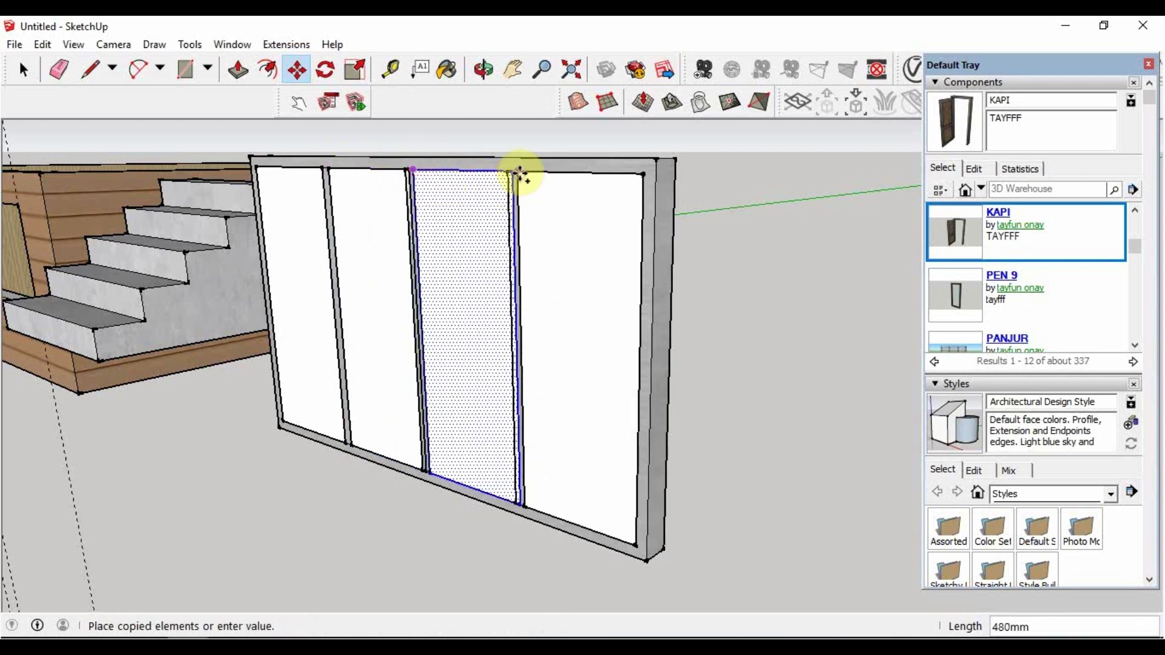
pyautogui.click(520, 172)
pyautogui.click(483, 70)
pyautogui.moveTo(556, 229)
pyautogui.mouseDown()
pyautogui.moveTo(239, 317)
pyautogui.moveTo(180, 304)
pyautogui.moveTo(507, 354)
pyautogui.moveTo(460, 366)
pyautogui.mouseUp()
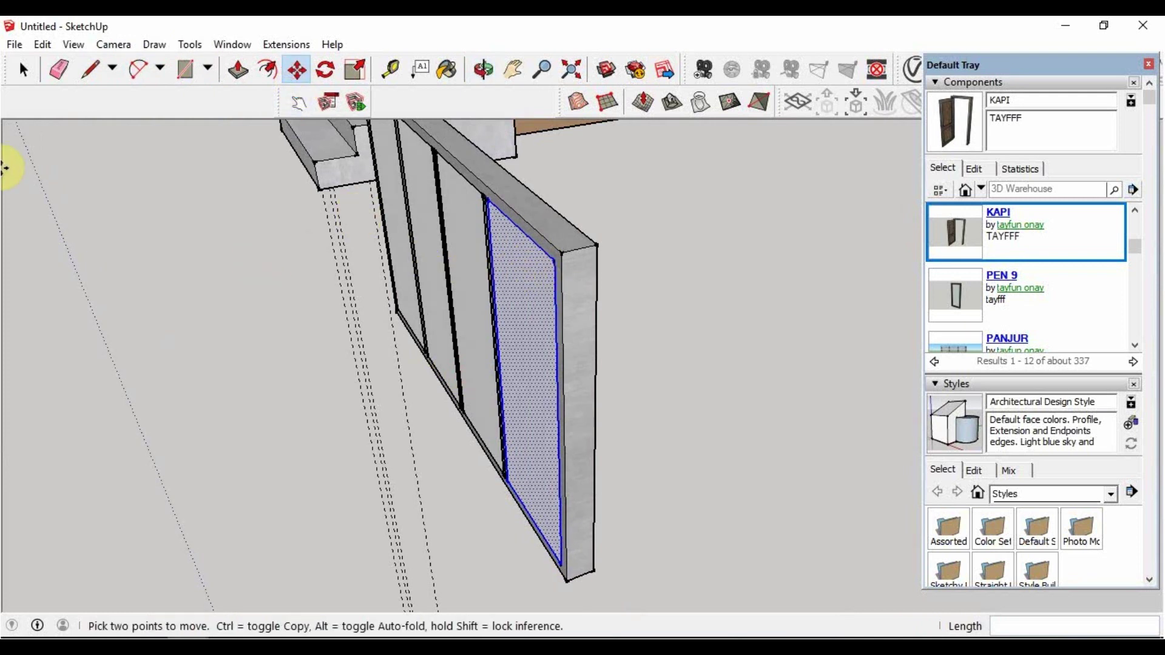
# Copy the pane group off to the right of the window frame
pyautogui.click(25, 70)
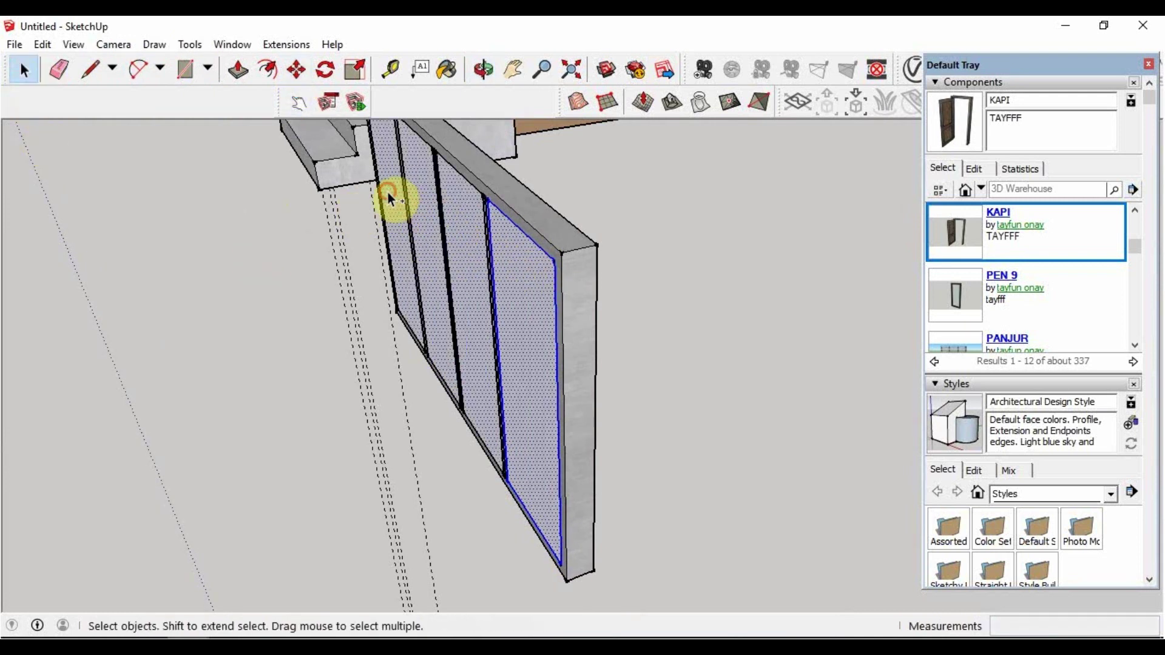
pyautogui.press('ctrl')
pyautogui.click(554, 258)
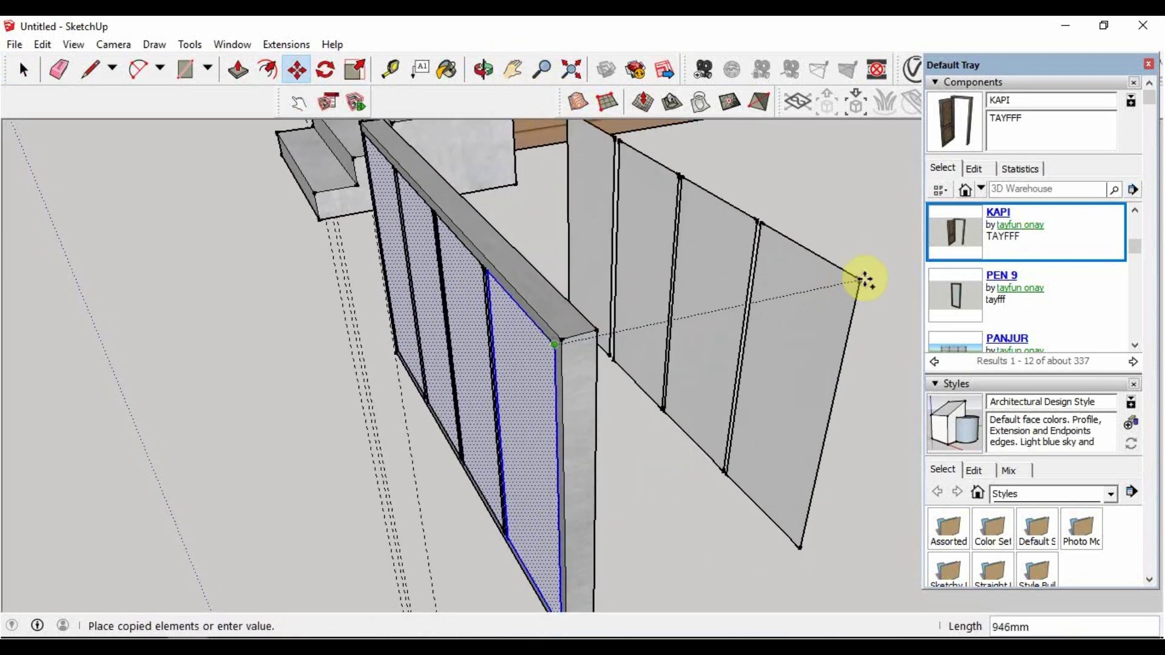
pyautogui.click(867, 278)
pyautogui.click(482, 70)
pyautogui.moveTo(550, 300)
pyautogui.mouseDown()
pyautogui.moveTo(271, 312)
pyautogui.moveTo(308, 270)
pyautogui.mouseUp()
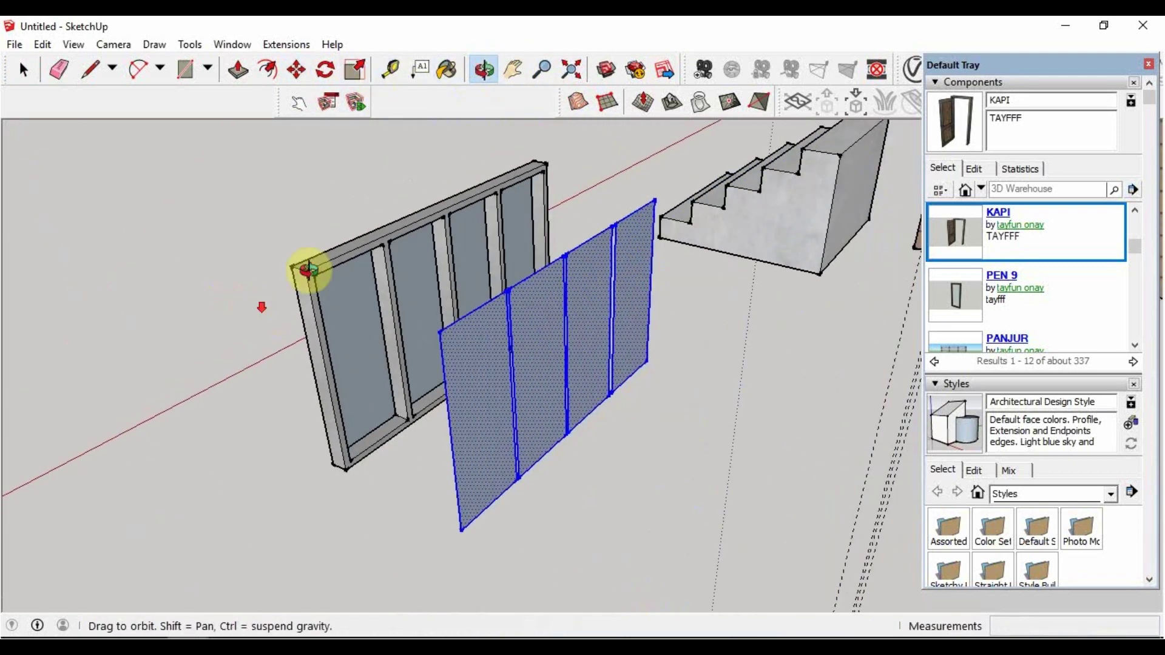
# Move the copied panes by their corner onto the window frame's corner
pyautogui.click(296, 70)
pyautogui.click(441, 332)
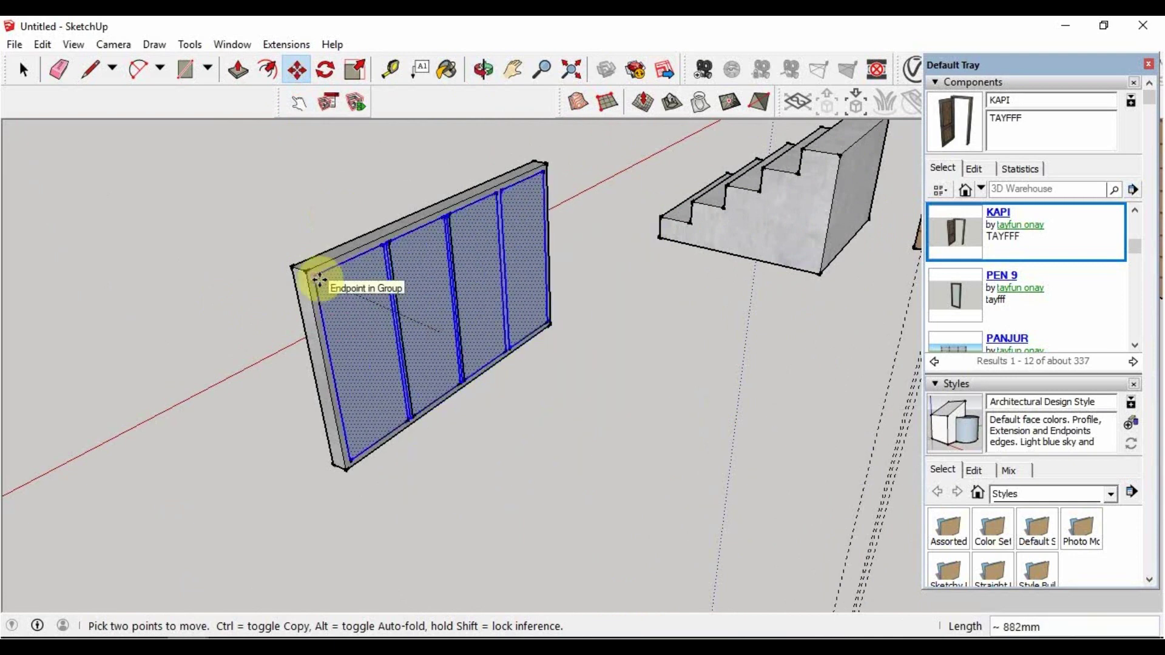
pyautogui.click(483, 70)
pyautogui.moveTo(431, 325)
pyautogui.mouseDown()
pyautogui.moveTo(880, 351)
pyautogui.moveTo(671, 333)
pyautogui.moveTo(523, 94)
pyautogui.mouseUp()
# Choose Translucent Glass Sky Reflection from the Glass and Mirrors materials collection
pyautogui.click(447, 70)
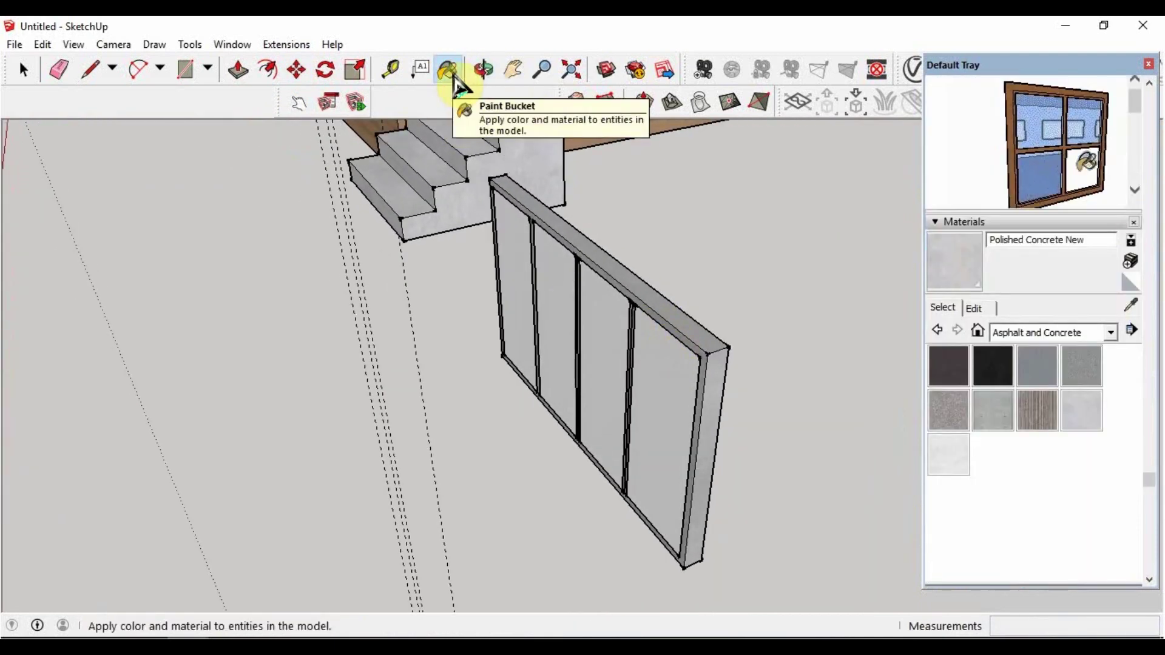
pyautogui.click(1111, 333)
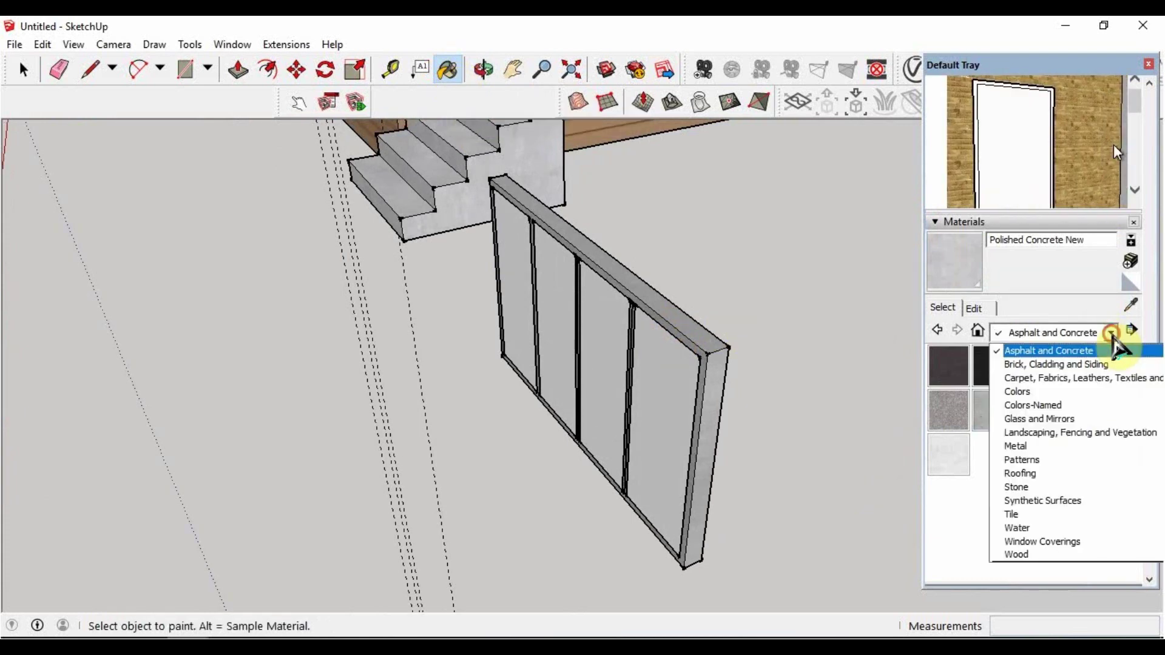
pyautogui.click(1084, 419)
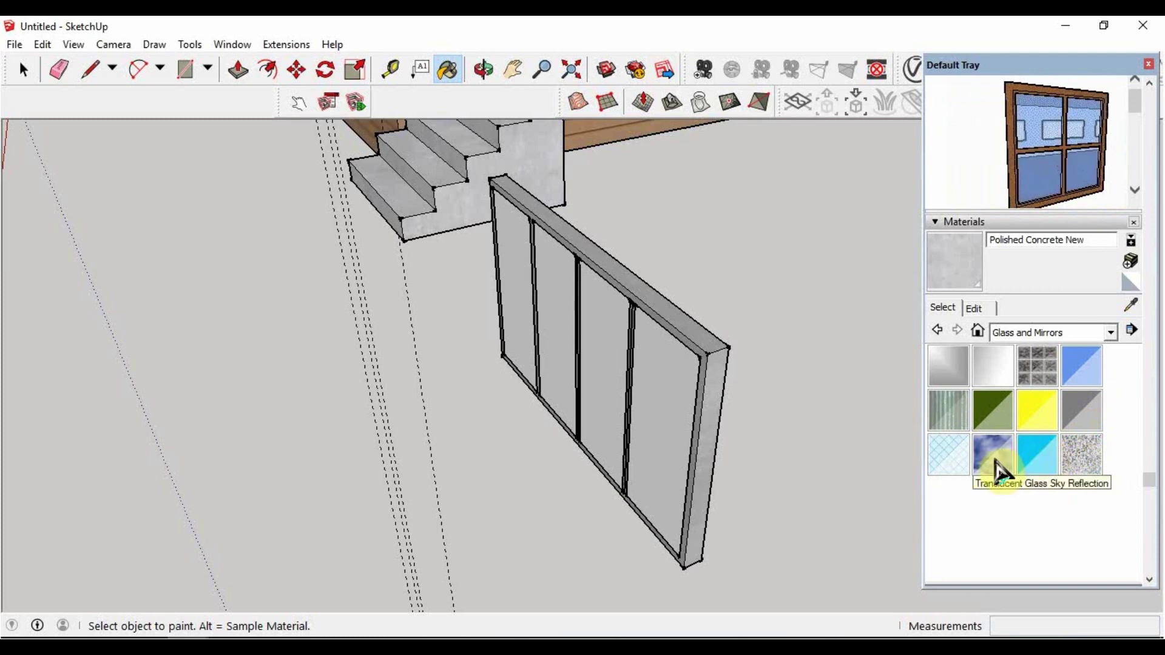
pyautogui.click(975, 461)
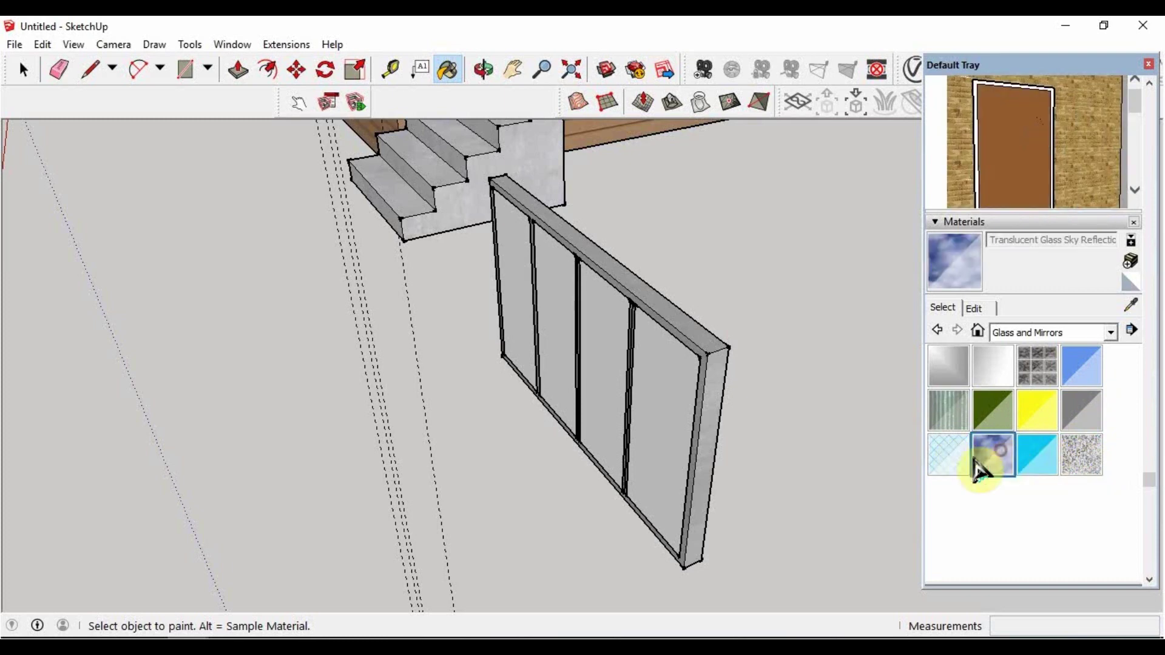
# Paint all four window panes with the glass, then deselect and view the whole house
pyautogui.click(639, 384)
pyautogui.click(585, 318)
pyautogui.click(554, 291)
pyautogui.click(515, 255)
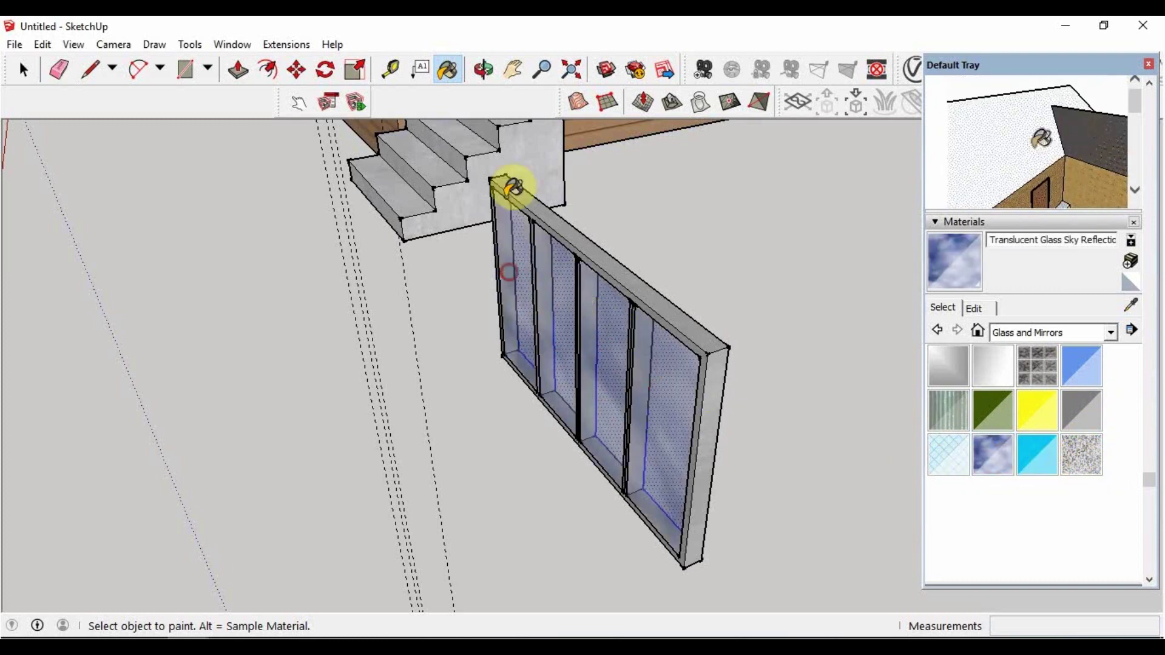
pyautogui.click(497, 79)
pyautogui.moveTo(485, 255)
pyautogui.mouseDown()
pyautogui.moveTo(442, 377)
pyautogui.moveTo(425, 291)
pyautogui.mouseUp()
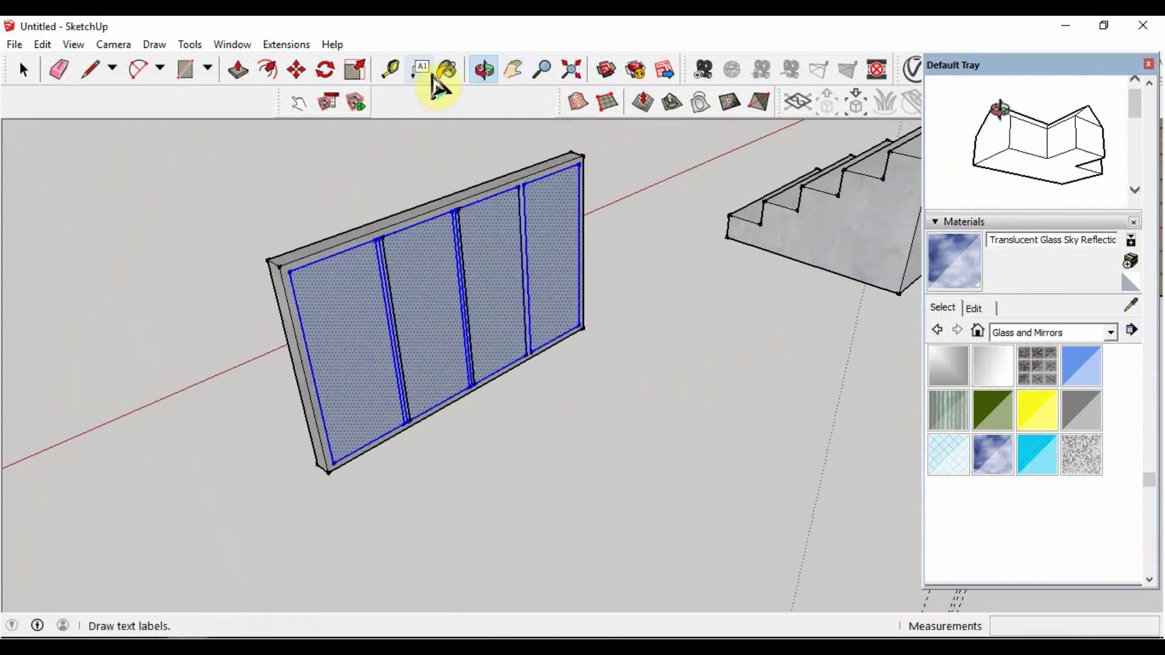
pyautogui.click(338, 319)
pyautogui.press('space')
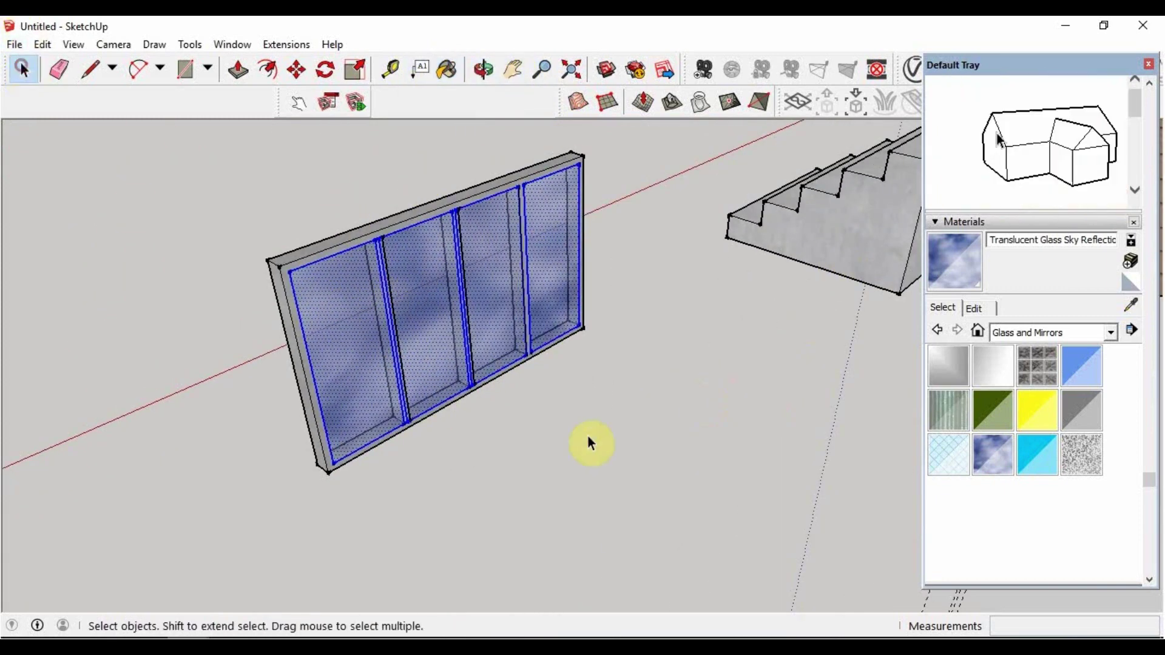
pyautogui.click(588, 435)
pyautogui.click(483, 67)
pyautogui.moveTo(858, 411)
pyautogui.mouseDown()
pyautogui.moveTo(803, 231)
pyautogui.moveTo(848, 249)
pyautogui.mouseUp()
# Drag the glass material's Opacity slider from 52 to 22 and review the house
pyautogui.click(974, 307)
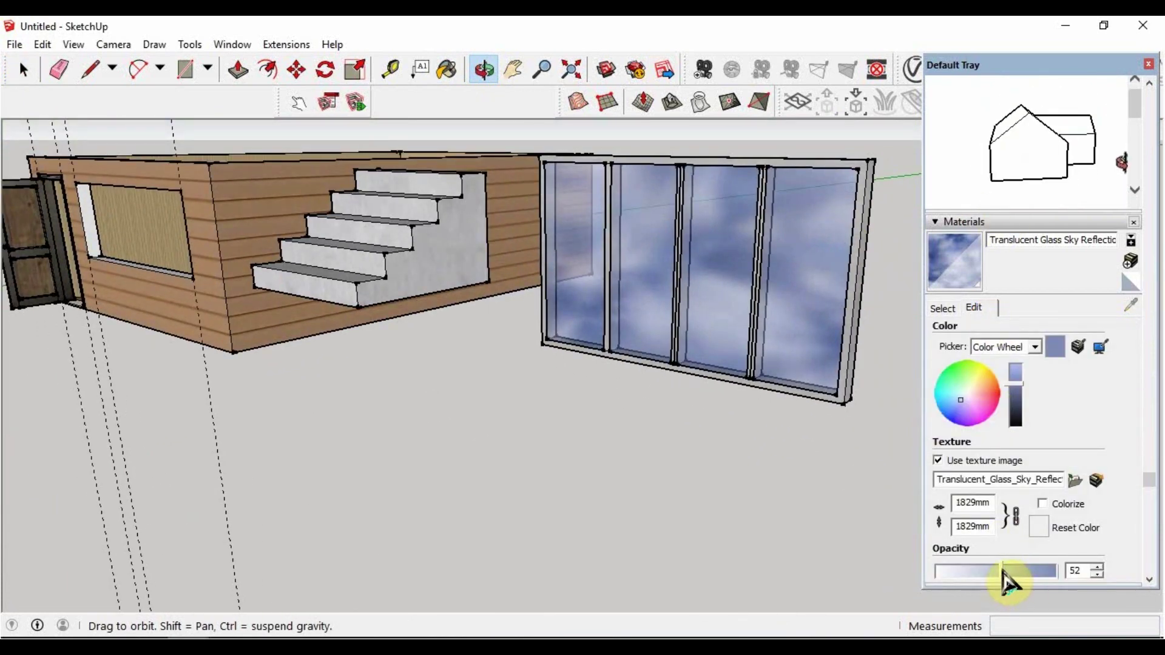
pyautogui.moveTo(1001, 573)
pyautogui.mouseDown()
pyautogui.moveTo(954, 574)
pyautogui.moveTo(1053, 573)
pyautogui.moveTo(965, 576)
pyautogui.mouseUp()
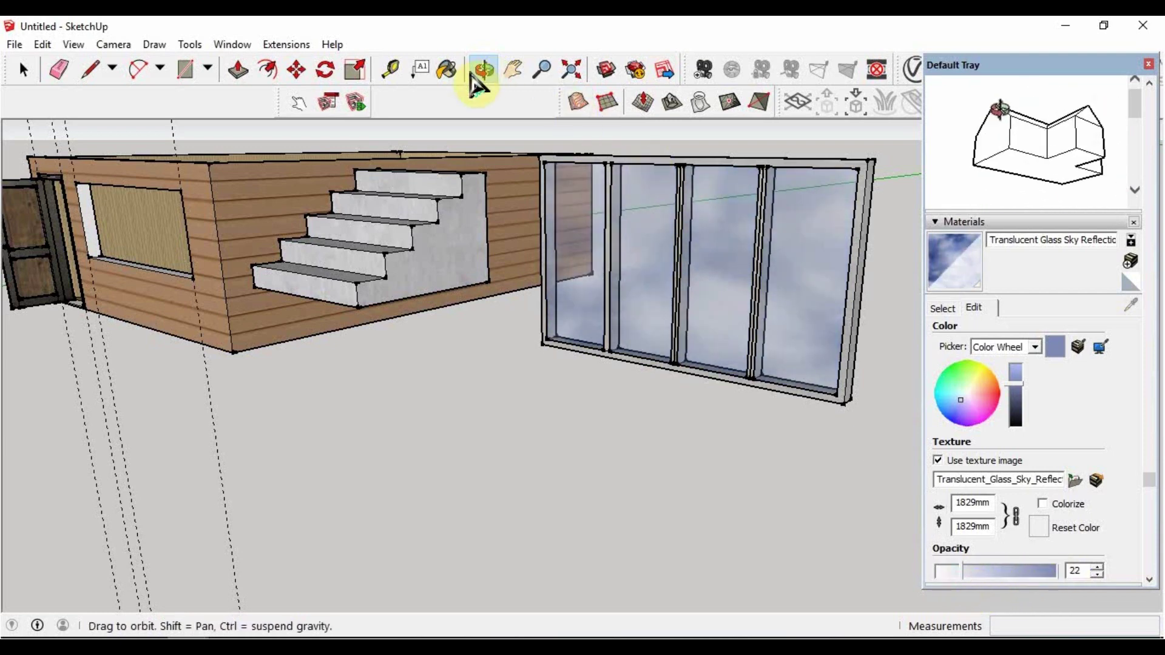
pyautogui.moveTo(533, 243)
pyautogui.mouseDown()
pyautogui.moveTo(520, 285)
pyautogui.moveTo(463, 304)
pyautogui.mouseUp()
pyautogui.click(513, 72)
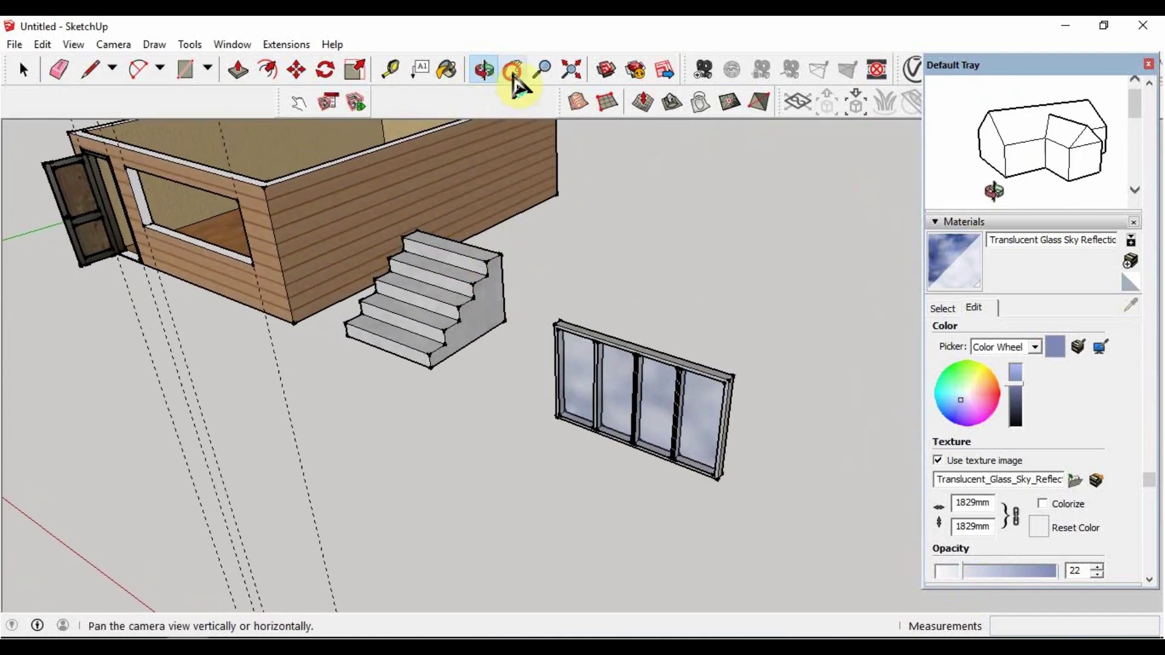
pyautogui.moveTo(339, 327)
pyautogui.mouseDown()
pyautogui.moveTo(390, 345)
pyautogui.moveTo(395, 367)
pyautogui.moveTo(495, 381)
pyautogui.mouseUp()
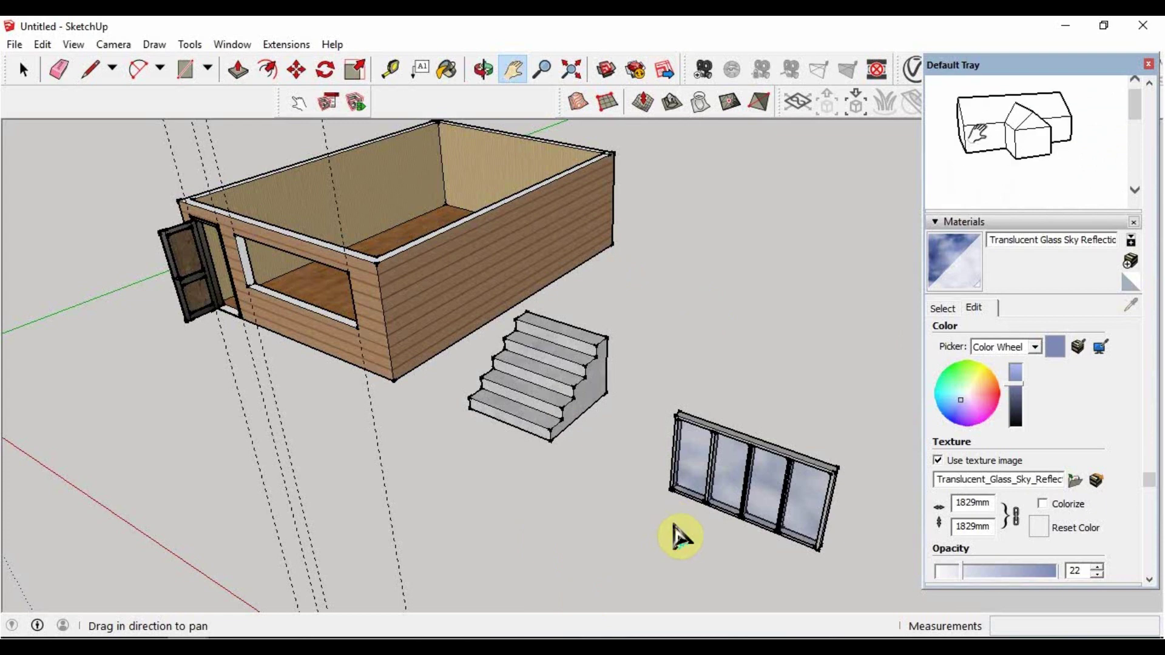
# Save the model to Desktop > ARKI under the name 'demo tutorials'
pyautogui.hotkey('ctrl', 's')
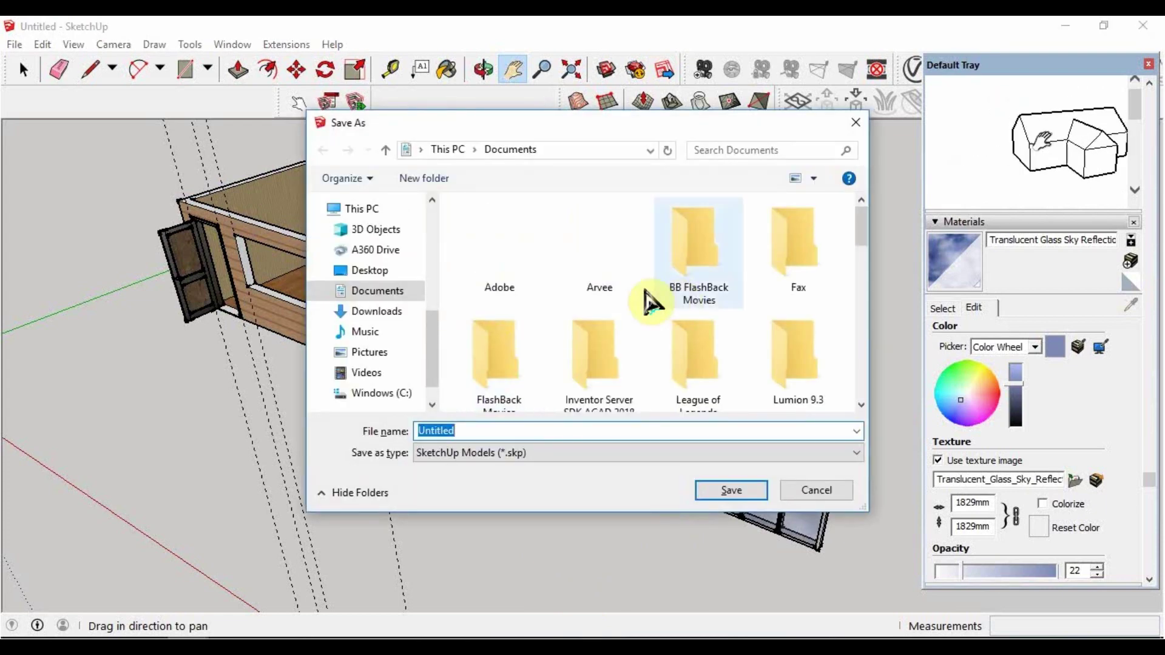
pyautogui.click(412, 273)
pyautogui.click(795, 267)
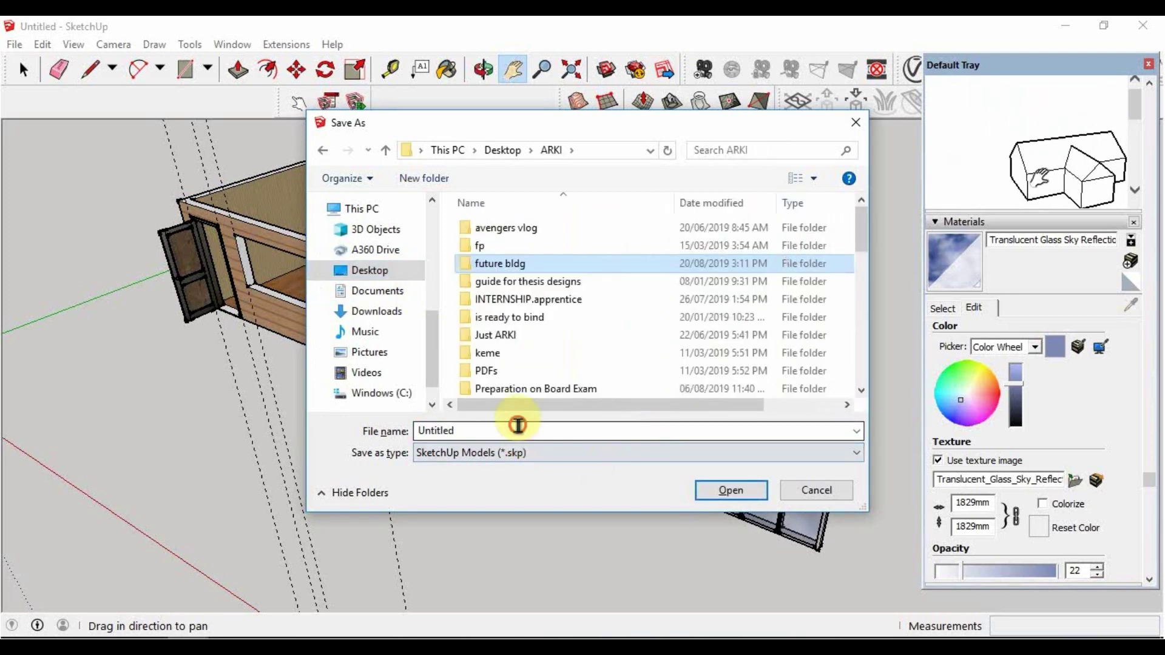
pyautogui.write('demo tutorials')
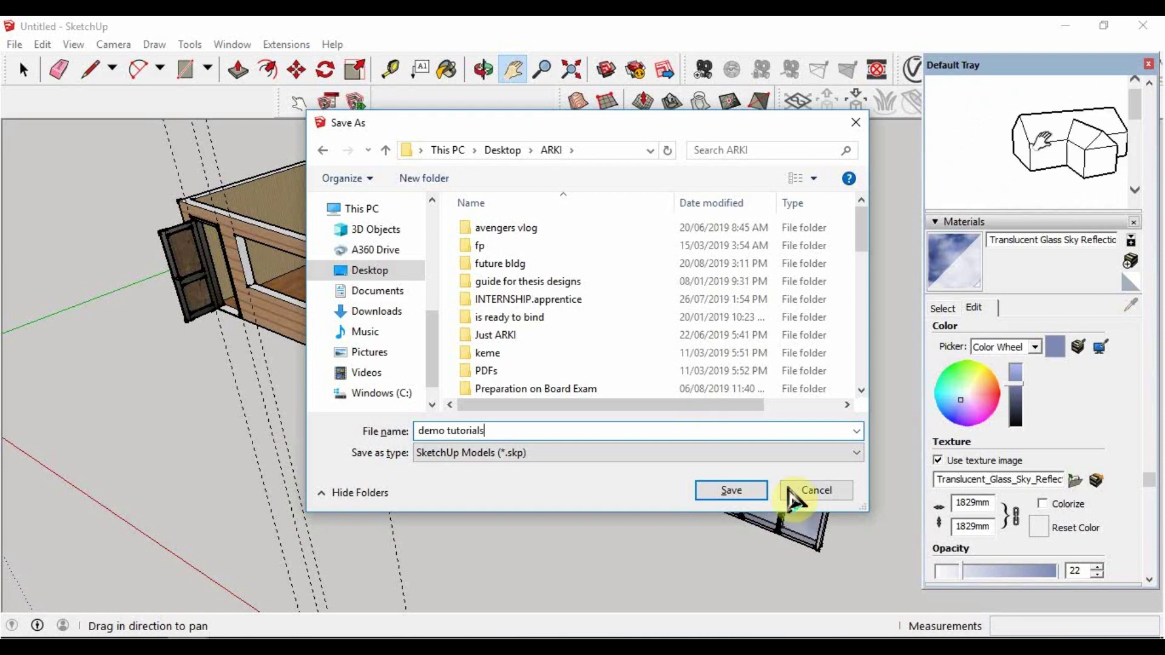
pyautogui.click(710, 494)
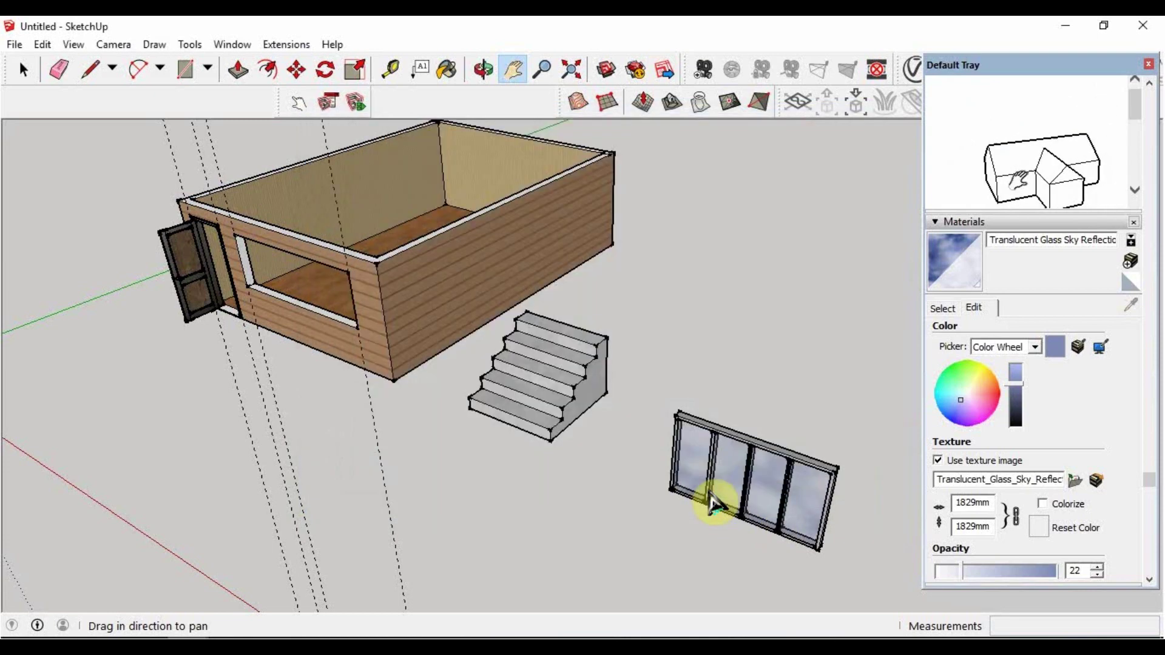
pyautogui.moveTo(549, 500)
pyautogui.mouseDown()
pyautogui.moveTo(528, 372)
pyautogui.moveTo(632, 417)
pyautogui.moveTo(497, 258)
pyautogui.mouseUp()
pyautogui.moveTo(387, 160)
pyautogui.mouseDown()
pyautogui.moveTo(463, 278)
pyautogui.moveTo(538, 309)
pyautogui.moveTo(354, 341)
pyautogui.moveTo(532, 322)
pyautogui.moveTo(481, 325)
pyautogui.moveTo(458, 302)
pyautogui.moveTo(641, 321)
pyautogui.moveTo(518, 377)
pyautogui.moveTo(538, 408)
pyautogui.moveTo(413, 445)
pyautogui.moveTo(558, 395)
pyautogui.moveTo(351, 455)
pyautogui.moveTo(593, 299)
pyautogui.moveTo(616, 208)
pyautogui.moveTo(583, 151)
pyautogui.mouseUp()
pyautogui.scroll(-5, 481, 325)
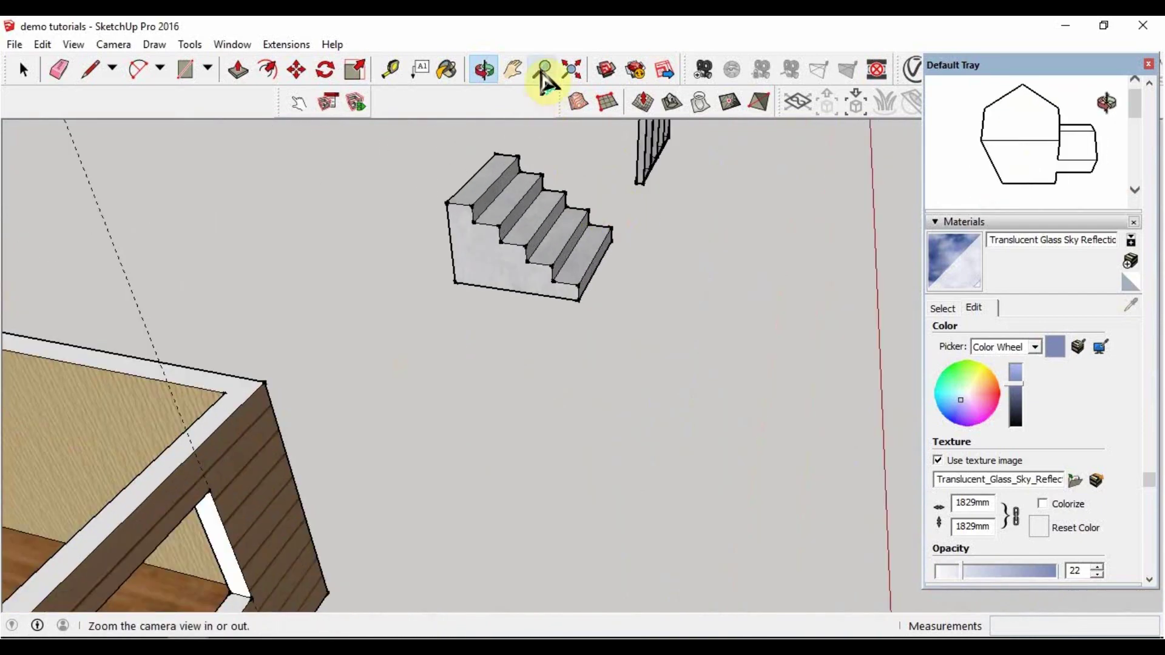
pyautogui.moveTo(546, 79)
pyautogui.keyDown('shift'); pyautogui.mouseDown()
pyautogui.moveTo(576, 281)
pyautogui.moveTo(494, 104)
pyautogui.moveTo(403, 320)
pyautogui.moveTo(635, 313)
pyautogui.moveTo(455, 271)
pyautogui.moveTo(500, 257)
pyautogui.moveTo(57, 260)
pyautogui.moveTo(603, 151)
pyautogui.mouseUp(); pyautogui.keyUp('shift')
pyautogui.click(512, 69)
pyautogui.moveTo(544, 364)
pyautogui.mouseDown()
pyautogui.moveTo(567, 385)
pyautogui.moveTo(702, 346)
pyautogui.moveTo(706, 440)
pyautogui.mouseUp()
pyautogui.click(30, 74)
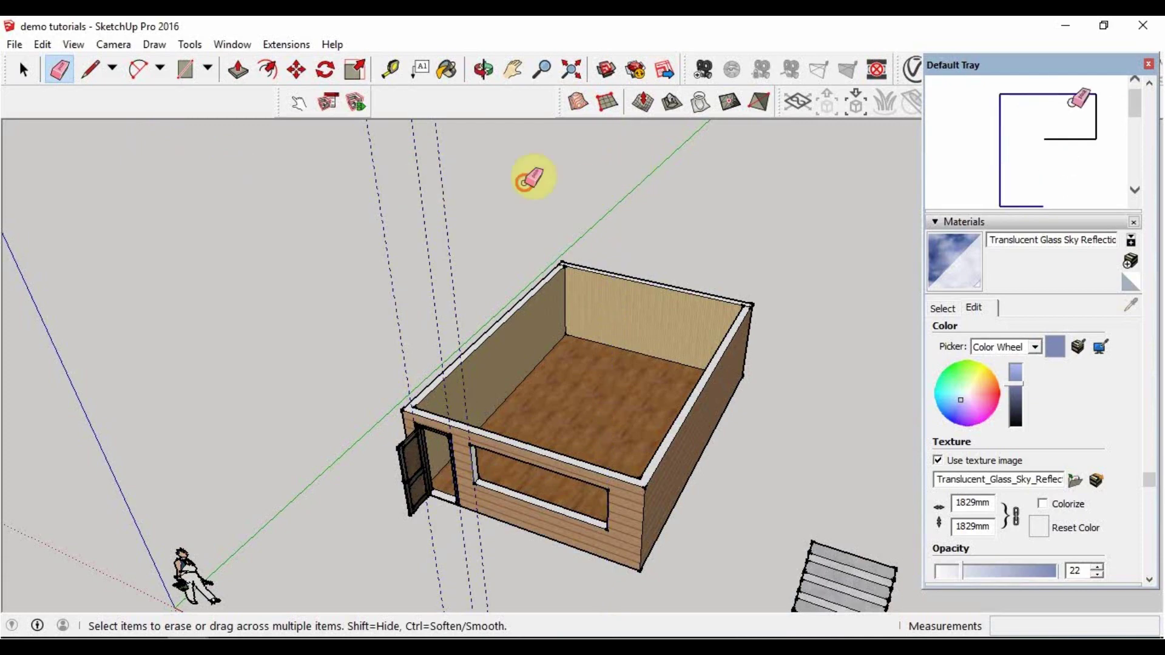
pyautogui.click(483, 68)
pyautogui.moveTo(504, 273)
pyautogui.mouseDown()
pyautogui.moveTo(534, 333)
pyautogui.moveTo(716, 286)
pyautogui.moveTo(682, 299)
pyautogui.moveTo(705, 462)
pyautogui.moveTo(533, 185)
pyautogui.mouseUp()
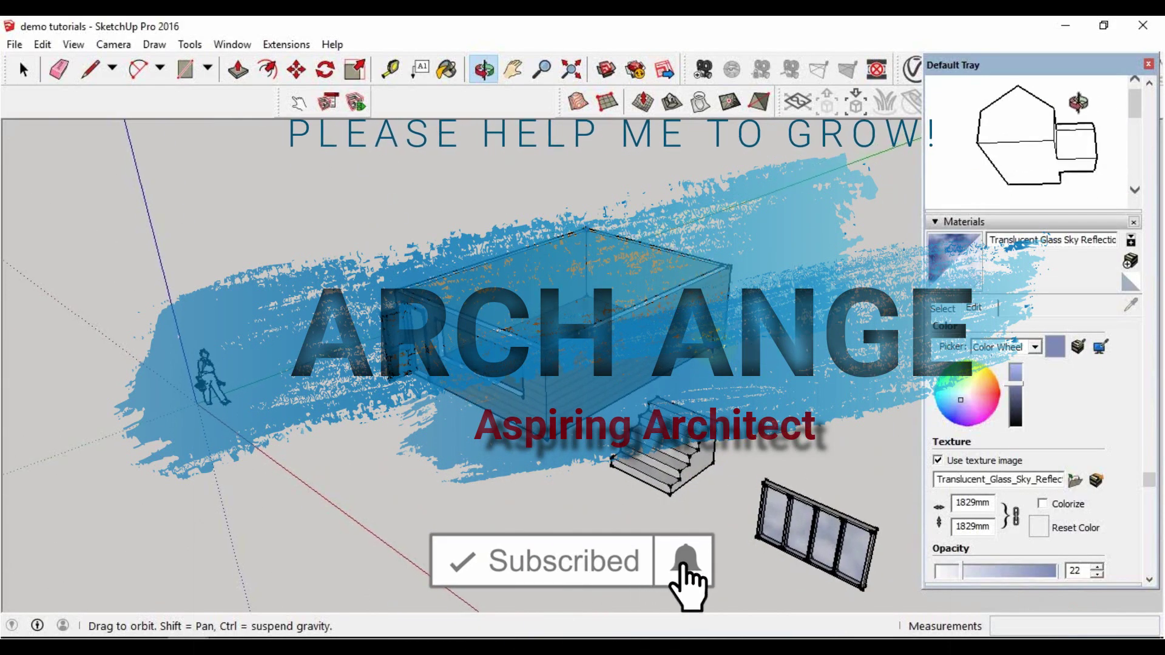